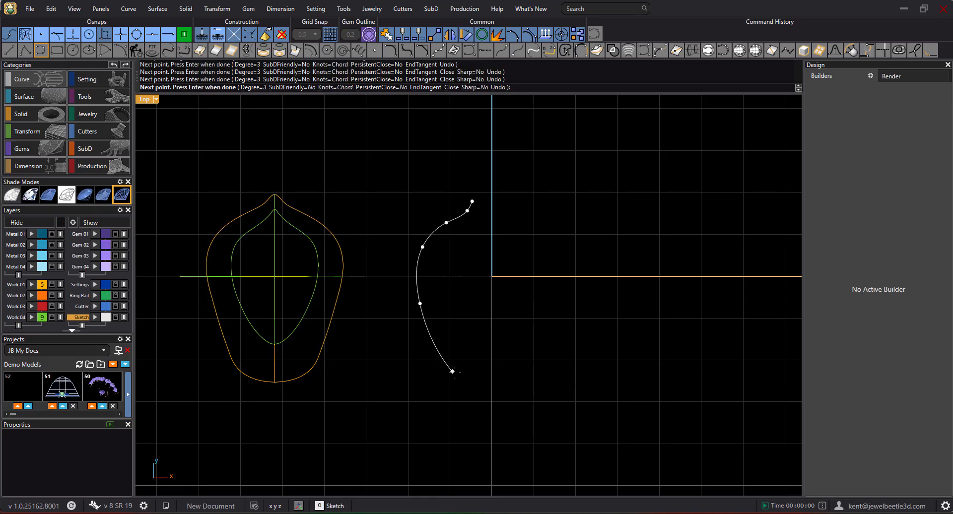
# Finish the open side-profile curve with a last point at its lower end and turn on its control points
pyautogui.click(455, 374)
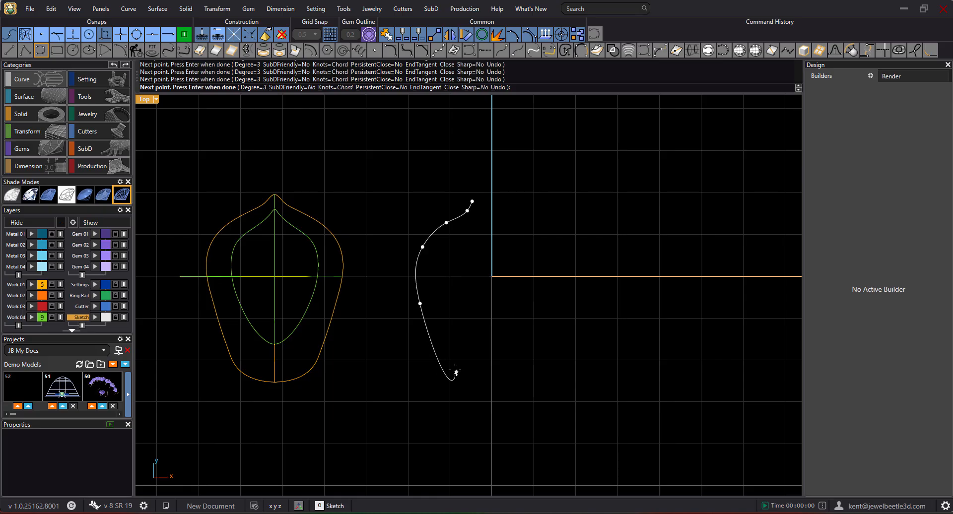
pyautogui.press('Return')
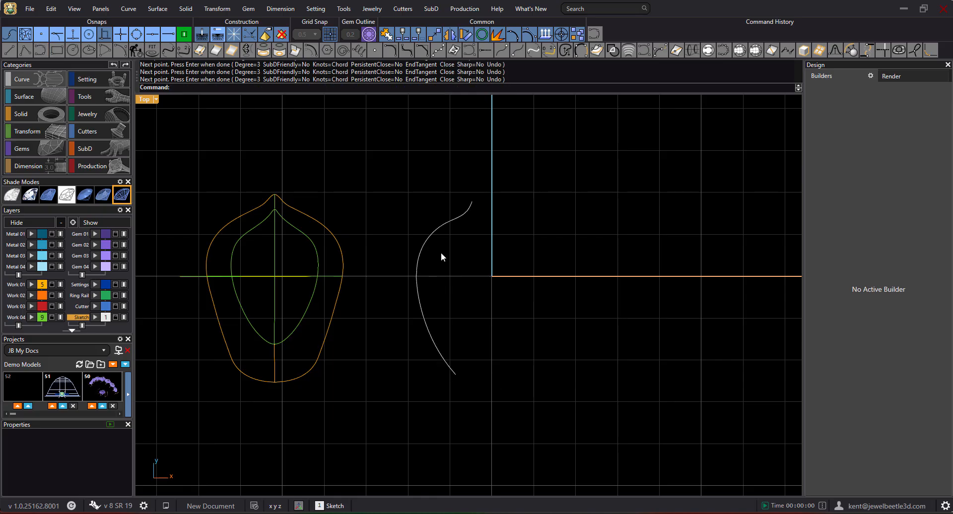
pyautogui.scroll(3, 414, 231)
pyautogui.click(418, 229)
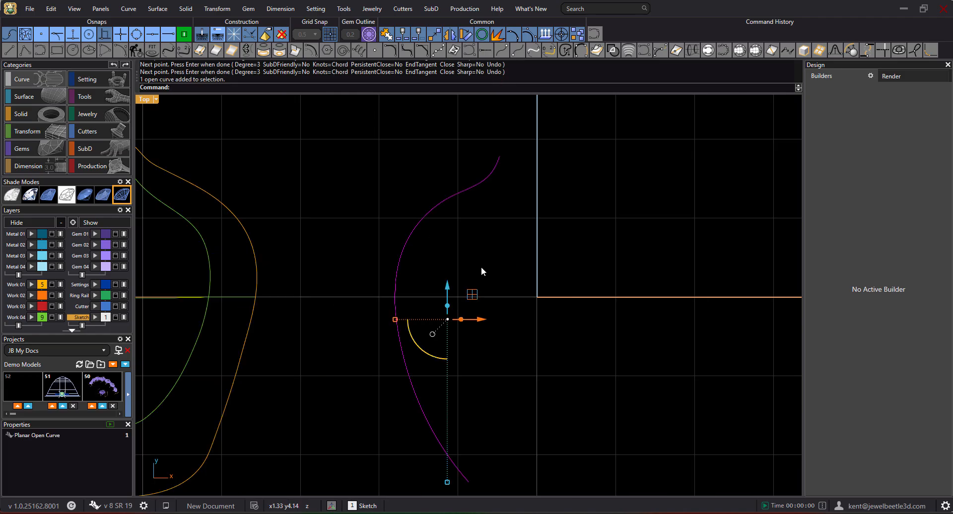
pyautogui.press('F10')
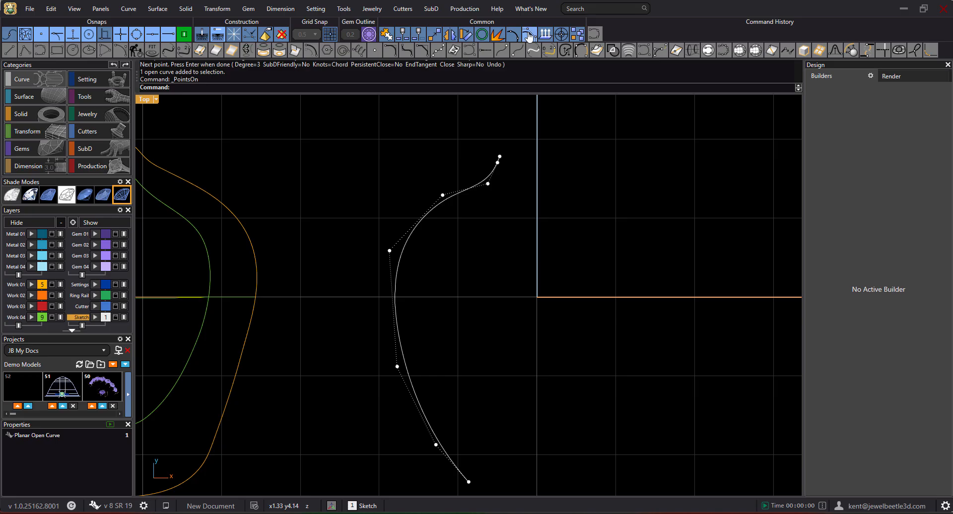
# Move the control point just below the profile's widest part slightly outward
pyautogui.moveTo(464, 314); pyautogui.dragTo(463, 233, button='right')
pyautogui.click(398, 284)
pyautogui.moveTo(420, 285); pyautogui.dragTo(415, 285)
pyautogui.scroll(-3, 462, 198)
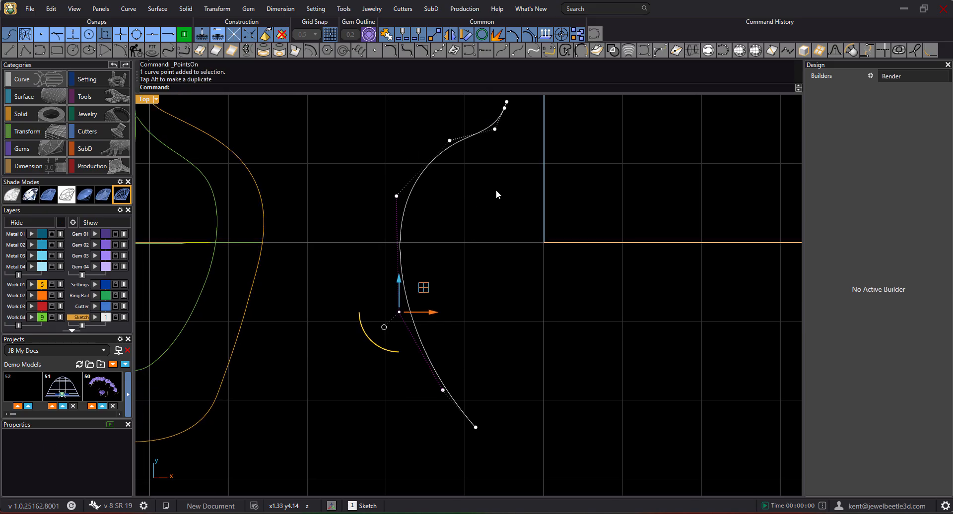
# Reshape the profile's upper neck by moving its third control point from the top end slightly outward
pyautogui.moveTo(522, 160); pyautogui.dragTo(540, 178, button='right')
pyautogui.moveTo(502, 126); pyautogui.dragTo(557, 147)
pyautogui.click(545, 167)
pyautogui.scroll(8, 527, 156)
pyautogui.moveTo(506, 162); pyautogui.dragTo(499, 161)
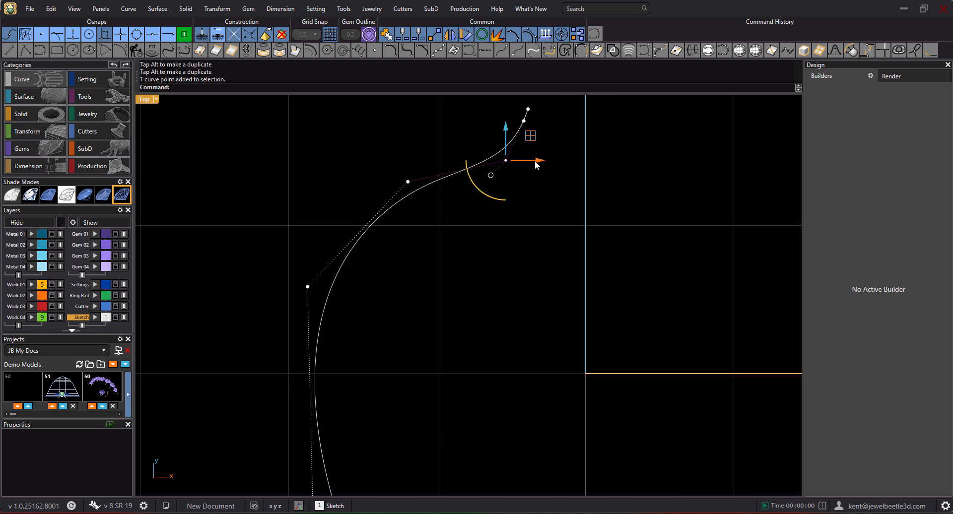
pyautogui.scroll(-5, 526, 130)
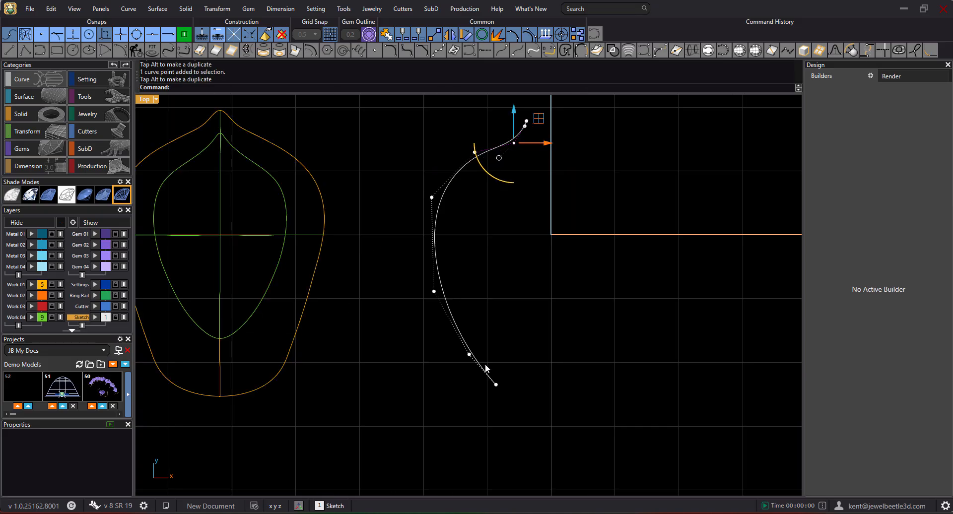
pyautogui.scroll(-3, 475, 298)
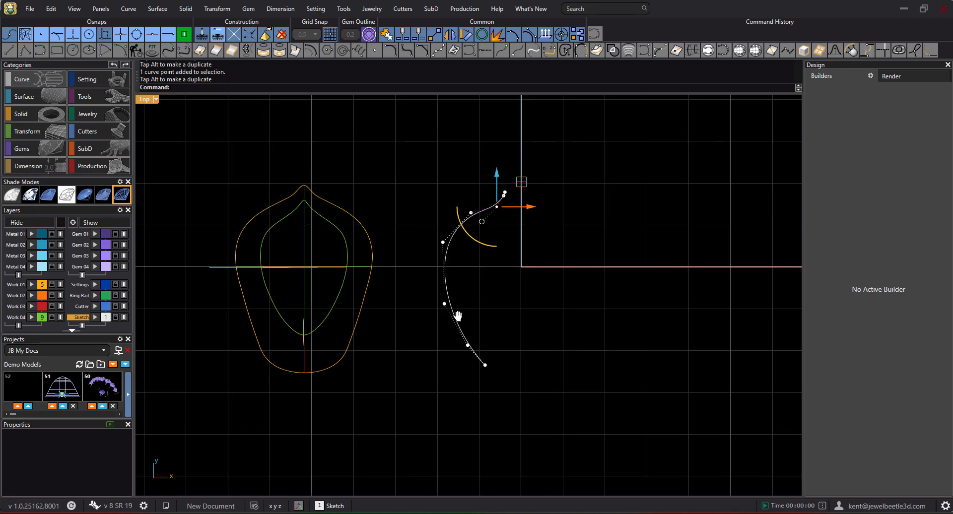
# Raise the profile's two lowest control points slightly and turn off the control points
pyautogui.moveTo(436, 351); pyautogui.dragTo(480, 371)
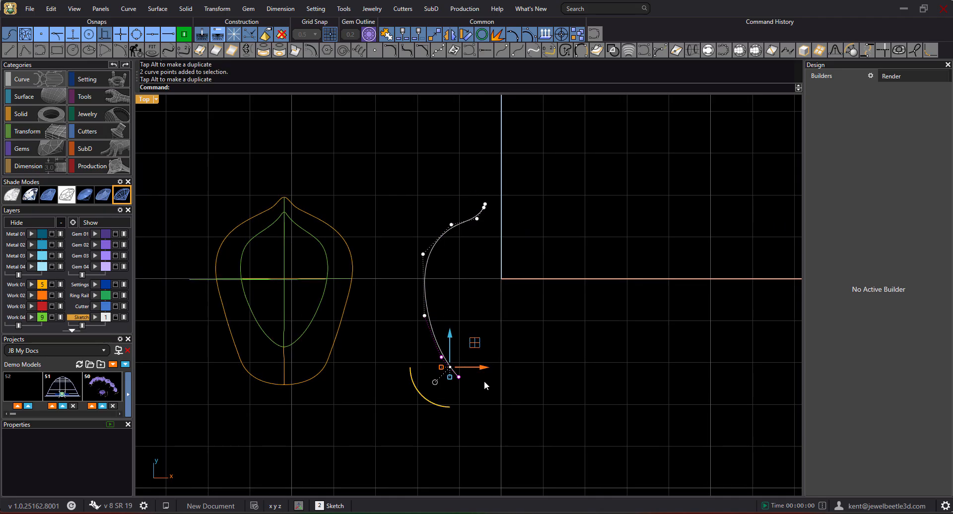
pyautogui.moveTo(450, 334); pyautogui.dragTo(451, 330)
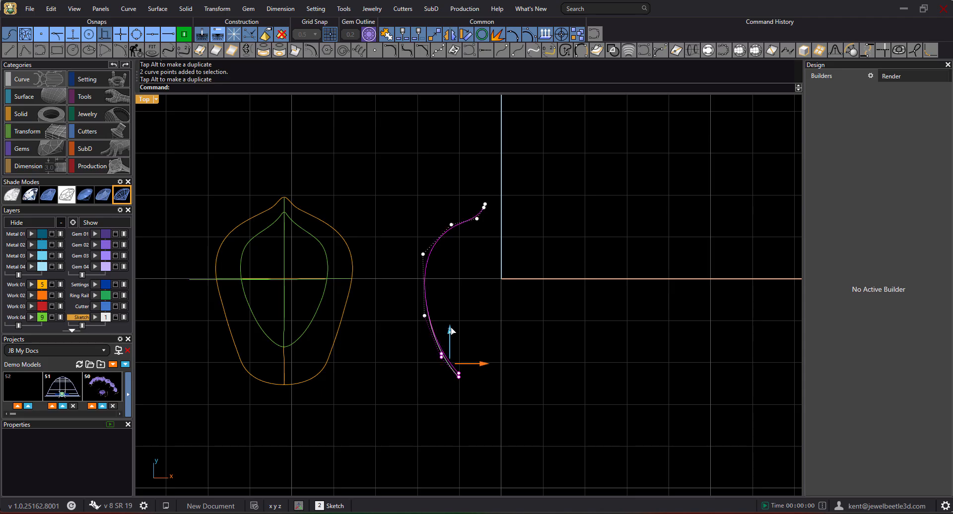
pyautogui.click(475, 270)
pyautogui.click(472, 280)
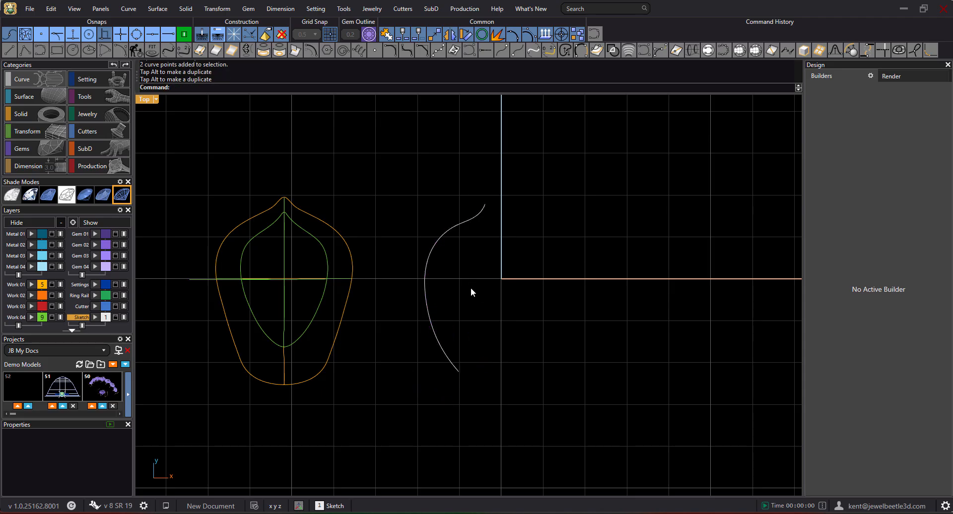
# Mirror a copy of the profile curve across the Y axis and delete the mirrored copy
pyautogui.click(455, 226)
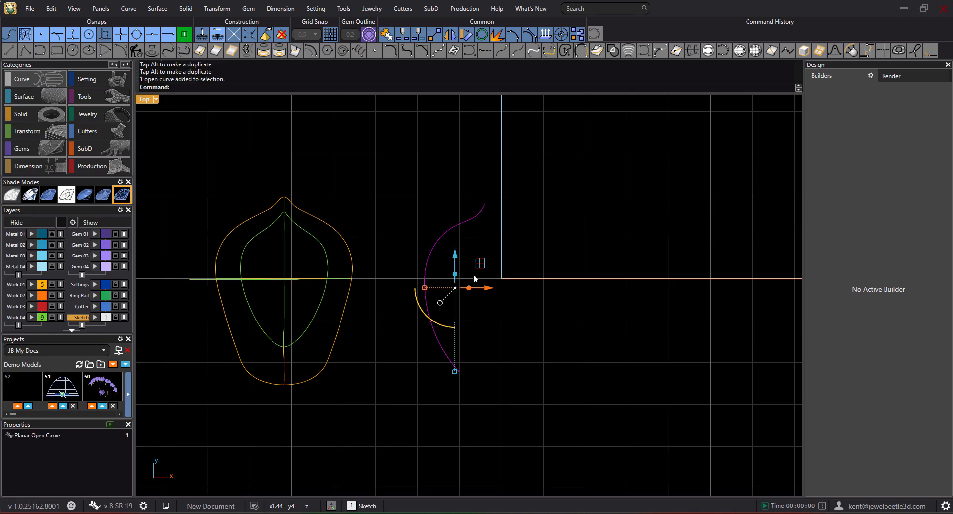
pyautogui.press('m')
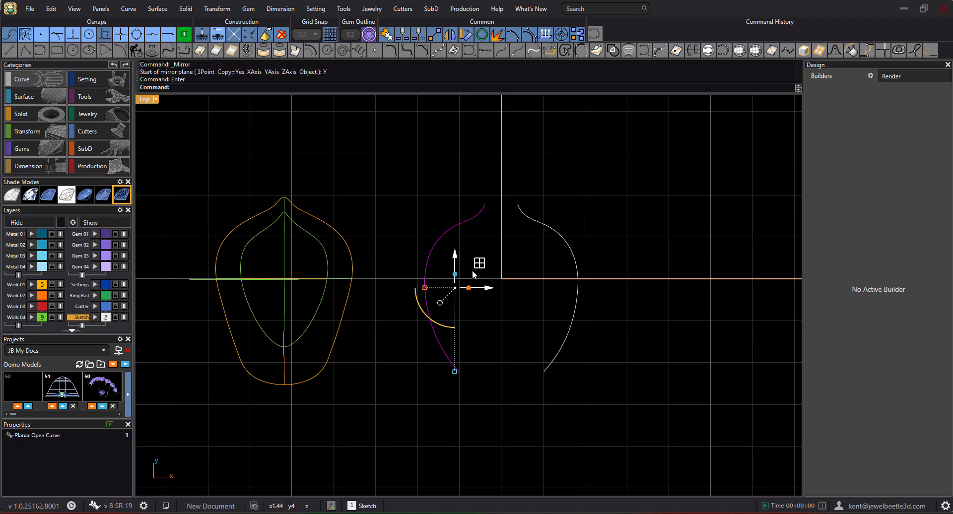
pyautogui.click(540, 246)
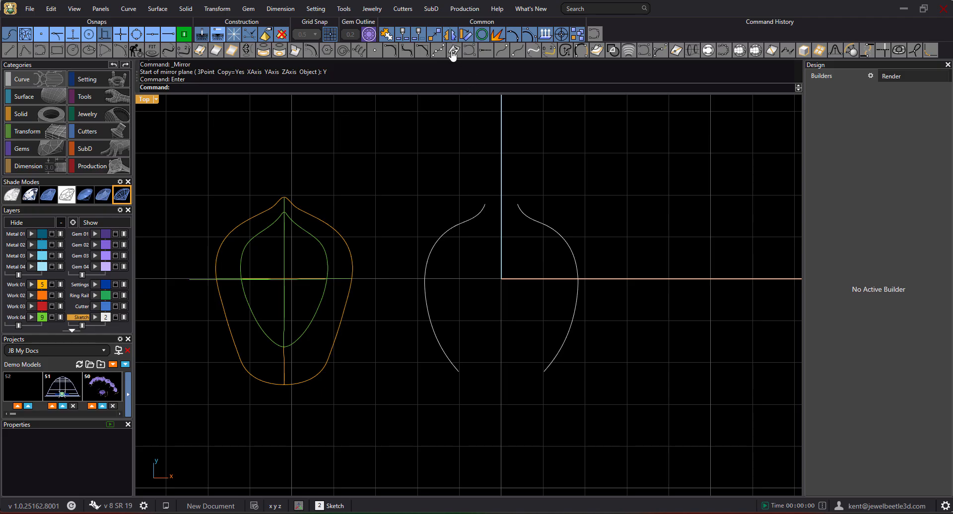
pyautogui.click(538, 223)
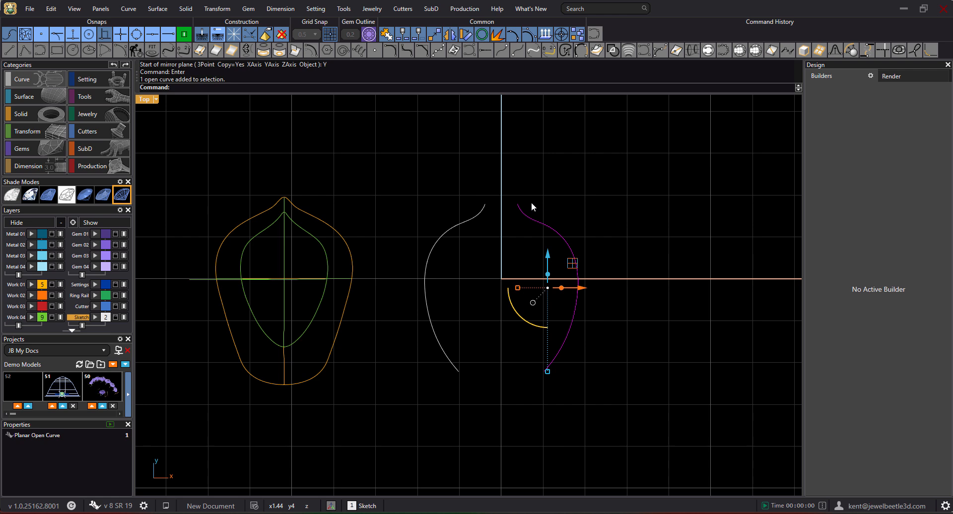
pyautogui.press('Delete')
# Mirror the profile curve with a manually picked upright plane starting at 0, and delete the mirrored copy
pyautogui.click(471, 218)
pyautogui.click(450, 34)
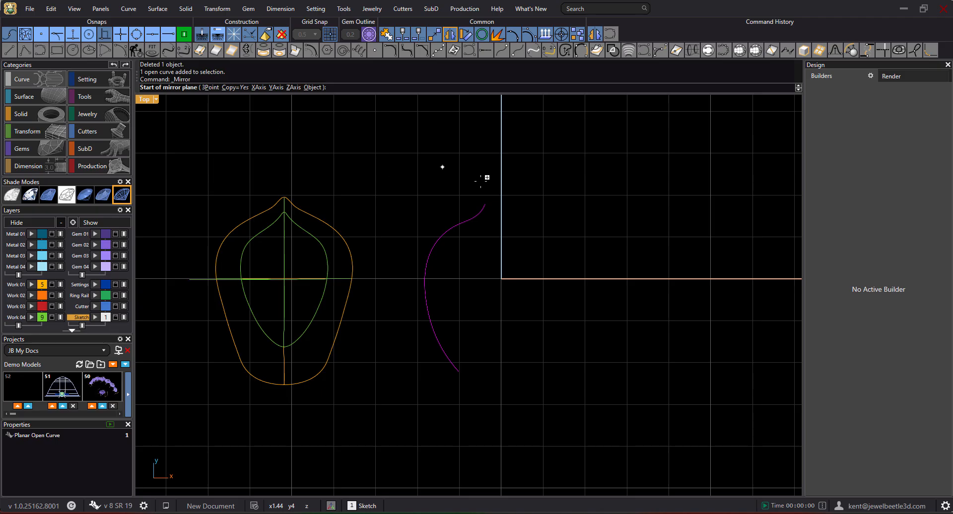
pyautogui.write('0')
pyautogui.press('Return')
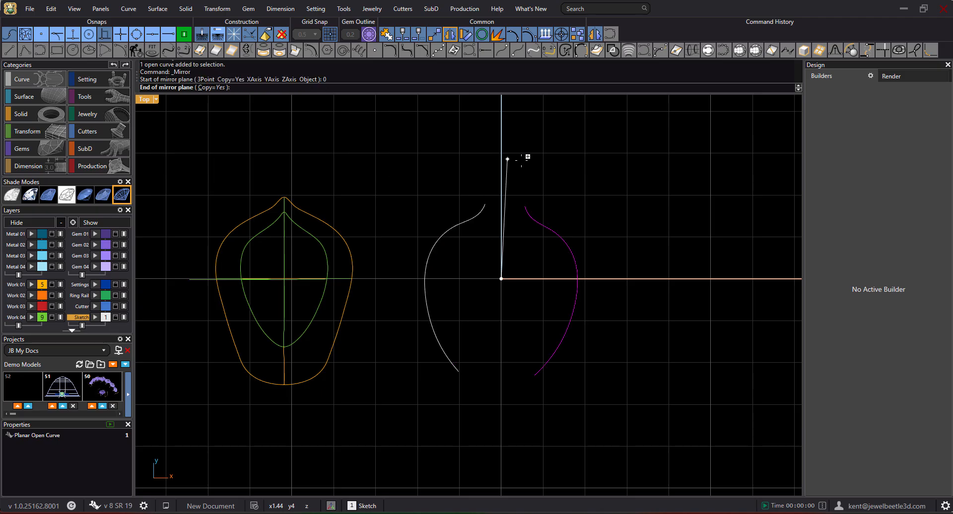
pyautogui.click(508, 146)
pyautogui.click(541, 227)
pyautogui.press('Delete')
# Mirror the profile curve across the Y axis, keeping the original
pyautogui.click(463, 222)
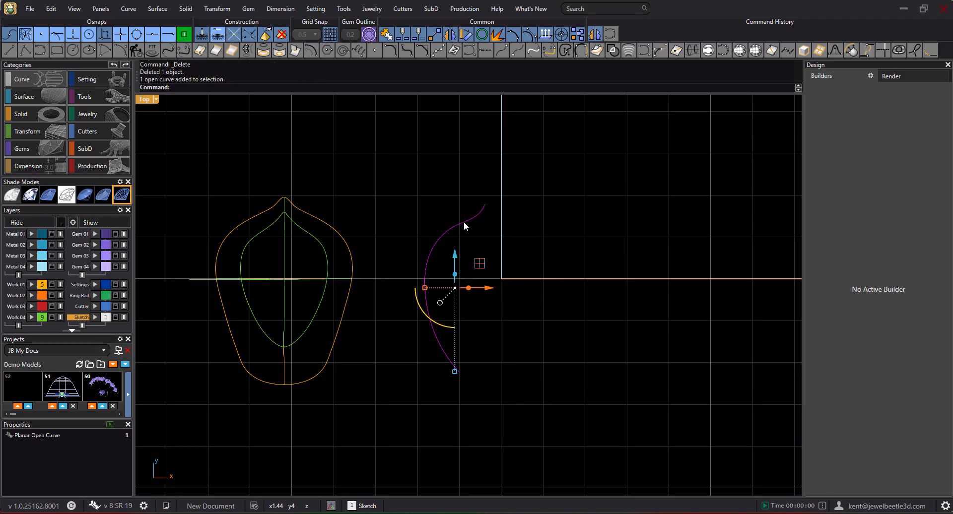
pyautogui.press('m')
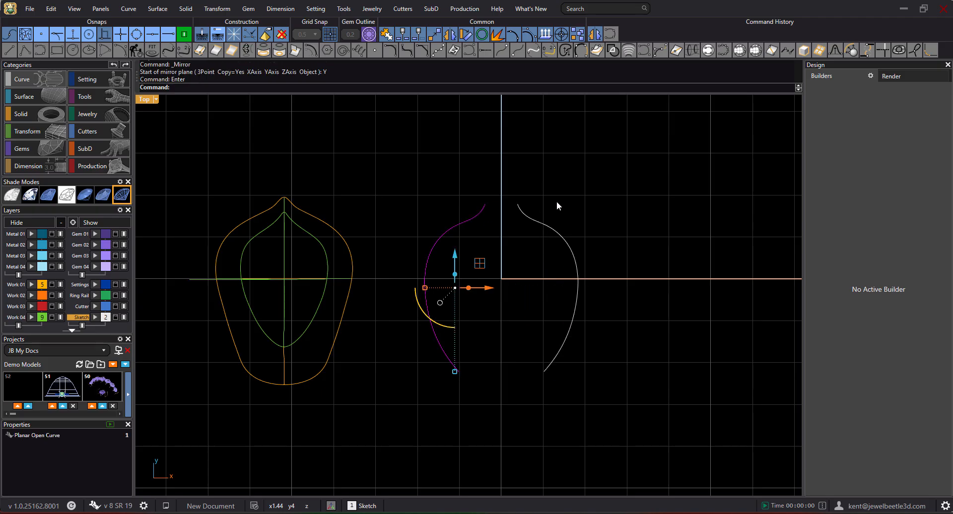
pyautogui.click(552, 184)
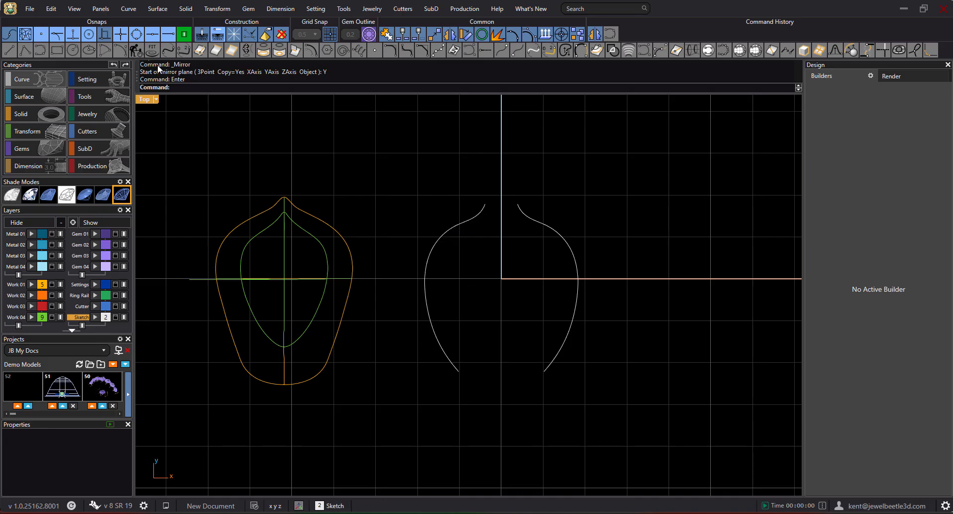
# Set up a Curvature blend between the upper ends of both curves and symmetrically lower its arch with the inner handles
pyautogui.click(183, 49)
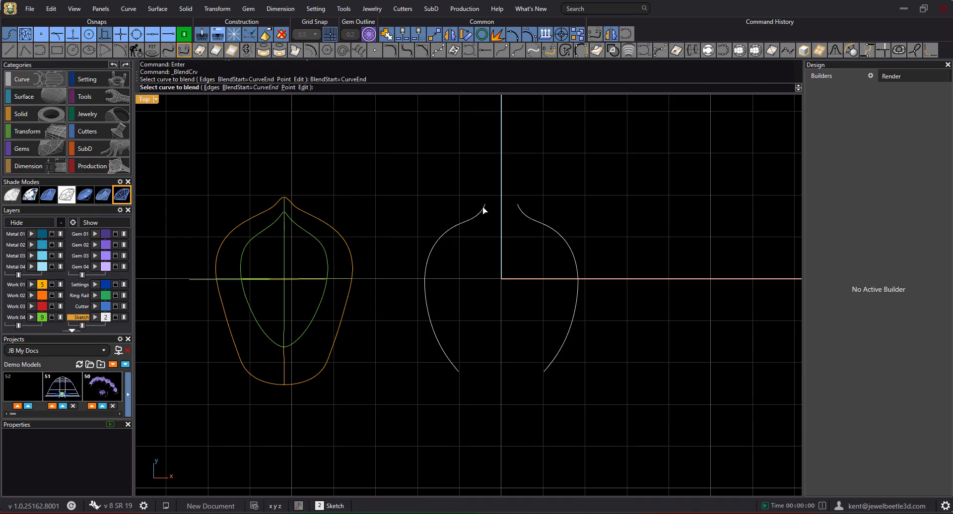
pyautogui.click(483, 209)
pyautogui.click(520, 213)
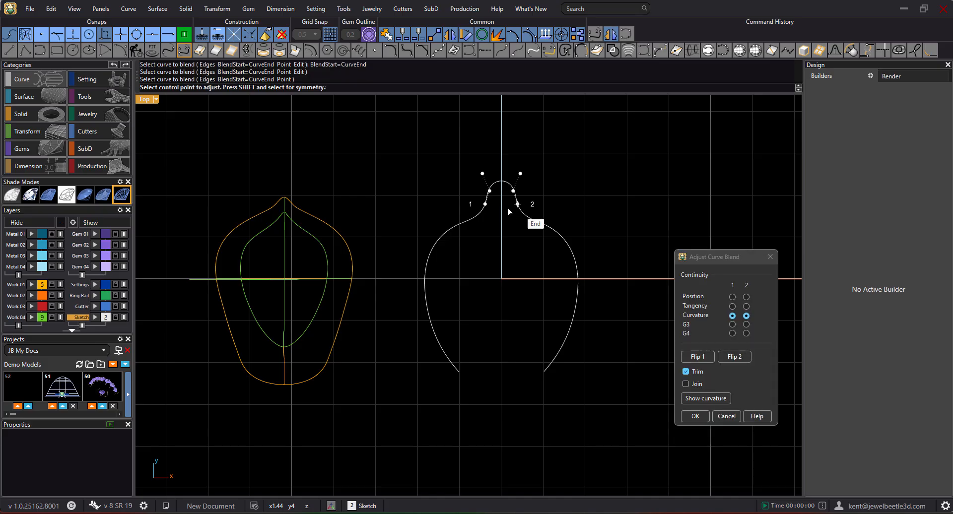
pyautogui.scroll(5, 498, 191)
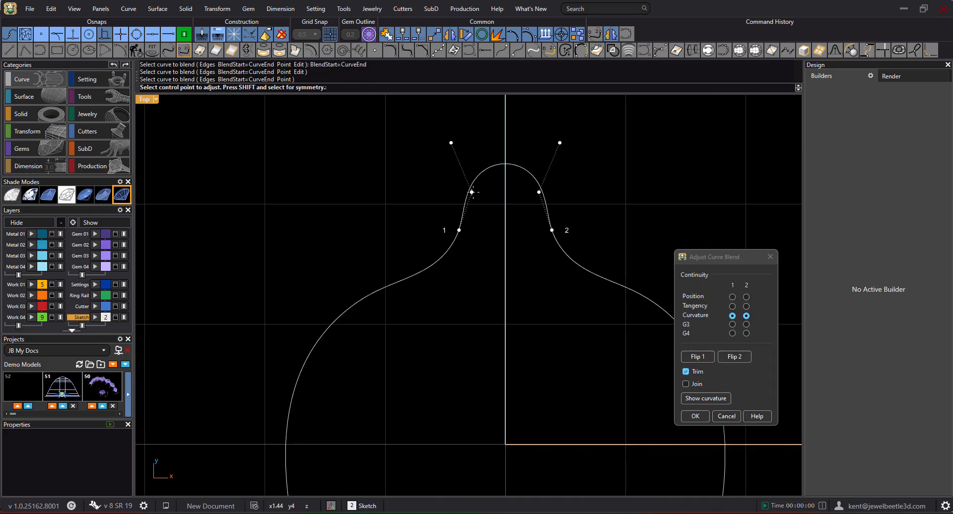
pyautogui.click(471, 193)
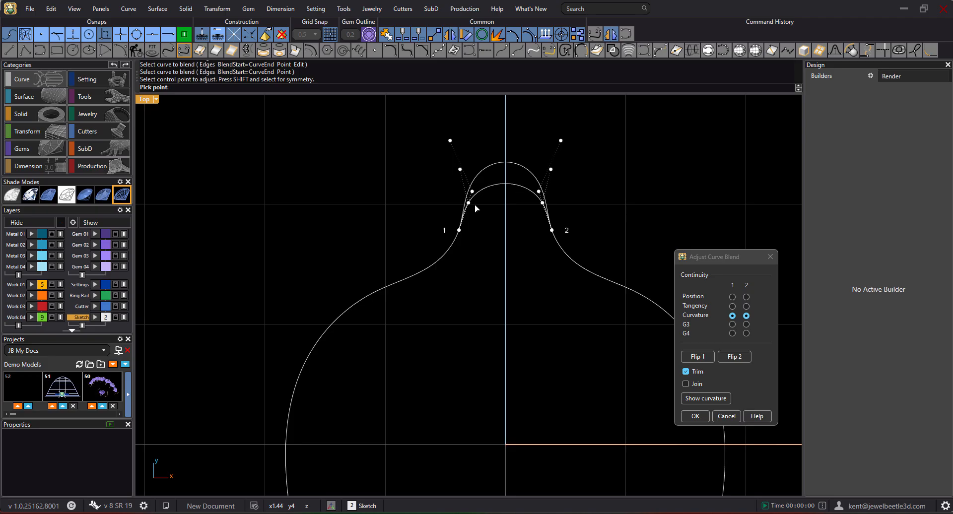
pyautogui.click(469, 203)
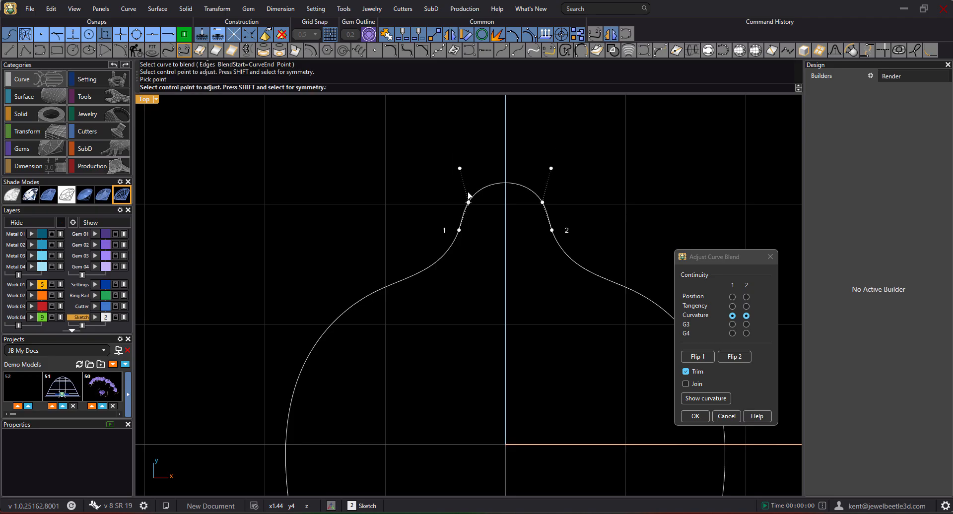
# Refine the blend arch symmetrically with its outer and inner handles and accept the blend with Trim enabled
pyautogui.click(460, 169)
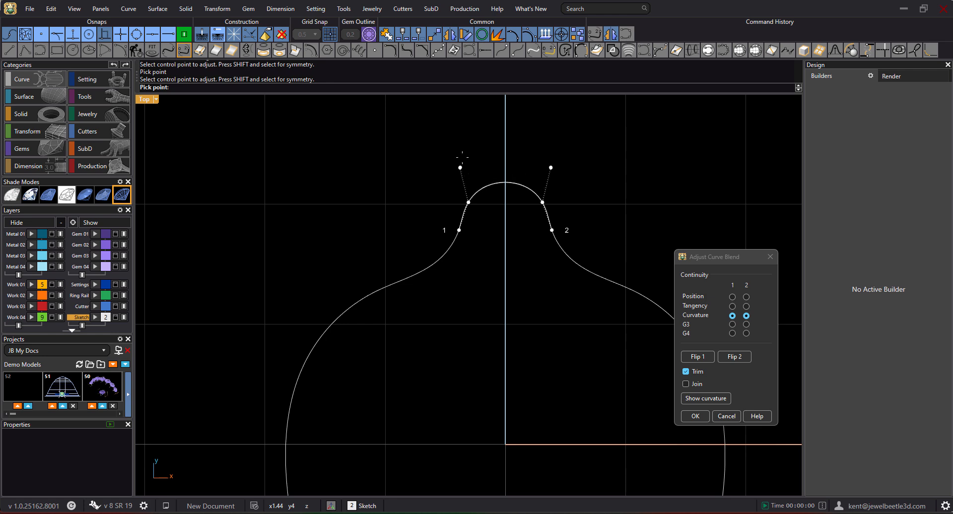
pyautogui.click(463, 158)
pyautogui.moveTo(495, 229); pyautogui.dragTo(498, 237, button='right')
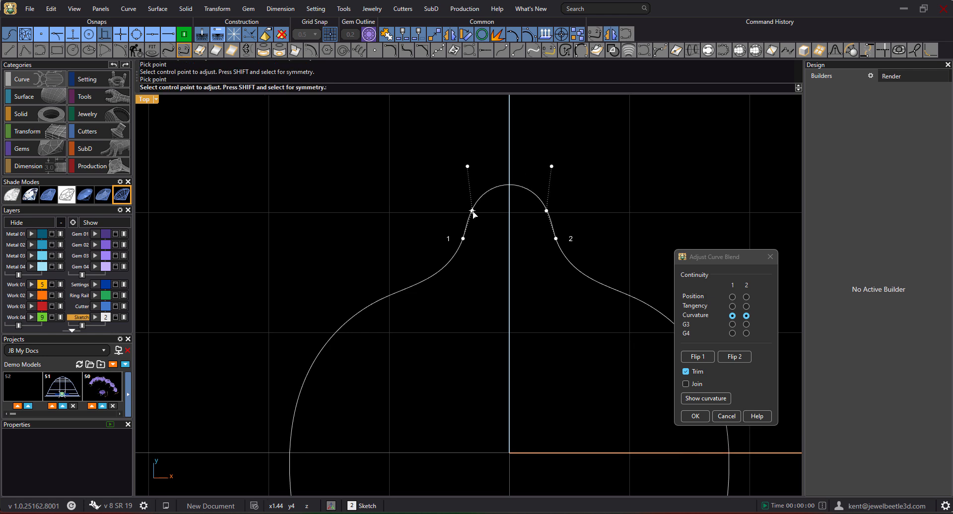
pyautogui.keyDown('shift'); pyautogui.click(472, 211); pyautogui.keyUp('shift')
pyautogui.click(474, 224)
pyautogui.scroll(-3, 484, 237)
pyautogui.scroll(1, 481, 240)
pyautogui.scroll(2, 481, 243)
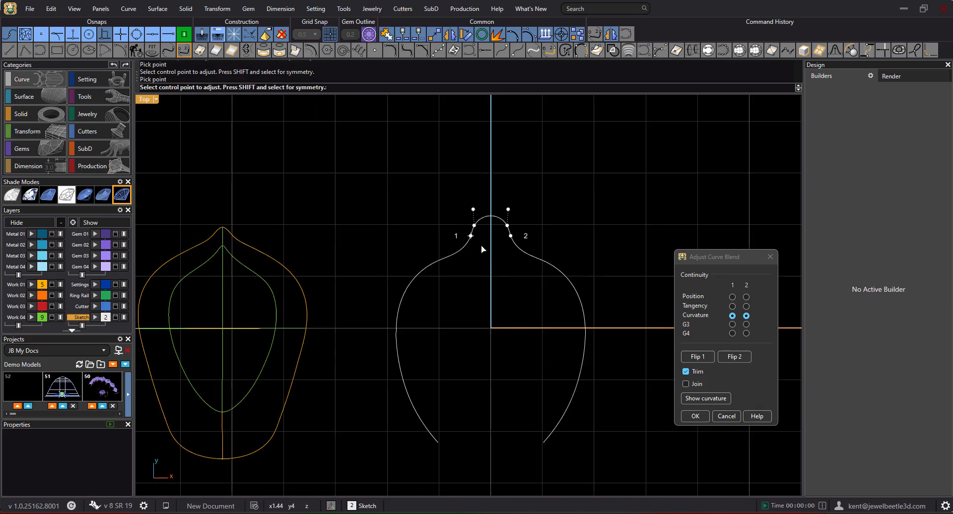
pyautogui.press('Return')
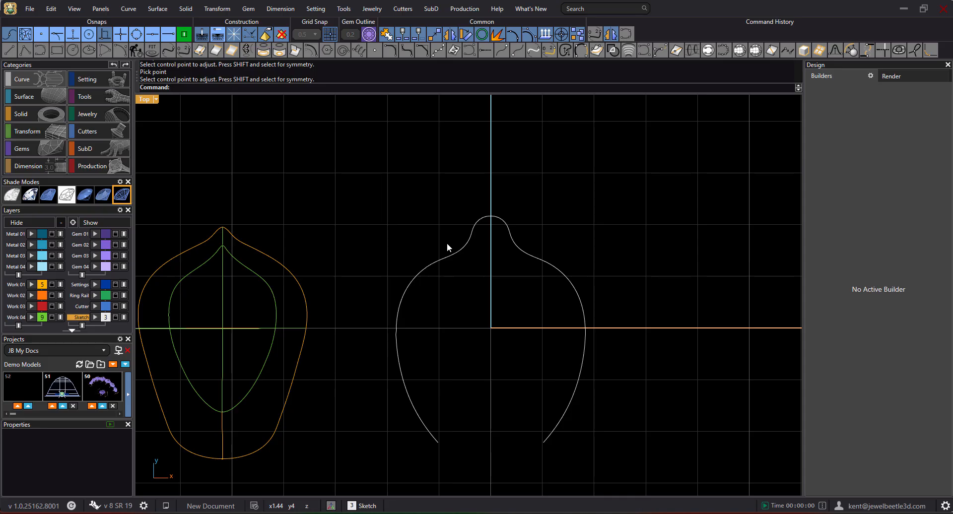
# Turn on the original curve's control points and move its upper end point slightly toward the centre axis
pyautogui.click(468, 243)
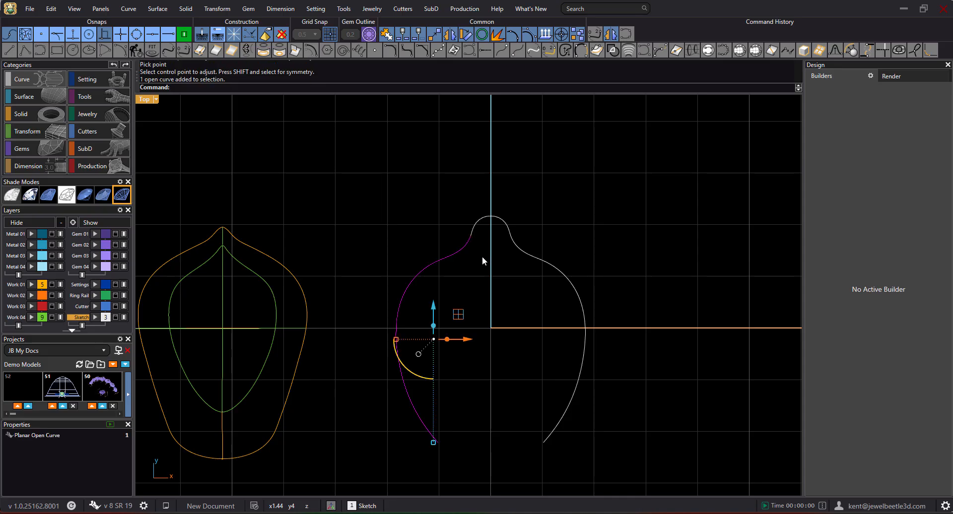
pyautogui.press('F10')
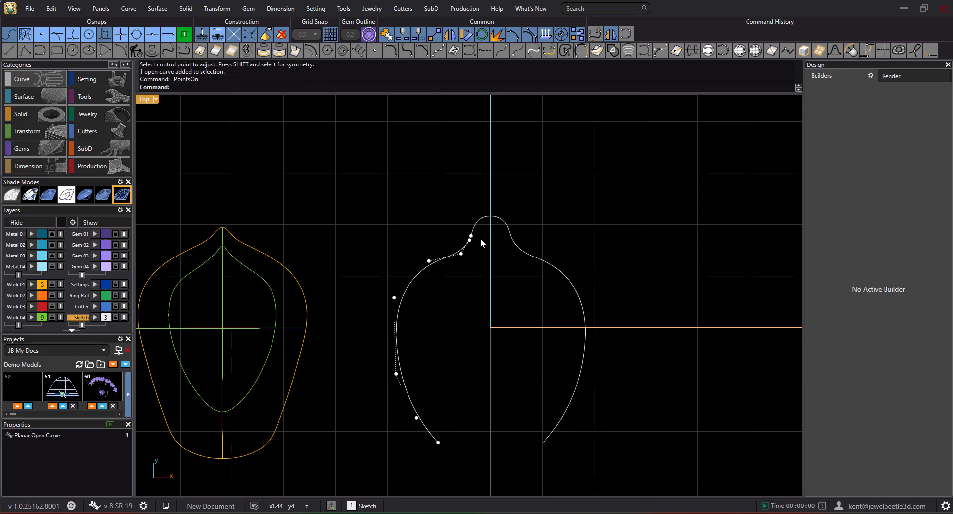
pyautogui.scroll(5, 481, 238)
pyautogui.click(452, 250)
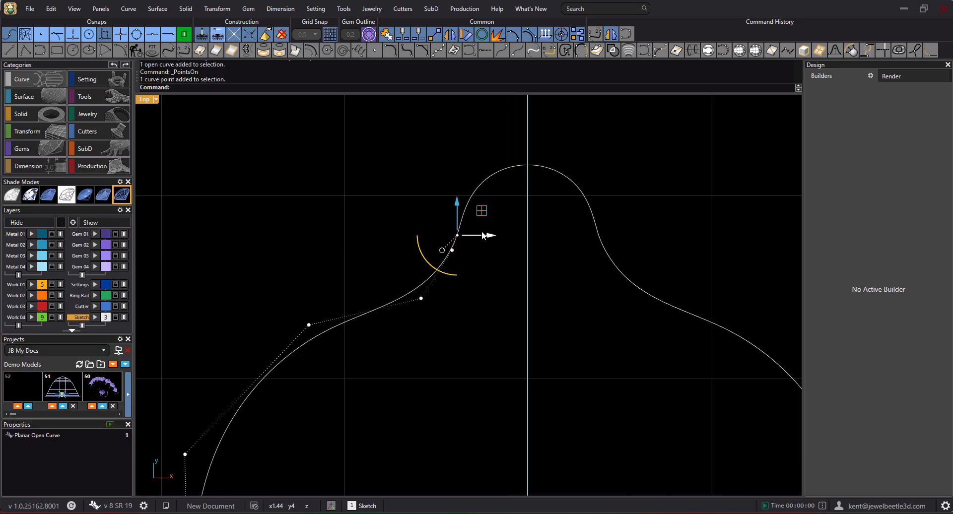
pyautogui.moveTo(472, 243); pyautogui.dragTo(499, 236)
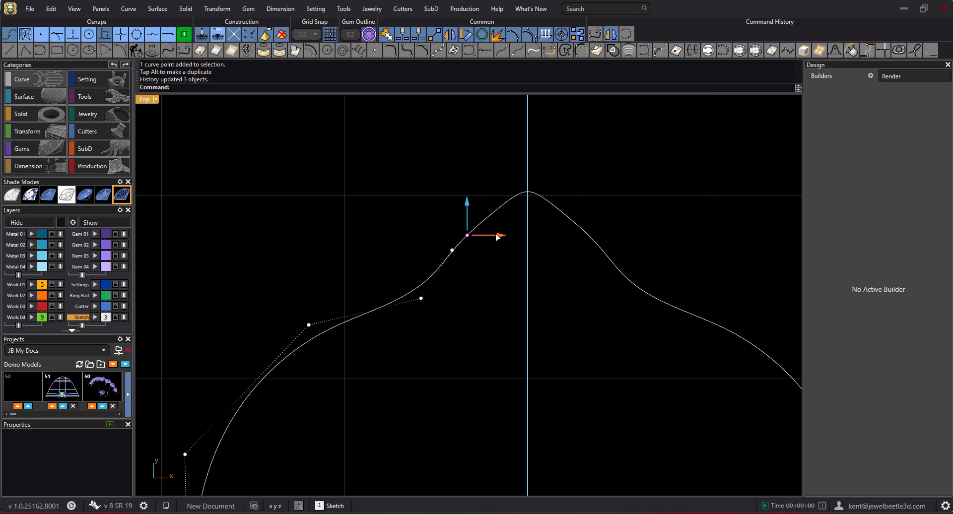
pyautogui.moveTo(497, 236); pyautogui.dragTo(495, 237)
# Move the original curve's three uppermost control points together slightly toward the centre axis to narrow the neck
pyautogui.moveTo(397, 223); pyautogui.dragTo(492, 335)
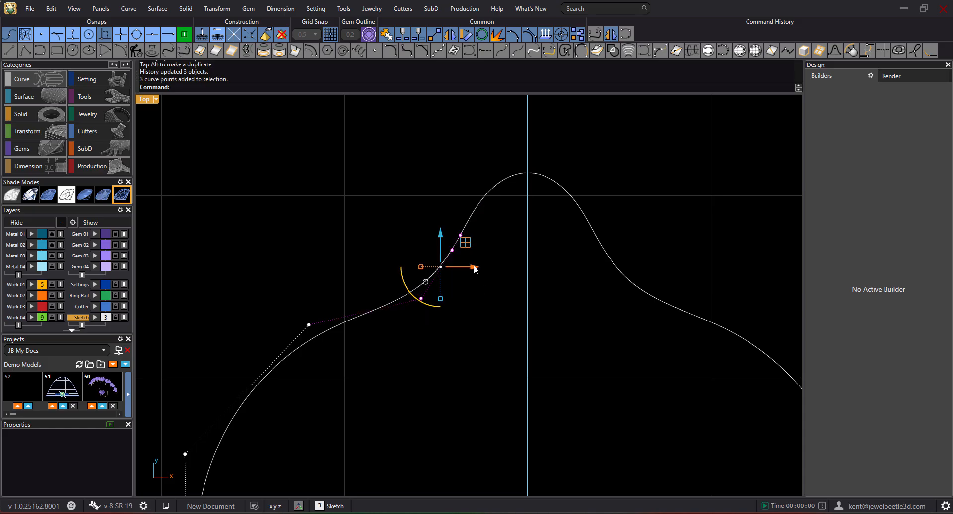
pyautogui.moveTo(475, 266); pyautogui.dragTo(477, 275)
pyautogui.scroll(-3, 477, 275)
pyautogui.scroll(-2, 477, 275)
pyautogui.scroll(5, 493, 266)
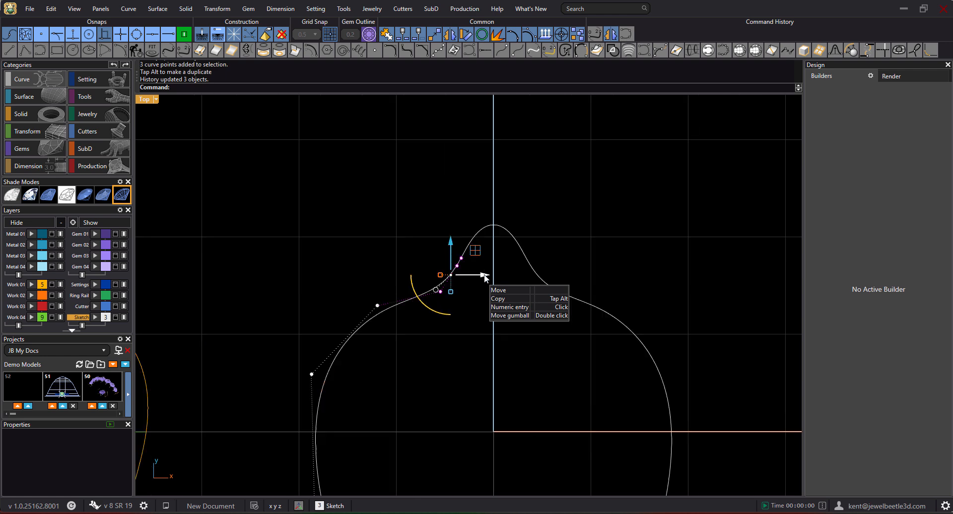
# Shift the original curve's three uppermost control points slightly further toward the centre axis and turn off its control points
pyautogui.moveTo(449, 282); pyautogui.dragTo(451, 283)
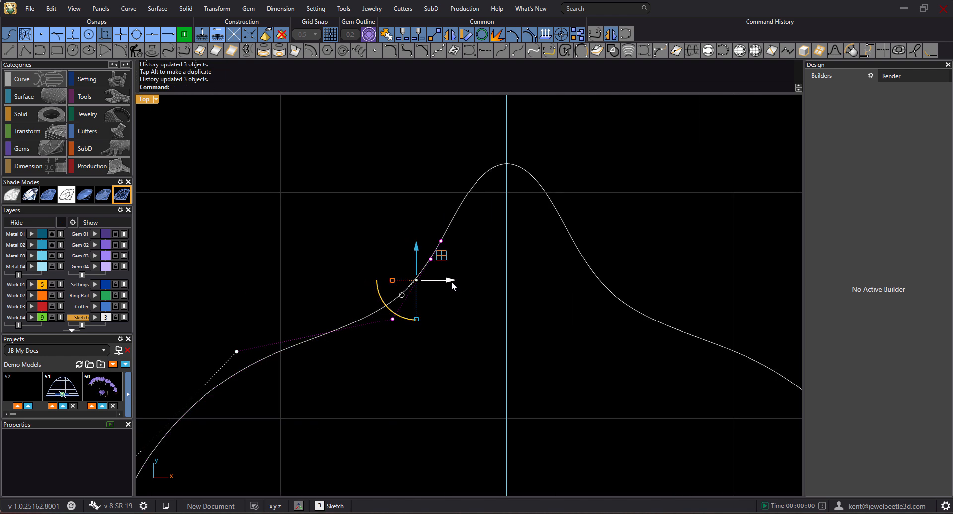
pyautogui.scroll(-3, 453, 275)
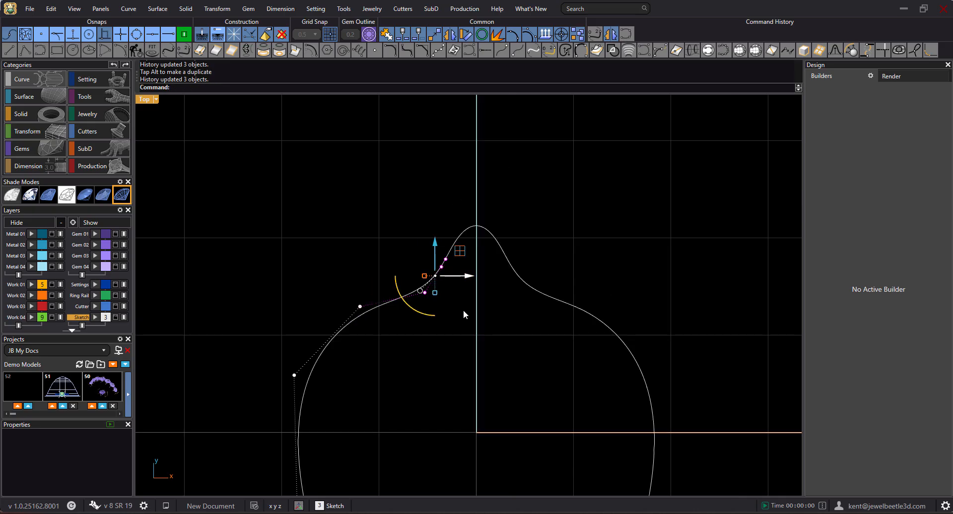
pyautogui.scroll(-2, 463, 311)
pyautogui.press('F10')
pyautogui.press('Escape')
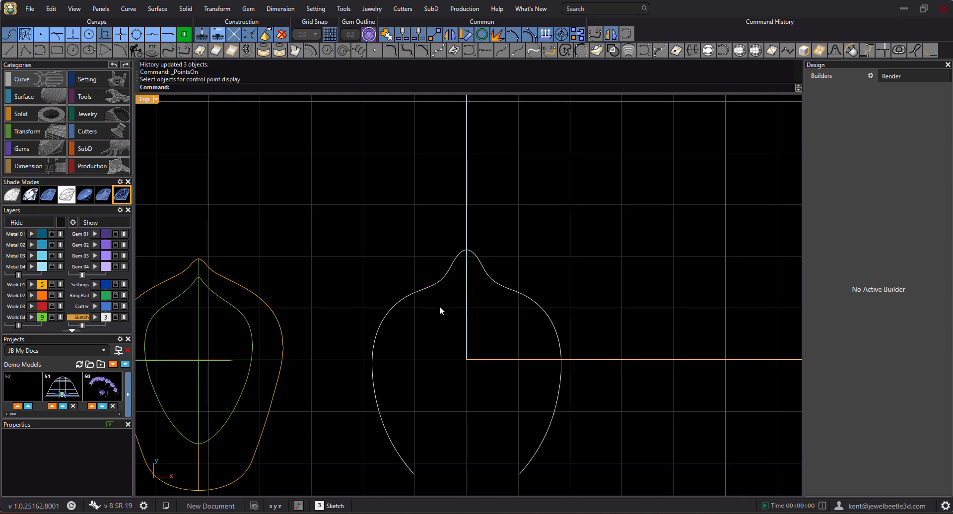
# Blend the lower ends of the two side curves with Curvature continuity at both ends and Trim enabled
pyautogui.scroll(-3, 441, 314)
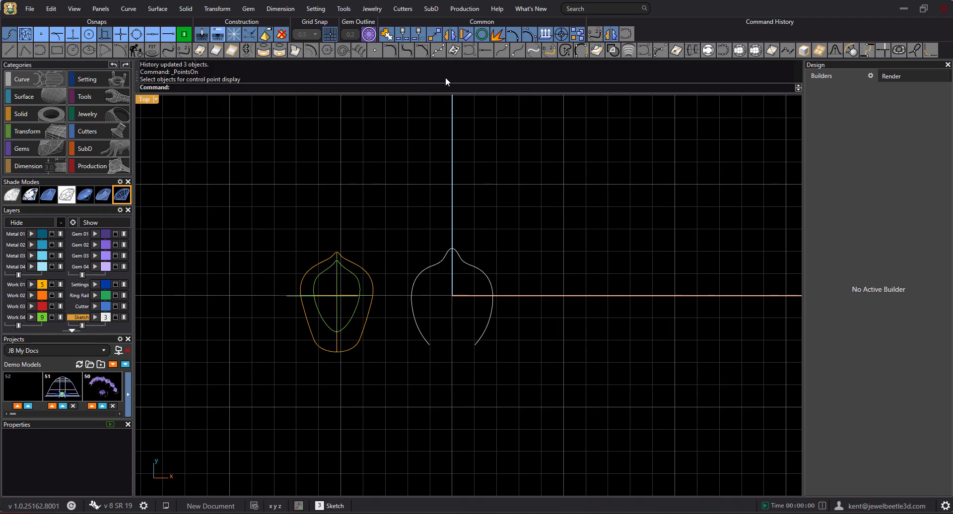
pyautogui.click(595, 35)
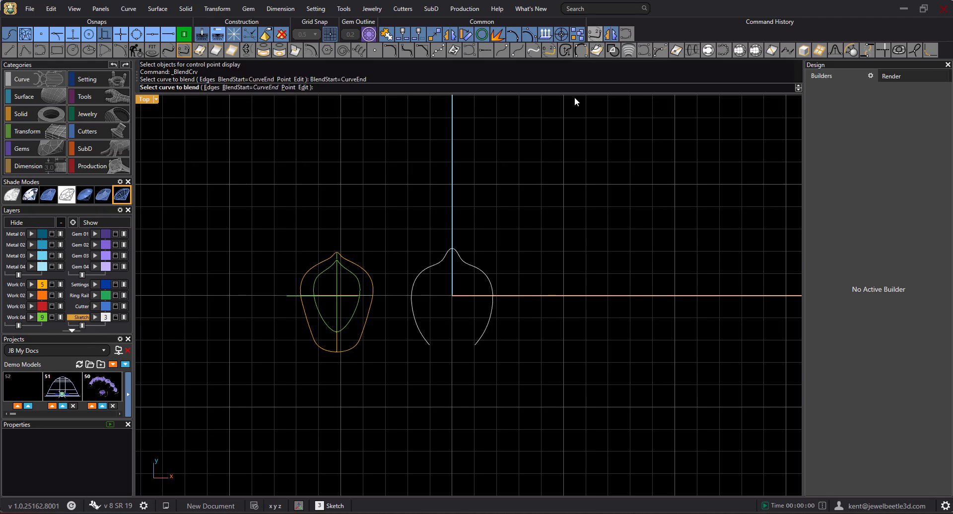
pyautogui.click(428, 346)
pyautogui.click(478, 344)
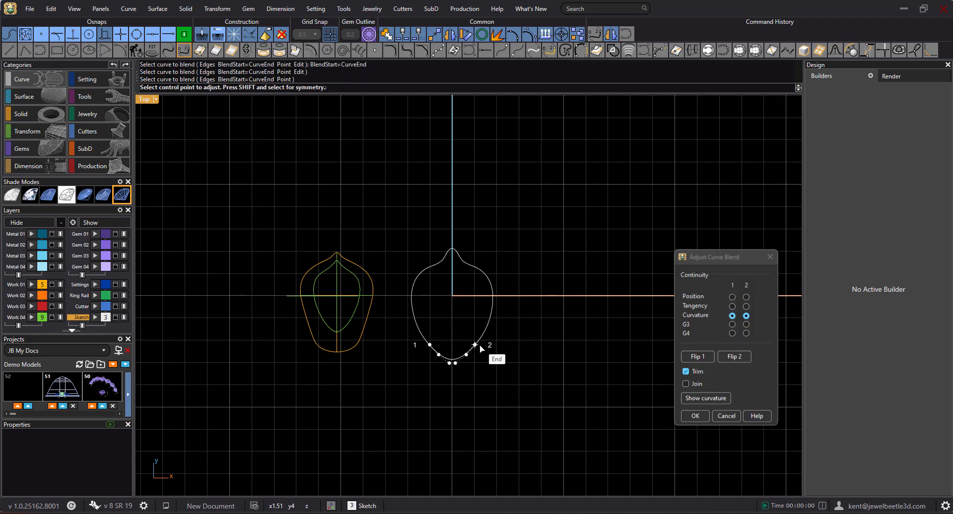
pyautogui.rightClick(454, 327)
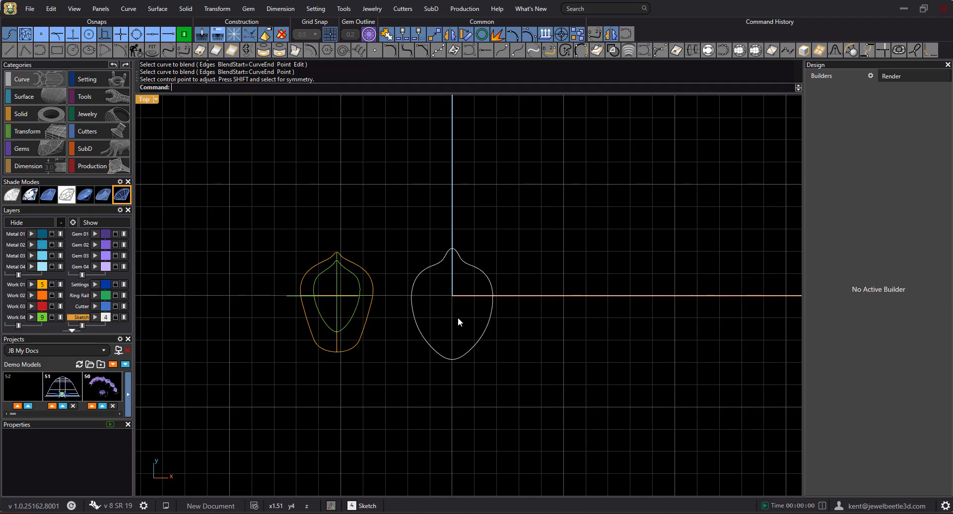
pyautogui.scroll(-1, 457, 318)
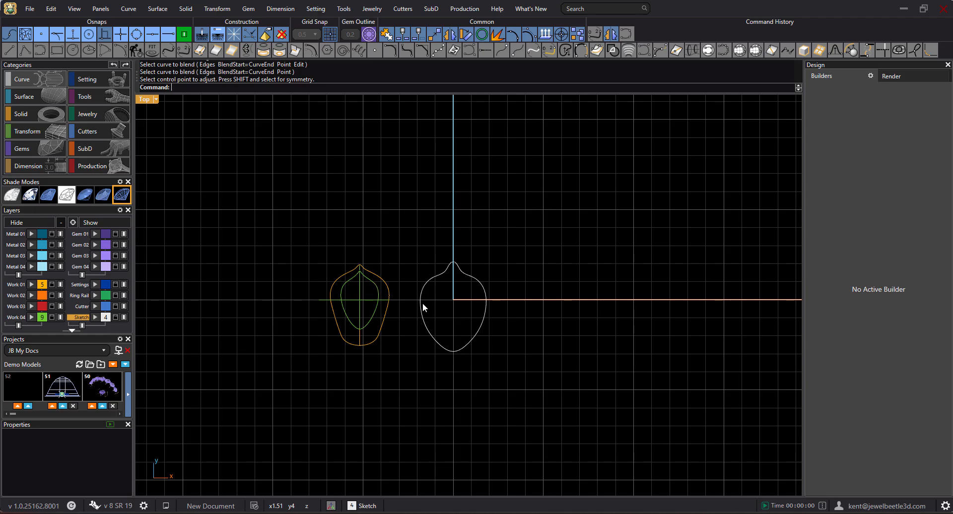
# Turn on the left side curve's control points and move two of its lower points, one after the other, slightly toward the centre axis
pyautogui.scroll(3, 422, 304)
pyautogui.click(418, 321)
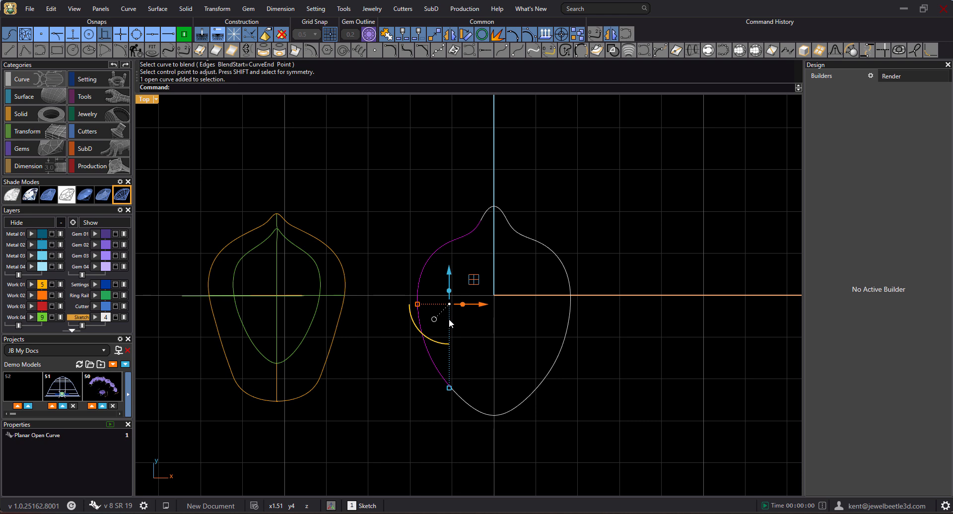
pyautogui.press('F10')
pyautogui.click(417, 333)
pyautogui.moveTo(442, 333); pyautogui.dragTo(449, 336)
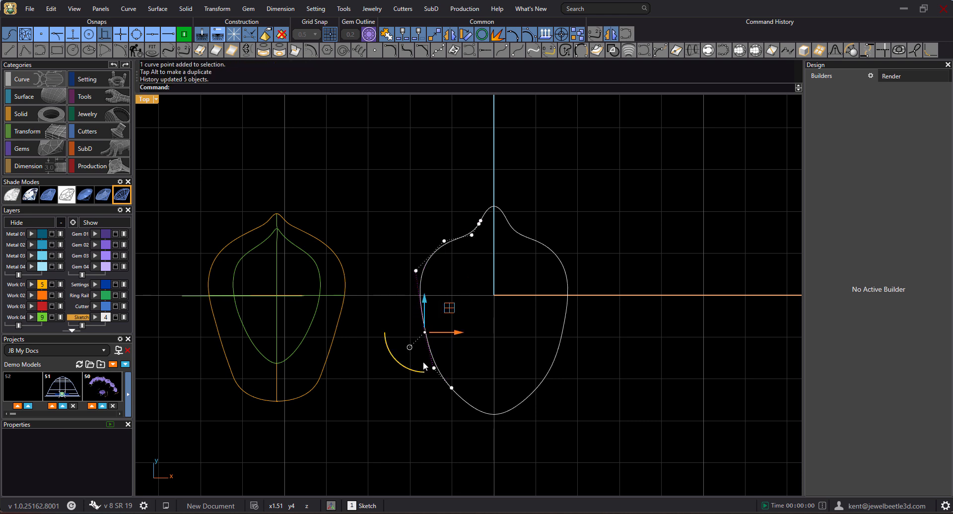
pyautogui.click(419, 376)
pyautogui.click(433, 367)
pyautogui.moveTo(459, 368); pyautogui.dragTo(462, 368)
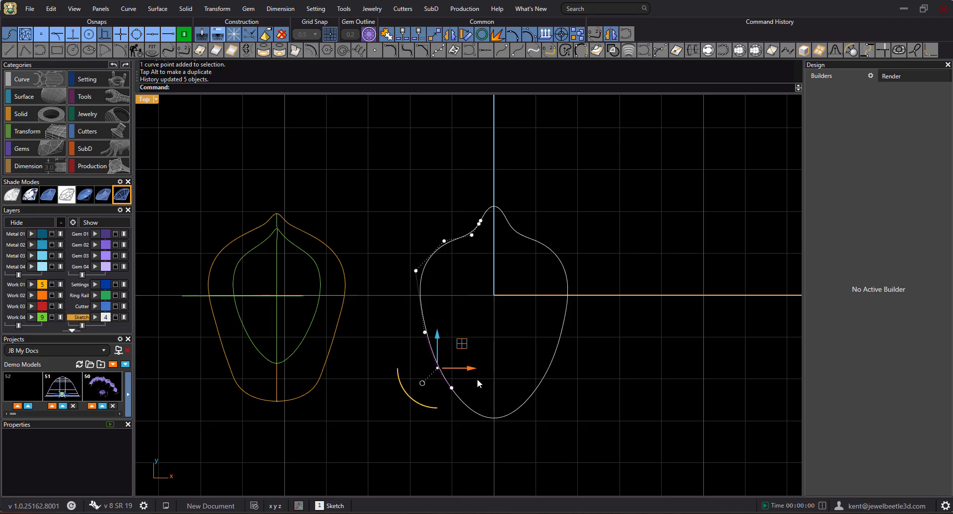
# Move the left side curve's lower end point slightly up and away from the axis to round out the base
pyautogui.click(445, 395)
pyautogui.click(451, 387)
pyautogui.moveTo(471, 364); pyautogui.dragTo(466, 355)
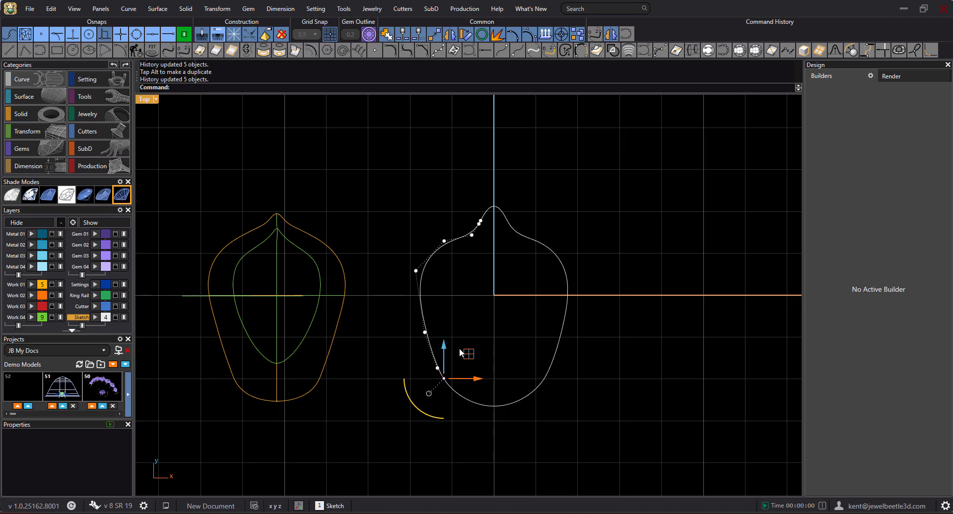
# Move the left side curve's three lowest control points together slightly downward and turn off the control points
pyautogui.moveTo(402, 319); pyautogui.dragTo(467, 396)
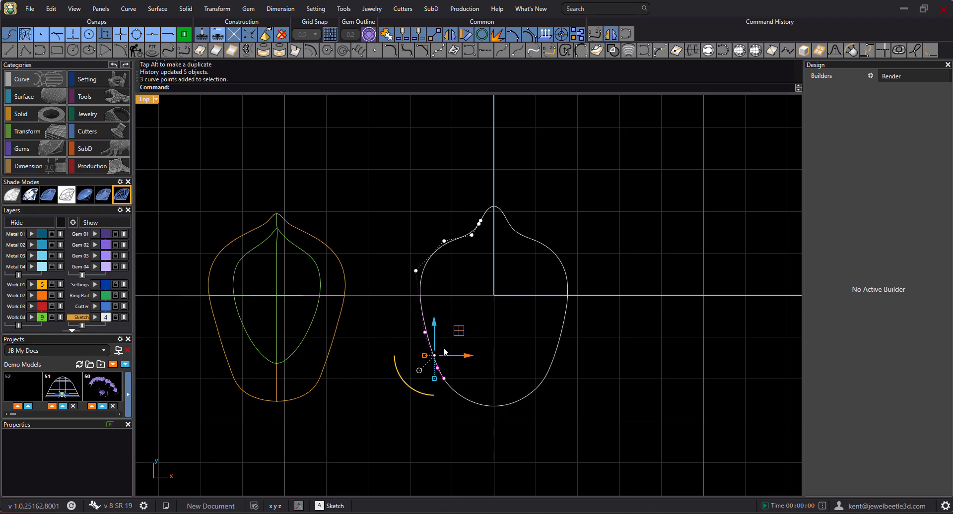
pyautogui.moveTo(436, 326); pyautogui.dragTo(512, 341)
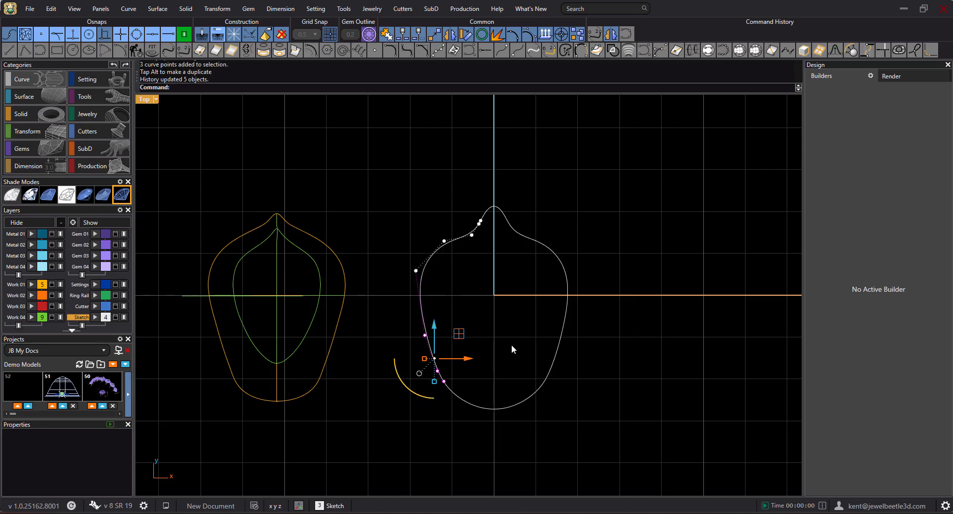
pyautogui.click(496, 338)
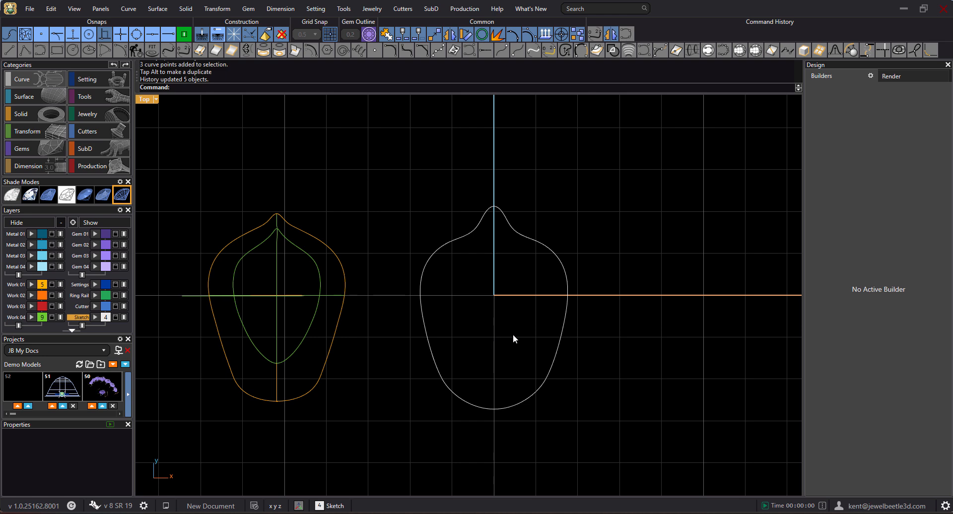
# Join the two side curves and both blend curves into one closed outline
pyautogui.click(528, 239)
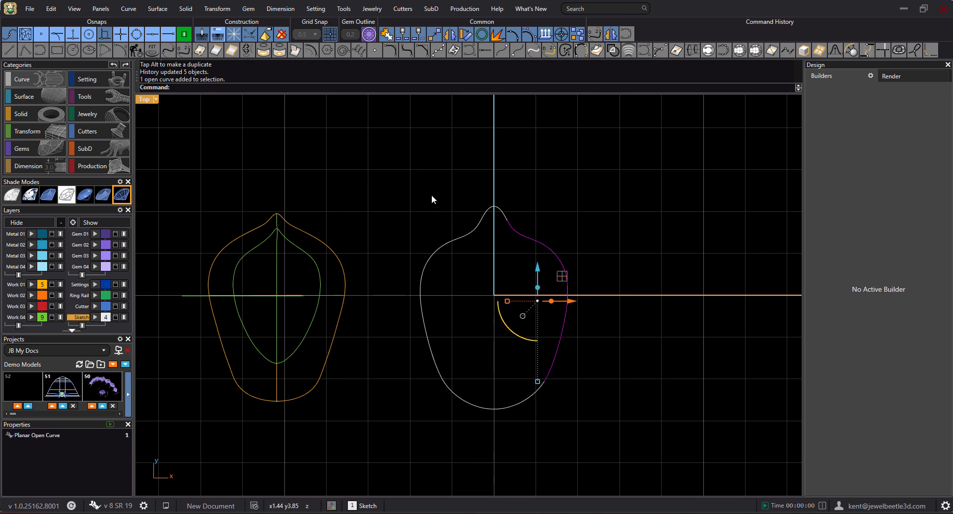
pyautogui.press('Escape')
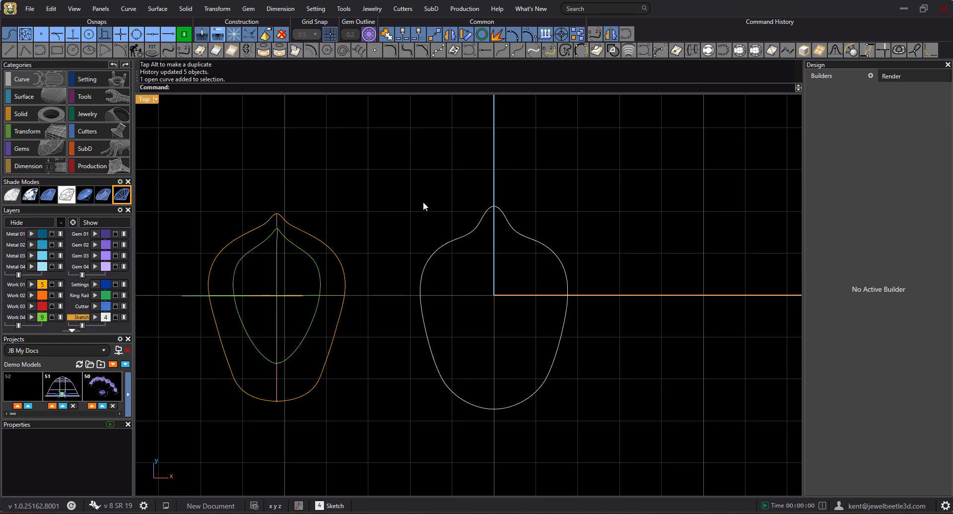
pyautogui.moveTo(401, 183); pyautogui.dragTo(605, 437)
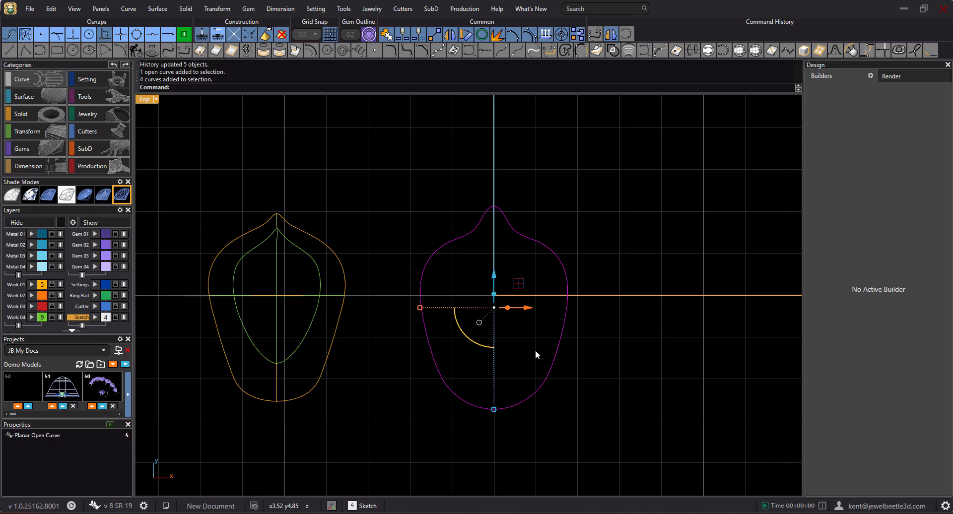
pyautogui.hotkey('ctrl', 'j')
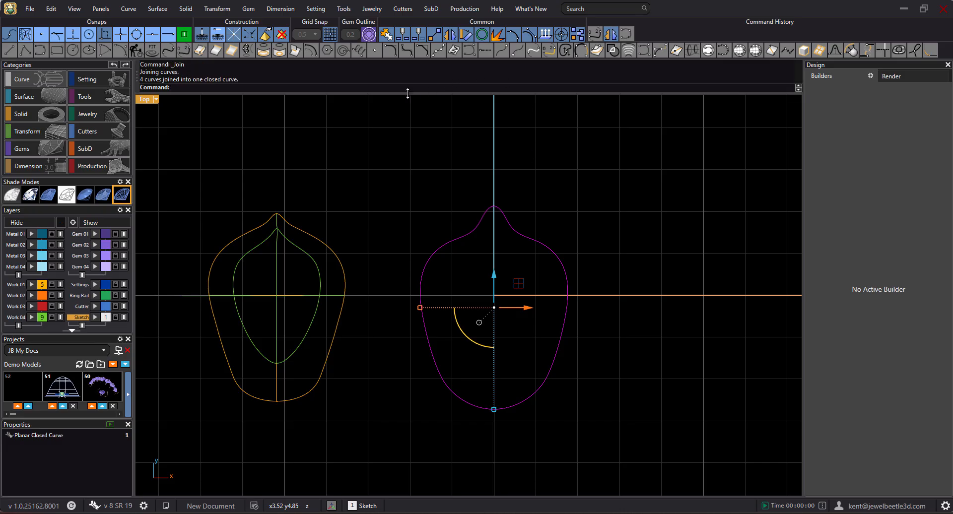
# Offset the closed outline inward by 0.433107 with sharp corners
pyautogui.click(311, 50)
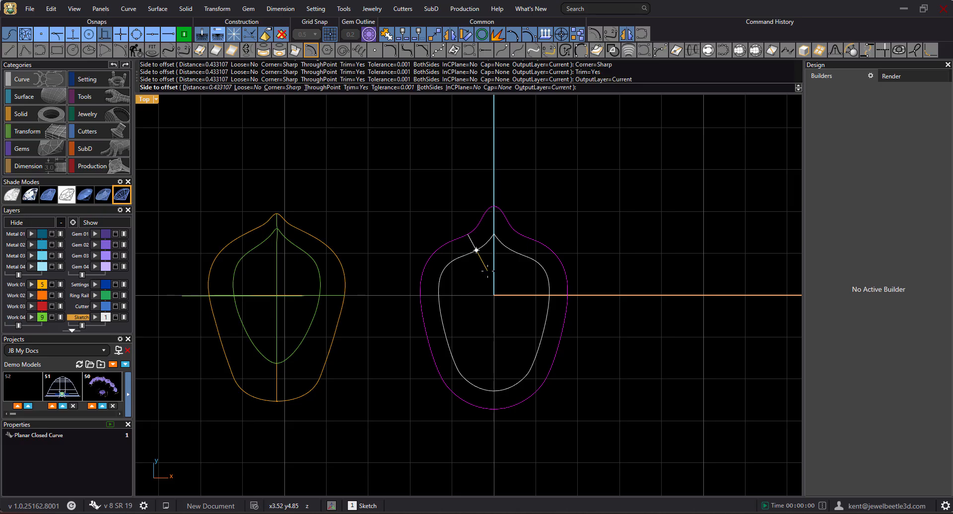
pyautogui.click(487, 270)
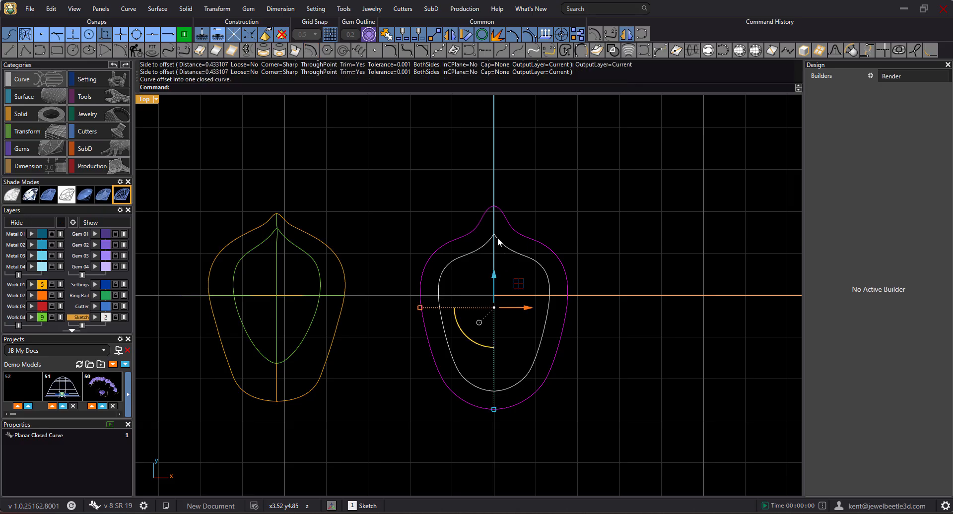
pyautogui.scroll(5, 497, 237)
pyautogui.click(459, 234)
pyautogui.press('Escape')
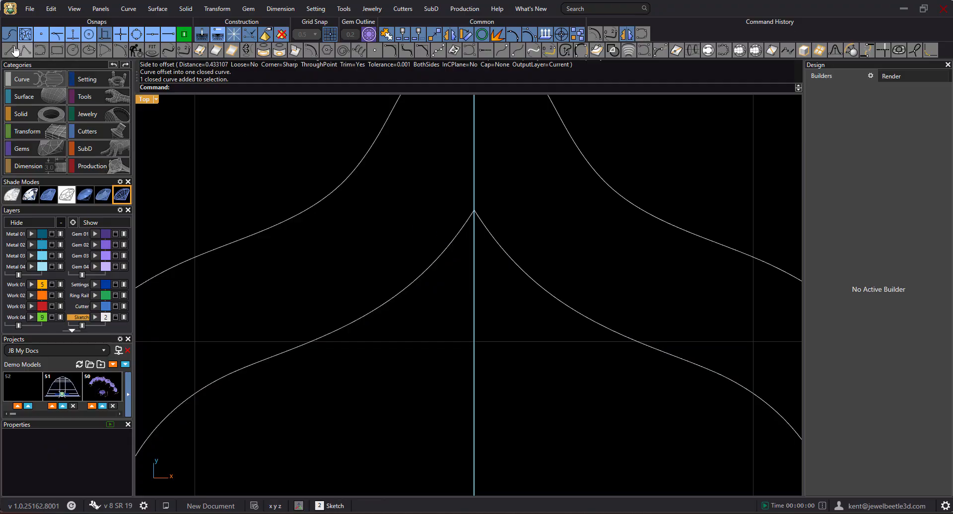
# Draw a horizontal line across the inner offset curve just below its pointed tip
pyautogui.click(14, 49)
pyautogui.click(385, 249)
pyautogui.click(553, 249)
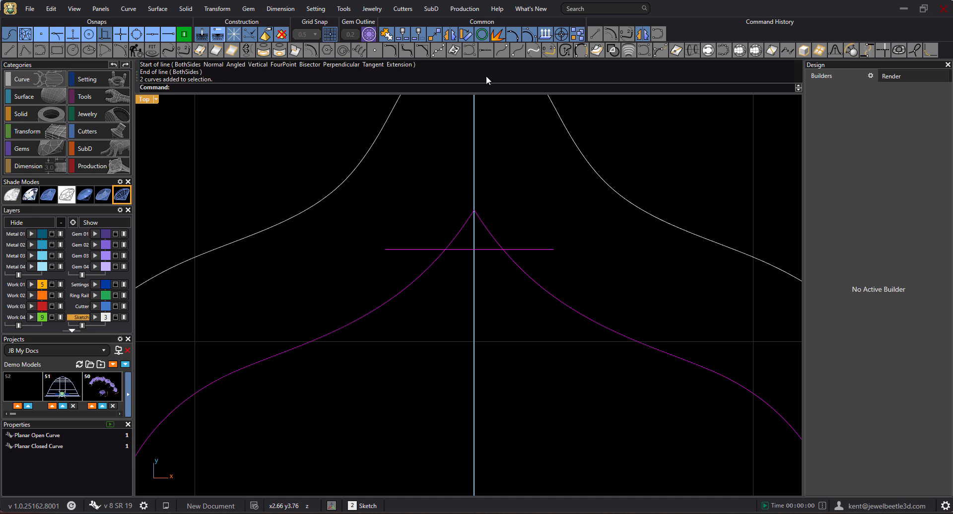
# Trim the inner curve's pointed tip away above the horizontal line and delete the line
pyautogui.click(419, 34)
pyautogui.click(458, 233)
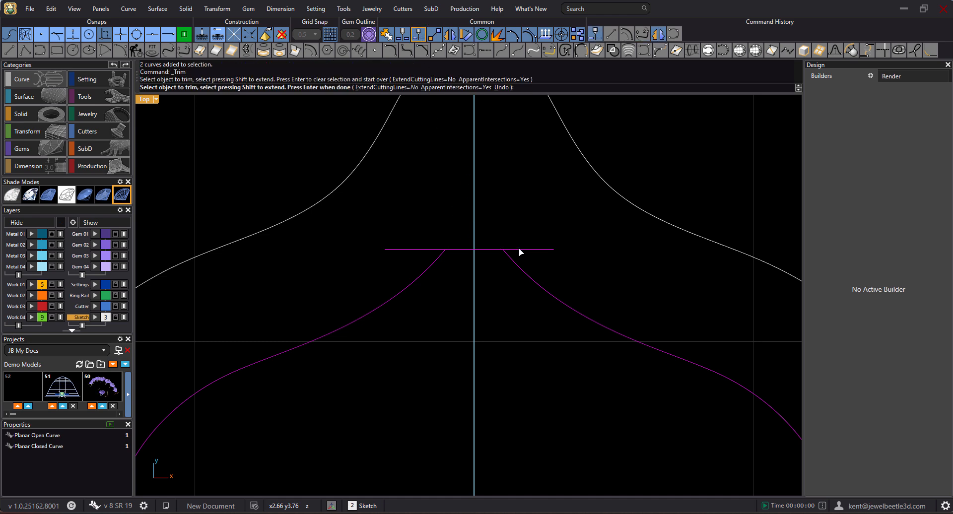
pyautogui.press('Return')
pyautogui.click(526, 249)
pyautogui.press('Delete')
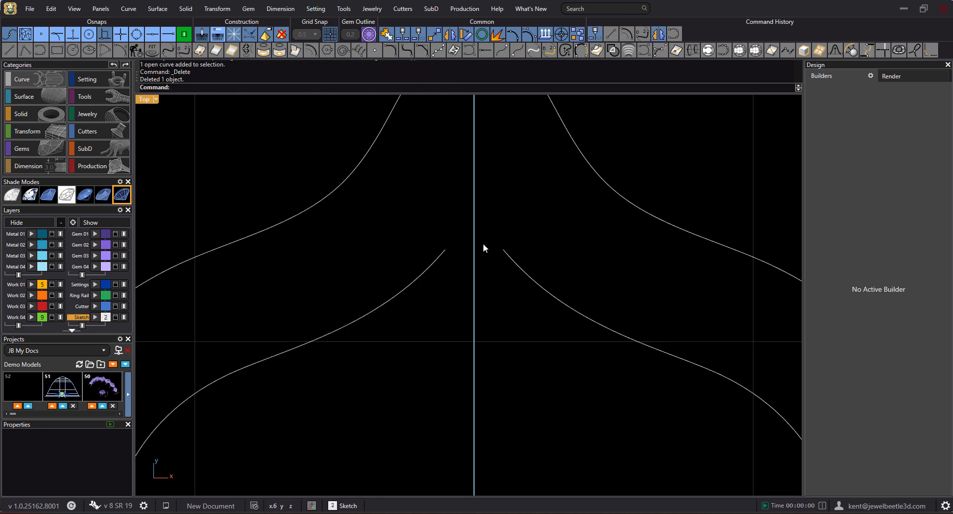
# Display the trimmed inner curve's control points to check how densely they are spaced, and hide them again
pyautogui.scroll(-3, 484, 249)
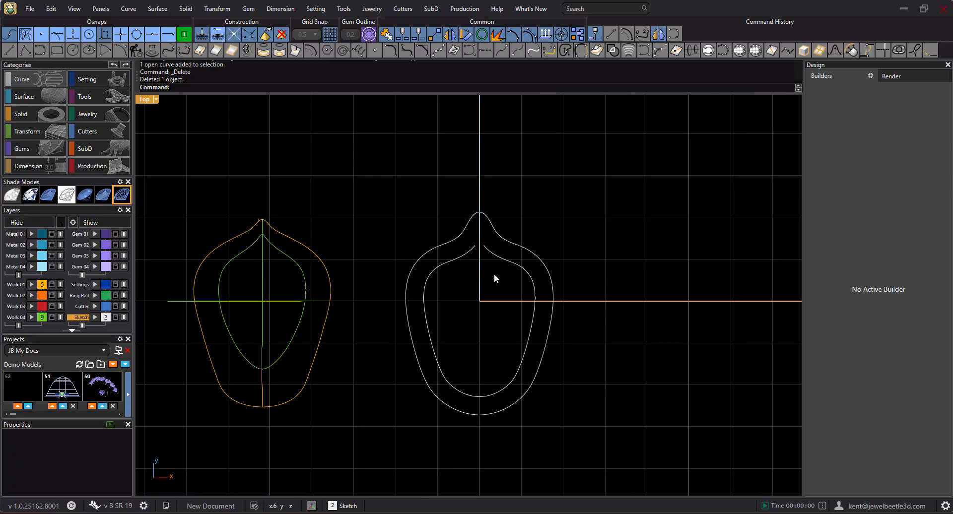
pyautogui.click(457, 385)
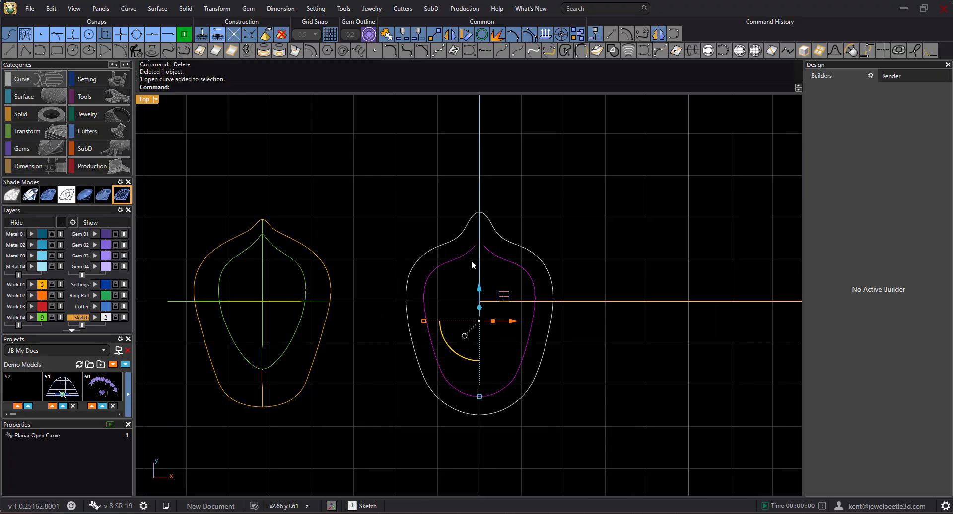
pyautogui.click(528, 36)
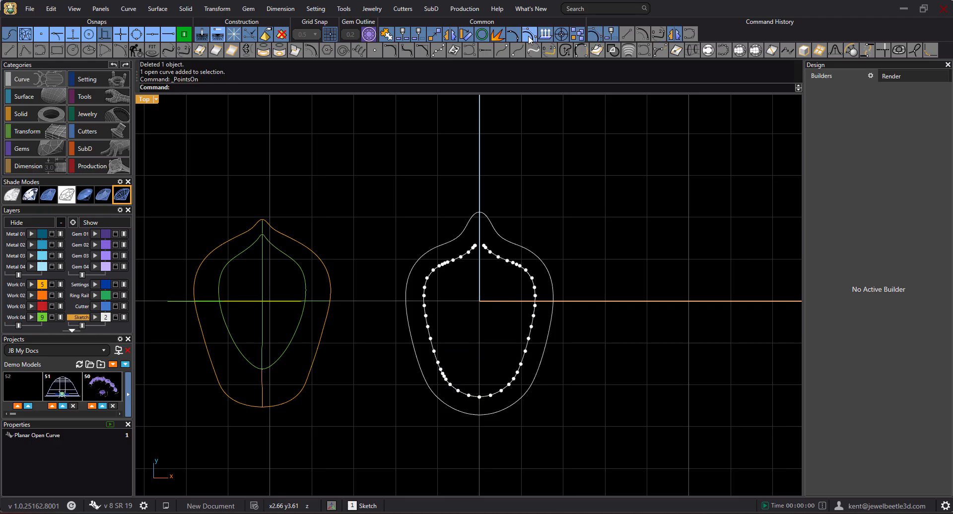
pyautogui.moveTo(497, 267); pyautogui.dragTo(502, 269, button='right')
pyautogui.press('Escape')
# Split the inner curve along the infinite YZ plane and delete its right half
pyautogui.click(503, 257)
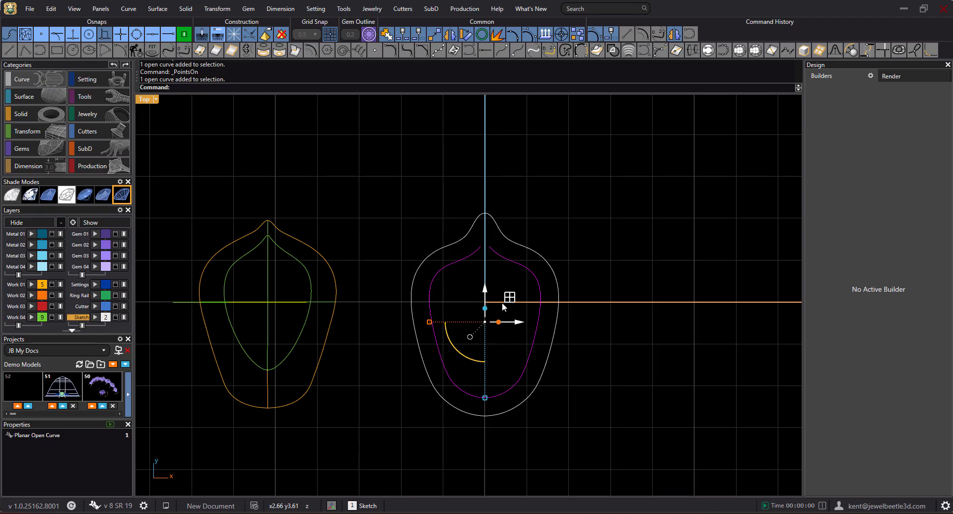
pyautogui.click(96, 133)
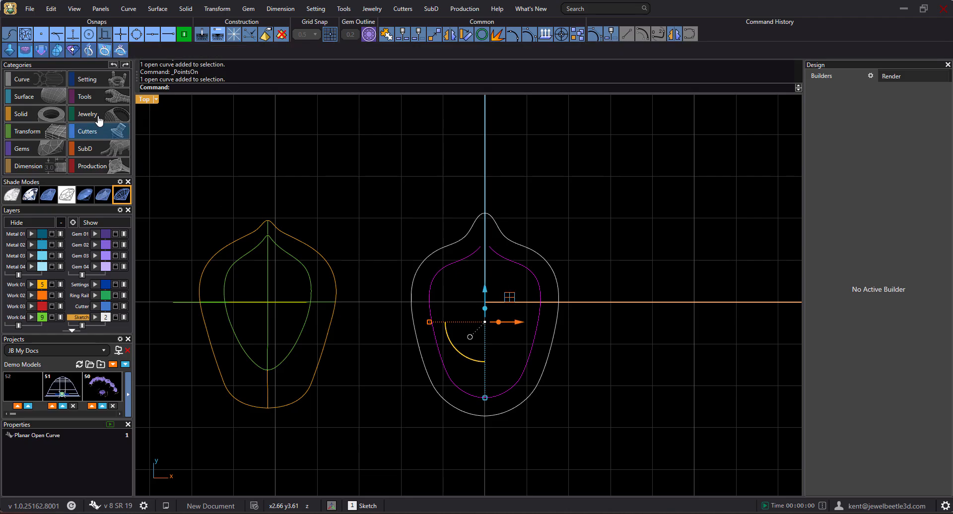
pyautogui.click(88, 50)
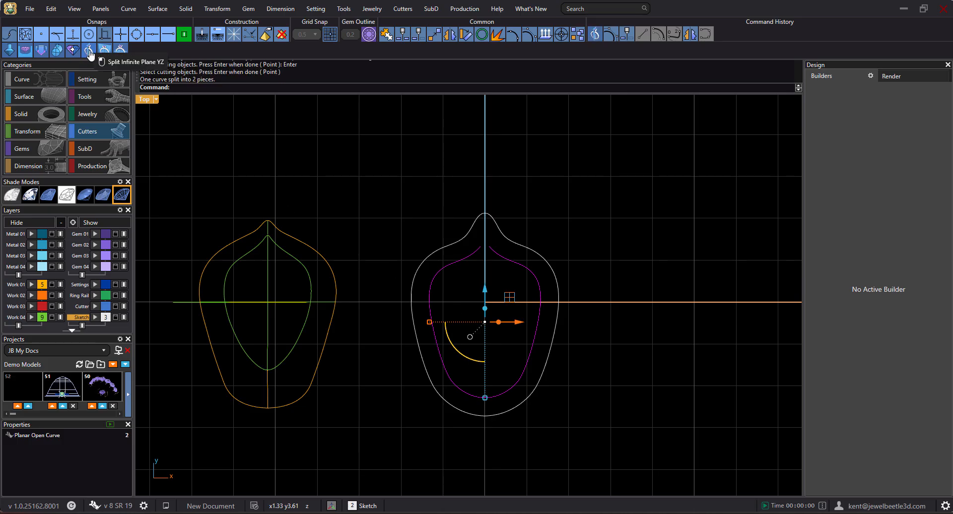
pyautogui.press('Escape')
pyautogui.click(527, 270)
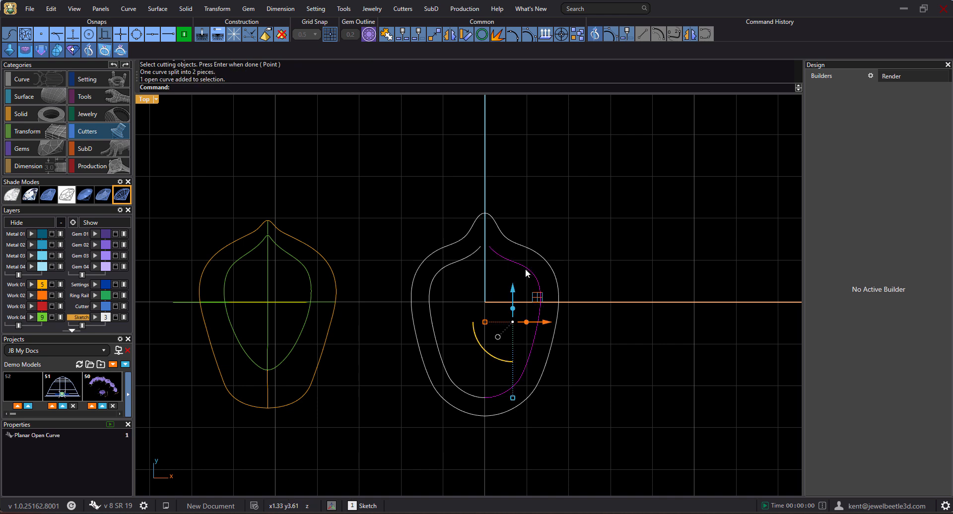
pyautogui.press('Delete')
# Rebuild the remaining left half of the inner curve with 7 points at degree 3, deleting the input
pyautogui.click(458, 260)
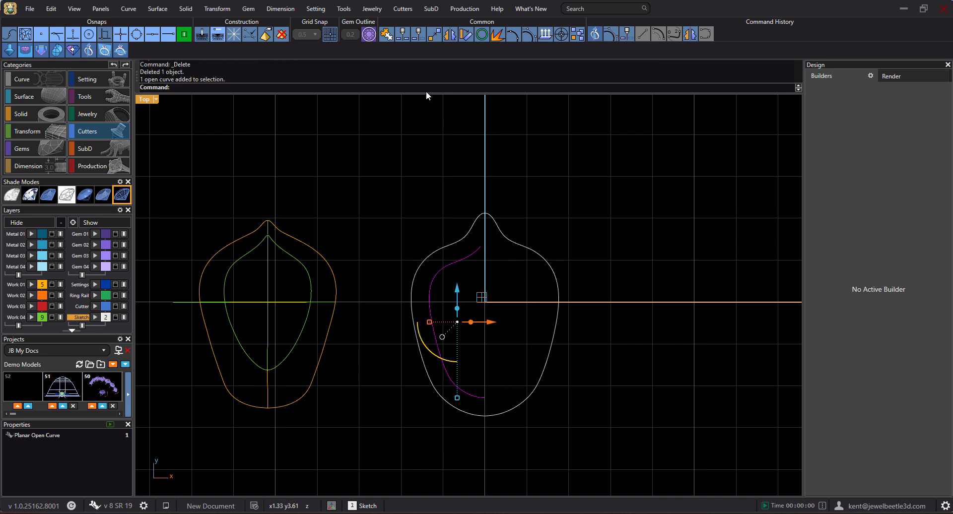
pyautogui.click(35, 80)
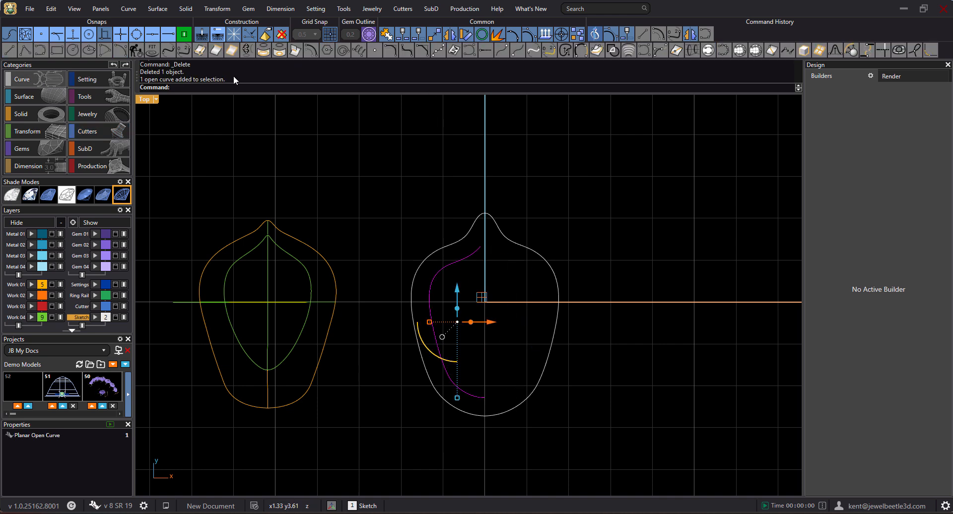
pyautogui.click(136, 51)
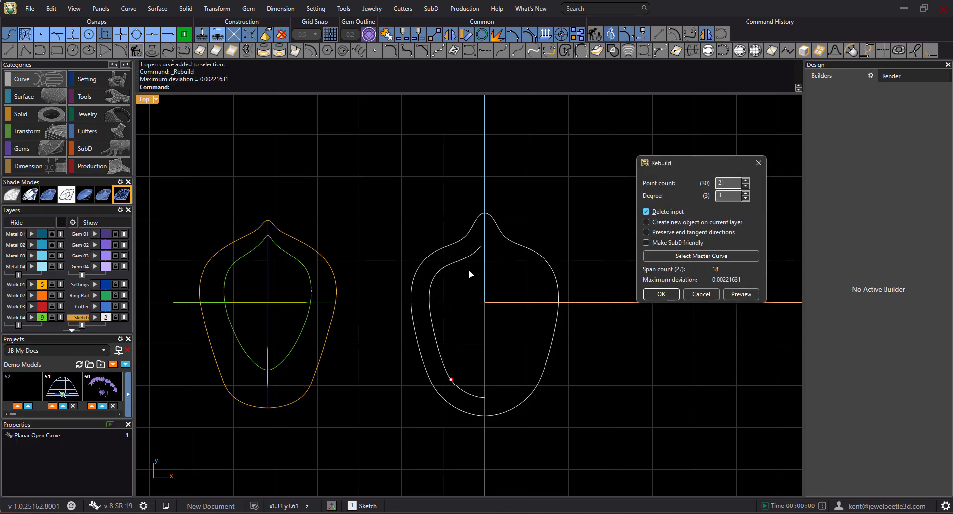
pyautogui.press('BackSpace')
pyautogui.press('BackSpace')
pyautogui.write('7')
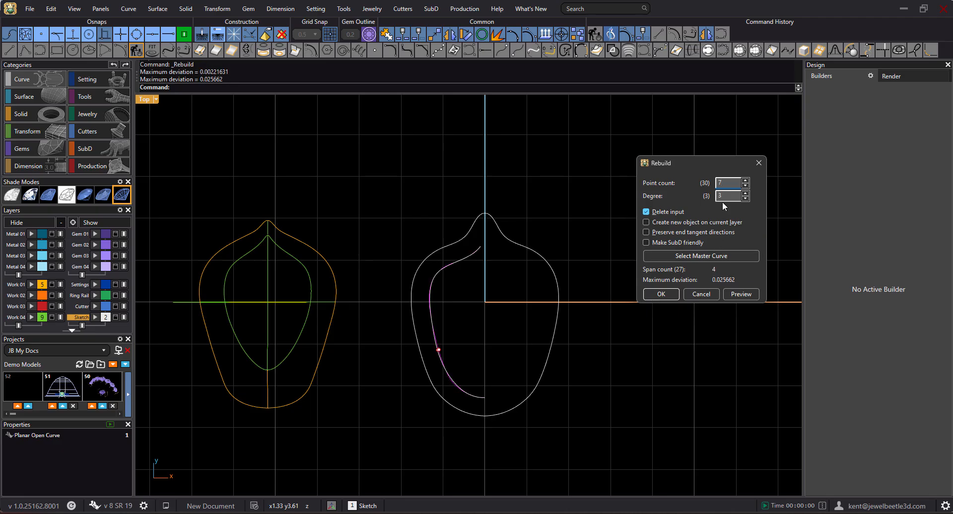
pyautogui.click(745, 180)
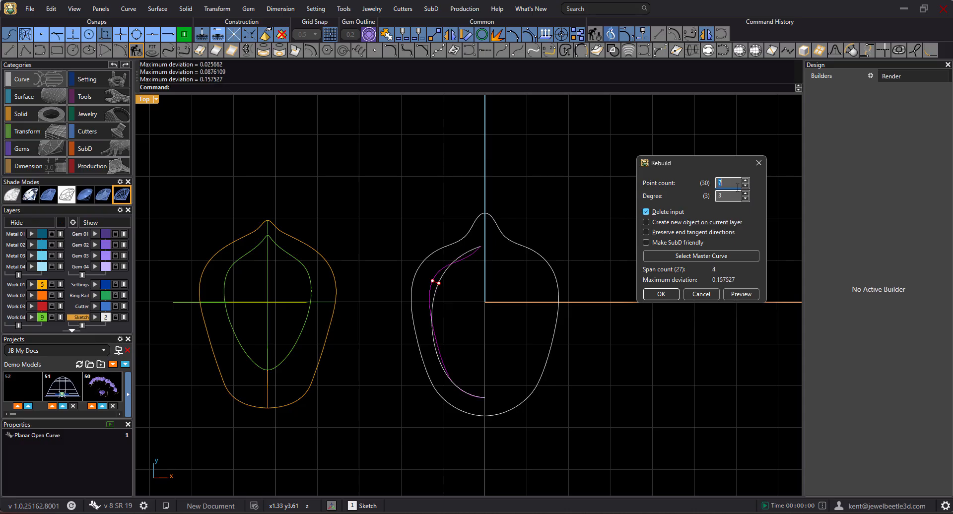
pyautogui.click(661, 294)
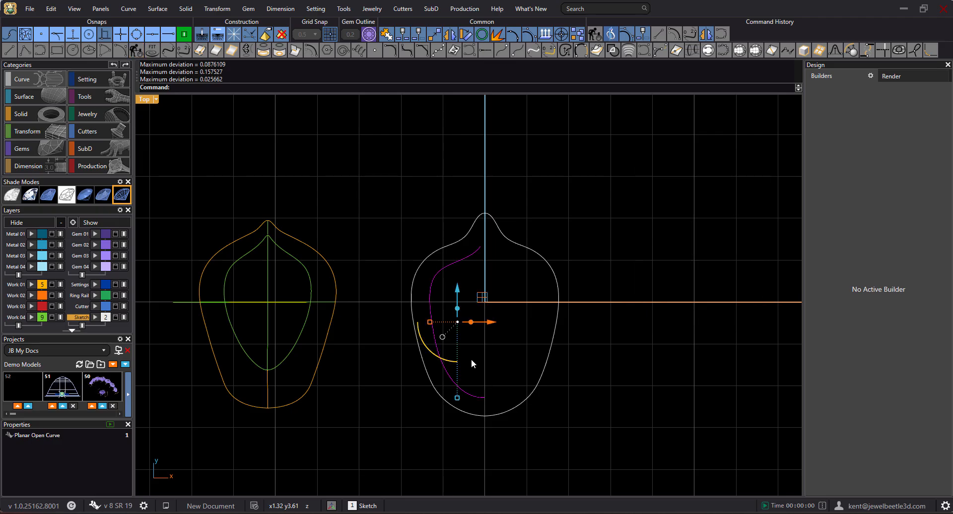
# Show the rebuilt curve's control points and move the four lower ones slightly upward
pyautogui.press('F10')
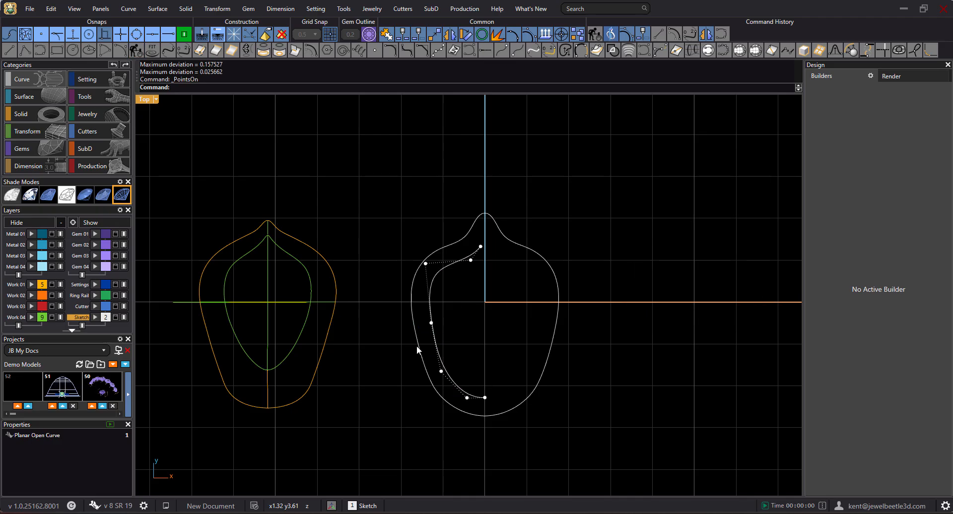
pyautogui.moveTo(396, 319); pyautogui.dragTo(513, 410)
pyautogui.moveTo(459, 336); pyautogui.dragTo(460, 319)
pyautogui.scroll(3, 439, 277)
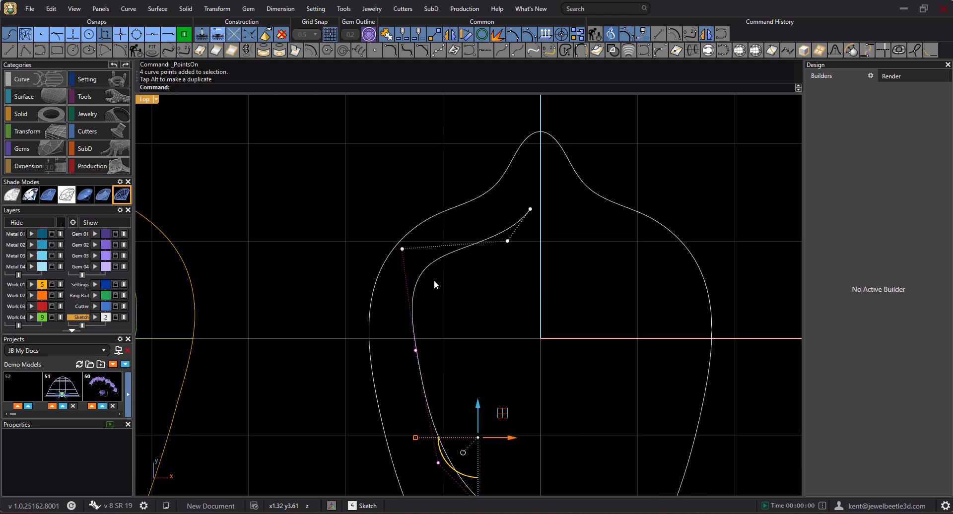
# Shift the upper outer control point inward, and move the three points along the lower side slightly toward the centre axis
pyautogui.click(402, 249)
pyautogui.moveTo(436, 254); pyautogui.dragTo(464, 253)
pyautogui.scroll(-3, 457, 281)
pyautogui.moveTo(381, 299); pyautogui.dragTo(484, 416)
pyautogui.moveTo(481, 360); pyautogui.dragTo(490, 361)
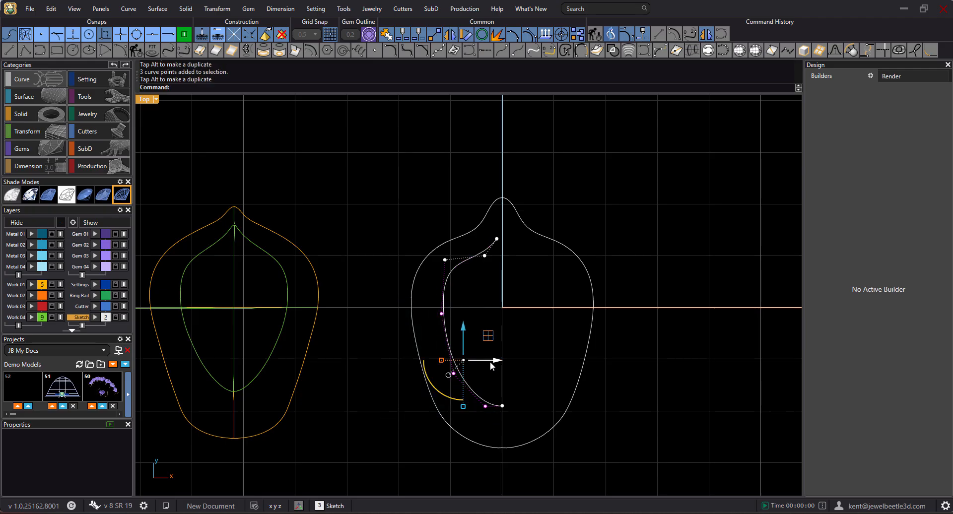
# Move the control point on the lower flank further inward and lower the upper outer shoulder point slightly
pyautogui.click(439, 346)
pyautogui.click(453, 373)
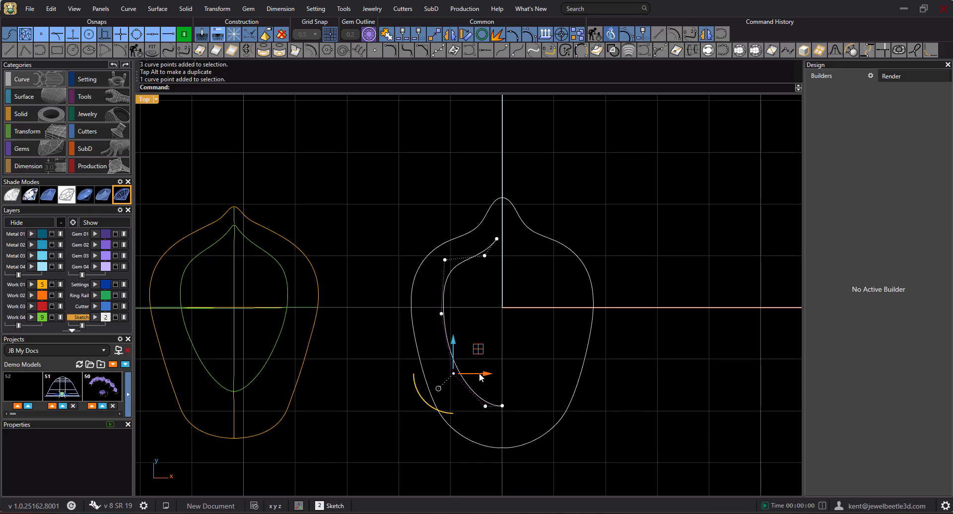
pyautogui.moveTo(478, 373); pyautogui.dragTo(485, 377)
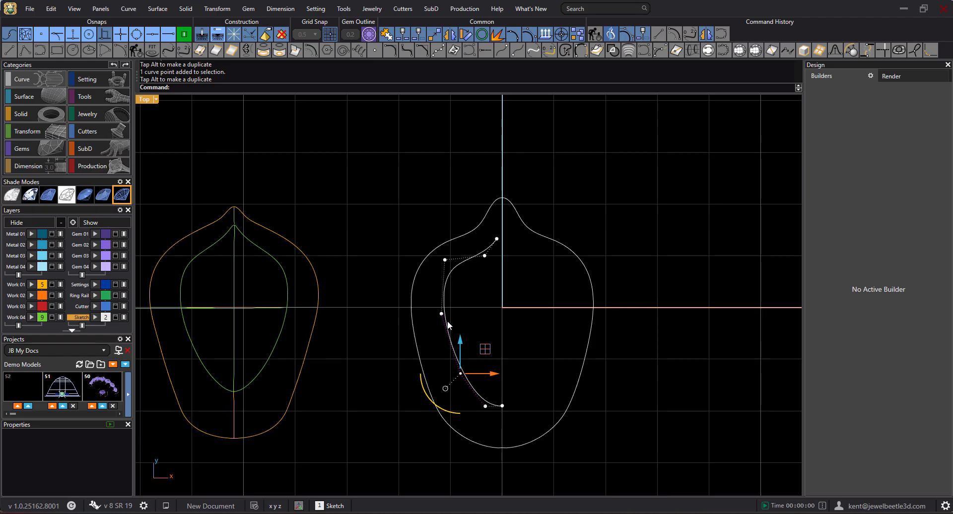
pyautogui.moveTo(429, 231); pyautogui.dragTo(445, 260)
pyautogui.click(389, 332)
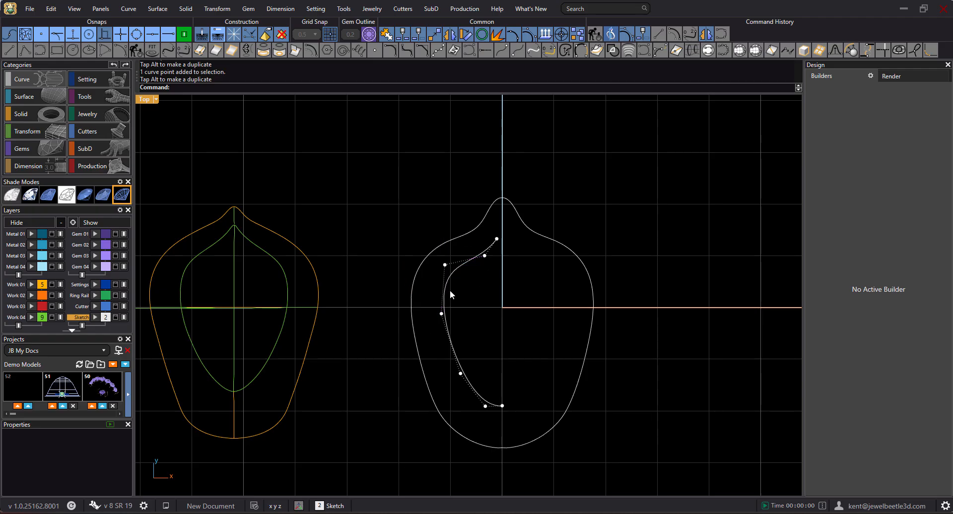
# Raise the control point beside the curve's bottom end slightly and hide the control points
pyautogui.scroll(4, 487, 410)
pyautogui.click(485, 404)
pyautogui.moveTo(486, 375); pyautogui.dragTo(486, 371)
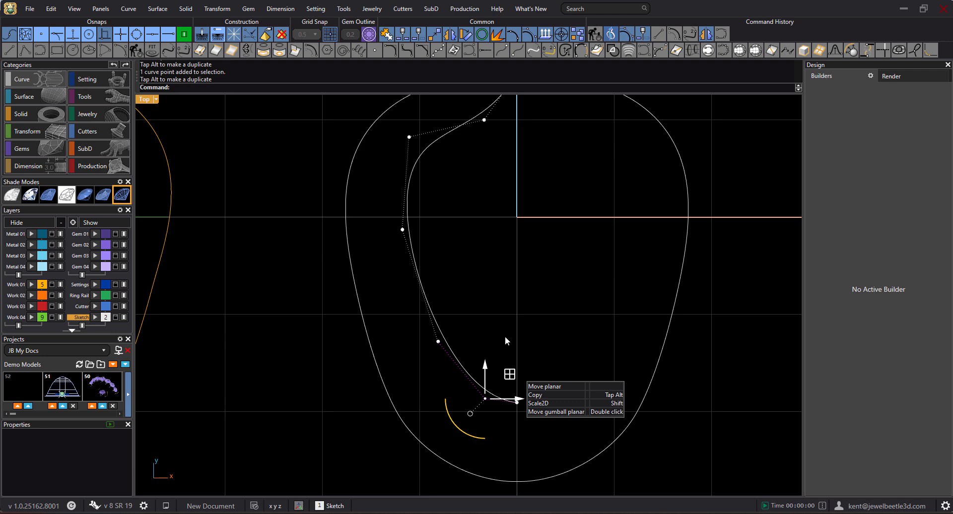
pyautogui.press('Escape')
# Split the inner half curve at a point just above its bottom end and delete the short bottom piece
pyautogui.click(466, 368)
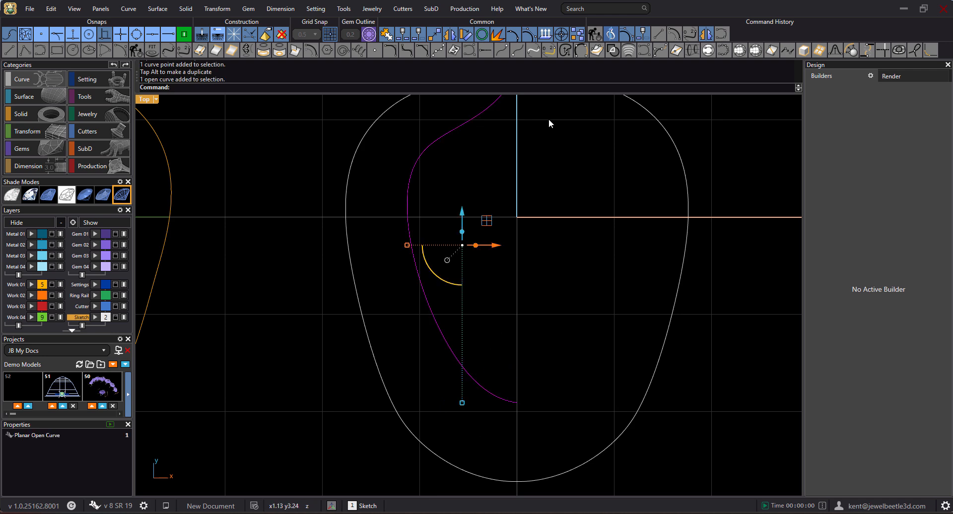
pyautogui.click(405, 39)
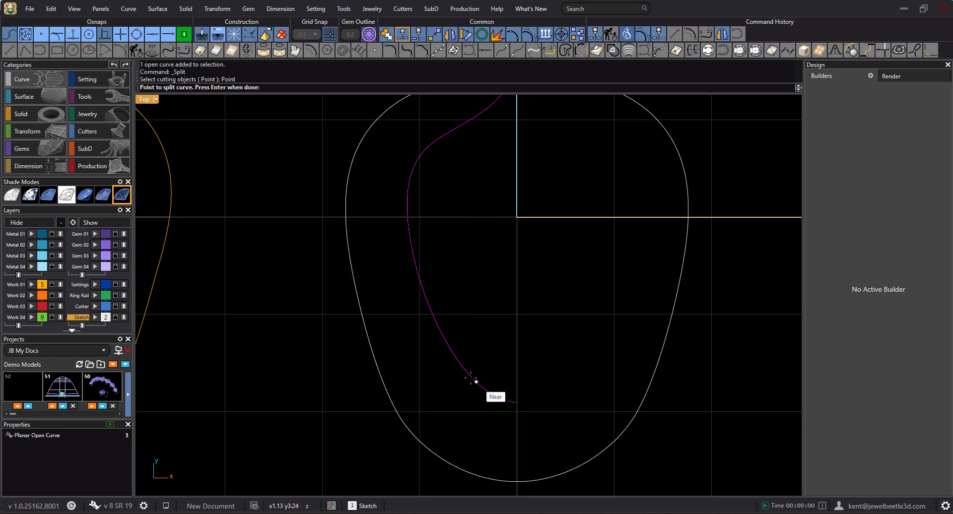
pyautogui.click(475, 382)
pyautogui.press('Return')
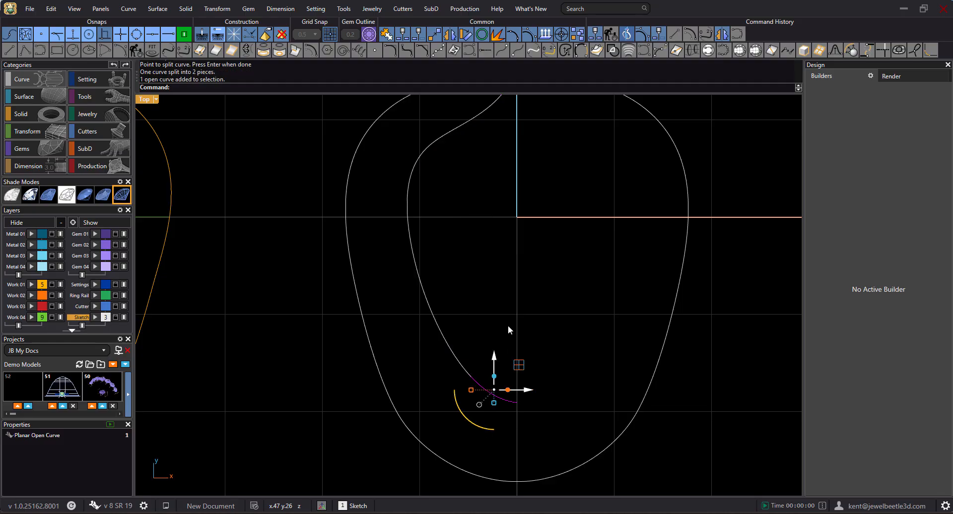
pyautogui.press('Delete')
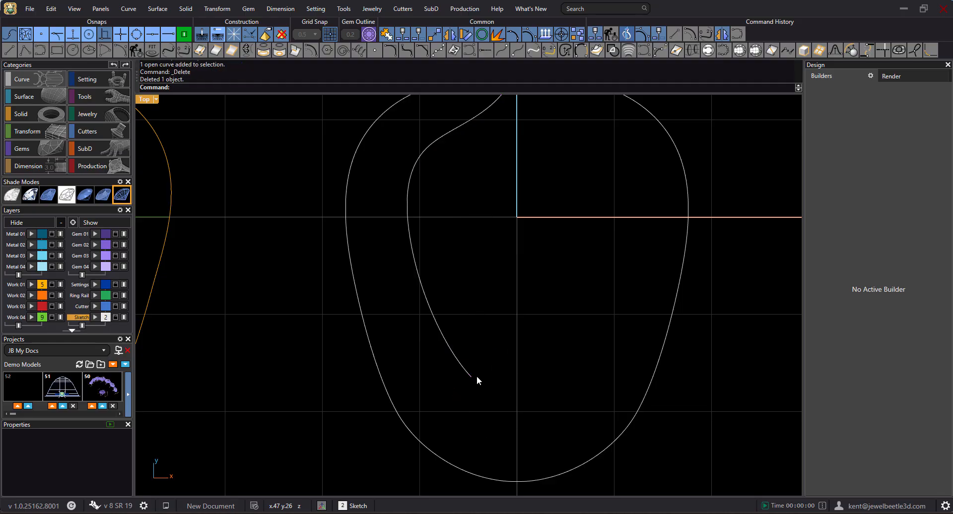
pyautogui.scroll(-3, 508, 391)
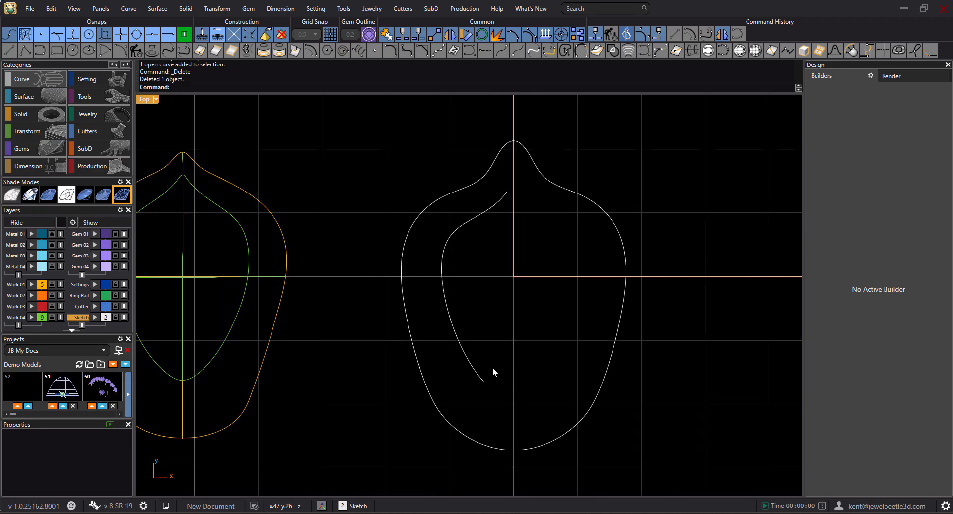
# Mirror the trimmed inner half curve across the Y axis
pyautogui.click(468, 362)
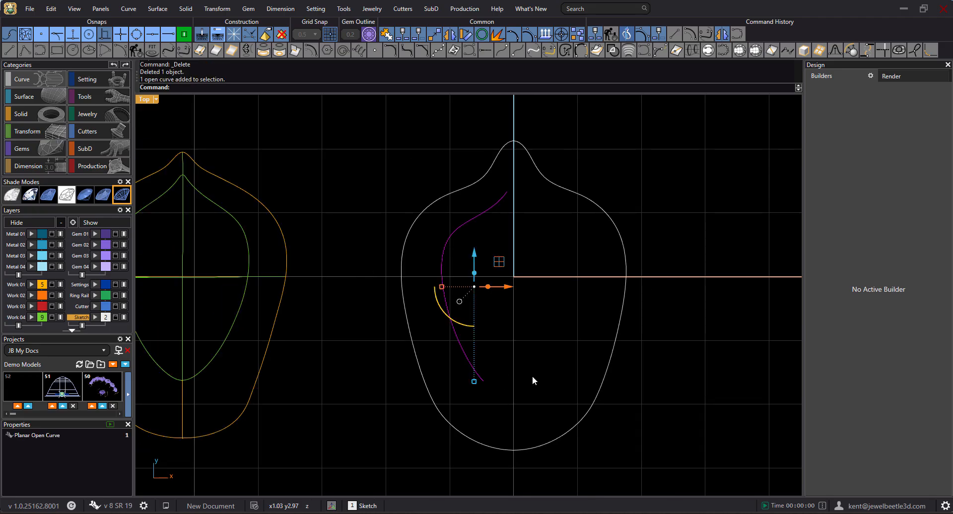
pyautogui.press('m')
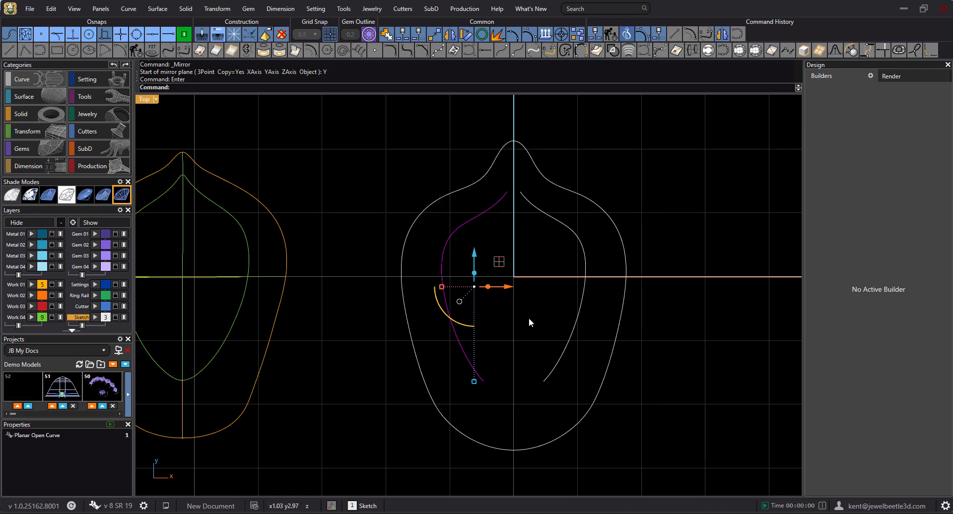
pyautogui.press('Escape')
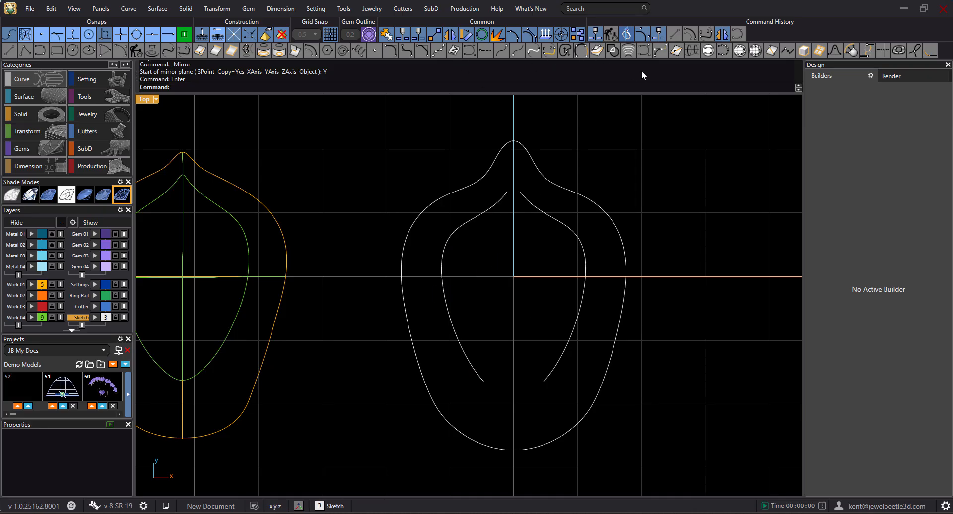
# Blend the upper ends of the two mirrored inner curves into a pointed tip
pyautogui.click(692, 34)
pyautogui.click(505, 197)
pyautogui.click(519, 198)
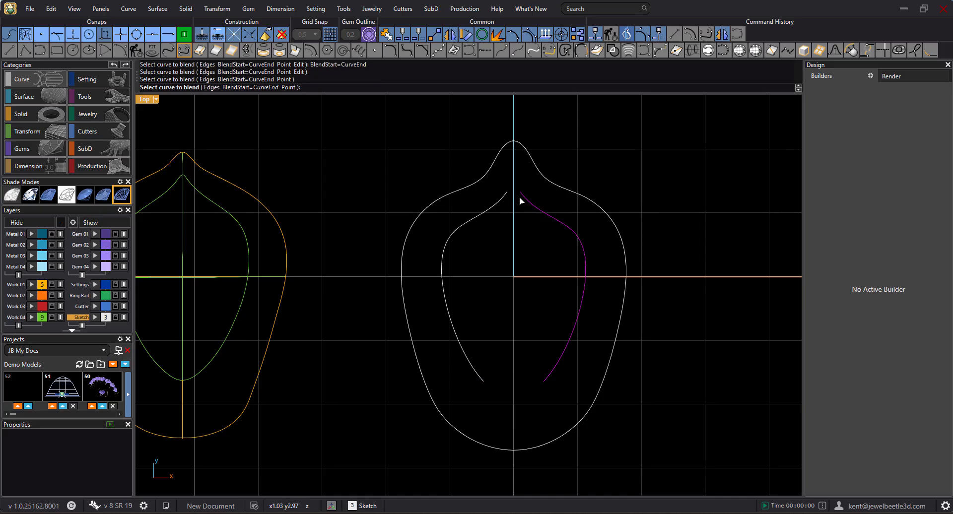
pyautogui.press('Return')
# Blend the lower ends of the two inner curves with curvature continuity at both ends
pyautogui.scroll(-2, 521, 233)
pyautogui.moveTo(521, 234); pyautogui.dragTo(520, 196, button='right')
pyautogui.press('Return')
pyautogui.click(496, 320)
pyautogui.click(544, 314)
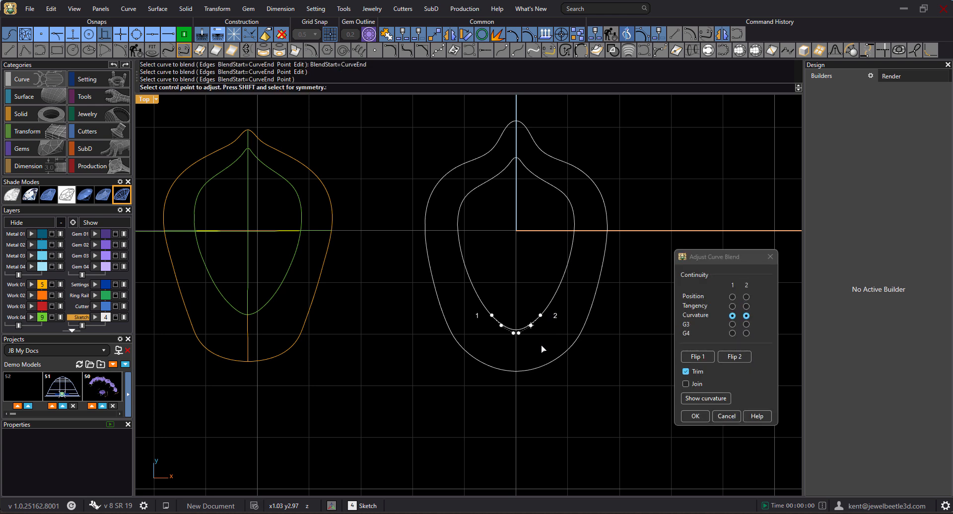
pyautogui.press('Return')
# Show the outer outline's control points, move the four bottom ones slightly down, and hide the points again
pyautogui.scroll(-6, 465, 308)
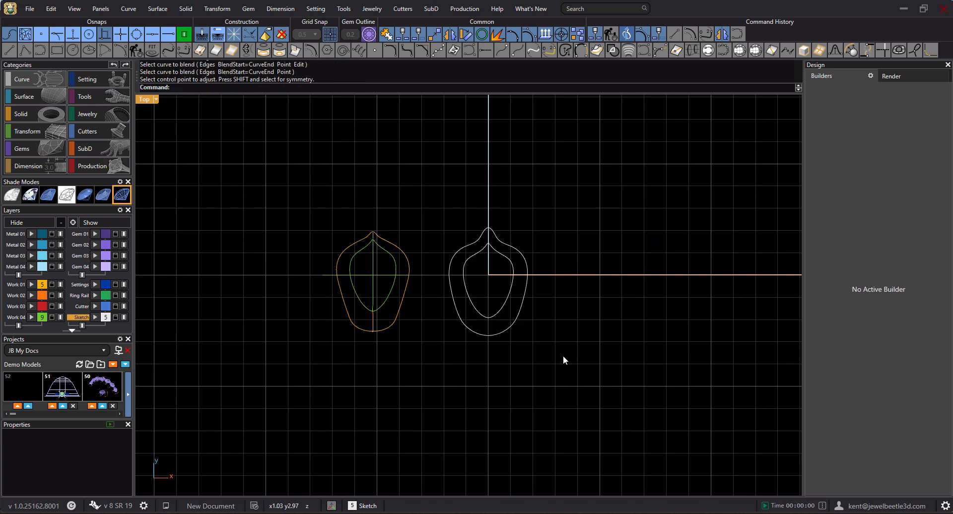
pyautogui.scroll(5, 495, 332)
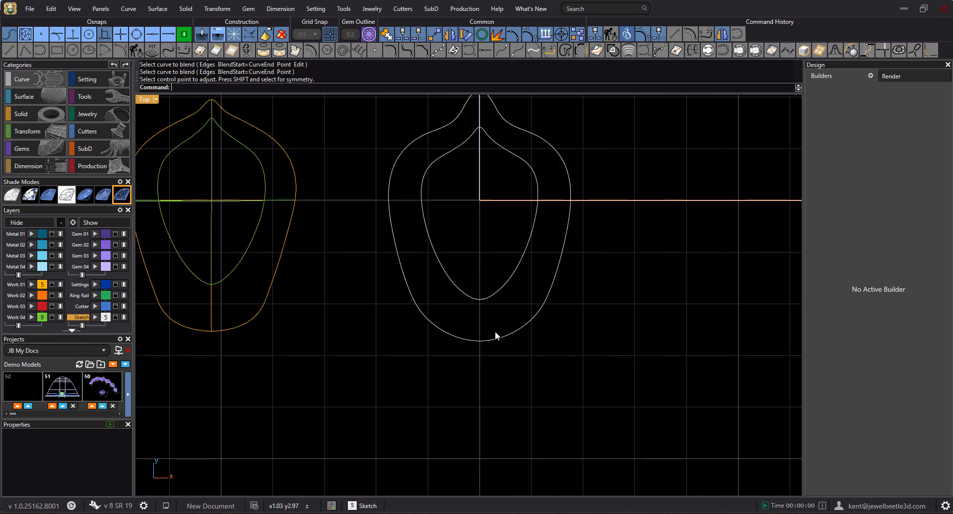
pyautogui.click(508, 336)
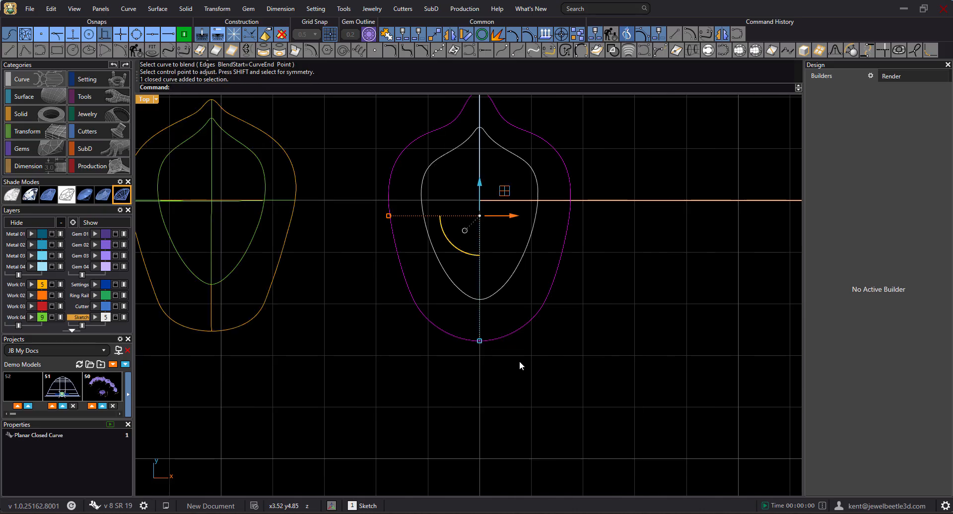
pyautogui.press('F10')
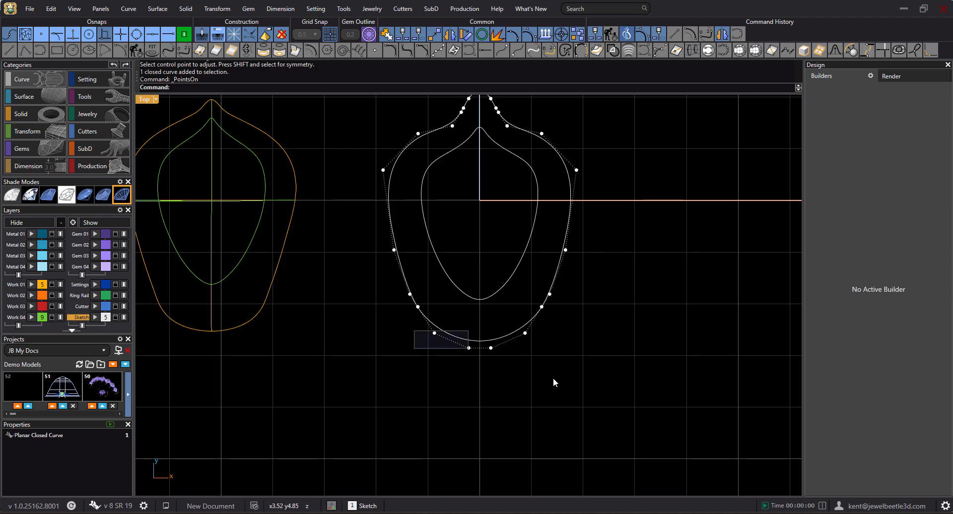
pyautogui.moveTo(553, 377); pyautogui.dragTo(553, 377)
pyautogui.moveTo(481, 310); pyautogui.dragTo(480, 315)
pyautogui.press('Escape')
pyautogui.press('Escape')
# Switch to the four-viewport layout and examine the coloured reference curves beside the new outlines in perspective
pyautogui.scroll(-6, 484, 320)
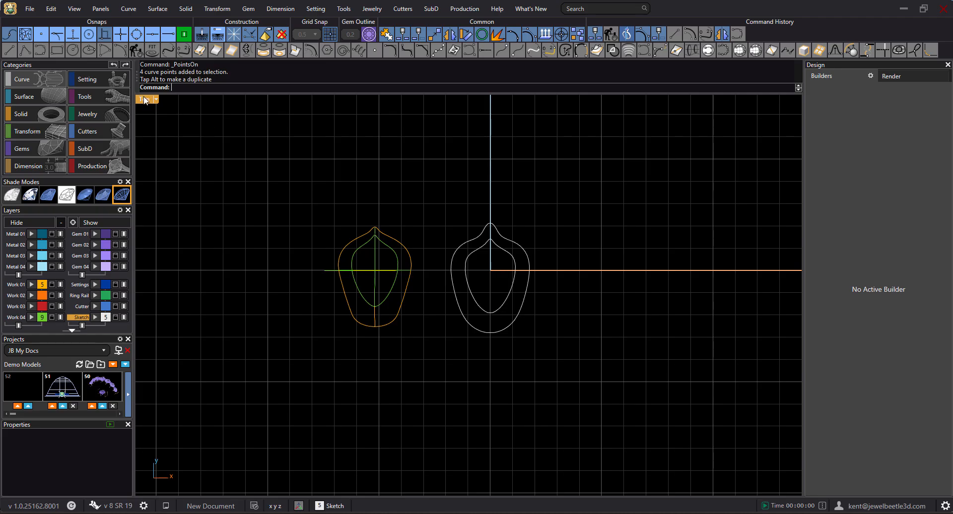
pyautogui.doubleClick(144, 99)
pyautogui.moveTo(610, 184); pyautogui.dragTo(645, 203, button='right')
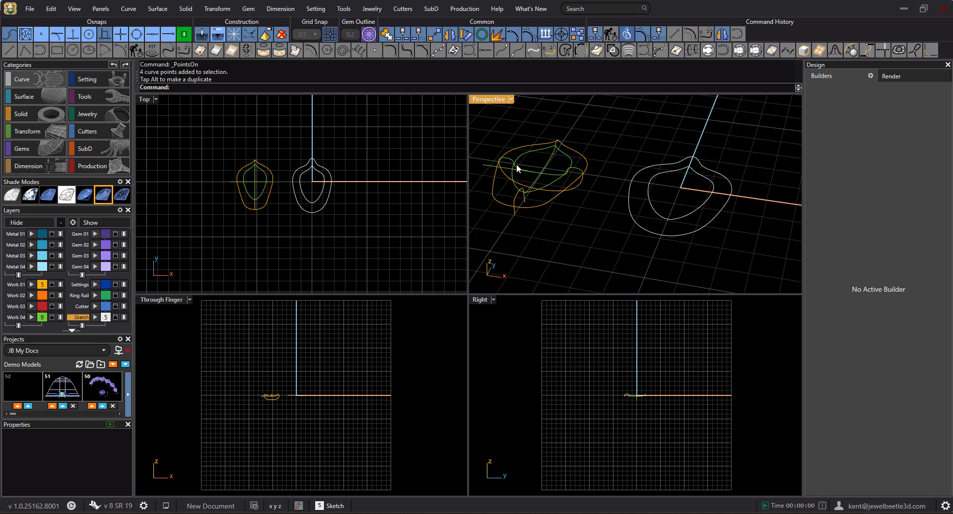
pyautogui.scroll(5, 268, 184)
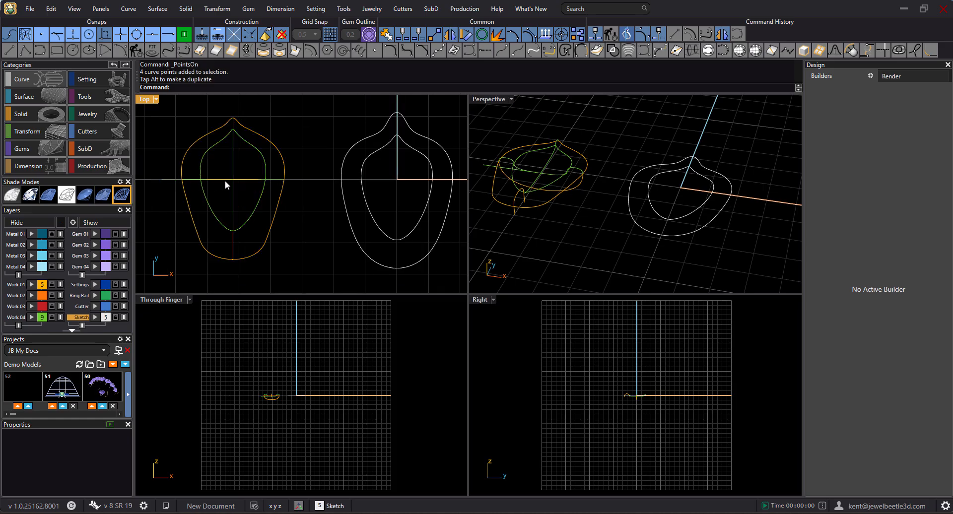
pyautogui.moveTo(583, 220); pyautogui.dragTo(625, 210, button='right')
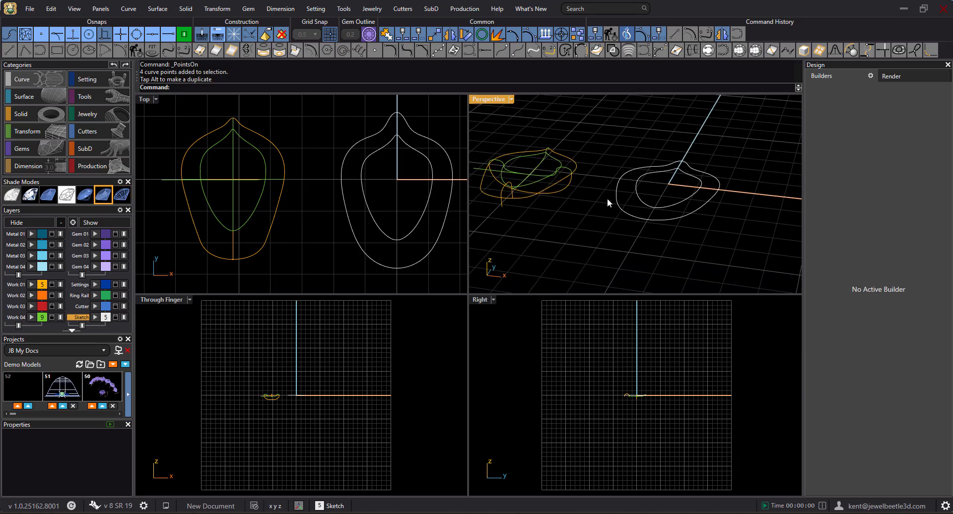
# Draw a line from the origin (0) along the X axis to a point beyond the outer outline
pyautogui.click(9, 49)
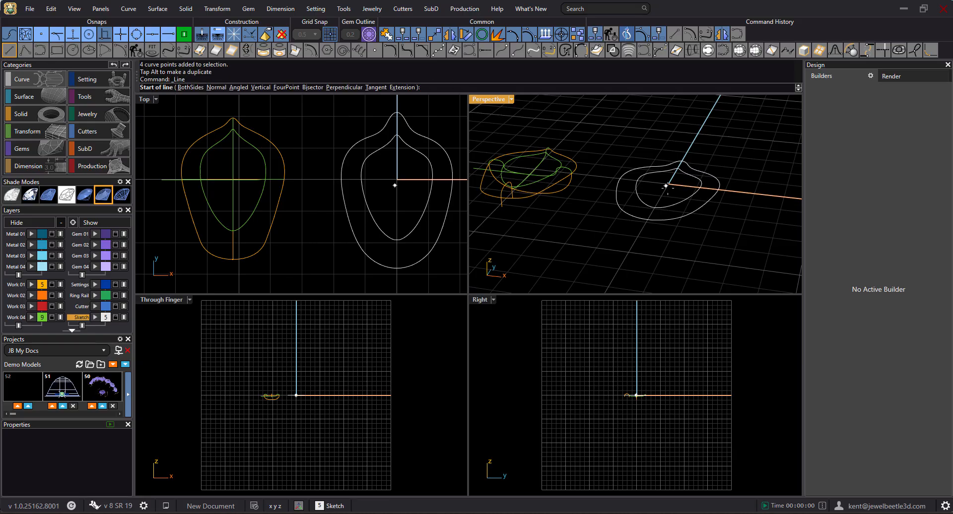
pyautogui.write('0')
pyautogui.press('Return')
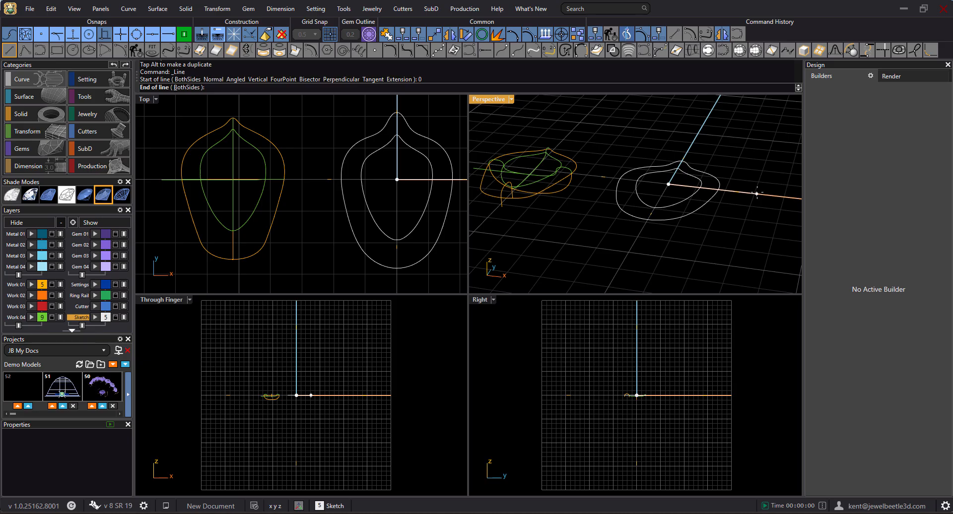
pyautogui.click(756, 193)
# Draw a short vertical line downward from where the X-axis line crosses the inner petal outline
pyautogui.rightClick(705, 192)
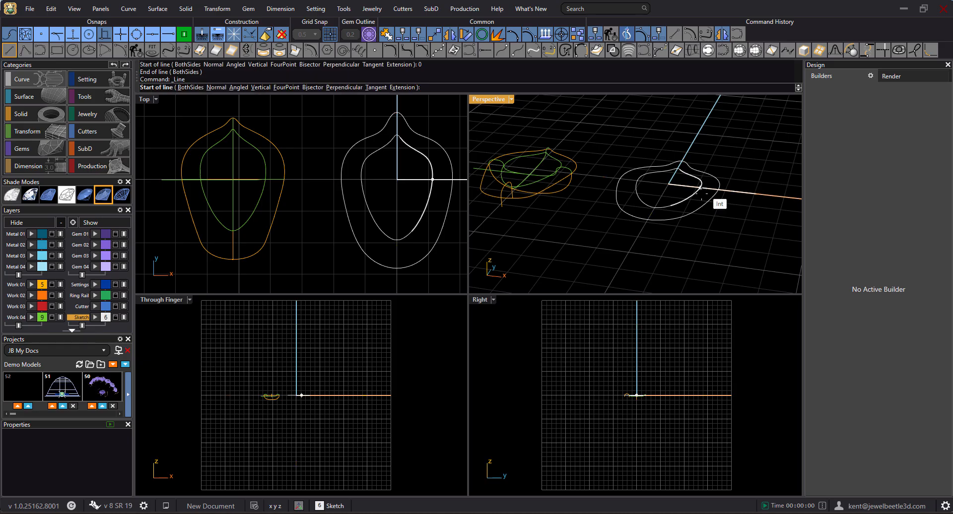
pyautogui.scroll(2, 706, 192)
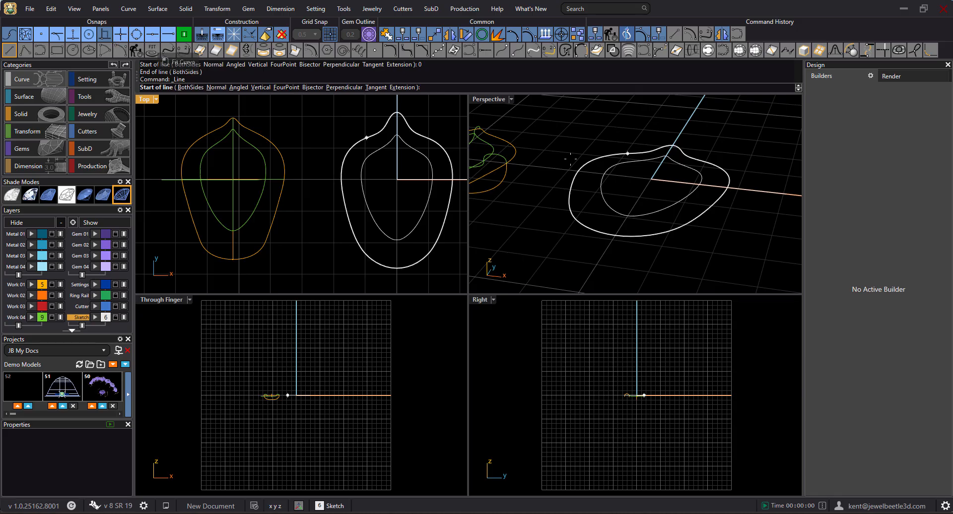
pyautogui.click(708, 189)
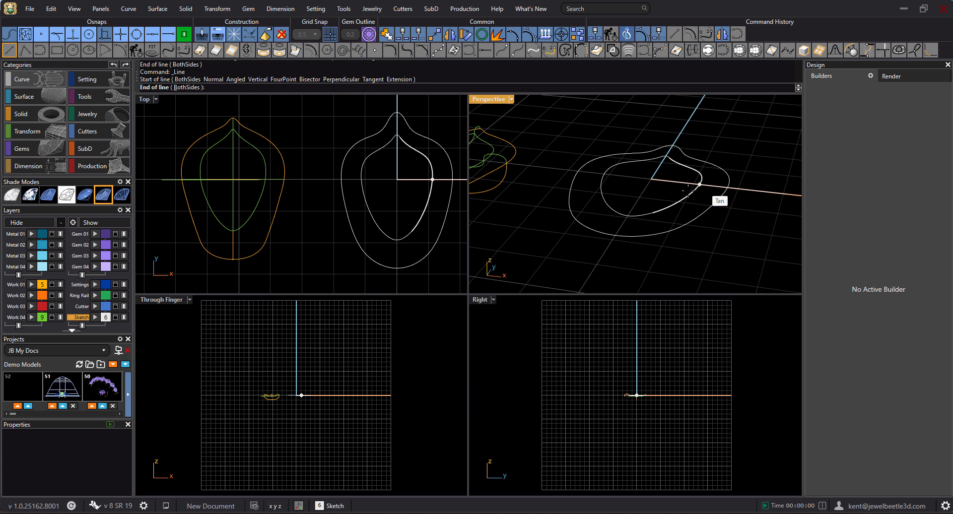
pyautogui.scroll(5, 314, 368)
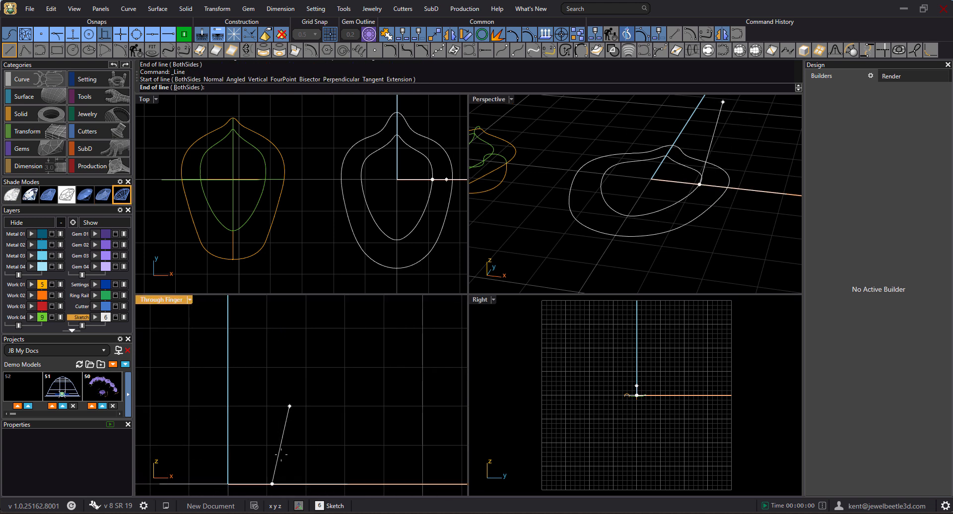
pyautogui.moveTo(268, 383); pyautogui.dragTo(259, 308, button='right')
pyautogui.click(271, 369)
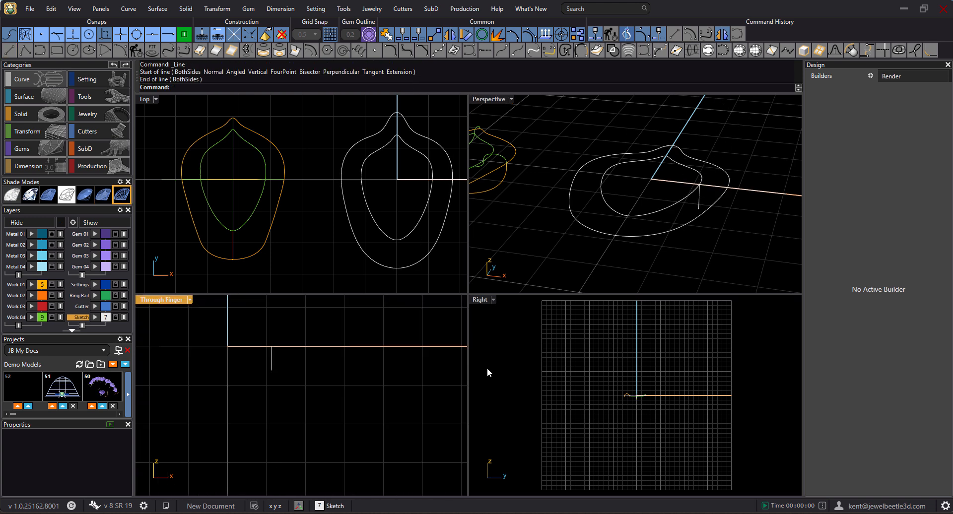
# Draw a matching short vertical line downward from where the X-axis line crosses the outer petal outline
pyautogui.rightClick(741, 227)
pyautogui.click(727, 188)
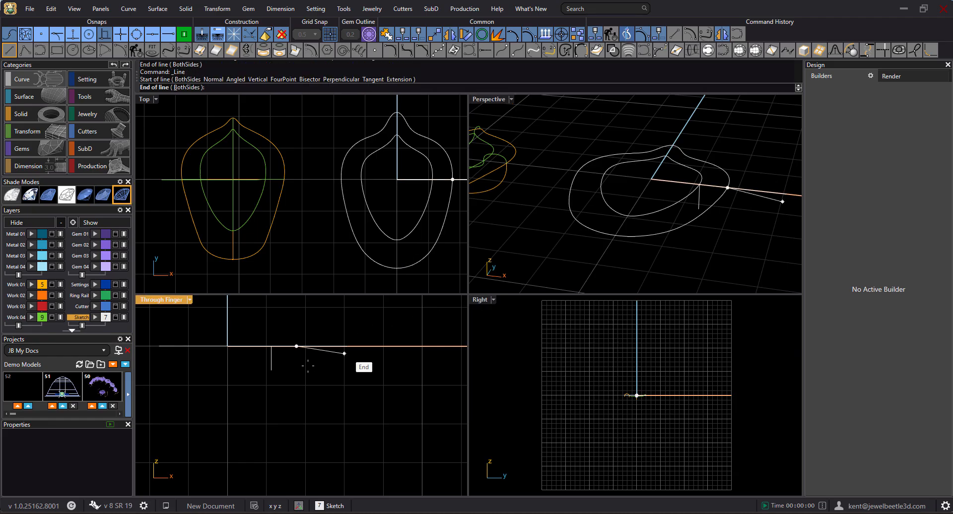
pyautogui.click(725, 211)
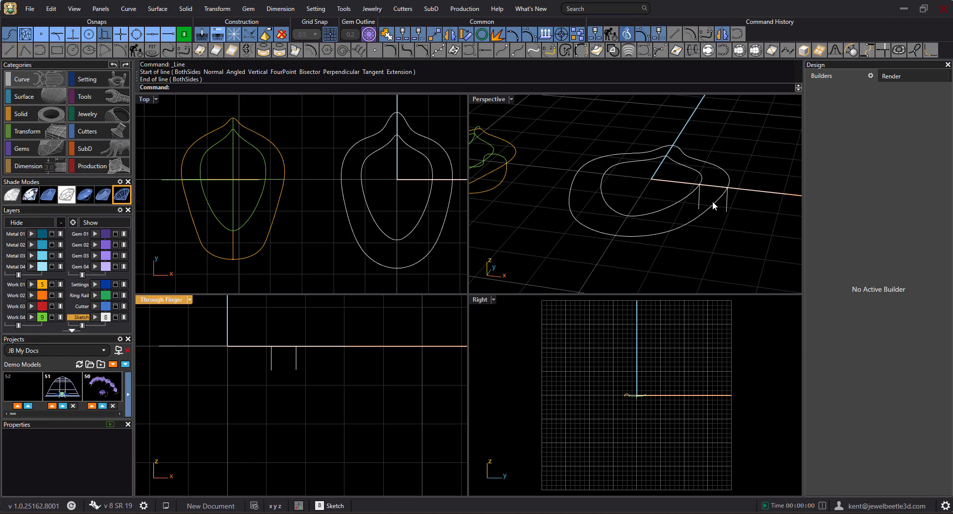
# Blend the upper ends of the two side lines with curvature continuity, lowering the blend handles symmetrically to flatten the arch
pyautogui.scroll(5, 712, 201)
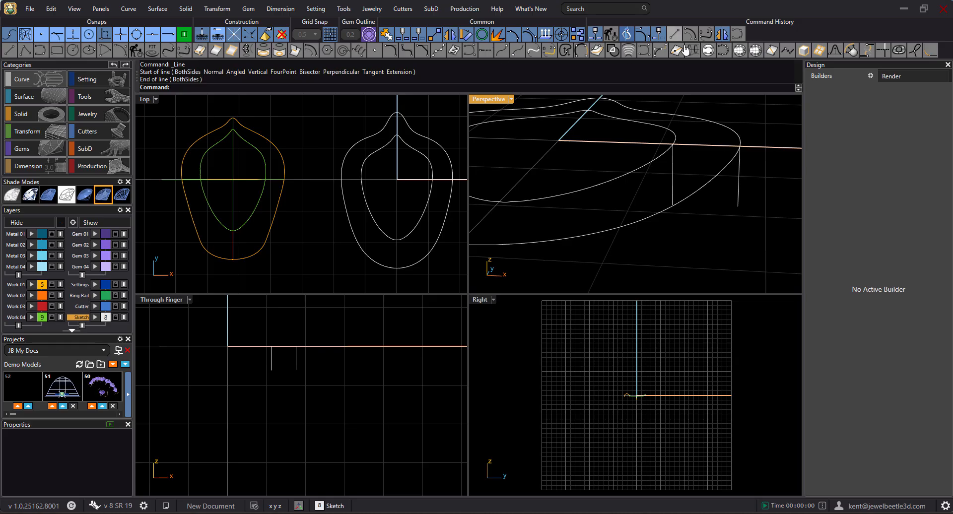
pyautogui.click(705, 33)
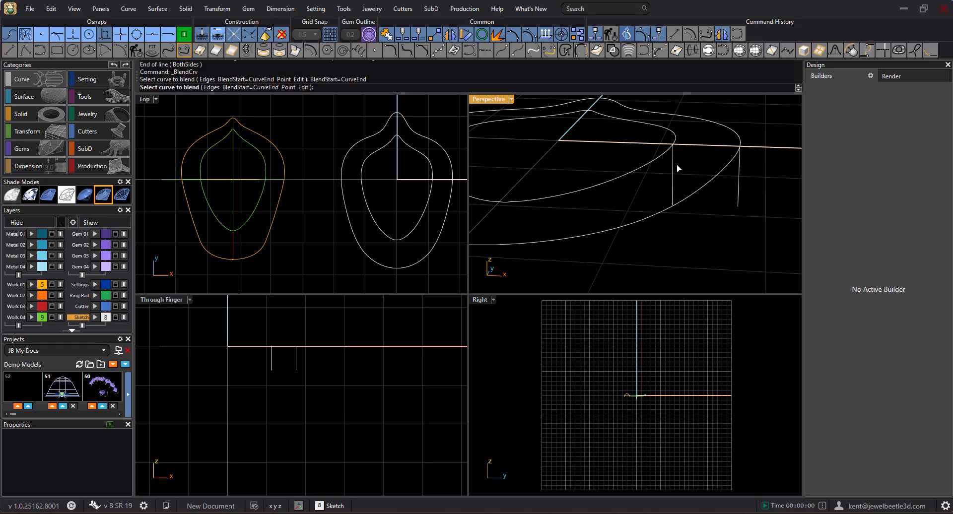
pyautogui.click(740, 166)
pyautogui.keyDown('shift'); pyautogui.moveTo(694, 169); pyautogui.dragTo(683, 215, button='right'); pyautogui.keyUp('shift')
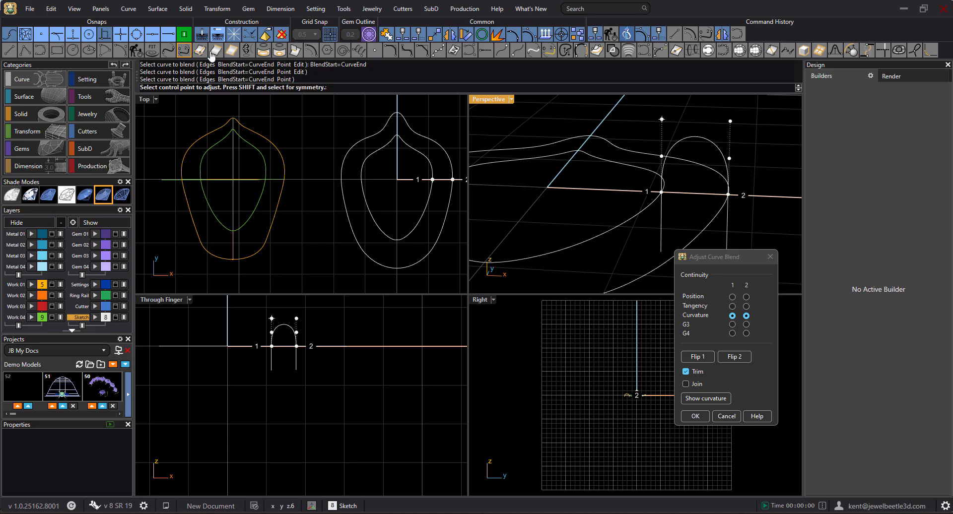
pyautogui.click(728, 158)
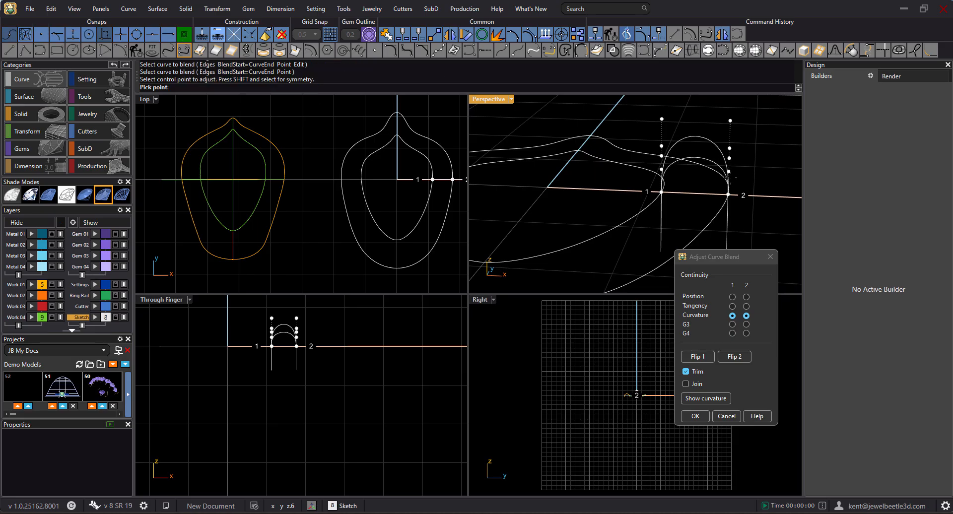
pyautogui.keyDown('shift'); pyautogui.moveTo(728, 177); pyautogui.dragTo(728, 177); pyautogui.keyUp('shift')
pyautogui.click(723, 192)
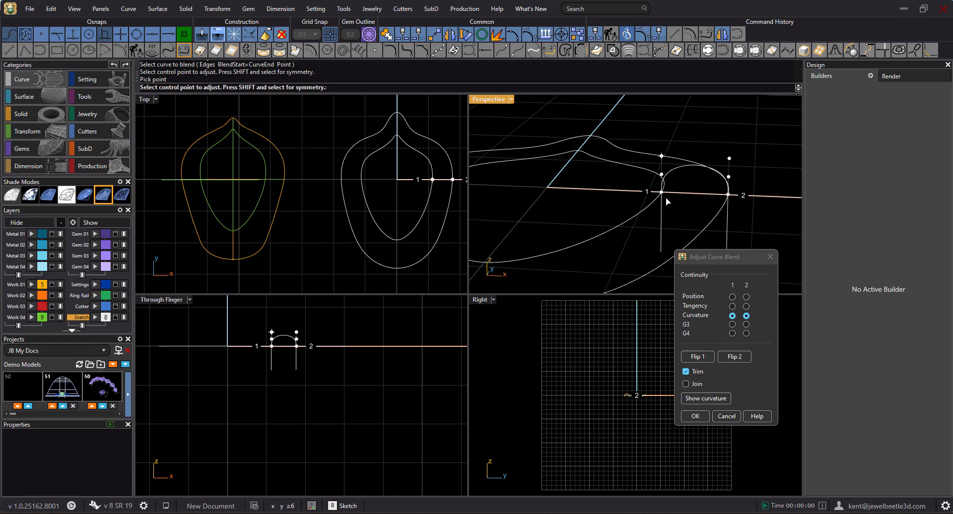
pyautogui.rightClick(745, 183)
# Mirror the side arch across the Y axis to the opposite side of the petal
pyautogui.moveTo(745, 183); pyautogui.dragTo(727, 171, button='right')
pyautogui.click(726, 169)
pyautogui.press('m')
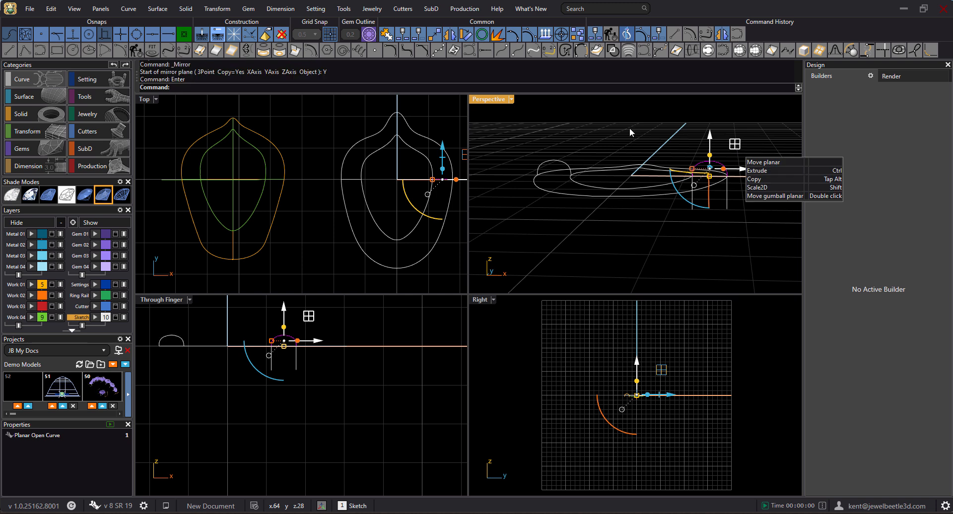
pyautogui.click(619, 152)
pyautogui.moveTo(619, 152); pyautogui.dragTo(600, 173, button='right')
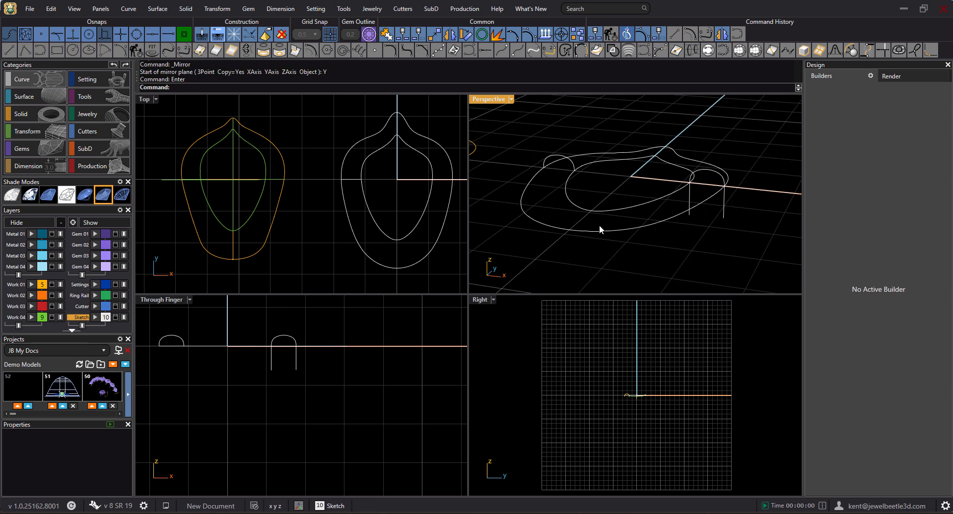
# Draw a vertical construction line downward from the quadrant point at the inner outline's rounded end
pyautogui.scroll(-7, 587, 209)
pyautogui.keyDown('shift'); pyautogui.moveTo(587, 208); pyautogui.dragTo(647, 203, button='right'); pyautogui.keyUp('shift')
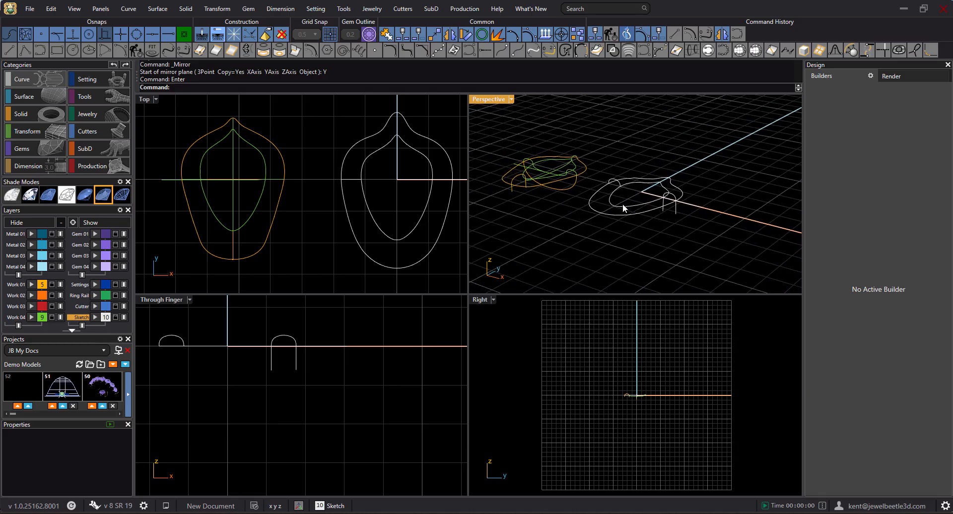
pyautogui.click(9, 49)
pyautogui.scroll(5, 677, 223)
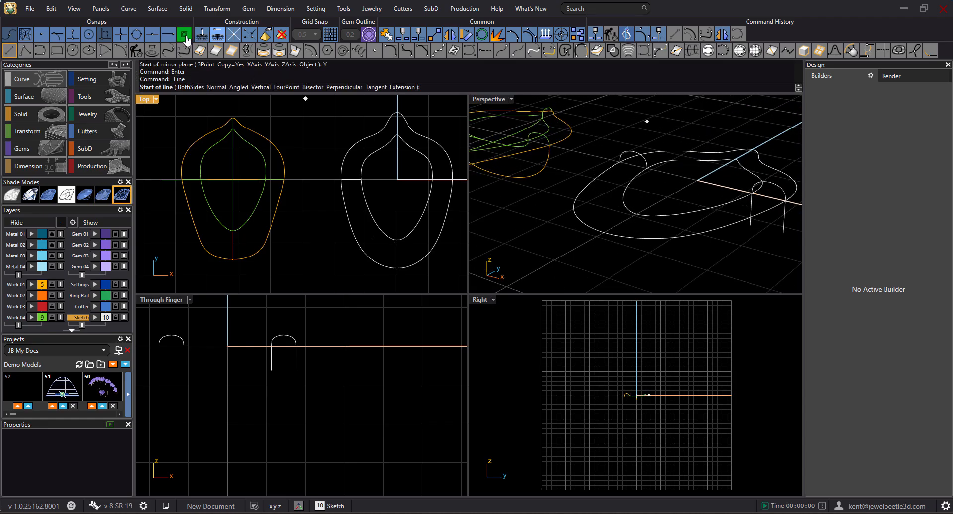
pyautogui.click(636, 214)
pyautogui.scroll(3, 631, 398)
pyautogui.click(632, 406)
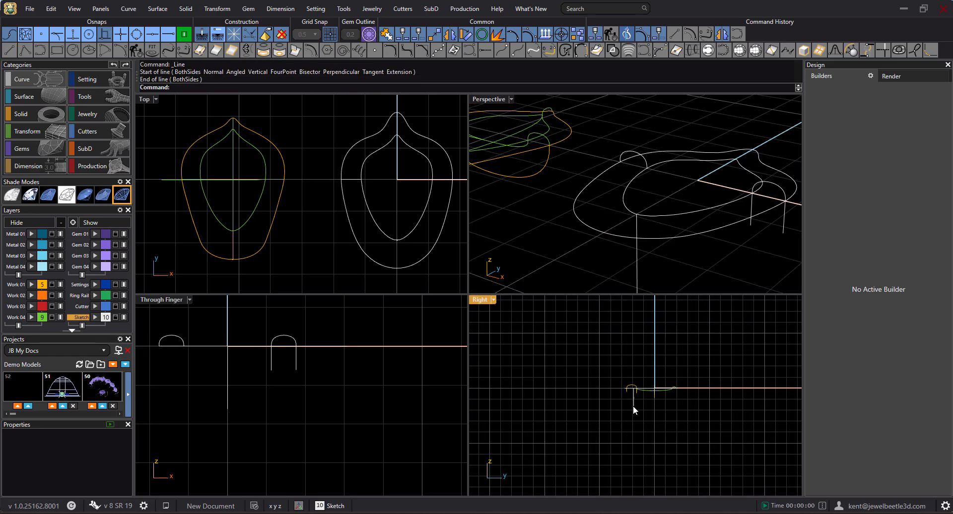
# Draw a second vertical construction line downward from the quadrant point at the outer outline's rounded end
pyautogui.rightClick(612, 244)
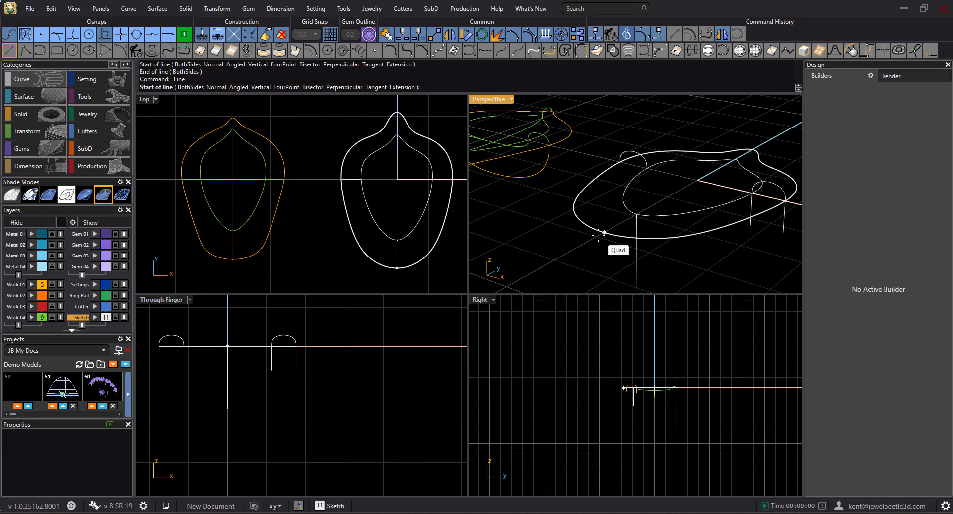
pyautogui.click(604, 232)
pyautogui.click(622, 404)
# Blend the upper ends of the two rounded-end lines with curvature continuity, lowering the handles symmetrically into a shallower arch
pyautogui.moveTo(673, 261); pyautogui.dragTo(659, 211, button='right')
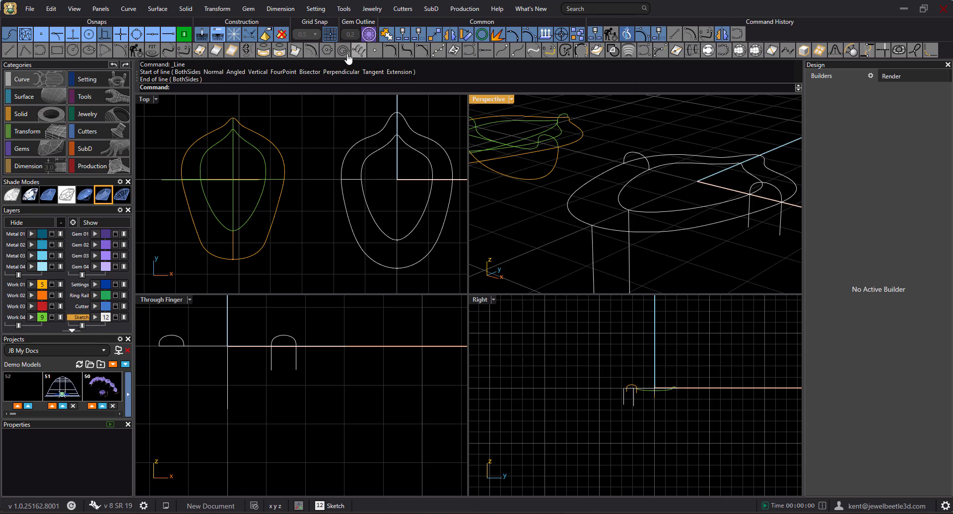
pyautogui.click(183, 50)
pyautogui.click(593, 237)
pyautogui.click(630, 219)
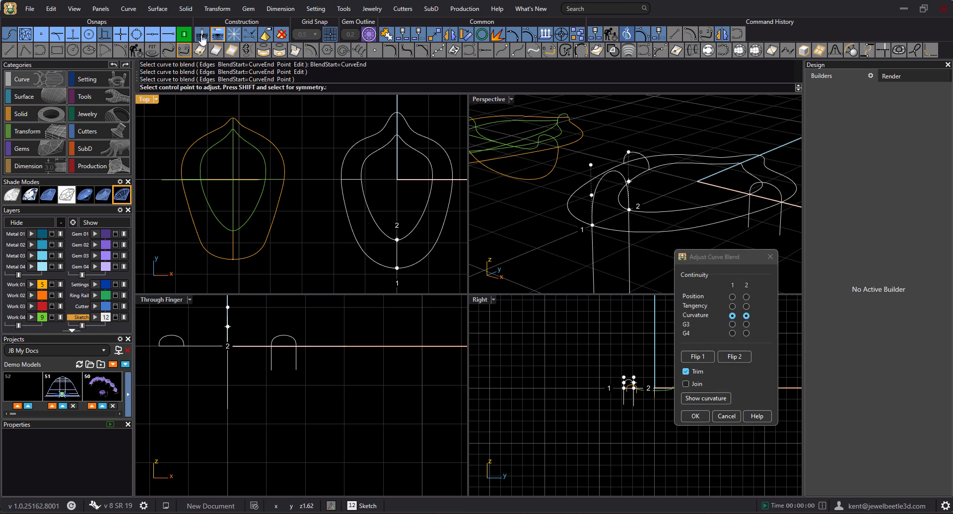
pyautogui.click(591, 195)
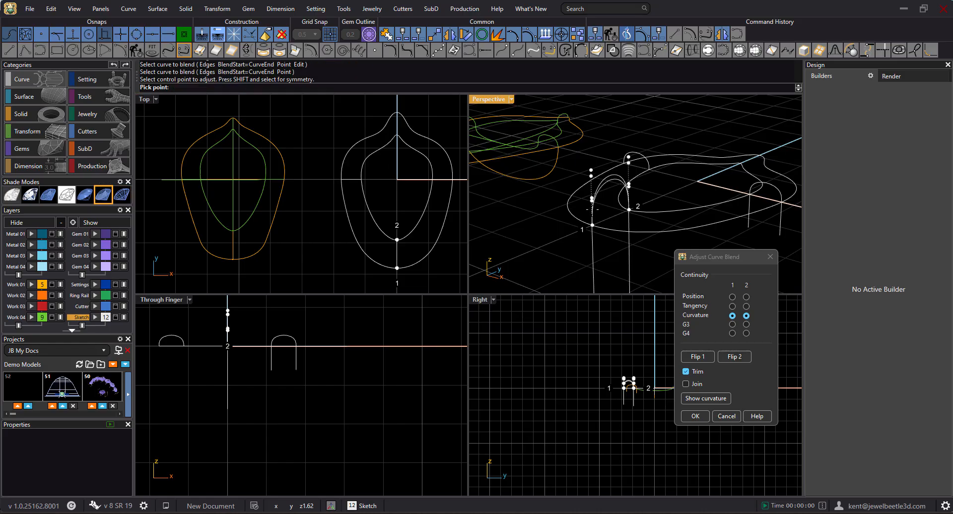
pyautogui.click(591, 212)
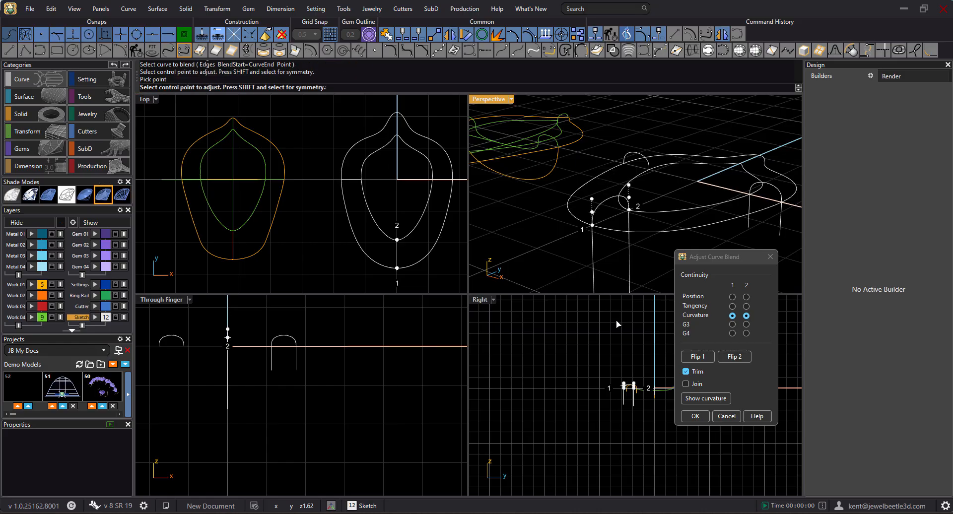
pyautogui.click(617, 323)
pyautogui.scroll(9, 630, 357)
pyautogui.moveTo(630, 359); pyautogui.dragTo(559, 327, button='right')
pyautogui.moveTo(660, 218); pyautogui.dragTo(678, 200, button='right')
pyautogui.scroll(2, 264, 346)
pyautogui.scroll(3, 258, 347)
pyautogui.moveTo(634, 235); pyautogui.dragTo(655, 231, button='right')
pyautogui.rightClick(674, 221)
# Draw a short vertical line downward from the inner outline's pointed tip
pyautogui.scroll(-3, 638, 200)
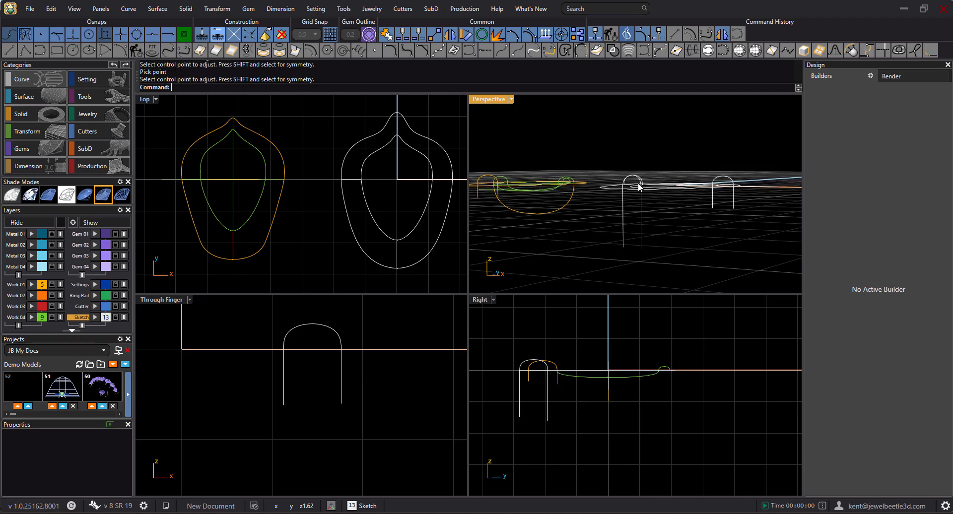
pyautogui.moveTo(650, 253); pyautogui.dragTo(708, 200, button='right')
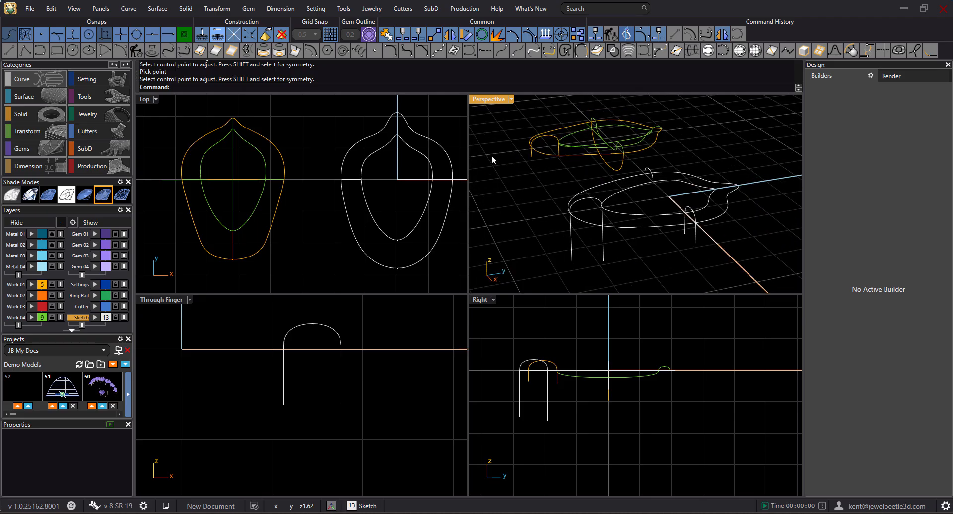
pyautogui.click(10, 49)
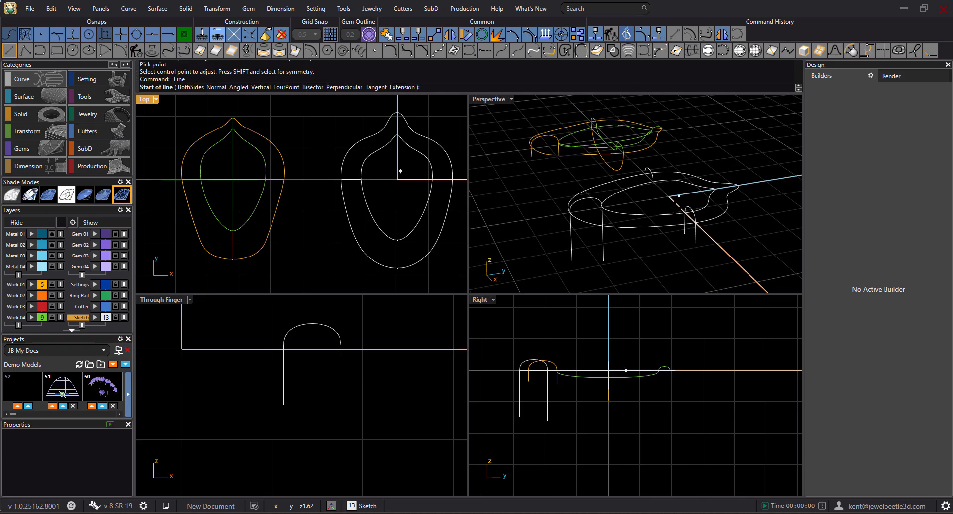
pyautogui.scroll(5, 713, 177)
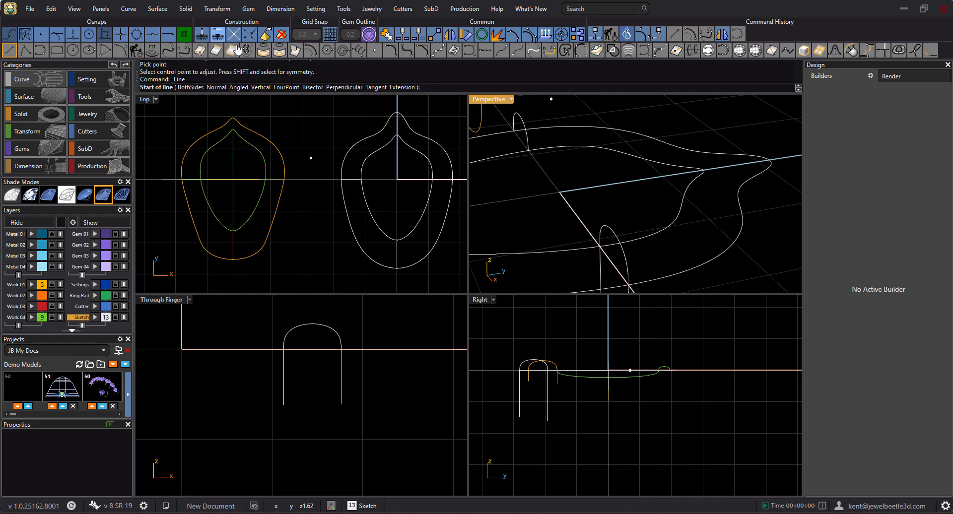
pyautogui.click(703, 170)
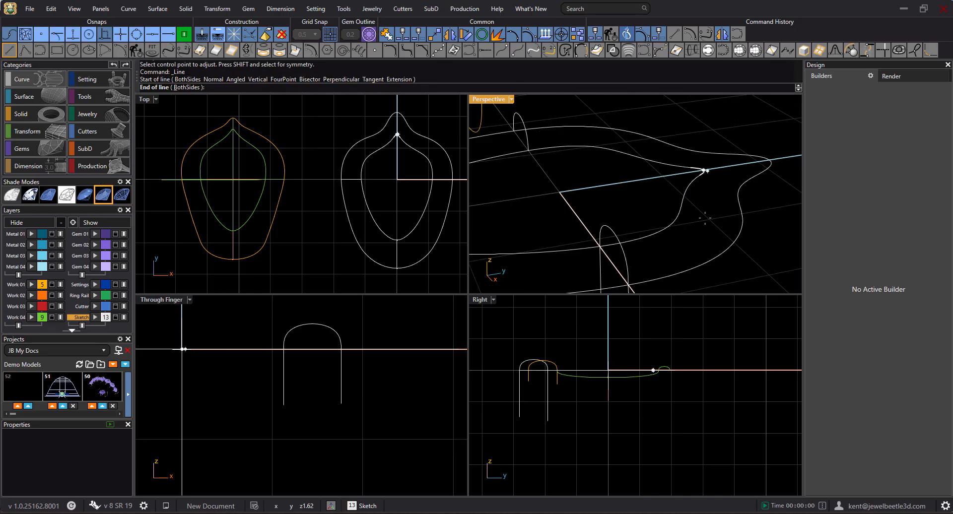
pyautogui.click(652, 395)
# Draw another short vertical line downward from the outer outline's pointed tip
pyautogui.rightClick(754, 153)
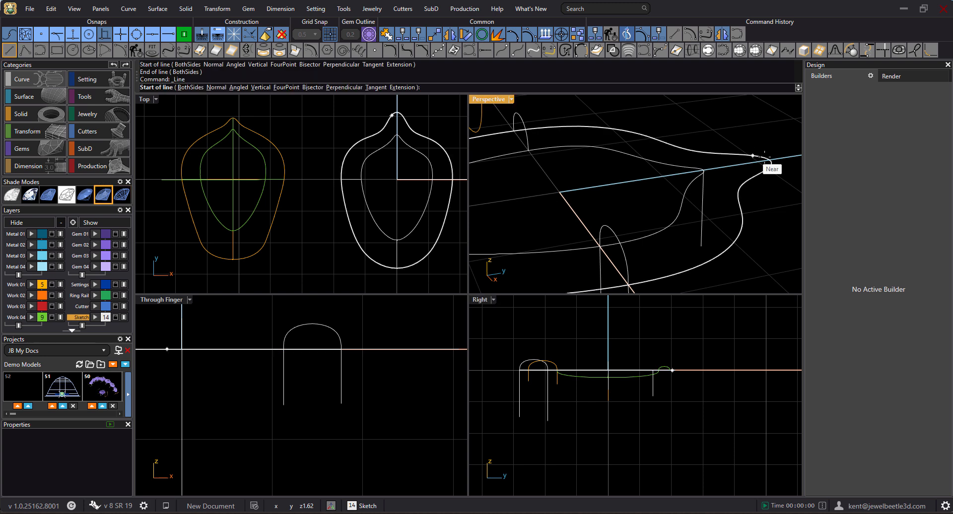
pyautogui.click(769, 159)
pyautogui.click(684, 391)
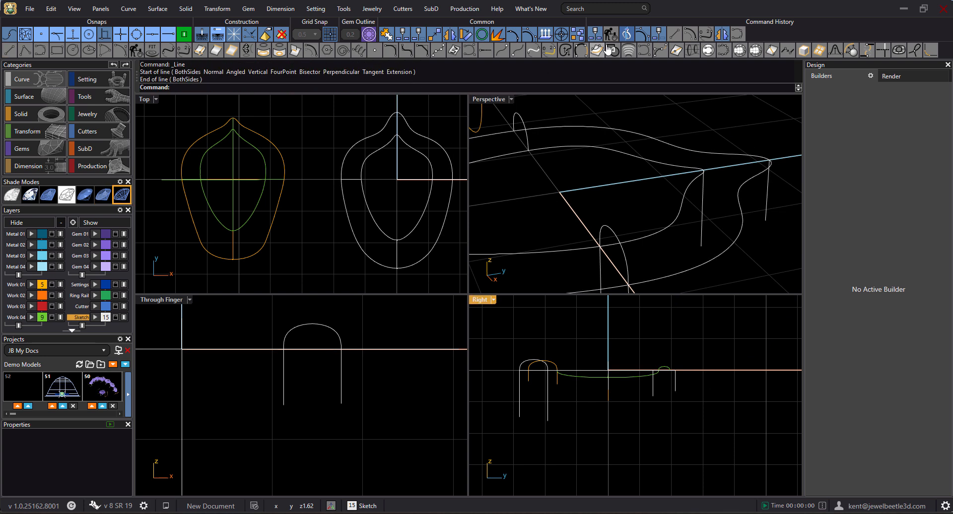
# Blend the upper ends of the two tip lines with curvature continuity, pulling the handles symmetrically down to a low arch
pyautogui.click(699, 38)
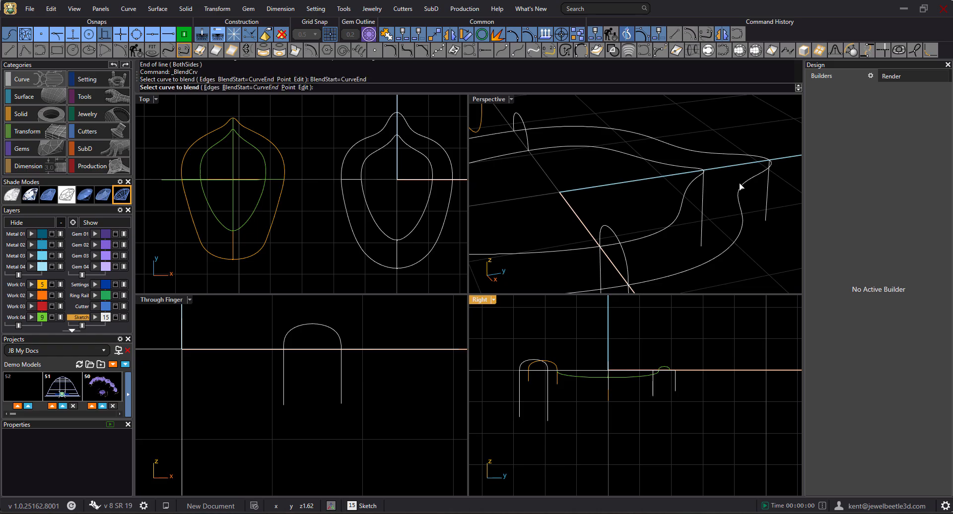
pyautogui.click(768, 186)
pyautogui.click(701, 208)
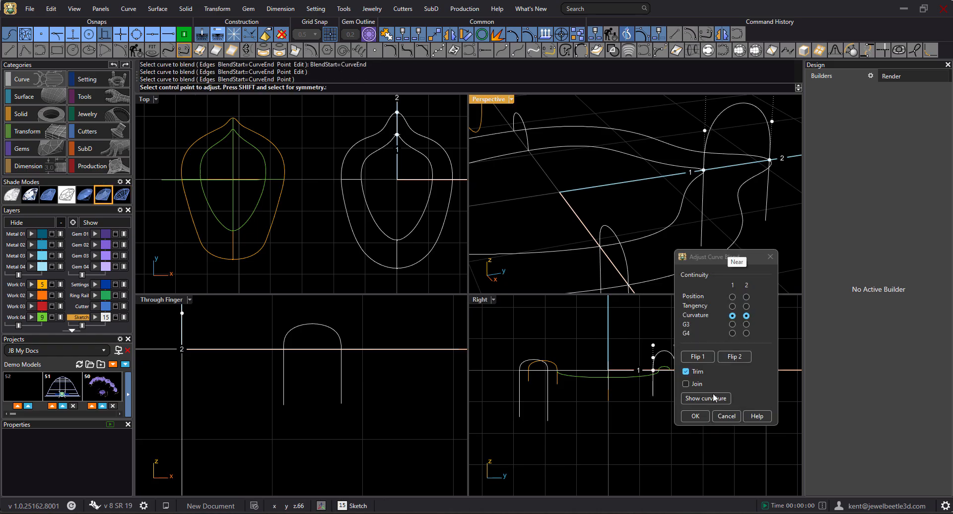
pyautogui.click(704, 130)
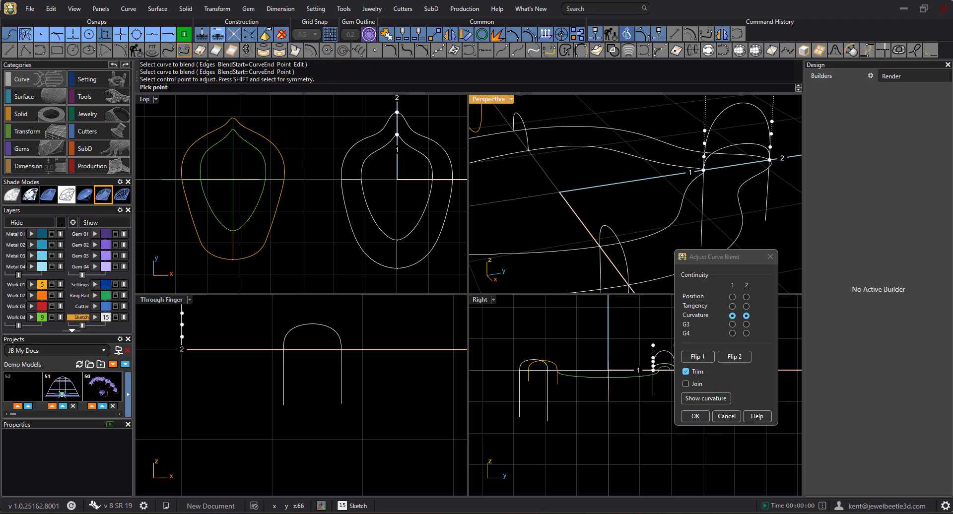
pyautogui.click(704, 159)
pyautogui.moveTo(728, 185)
pyautogui.mouseDown(button='right')
pyautogui.moveTo(709, 166)
pyautogui.moveTo(729, 212)
pyautogui.moveTo(718, 191)
pyautogui.mouseUp(button='right')
pyautogui.rightClick(724, 185)
# Turn on control points for the left half of the inner outline and the vertical line below its pointed tip
pyautogui.scroll(-4, 701, 162)
pyautogui.moveTo(664, 173); pyautogui.dragTo(643, 156, button='right')
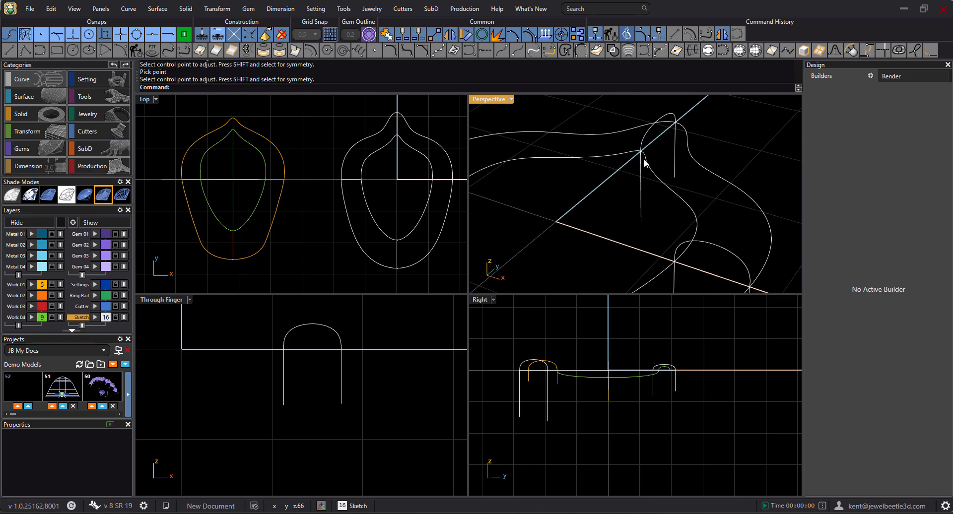
pyautogui.click(647, 163)
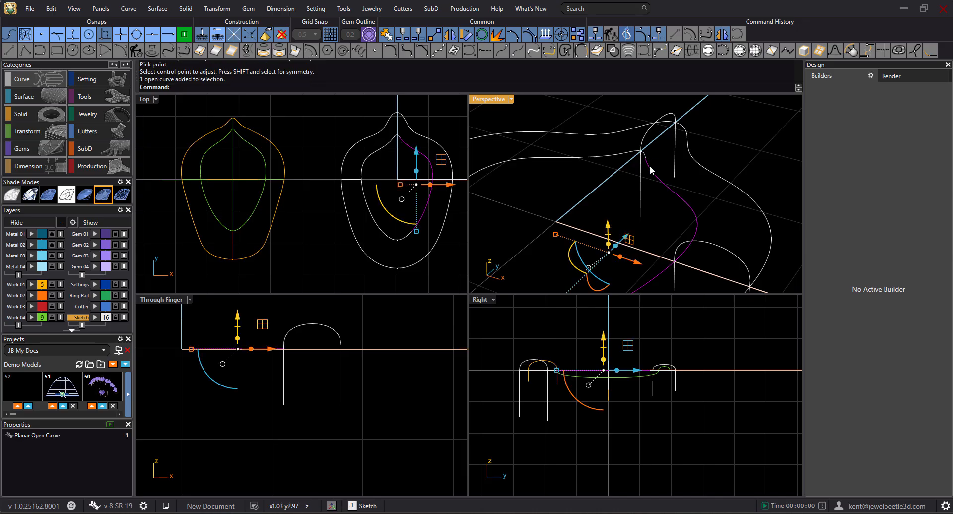
pyautogui.scroll(-5, 650, 169)
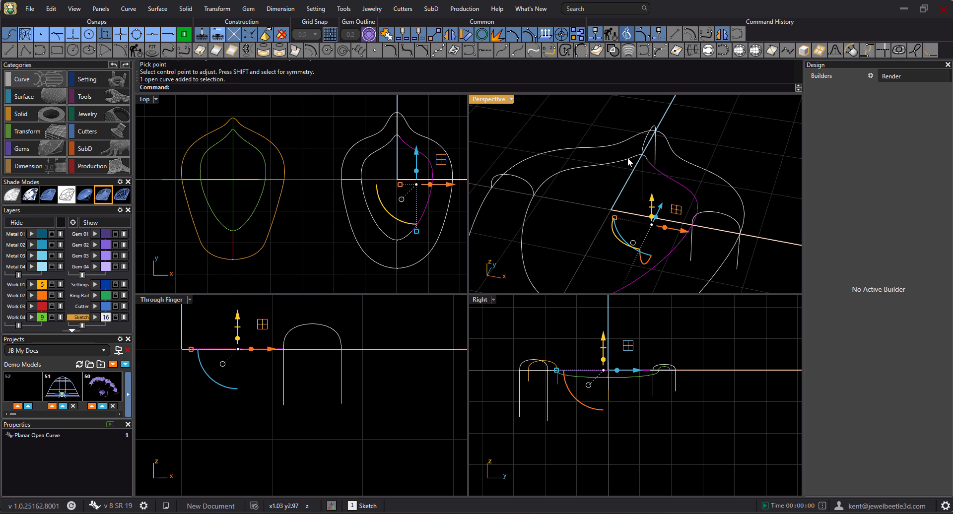
pyautogui.click(628, 162)
pyautogui.scroll(-3, 644, 186)
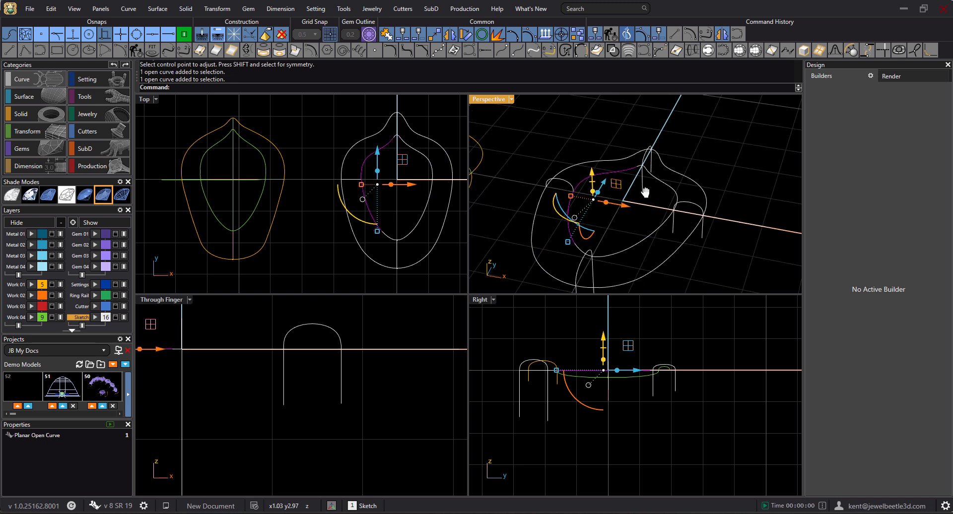
pyautogui.scroll(5, 622, 157)
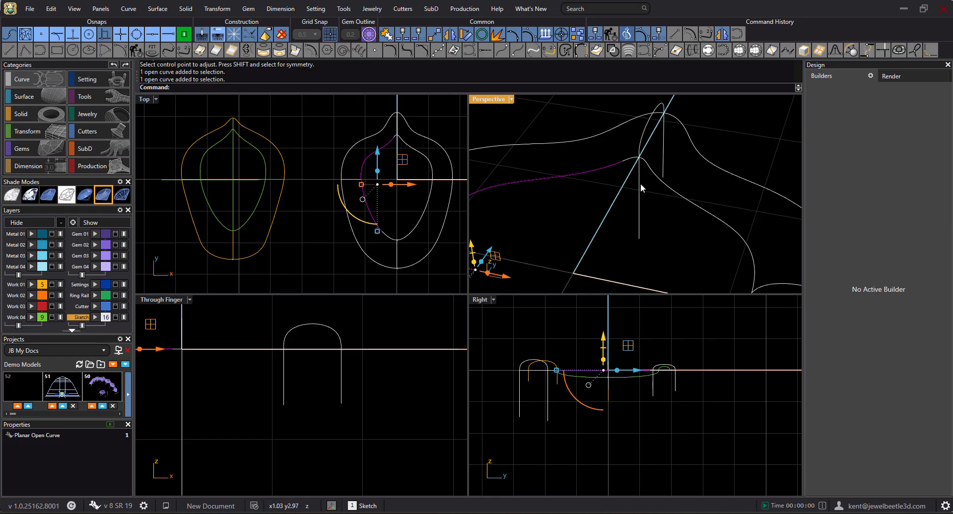
pyautogui.keyDown('shift'); pyautogui.click(639, 189); pyautogui.keyUp('shift')
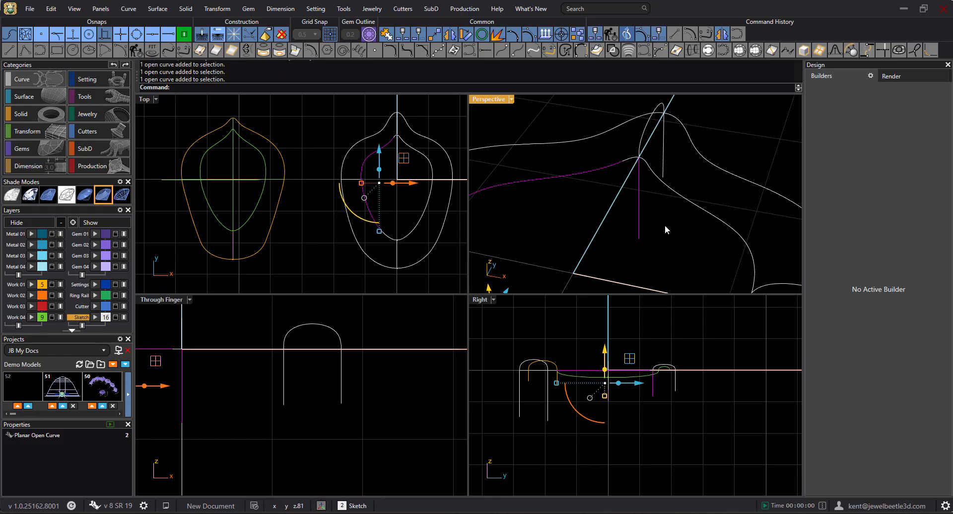
pyautogui.press('F10')
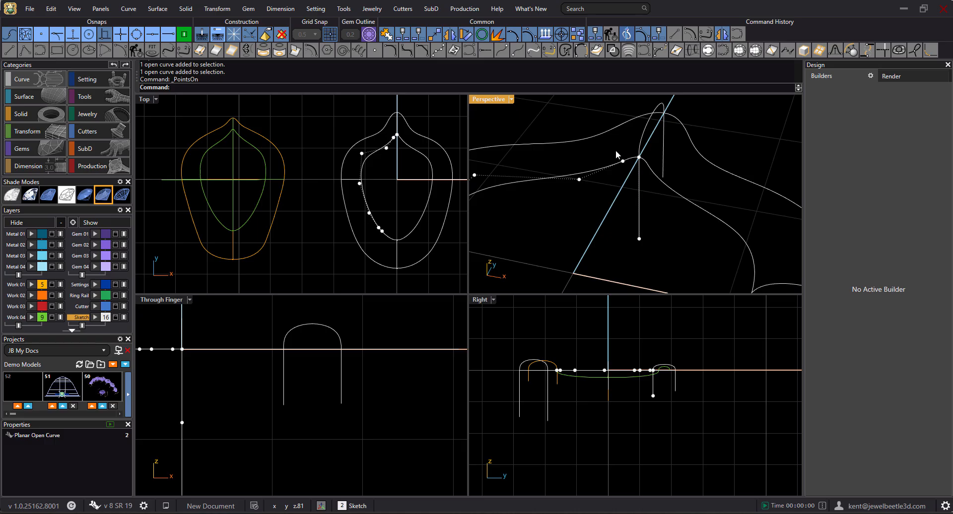
# Move the inner outline's tip control points and tip line along the Y axis toward the outer outline's tip
pyautogui.moveTo(613, 151); pyautogui.dragTo(648, 249)
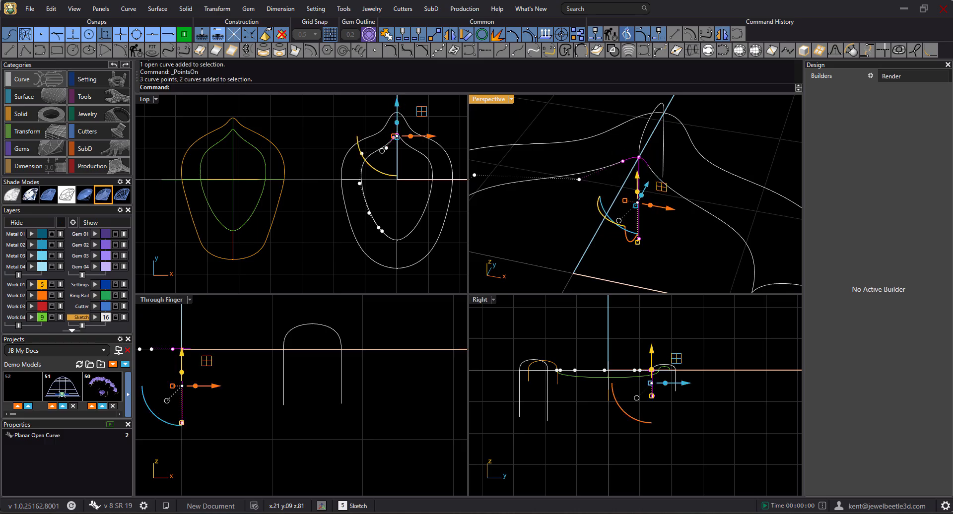
pyautogui.keyDown('ctrl'); pyautogui.click(645, 164); pyautogui.keyUp('ctrl')
pyautogui.moveTo(640, 189); pyautogui.dragTo(647, 189, button='right')
pyautogui.moveTo(648, 185); pyautogui.dragTo(655, 157)
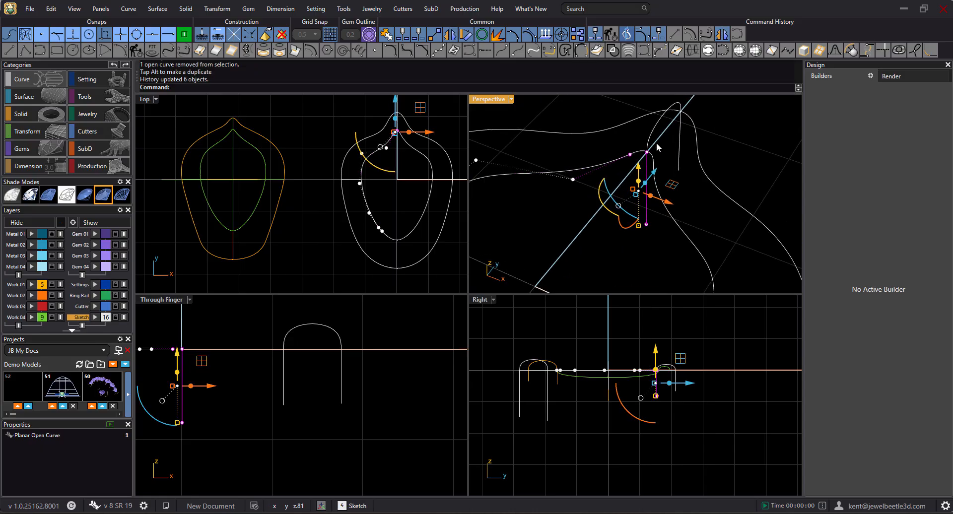
pyautogui.moveTo(665, 167); pyautogui.dragTo(668, 181, button='right')
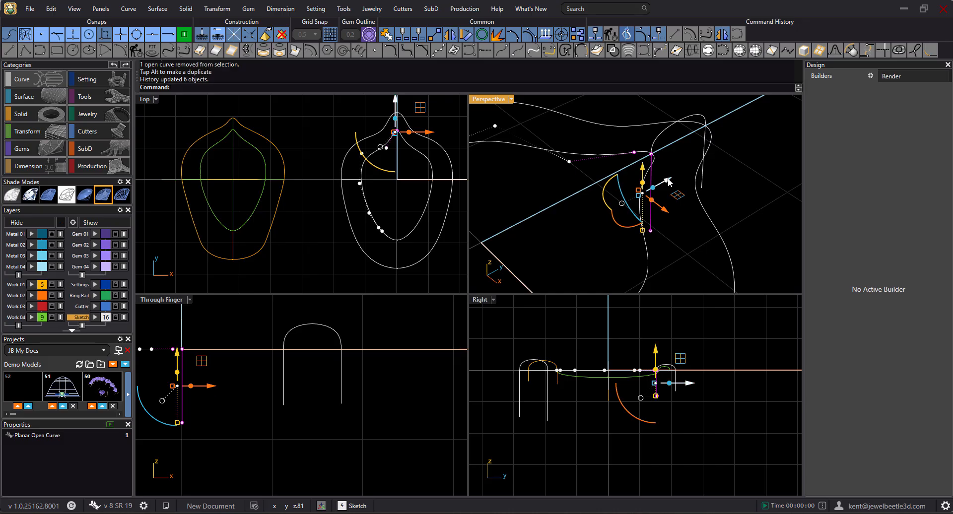
pyautogui.moveTo(668, 182); pyautogui.dragTo(671, 179)
pyautogui.moveTo(668, 156)
pyautogui.mouseDown(button='right')
pyautogui.moveTo(664, 147)
pyautogui.moveTo(678, 170)
pyautogui.mouseUp(button='right')
pyautogui.moveTo(675, 181); pyautogui.dragTo(684, 181)
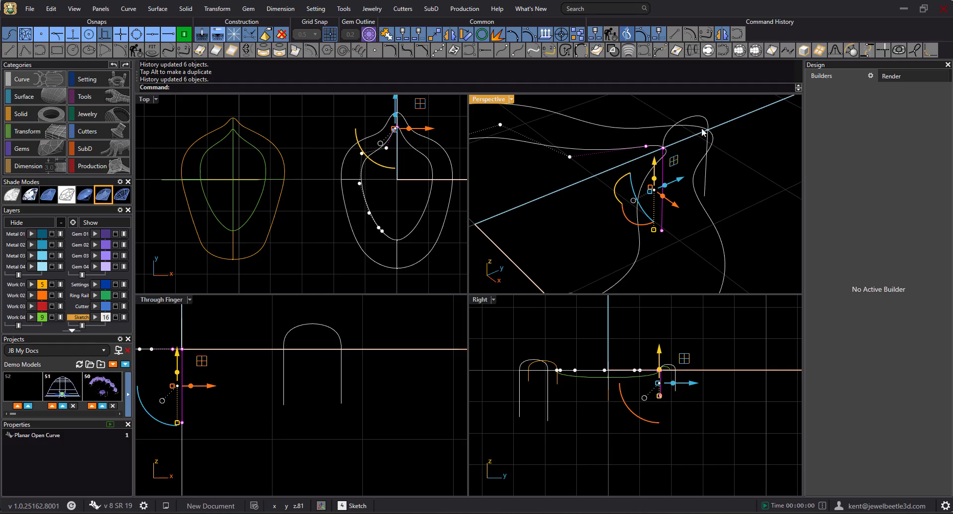
pyautogui.press('Escape')
# Join the four segments of the inner outline into one closed curve
pyautogui.moveTo(654, 184)
pyautogui.mouseDown(button='right')
pyautogui.moveTo(774, 191)
pyautogui.moveTo(472, 182)
pyautogui.moveTo(701, 157)
pyautogui.moveTo(665, 165)
pyautogui.moveTo(618, 143)
pyautogui.moveTo(660, 194)
pyautogui.mouseUp(button='right')
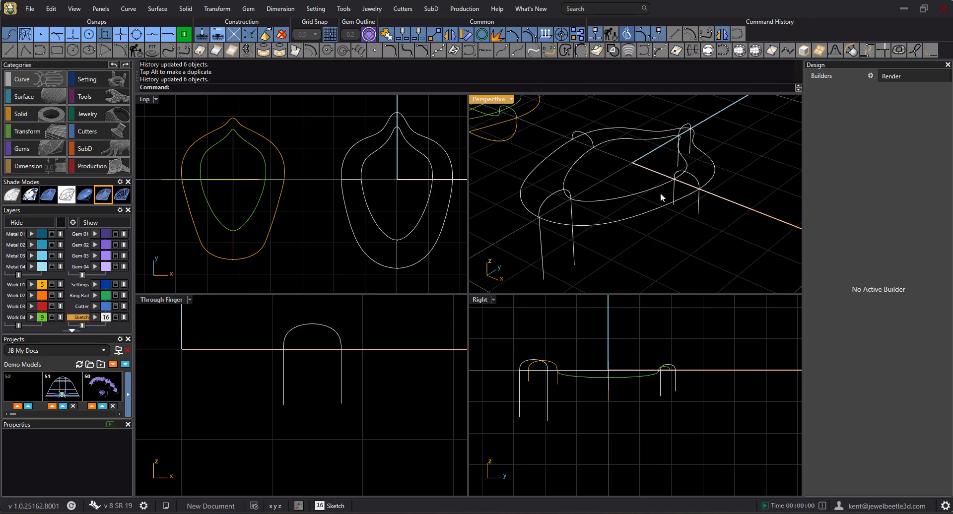
pyautogui.click(656, 189)
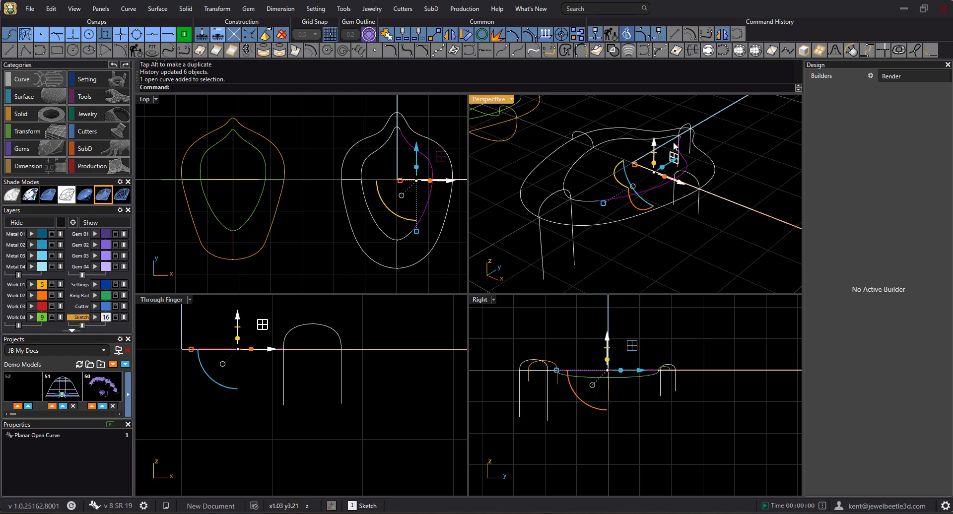
pyautogui.scroll(3, 688, 128)
pyautogui.keyDown('shift'); pyautogui.click(648, 114); pyautogui.keyUp('shift')
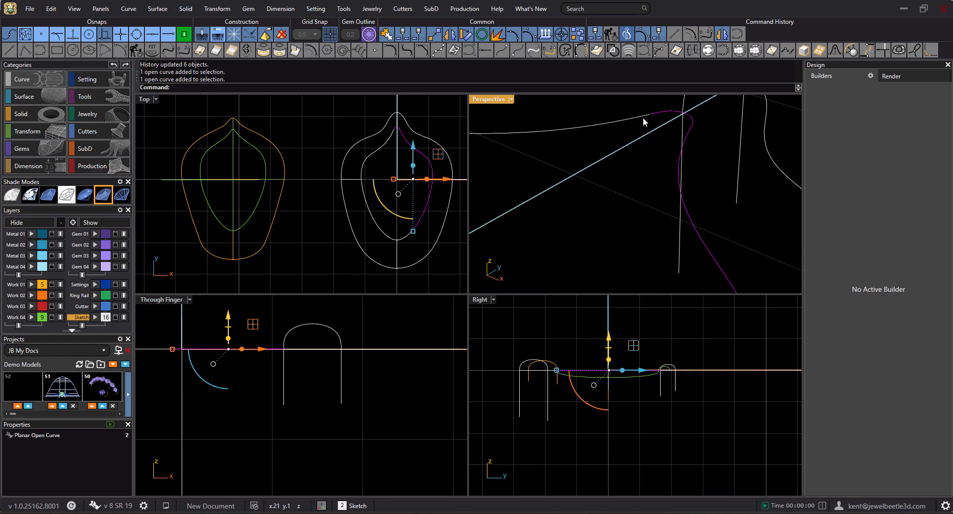
pyautogui.keyDown('shift'); pyautogui.click(642, 117); pyautogui.keyUp('shift')
pyautogui.scroll(-3, 588, 166)
pyautogui.scroll(-2, 561, 180)
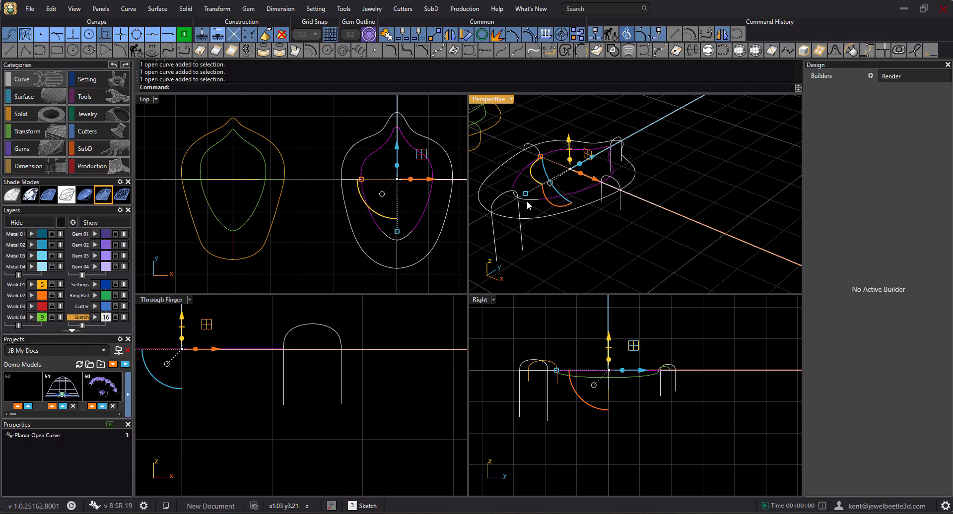
pyautogui.keyDown('shift'); pyautogui.click(529, 200); pyautogui.keyUp('shift')
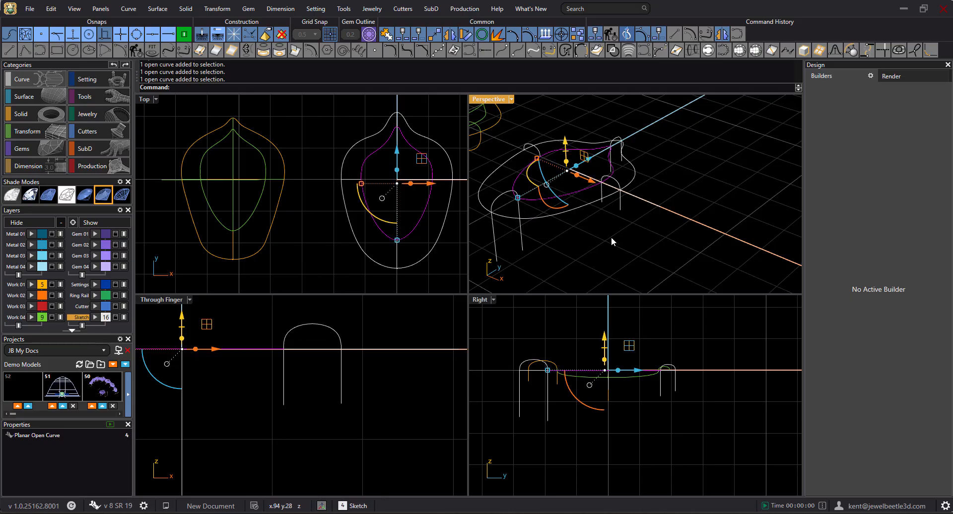
pyautogui.hotkey('ctrl', 'j')
pyautogui.press('Escape')
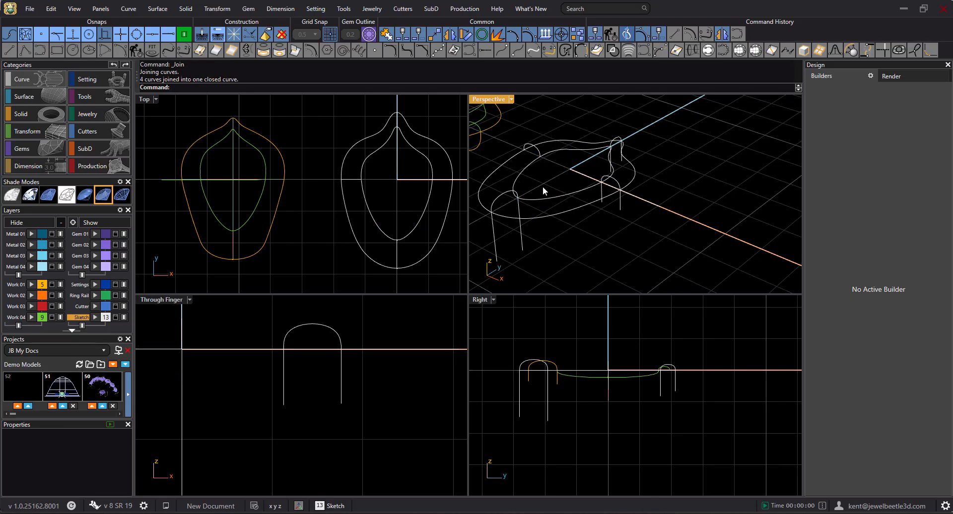
# Assign the four blended arch profiles at the sides, rounded end and tip to the Work 02 layer
pyautogui.click(511, 195)
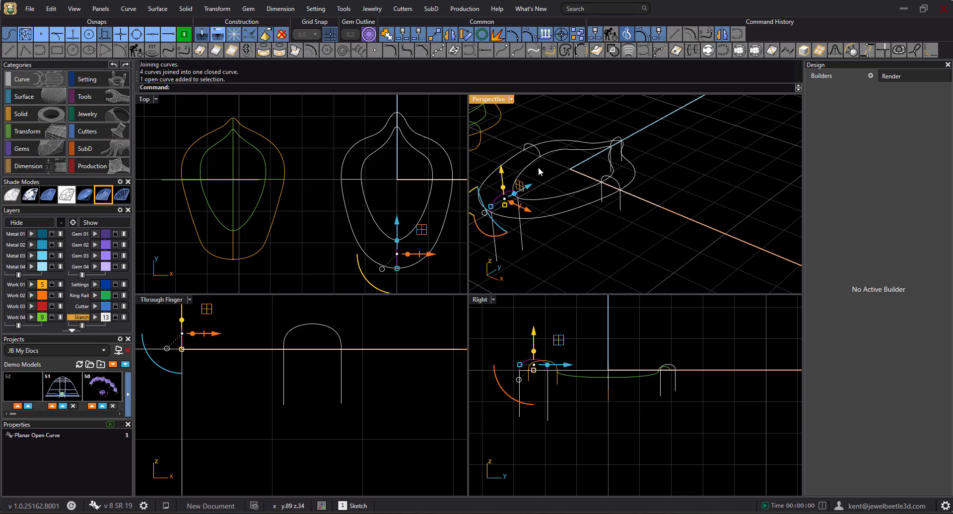
pyautogui.keyDown('shift'); pyautogui.click(536, 154); pyautogui.keyUp('shift')
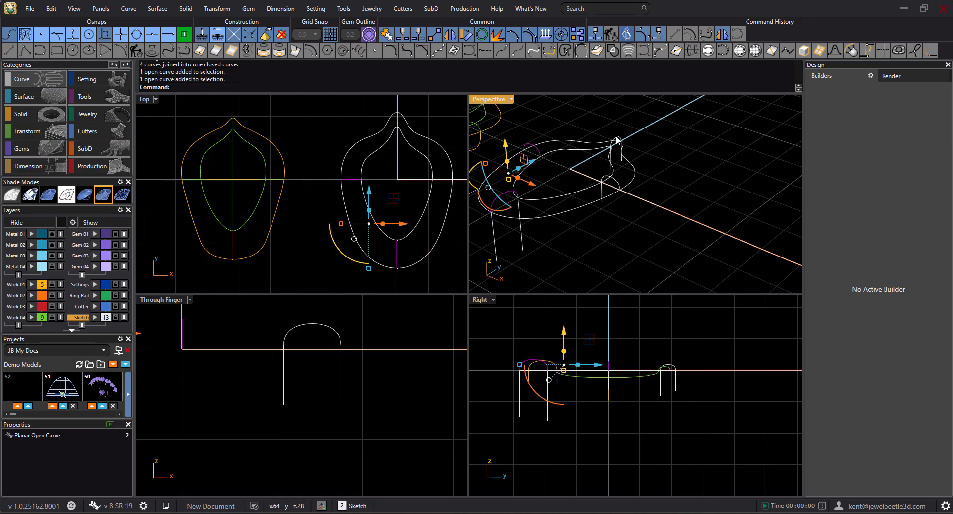
pyautogui.keyDown('shift'); pyautogui.click(617, 140); pyautogui.keyUp('shift')
pyautogui.keyDown('shift'); pyautogui.click(615, 184); pyautogui.keyUp('shift')
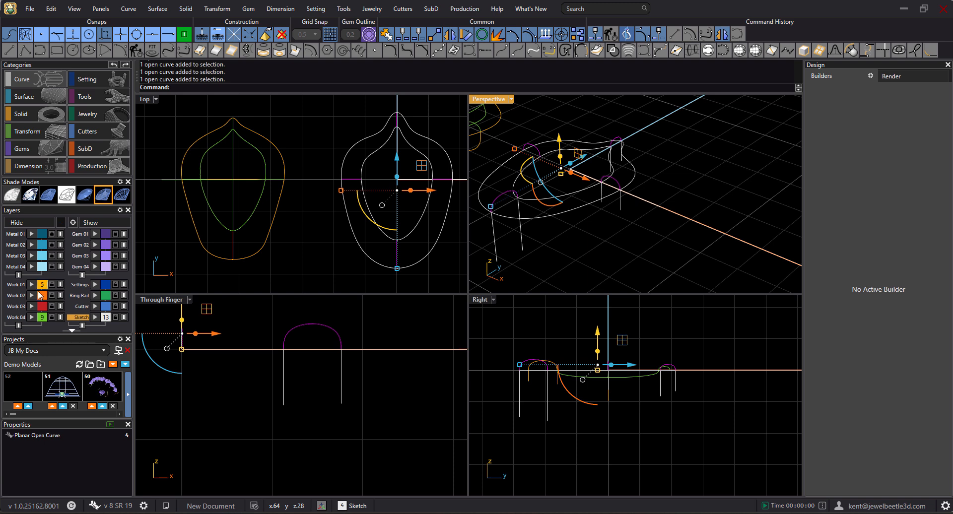
pyautogui.press('Escape')
# Assign the closed inner and outer outlines to the Ring Rail layer
pyautogui.moveTo(621, 165); pyautogui.dragTo(587, 162, button='right')
pyautogui.click(552, 145)
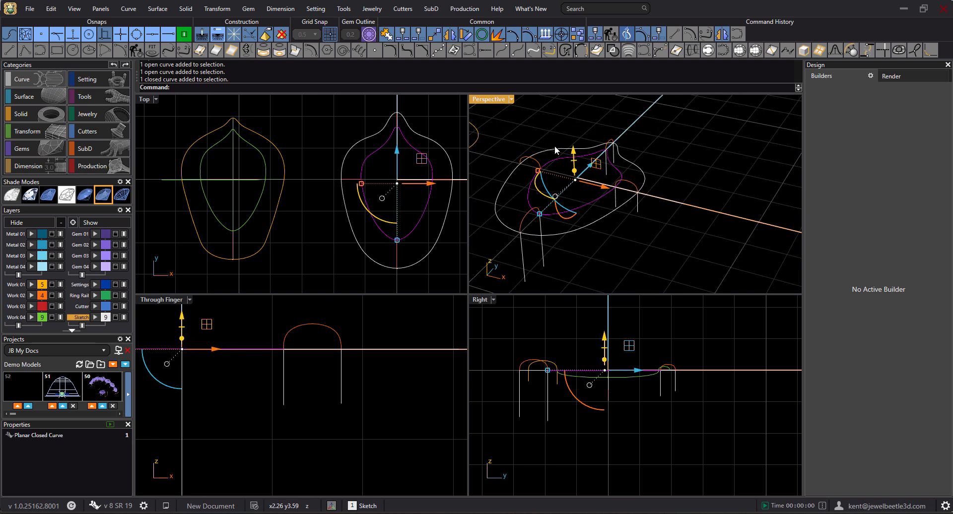
pyautogui.keyDown('shift'); pyautogui.click(555, 145); pyautogui.keyUp('shift')
pyautogui.click(105, 296)
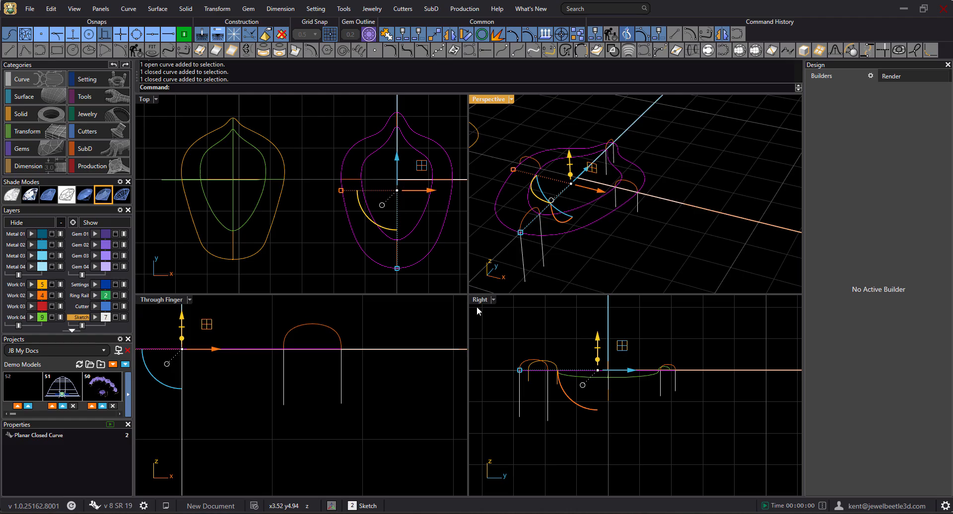
pyautogui.press('Escape')
# On the Metal 02 layer, set up a Sweep 2 Rails with both outlines as rails and the four arches as cross sections
pyautogui.moveTo(662, 176); pyautogui.dragTo(642, 166, button='right')
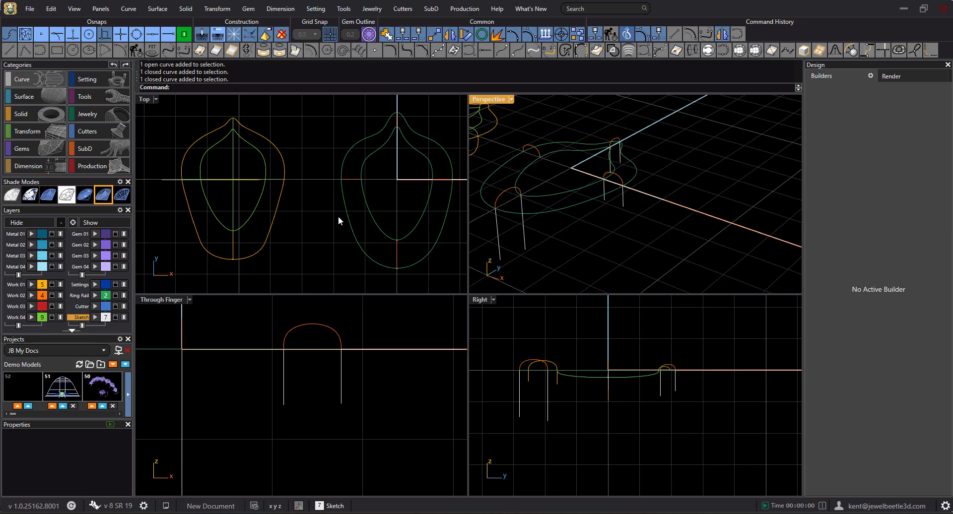
pyautogui.click(50, 244)
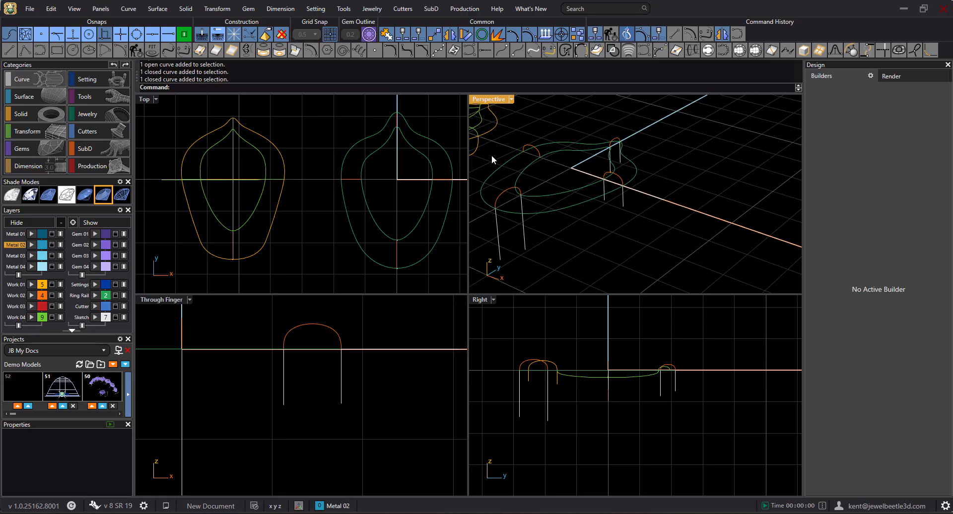
pyautogui.click(45, 98)
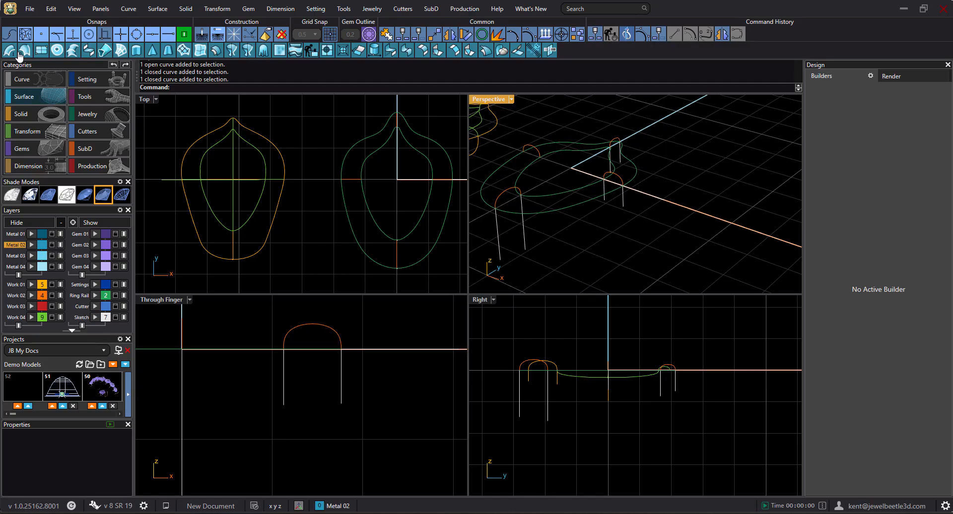
pyautogui.click(24, 50)
pyautogui.click(553, 152)
pyautogui.click(543, 156)
pyautogui.click(514, 194)
pyautogui.click(617, 179)
pyautogui.click(620, 142)
pyautogui.press('Return')
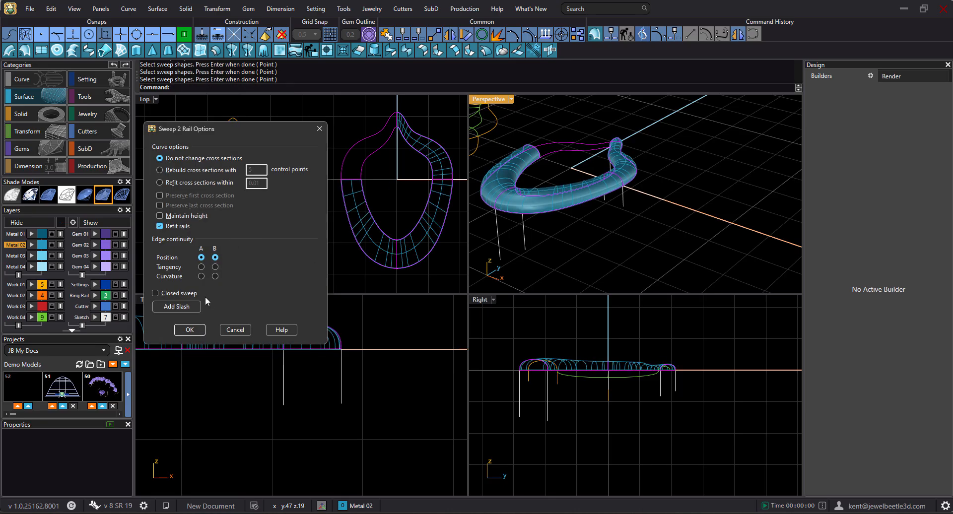
# Create the two-rail sweep as a closed sweep with Maintain height enabled, comparing the preview with and without it
pyautogui.click(156, 294)
pyautogui.moveTo(575, 246); pyautogui.dragTo(564, 199, button='right')
pyautogui.click(159, 217)
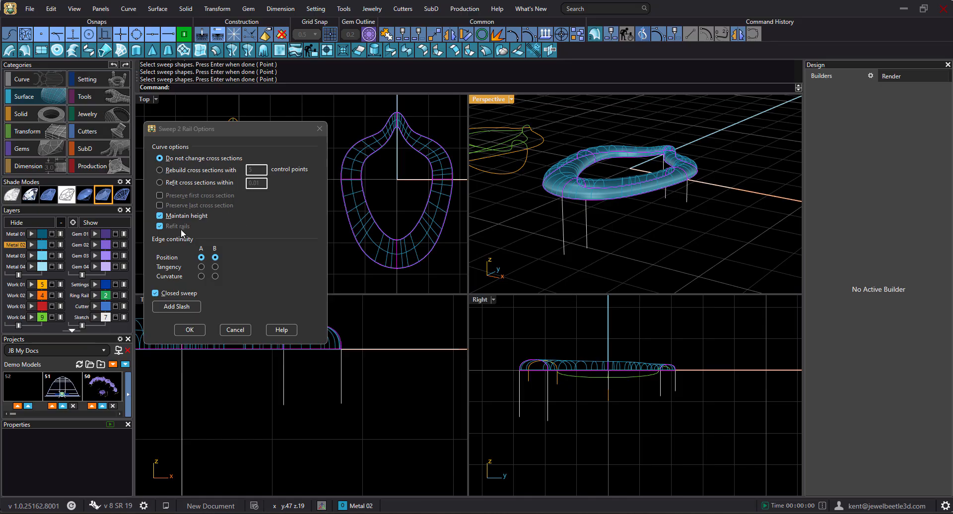
pyautogui.click(159, 216)
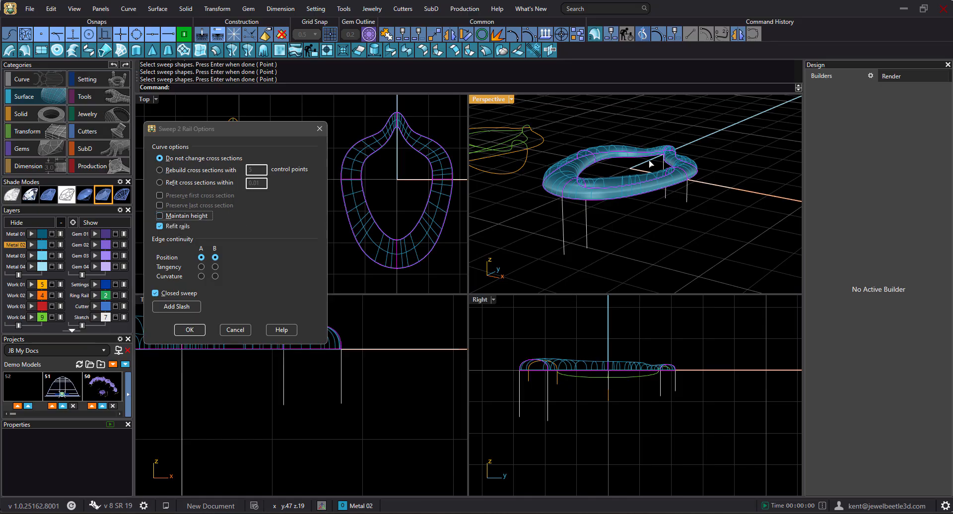
pyautogui.scroll(5, 642, 147)
pyautogui.moveTo(646, 146)
pyautogui.mouseDown(button='right')
pyautogui.moveTo(648, 132)
pyautogui.moveTo(638, 139)
pyautogui.mouseUp(button='right')
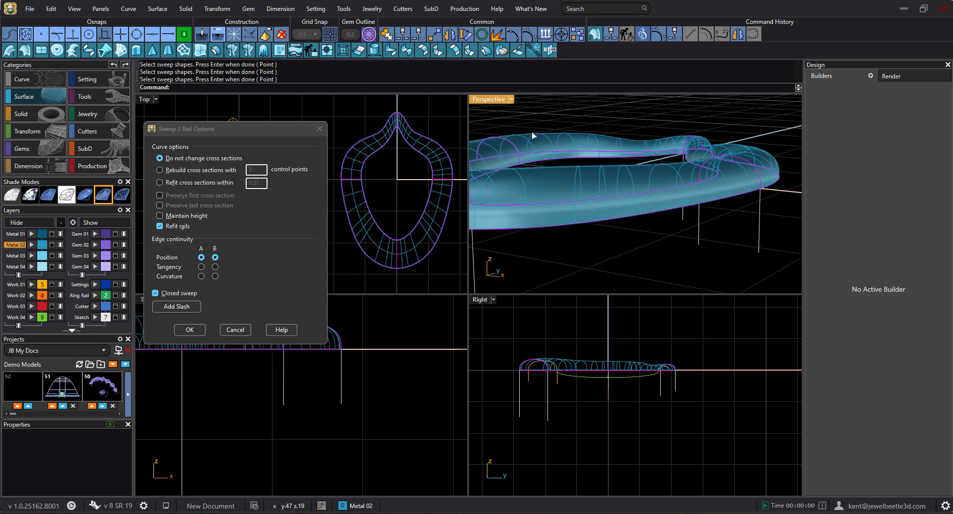
pyautogui.click(159, 216)
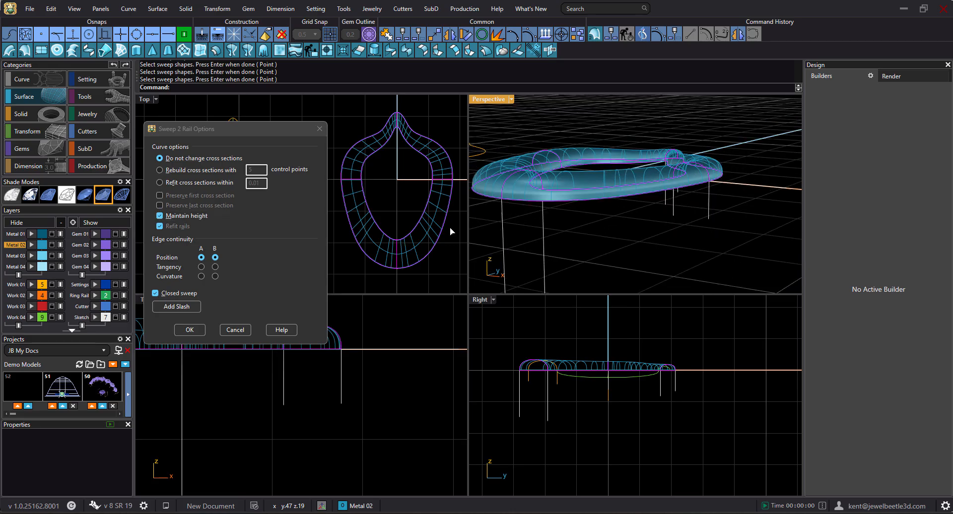
pyautogui.click(189, 329)
# Hide the six vertical construction lines below the swept petal surface
pyautogui.moveTo(603, 240); pyautogui.dragTo(605, 192, button='right')
pyautogui.moveTo(679, 179); pyautogui.dragTo(509, 219)
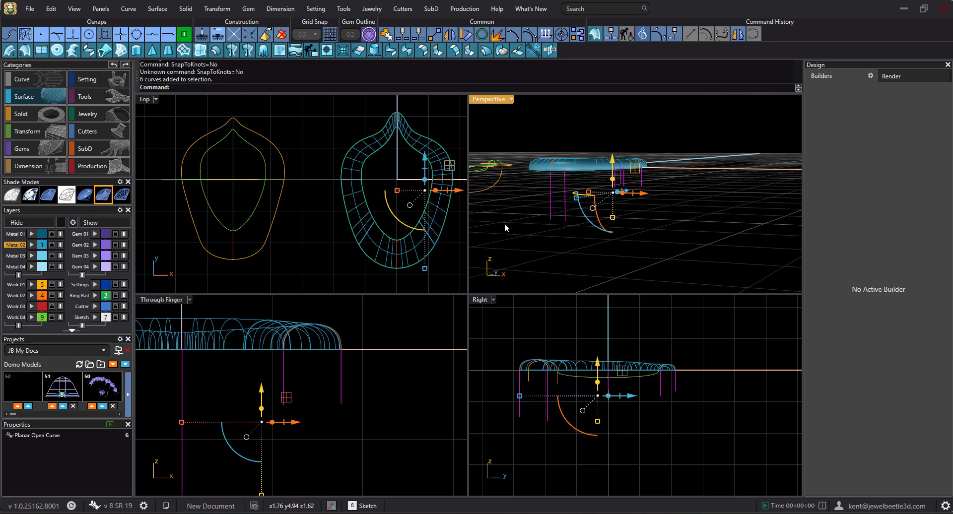
pyautogui.click(24, 224)
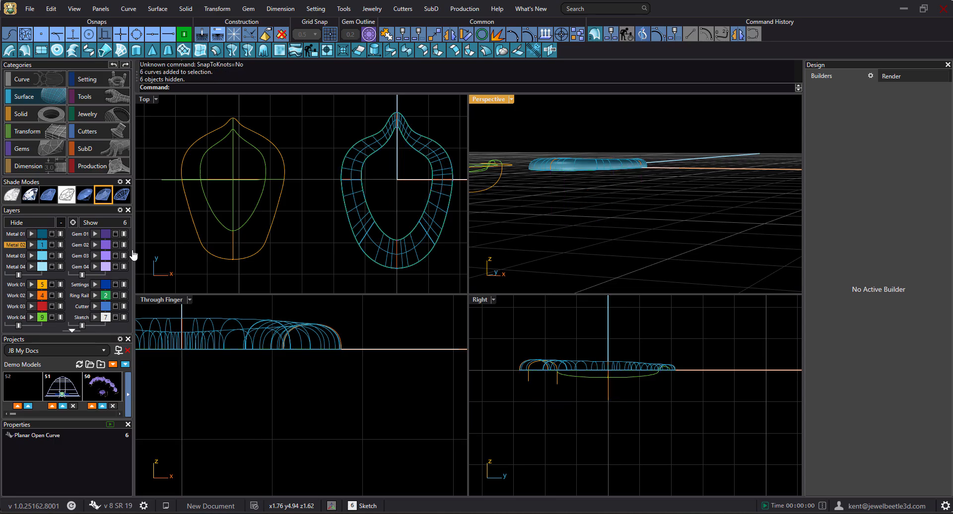
# Maximize the Perspective viewport and examine the swept petal surface from an elevated angle
pyautogui.moveTo(657, 218); pyautogui.dragTo(659, 246, button='right')
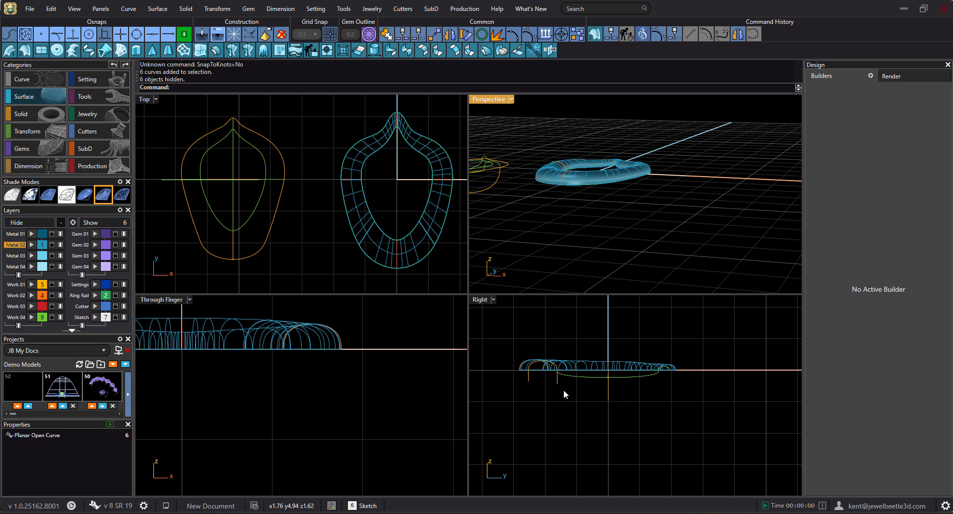
pyautogui.moveTo(606, 243); pyautogui.dragTo(592, 222, button='right')
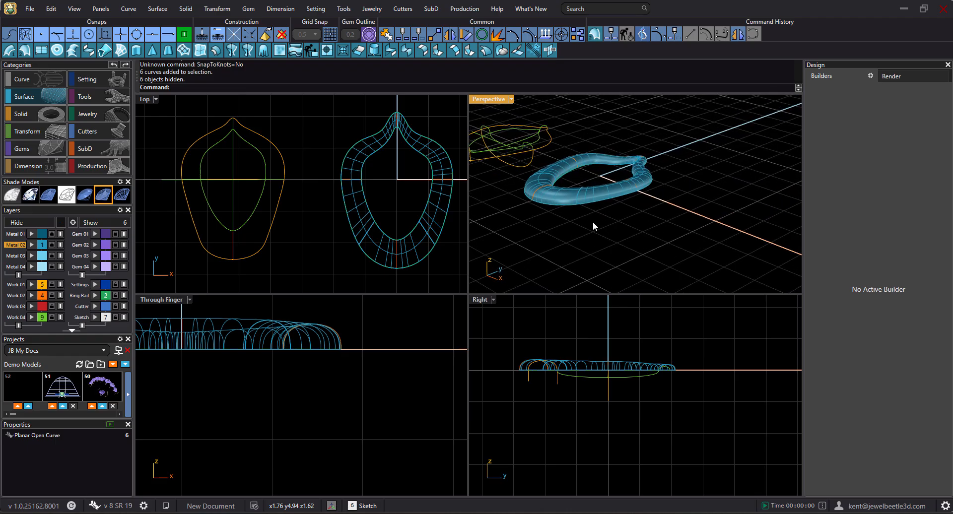
pyautogui.doubleClick(497, 102)
pyautogui.moveTo(437, 227); pyautogui.dragTo(501, 228, button='right')
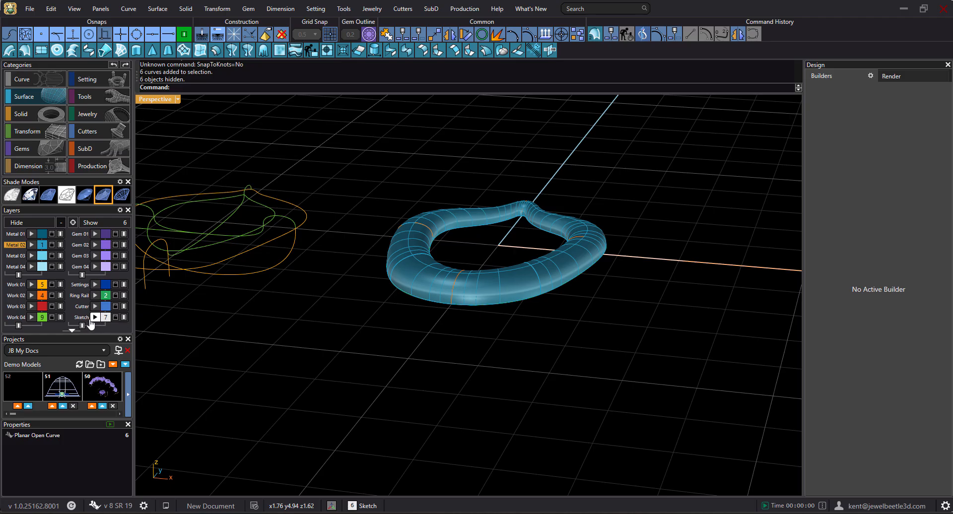
# On the Sketch layer, start a curve blend between the outer lower ends of the two opposing side arches
pyautogui.click(81, 317)
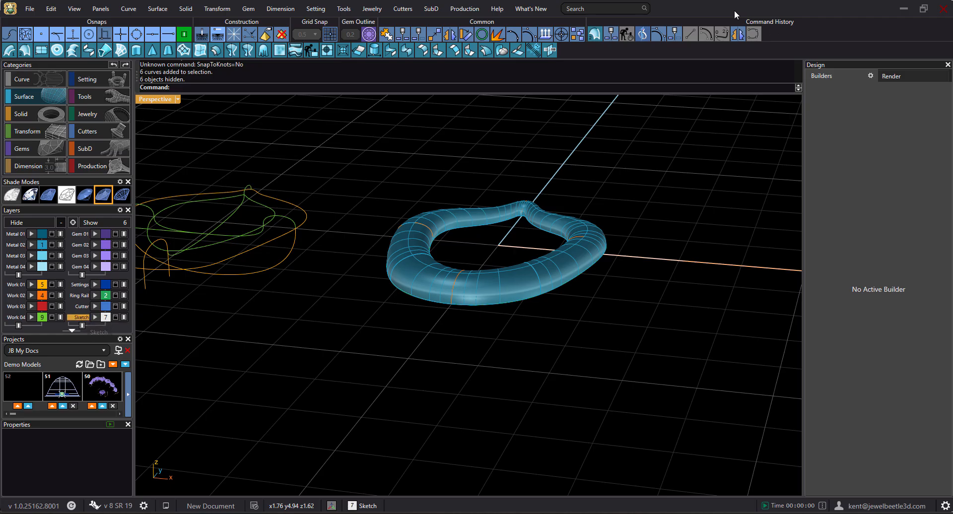
pyautogui.click(723, 35)
pyautogui.moveTo(473, 198); pyautogui.dragTo(425, 233, button='right')
pyautogui.scroll(5, 425, 233)
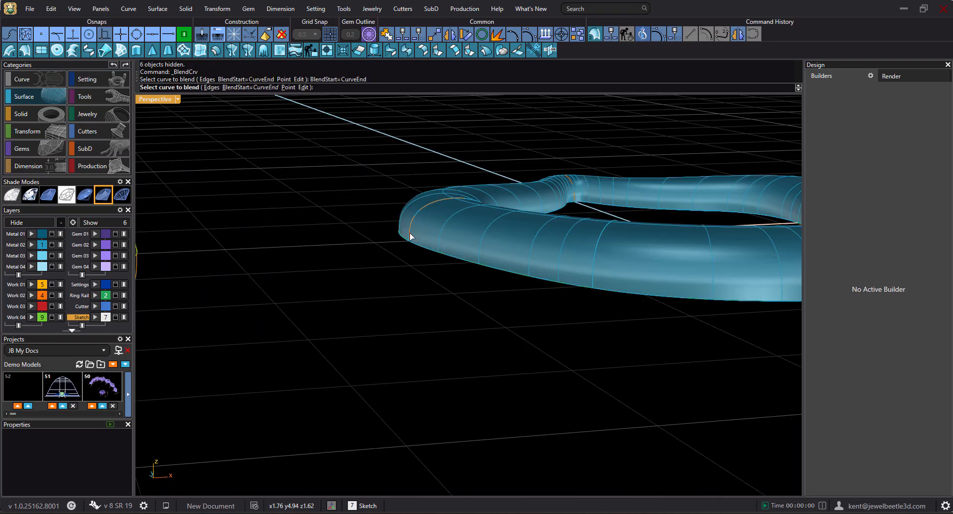
pyautogui.click(409, 236)
pyautogui.click(431, 262)
pyautogui.moveTo(372, 219); pyautogui.dragTo(526, 245, button='right')
pyautogui.scroll(5, 530, 242)
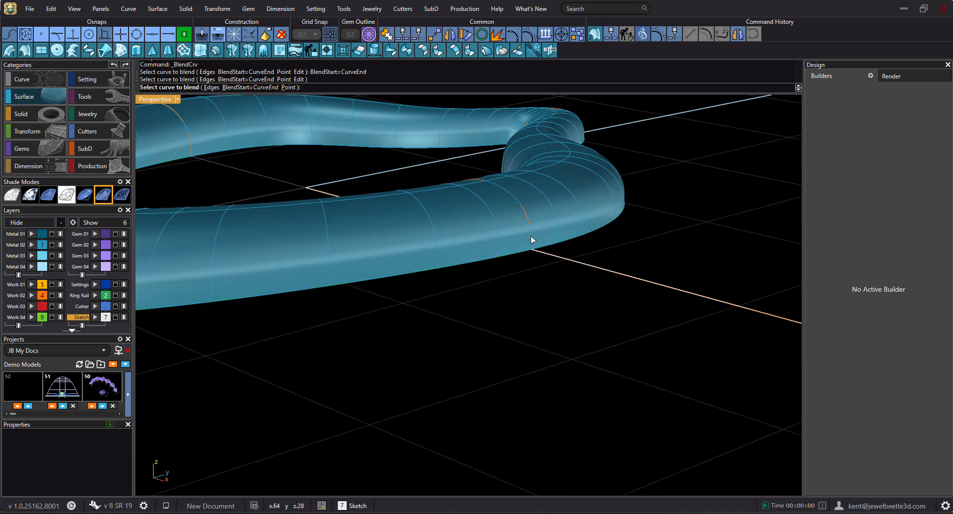
pyautogui.click(532, 240)
# Shape the blend symmetrically into a shallow U beneath the petal with Curvature continuity at both ends, and accept it
pyautogui.scroll(-5, 501, 260)
pyautogui.moveTo(490, 290); pyautogui.dragTo(564, 347, button='right')
pyautogui.keyDown('shift'); pyautogui.click(562, 344); pyautogui.keyUp('shift')
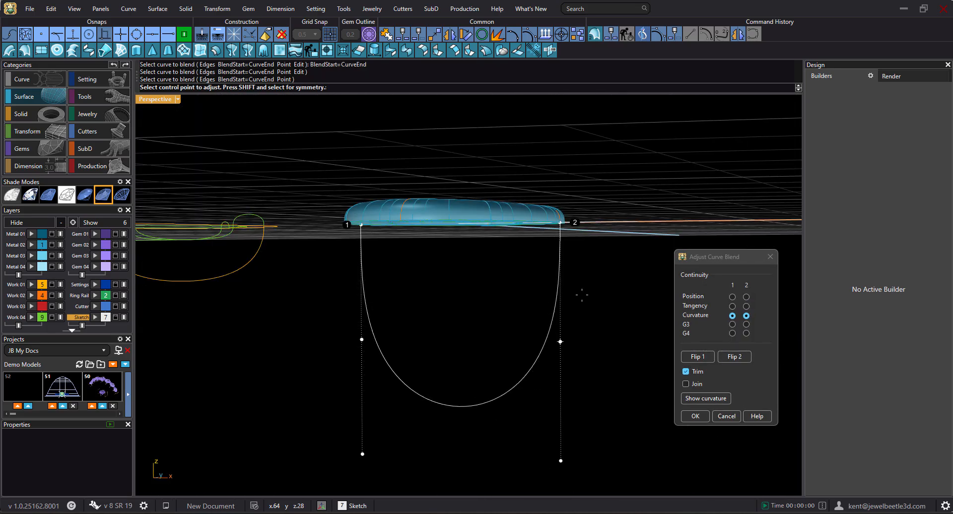
pyautogui.click(583, 260)
pyautogui.moveTo(568, 282); pyautogui.dragTo(533, 281, button='right')
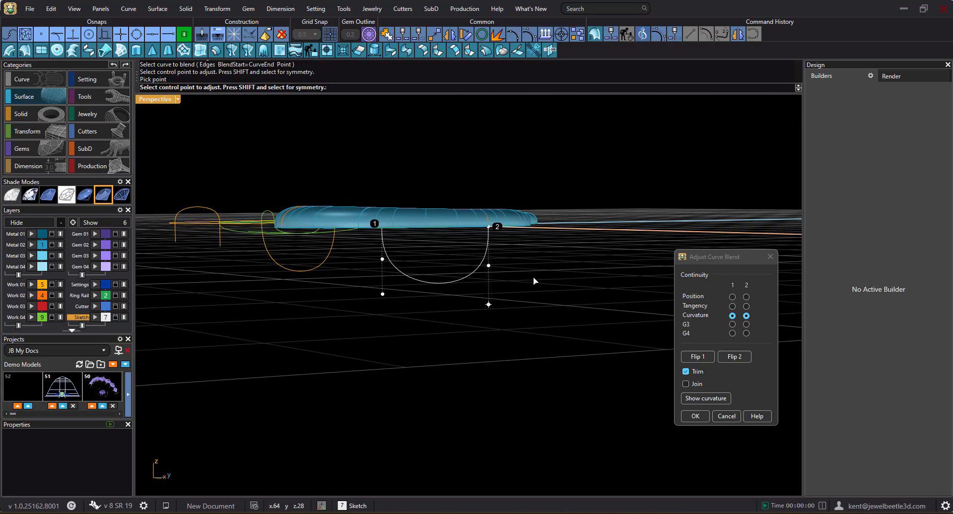
pyautogui.rightClick(533, 281)
# Try extruding the U-shaped curve into a short surface along the petal's length, and delete the trial surface
pyautogui.moveTo(519, 235)
pyautogui.mouseDown(button='right')
pyautogui.moveTo(541, 279)
pyautogui.moveTo(538, 258)
pyautogui.moveTo(516, 299)
pyautogui.moveTo(521, 323)
pyautogui.moveTo(519, 313)
pyautogui.mouseUp(button='right')
pyautogui.click(494, 271)
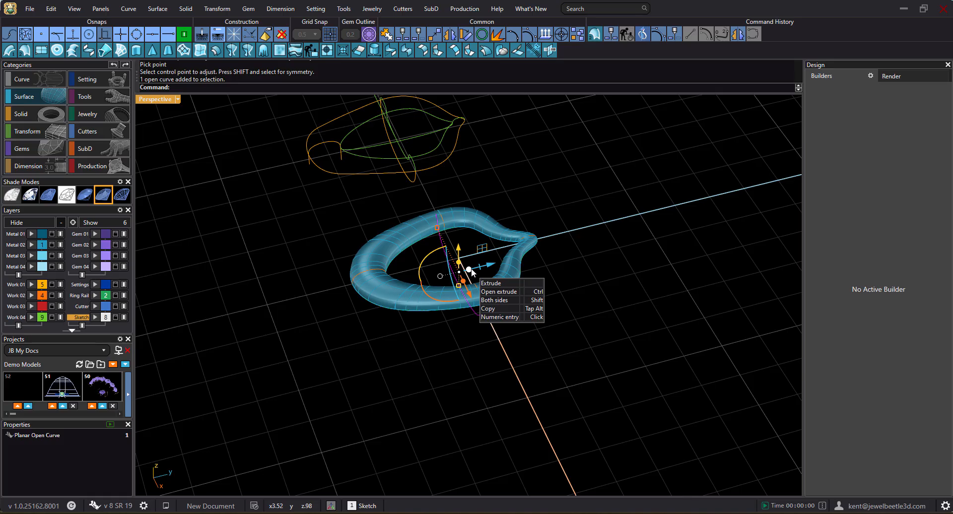
pyautogui.moveTo(472, 271); pyautogui.dragTo(491, 263)
pyautogui.moveTo(594, 317); pyautogui.dragTo(463, 249, button='right')
pyautogui.press('Escape')
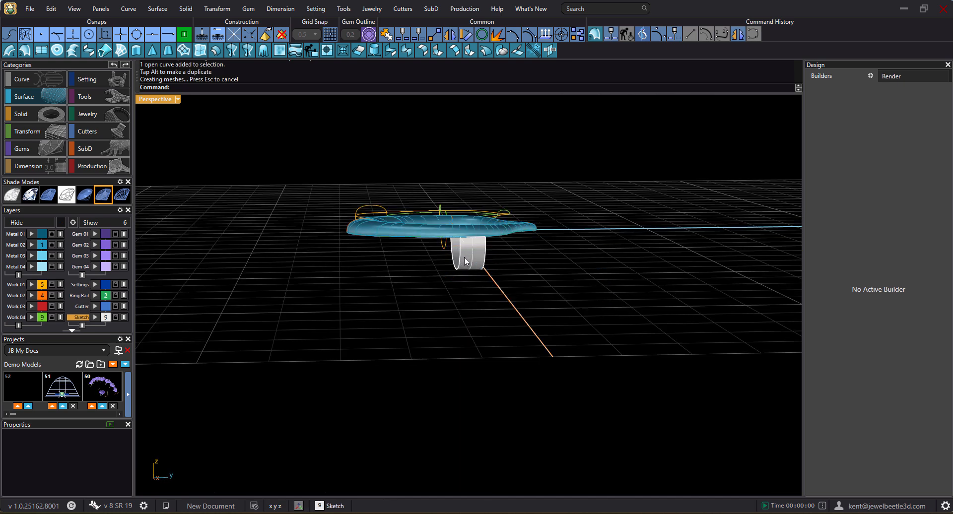
pyautogui.scroll(5, 466, 257)
pyautogui.click(509, 269)
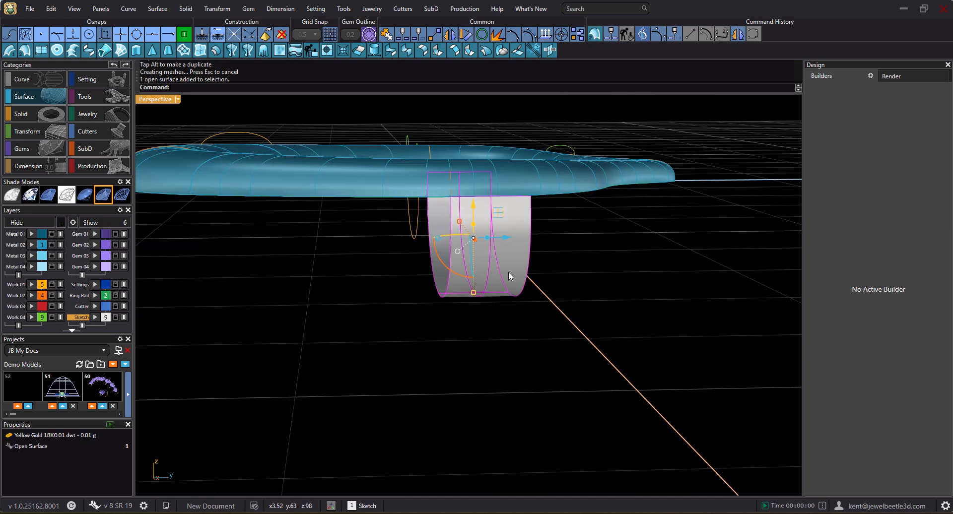
pyautogui.press('Delete')
# Extrude the U-shaped curve on the Work 03 layer as an open, one-sided surface toward the petal's pointed tip
pyautogui.click(451, 272)
pyautogui.moveTo(580, 296); pyautogui.dragTo(495, 288, button='right')
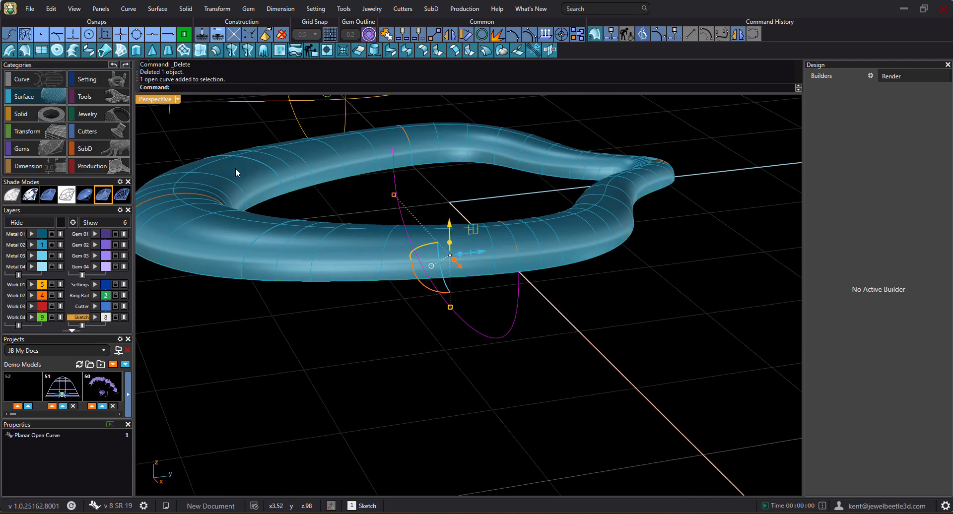
pyautogui.click(16, 306)
pyautogui.click(138, 52)
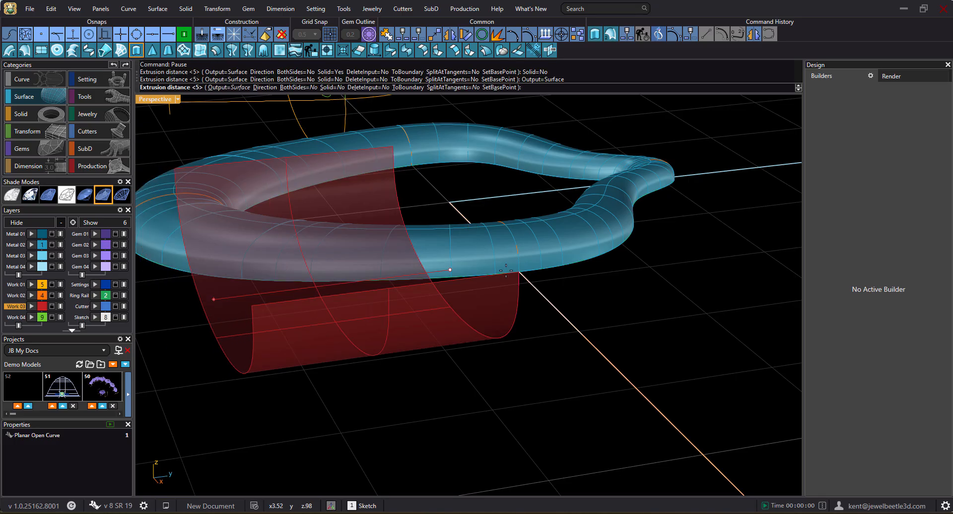
pyautogui.click(589, 332)
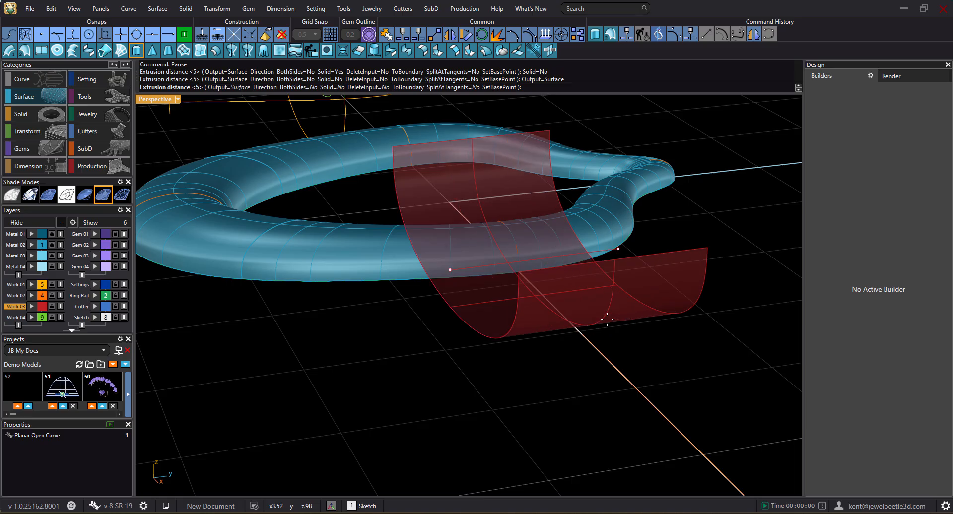
pyautogui.moveTo(564, 351); pyautogui.dragTo(483, 292, button='right')
pyautogui.click(543, 349)
pyautogui.moveTo(485, 335)
pyautogui.mouseDown(button='right')
pyautogui.moveTo(536, 270)
pyautogui.moveTo(504, 230)
pyautogui.moveTo(605, 258)
pyautogui.moveTo(511, 315)
pyautogui.moveTo(527, 330)
pyautogui.moveTo(484, 340)
pyautogui.moveTo(445, 333)
pyautogui.moveTo(485, 393)
pyautogui.moveTo(493, 340)
pyautogui.moveTo(473, 329)
pyautogui.moveTo(500, 327)
pyautogui.moveTo(494, 336)
pyautogui.mouseUp(button='right')
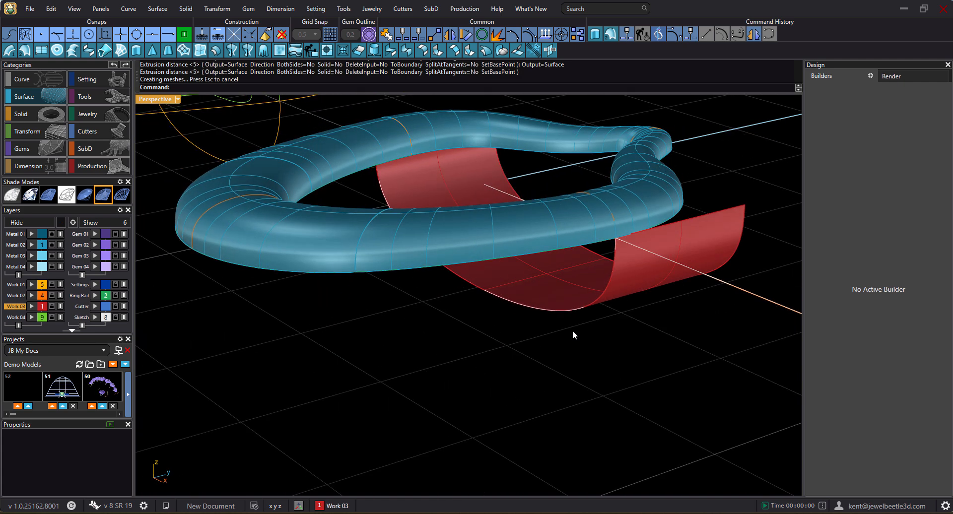
# Split the petal's lower outer edge at the point where it meets the end of the U-shaped curve
pyautogui.moveTo(490, 328); pyautogui.dragTo(556, 262, button='right')
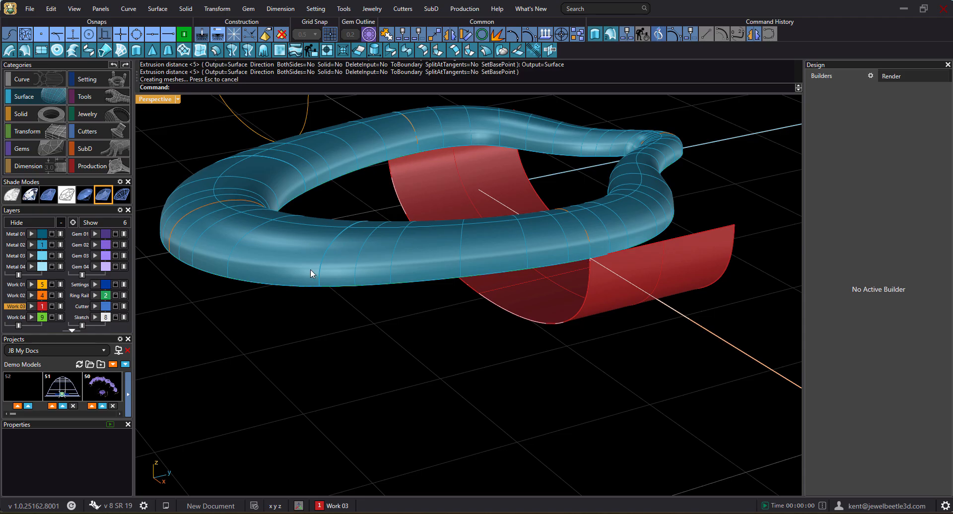
pyautogui.moveTo(351, 253); pyautogui.dragTo(298, 195, button='right')
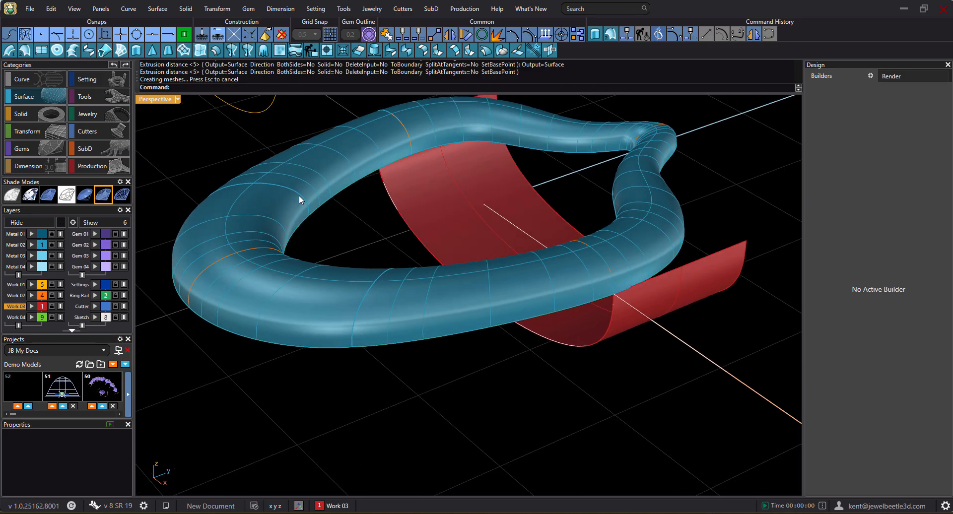
pyautogui.moveTo(405, 307); pyautogui.dragTo(405, 313, button='right')
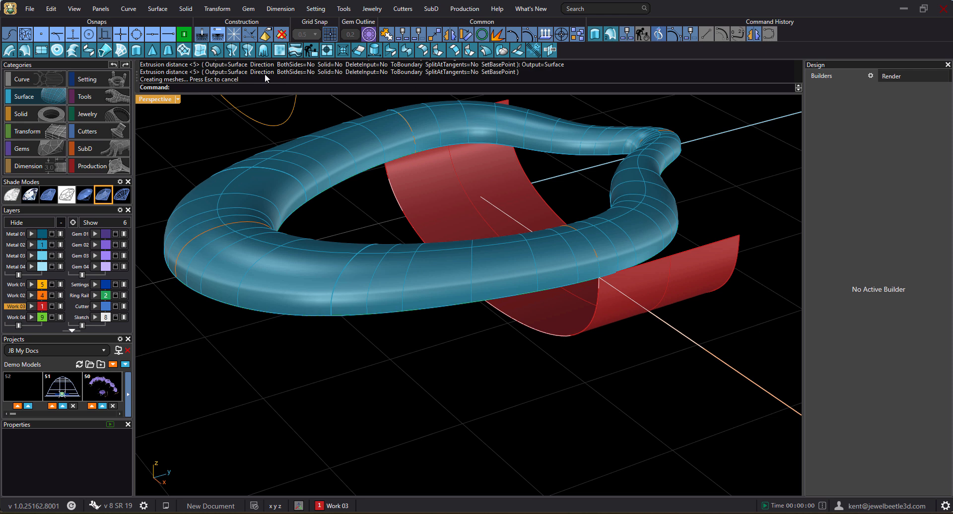
pyautogui.click(513, 262)
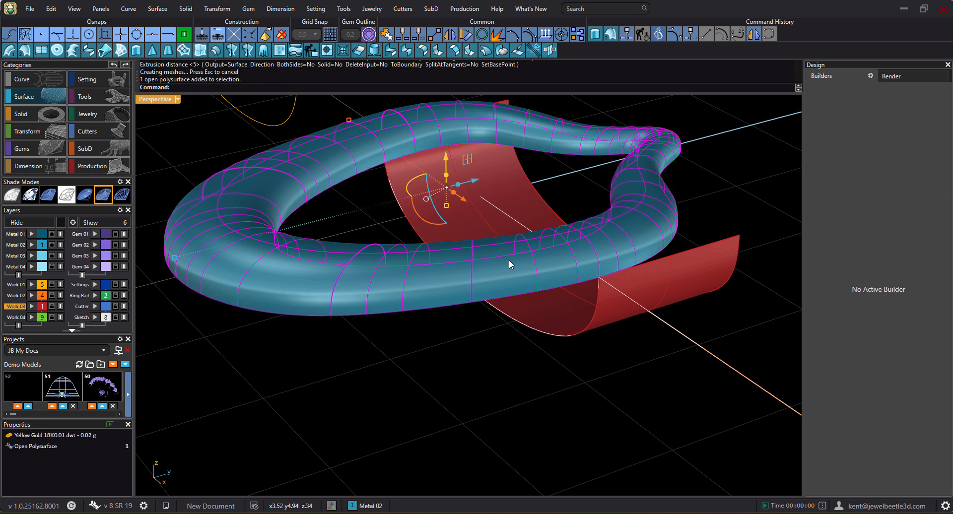
pyautogui.click(87, 98)
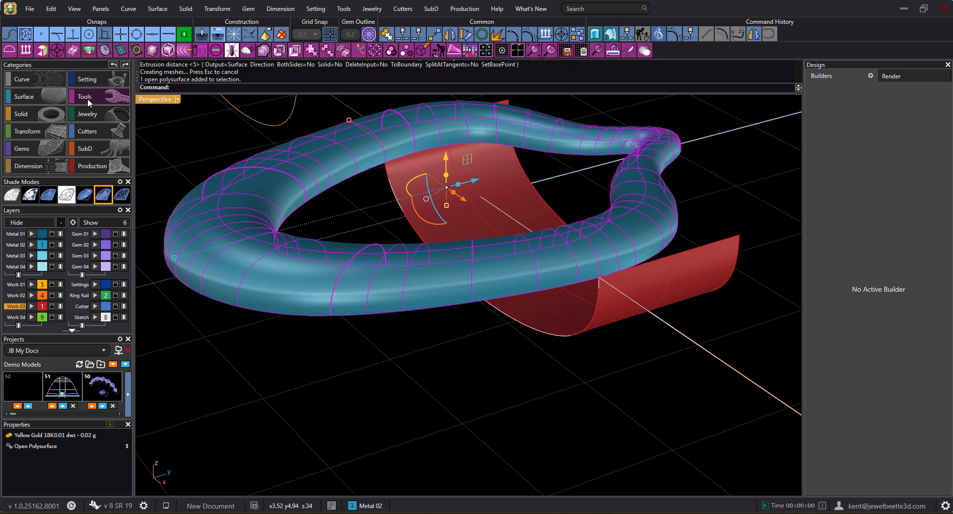
pyautogui.click(279, 50)
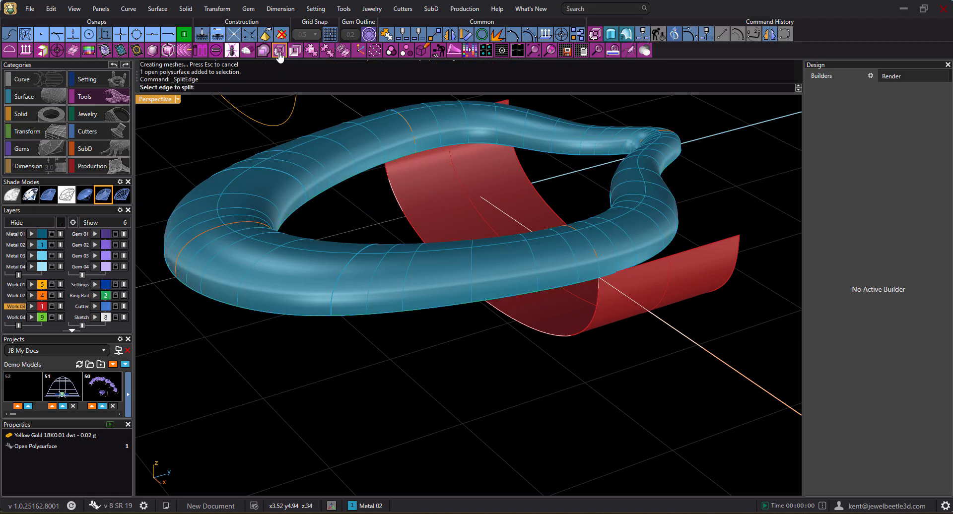
pyautogui.click(459, 303)
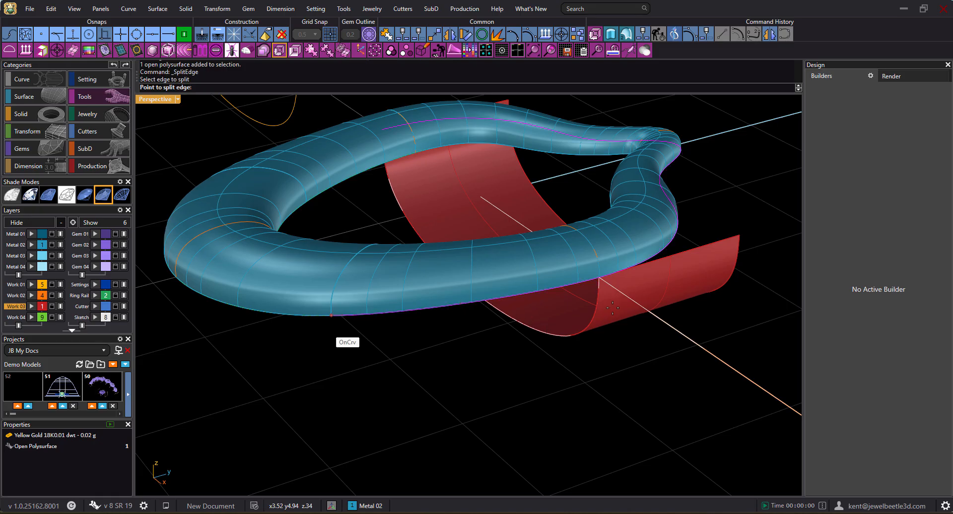
pyautogui.scroll(5, 596, 298)
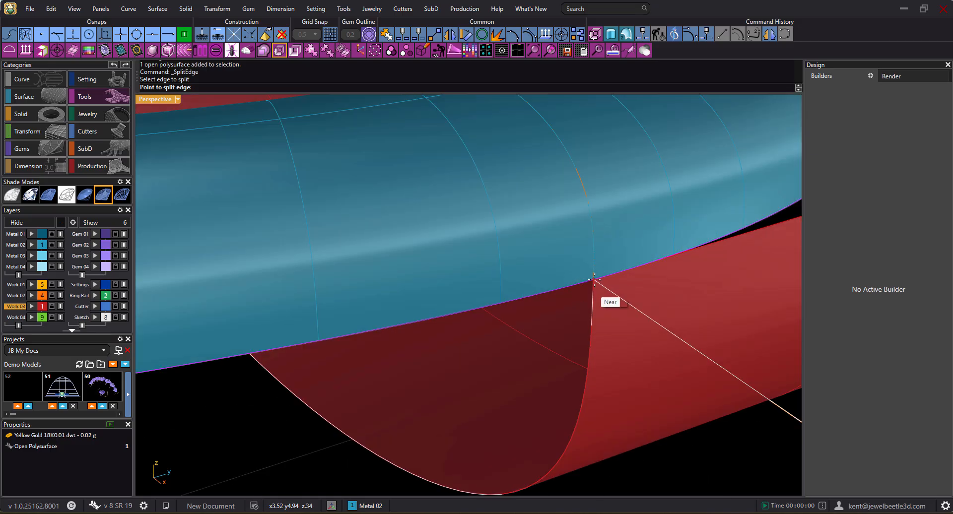
pyautogui.click(593, 279)
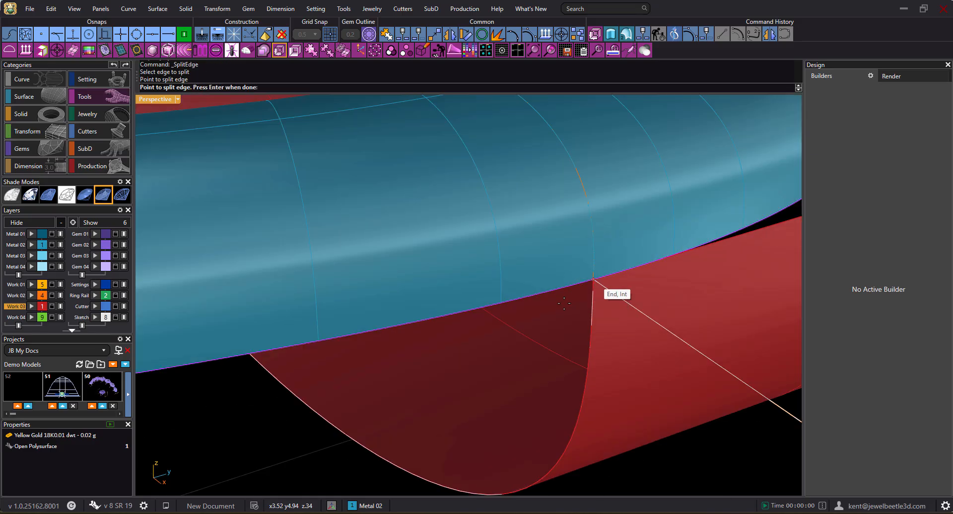
pyautogui.scroll(-5, 594, 307)
pyautogui.press('Return')
# Try to split the lower outer edge on the petal's opposite side where it meets the red extrusion's corner
pyautogui.moveTo(535, 400); pyautogui.dragTo(587, 342, button='right')
pyautogui.press('Return')
pyautogui.click(525, 311)
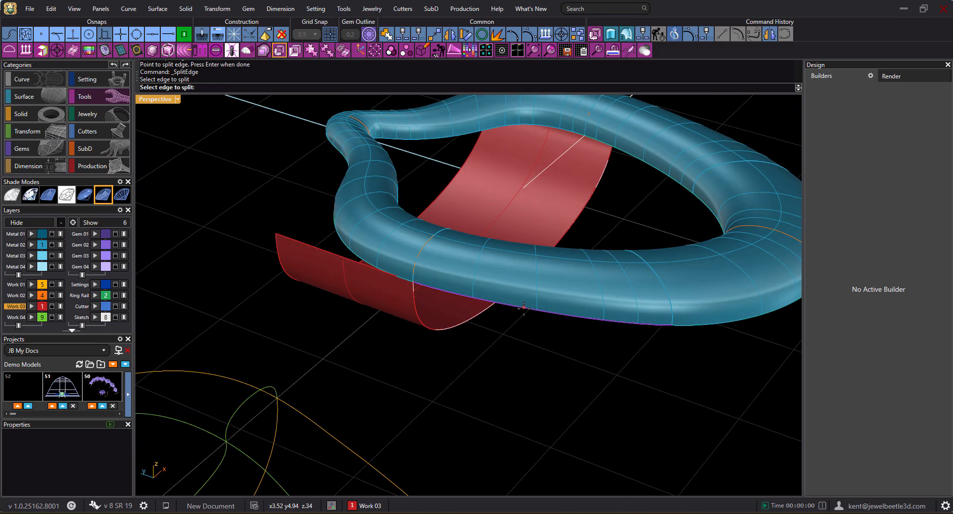
pyautogui.scroll(5, 421, 290)
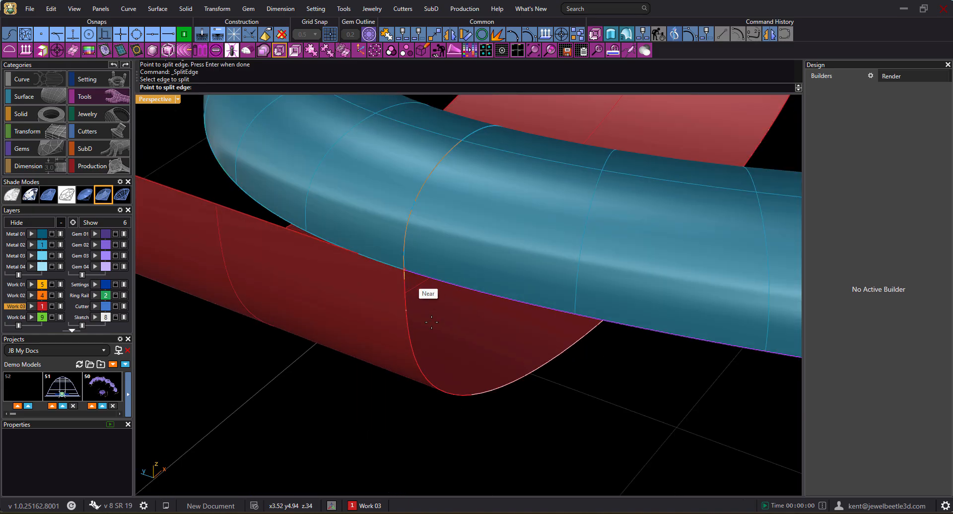
pyautogui.click(411, 277)
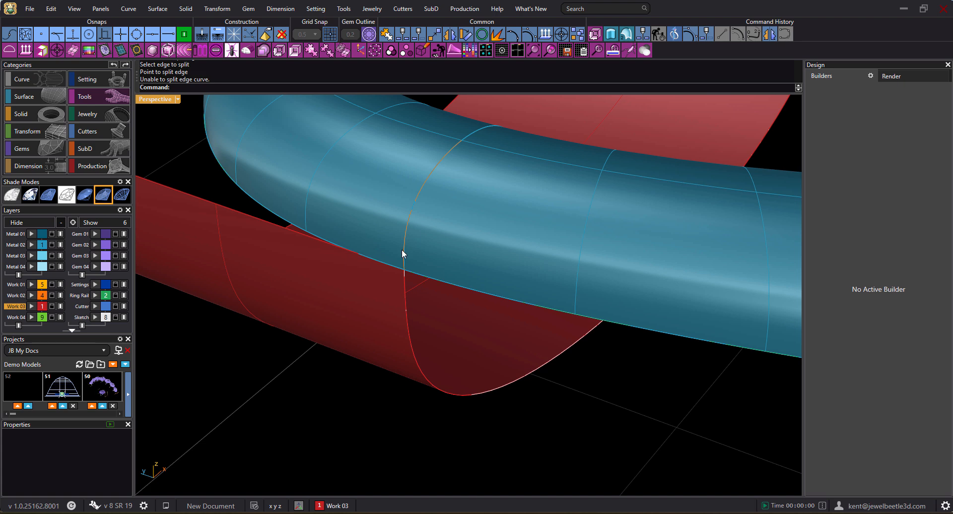
# Start a surface blend with chained edges and pick the first two lower outer edge segments around the petal's wide end
pyautogui.scroll(-5, 494, 338)
pyautogui.moveTo(457, 334); pyautogui.dragTo(426, 355, button='right')
pyautogui.click(47, 97)
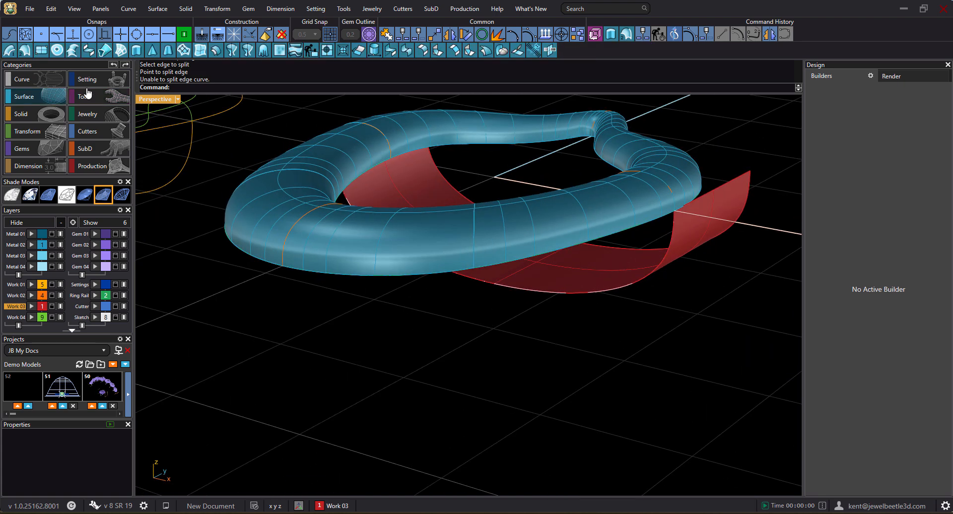
pyautogui.click(90, 53)
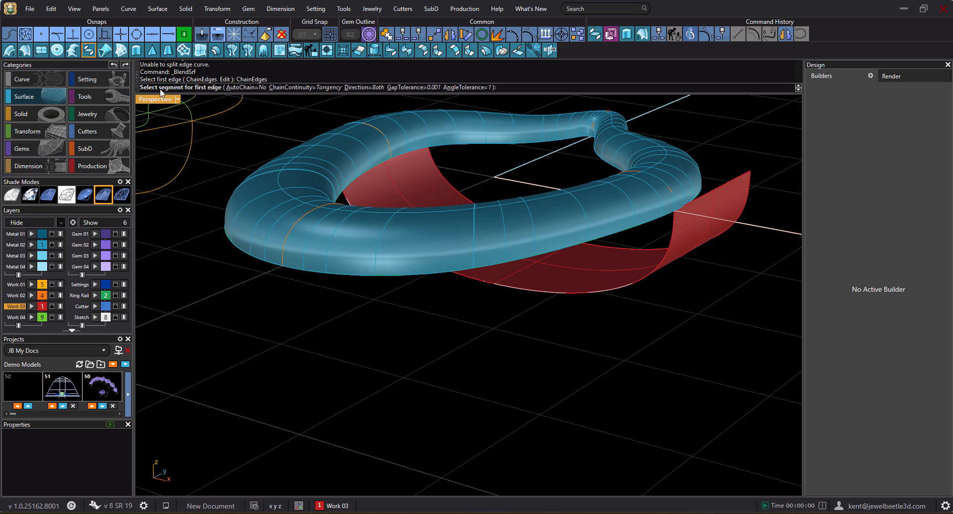
pyautogui.moveTo(229, 120); pyautogui.dragTo(284, 129, button='right')
pyautogui.moveTo(310, 190); pyautogui.dragTo(380, 239, button='right')
pyautogui.click(382, 233)
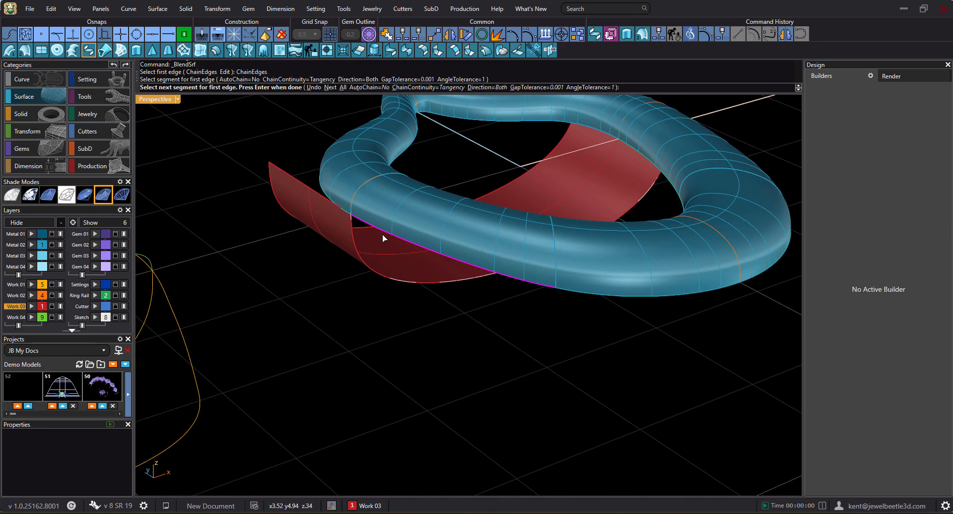
pyautogui.click(567, 290)
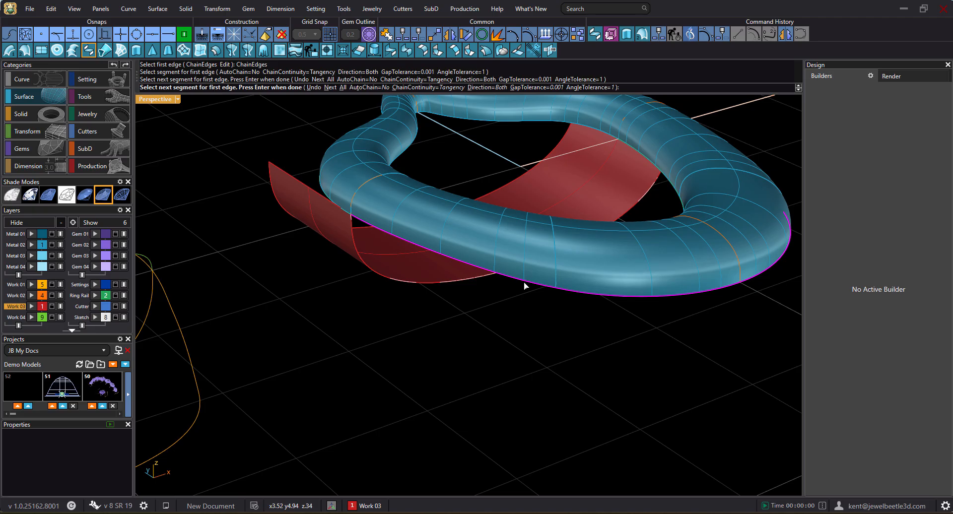
# Add the remaining lower outer edge segment up to the red extrusion and finish the first edge chain
pyautogui.moveTo(537, 306); pyautogui.dragTo(527, 324, button='right')
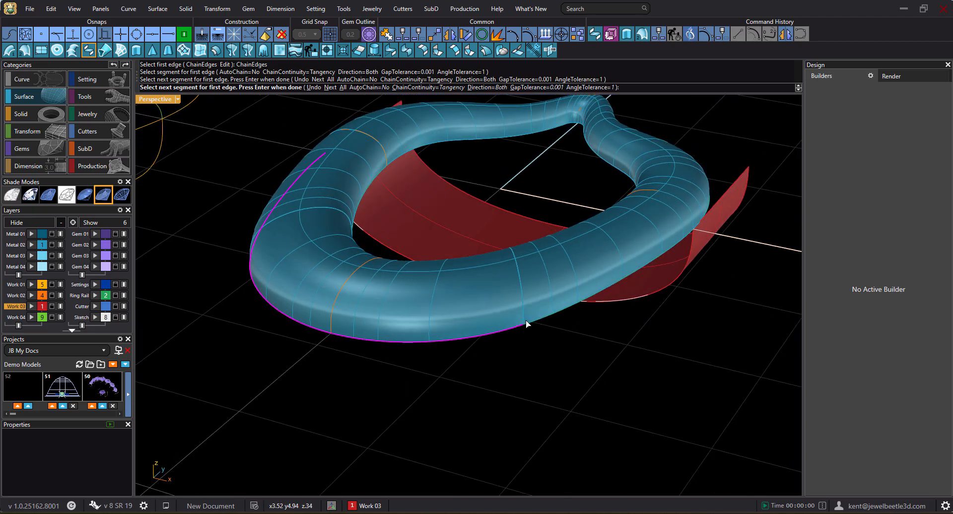
pyautogui.scroll(8, 526, 325)
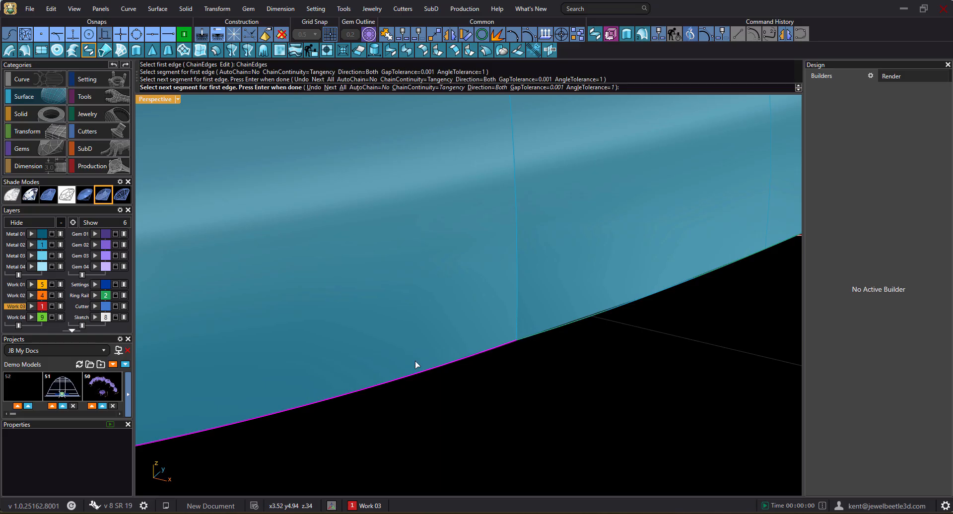
pyautogui.scroll(-5, 415, 364)
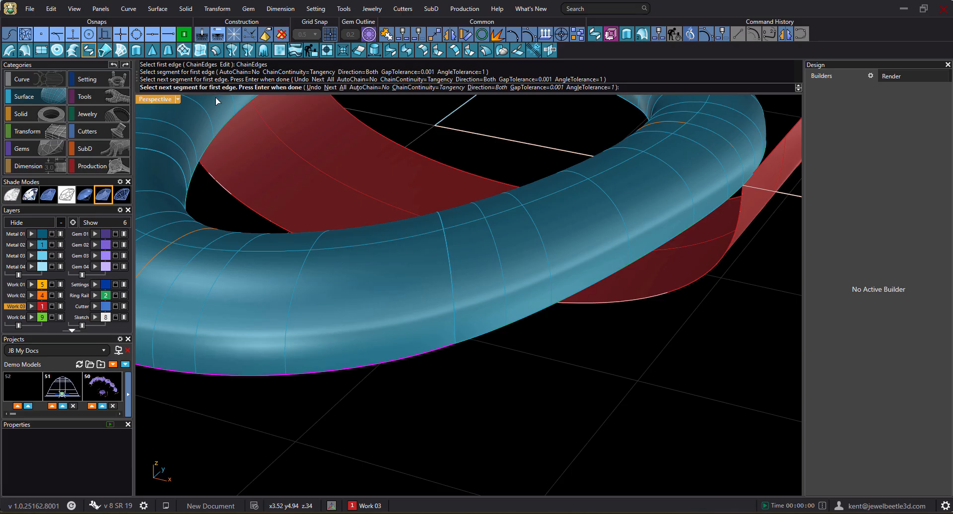
pyautogui.click(464, 343)
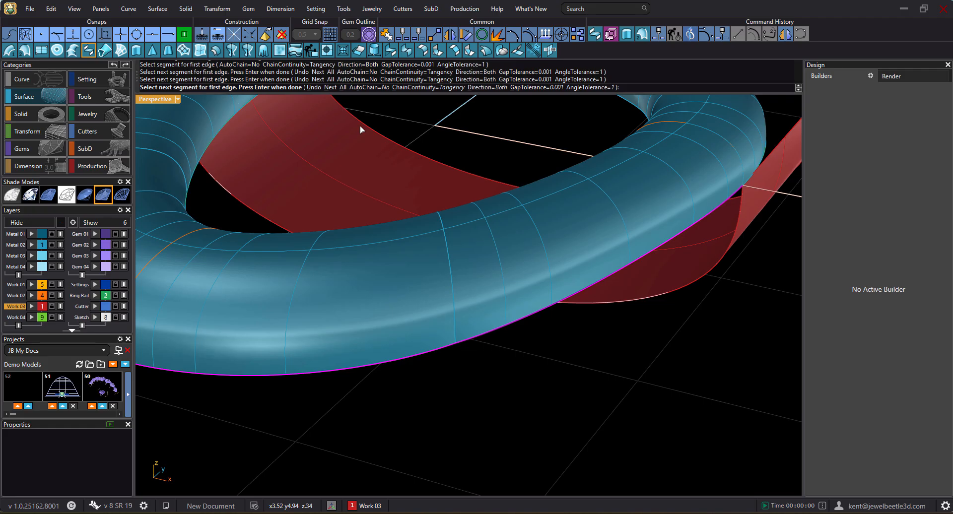
pyautogui.scroll(-7, 437, 208)
pyautogui.moveTo(549, 308); pyautogui.dragTo(562, 277, button='right')
pyautogui.press('Return')
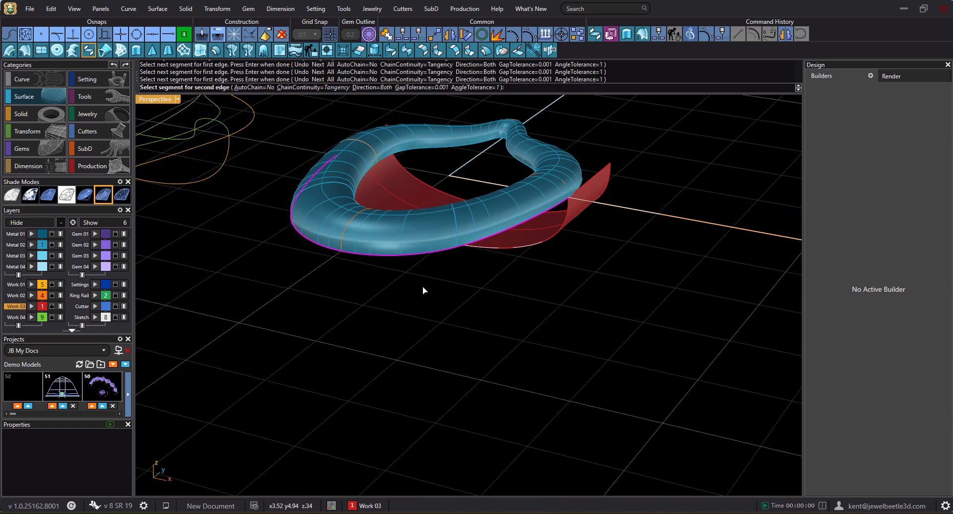
# Choose the red extrusion's U-shaped edge as the blend's second edge and finish the chain to bring up the blend adjustment
pyautogui.moveTo(378, 296); pyautogui.dragTo(460, 319, button='right')
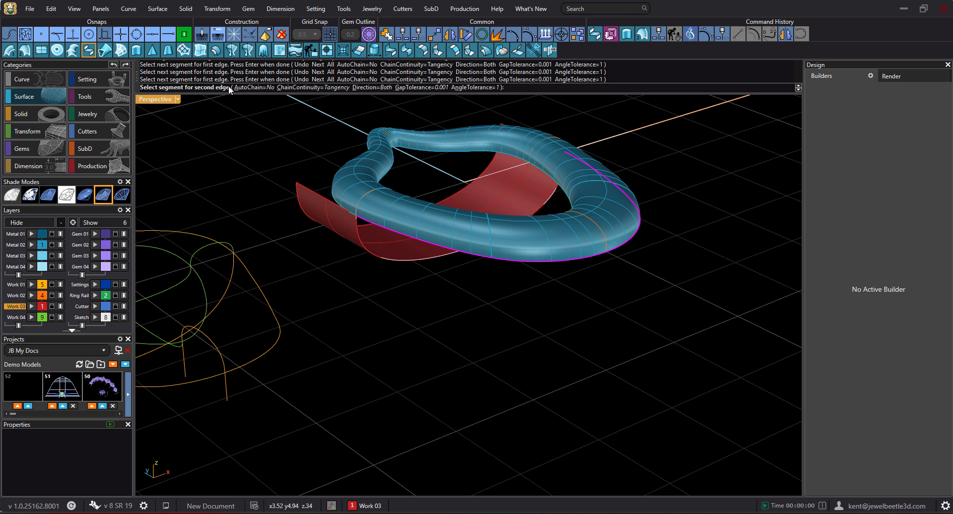
pyautogui.click(357, 232)
pyautogui.moveTo(463, 272); pyautogui.dragTo(389, 176, button='right')
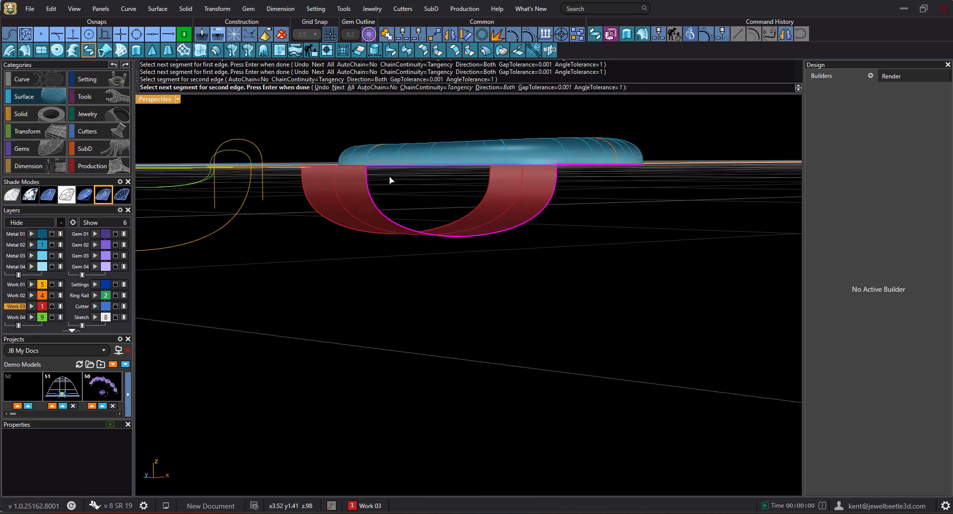
pyautogui.moveTo(531, 206); pyautogui.dragTo(472, 275, button='right')
pyautogui.rightClick(472, 271)
pyautogui.moveTo(407, 280); pyautogui.dragTo(360, 275, button='right')
pyautogui.moveTo(501, 115); pyautogui.dragTo(695, 156)
pyautogui.keyDown('shift'); pyautogui.moveTo(402, 290); pyautogui.dragTo(430, 280, button='right'); pyautogui.keyUp('shift')
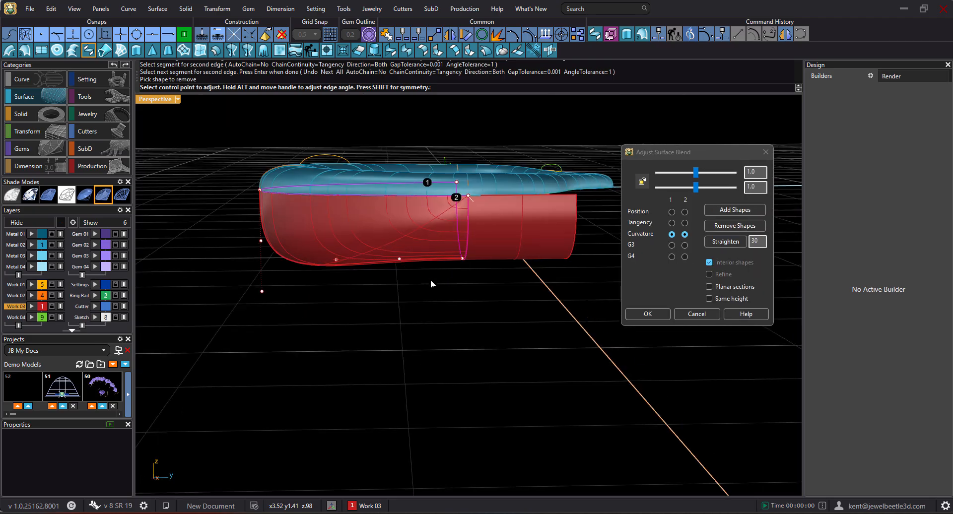
# Raise the blend's upper side handle at the petal's wide end to tighten the curvature, and accept the blend surface
pyautogui.click(259, 241)
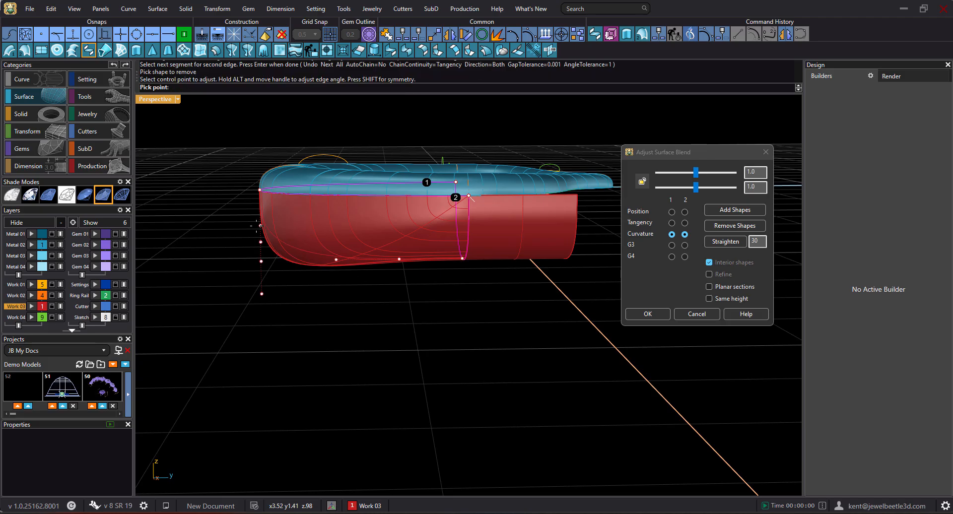
pyautogui.click(256, 227)
pyautogui.moveTo(296, 280); pyautogui.dragTo(531, 278, button='right')
pyautogui.rightClick(428, 328)
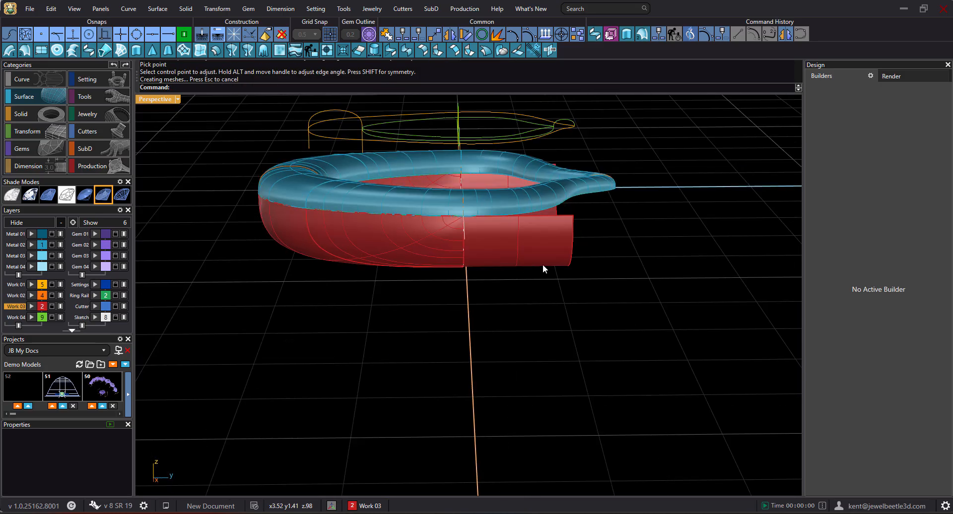
# Delete the red extruded U-shaped surface, keeping the blended underside
pyautogui.click(542, 263)
pyautogui.moveTo(475, 256); pyautogui.dragTo(436, 162, button='right')
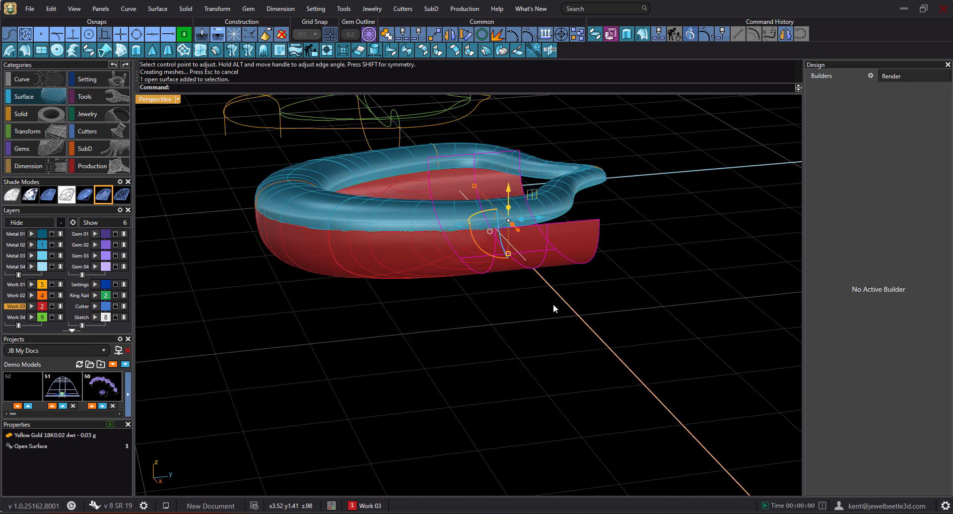
pyautogui.press('Delete')
pyautogui.moveTo(466, 283)
pyautogui.mouseDown(button='right')
pyautogui.moveTo(448, 289)
pyautogui.moveTo(457, 274)
pyautogui.mouseUp(button='right')
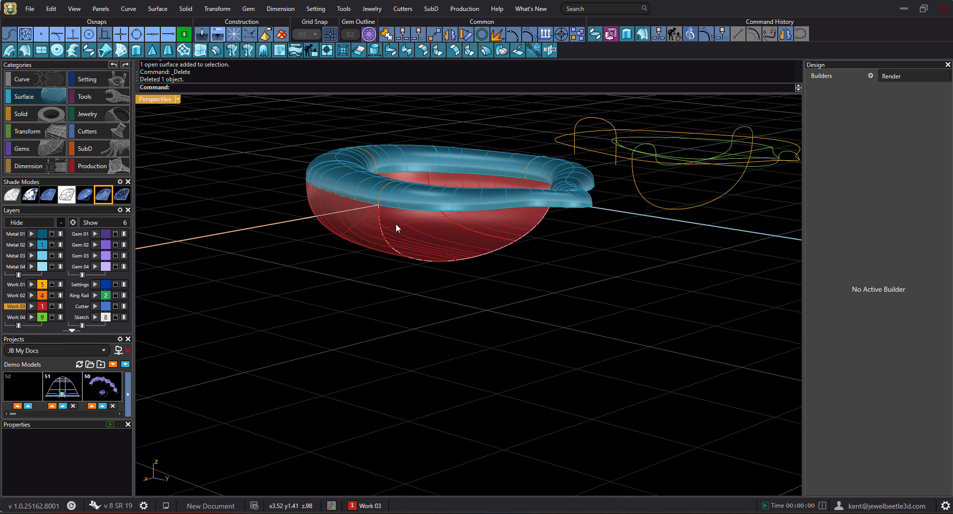
# Move the blended underside of the wide end onto the Metal 02 layer and clear the selection
pyautogui.click(361, 241)
pyautogui.click(32, 245)
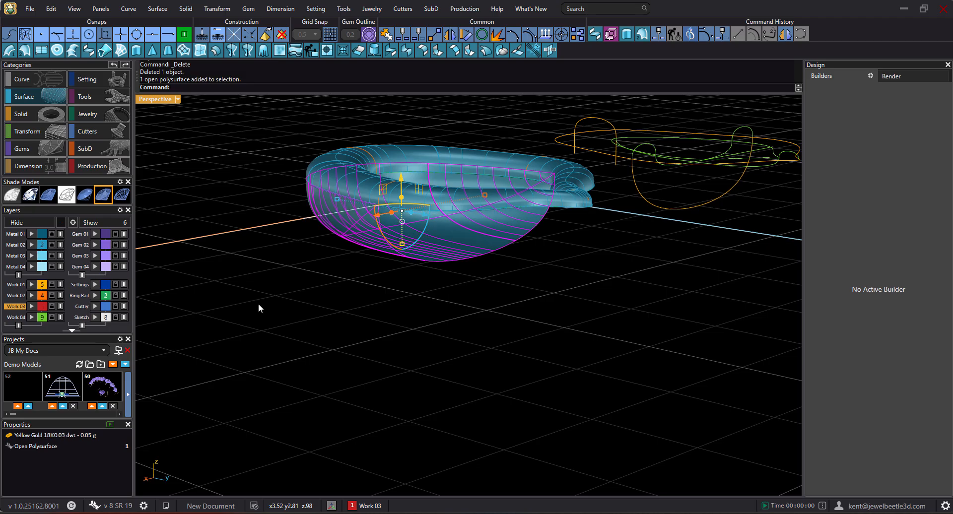
pyautogui.click(346, 300)
pyautogui.moveTo(352, 285)
pyautogui.mouseDown(button='right')
pyautogui.moveTo(357, 299)
pyautogui.moveTo(360, 285)
pyautogui.mouseUp(button='right')
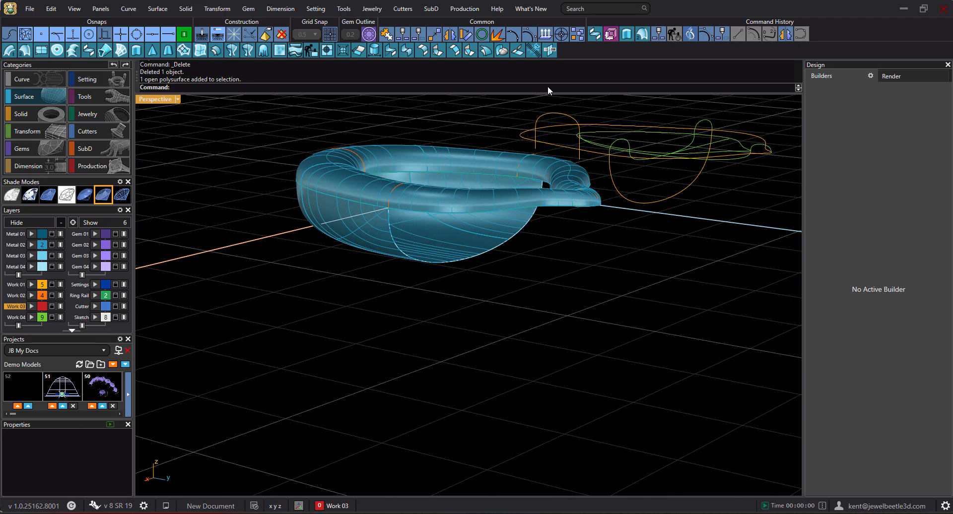
# Start a second chained-edge surface blend with the frame's lower outer edge around the pointed tip as first edge
pyautogui.click(594, 33)
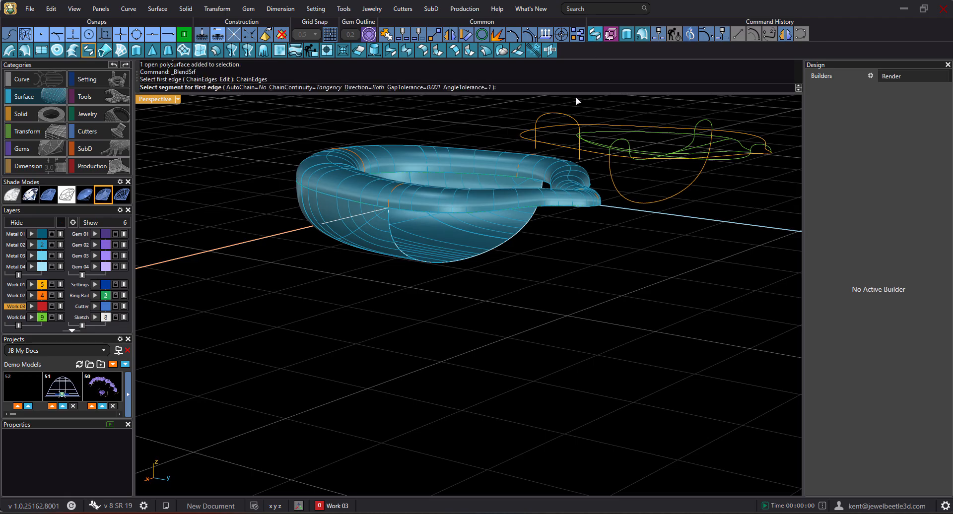
pyautogui.click(401, 210)
pyautogui.moveTo(469, 241)
pyautogui.mouseDown(button='right')
pyautogui.moveTo(355, 221)
pyautogui.moveTo(491, 224)
pyautogui.moveTo(455, 232)
pyautogui.mouseUp(button='right')
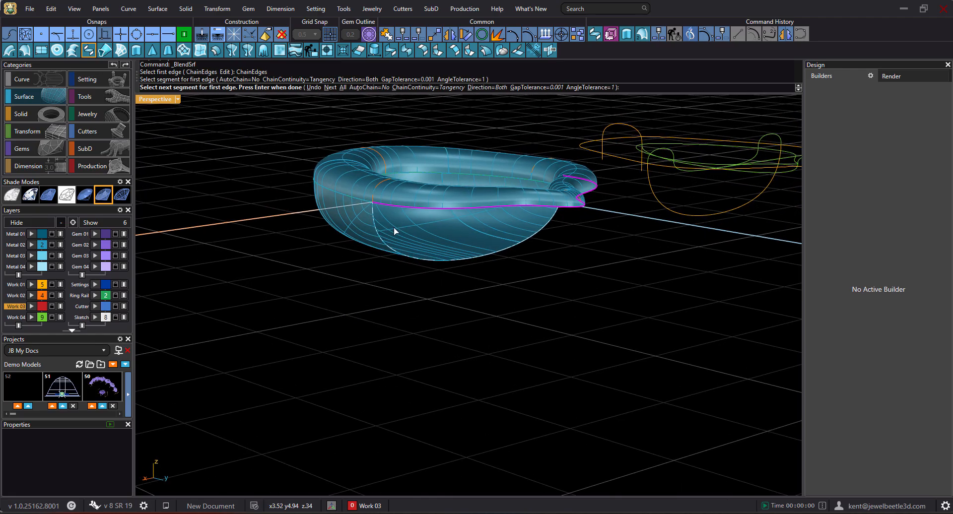
pyautogui.press('Return')
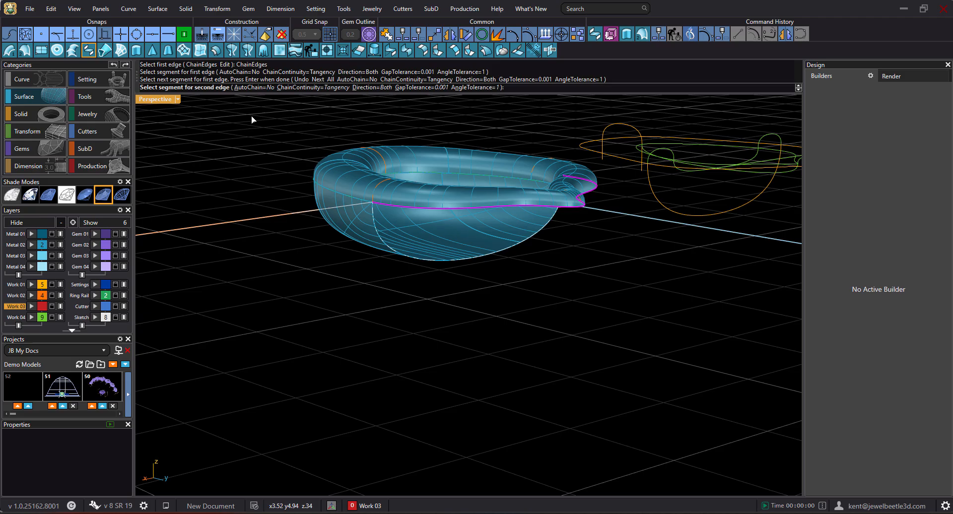
# Chain all segments of the underside's open U-shaped edge as the blend's second edge and finish the selection
pyautogui.click(373, 219)
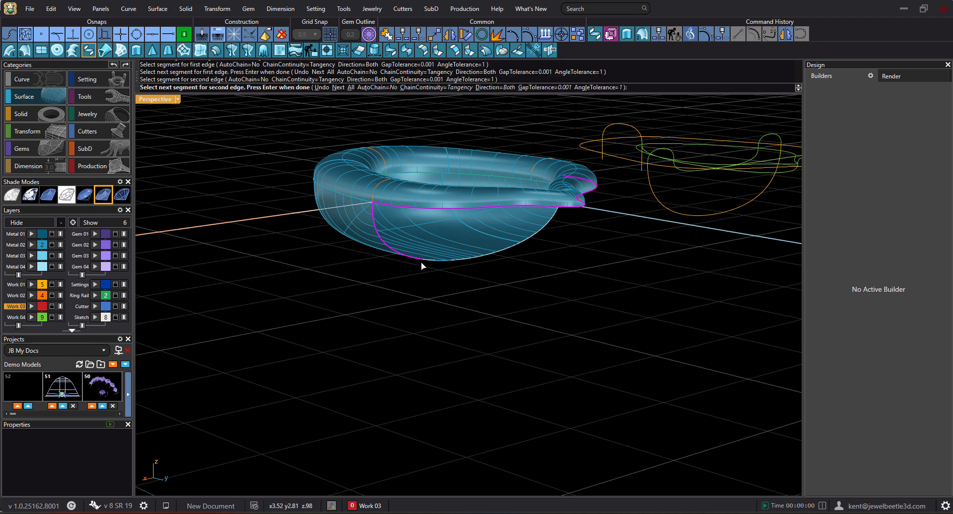
pyautogui.scroll(5, 427, 260)
pyautogui.moveTo(511, 278); pyautogui.dragTo(433, 278, button='right')
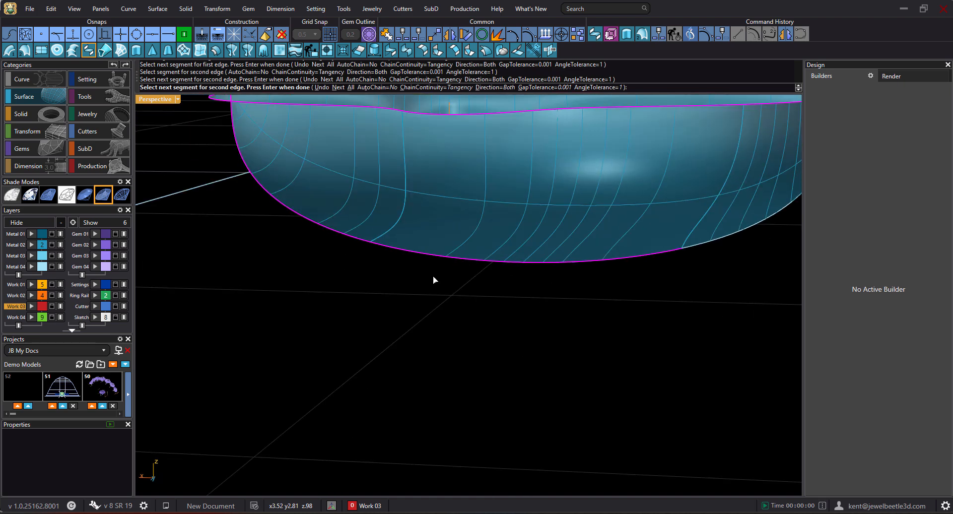
pyautogui.click(689, 249)
pyautogui.scroll(-5, 605, 254)
pyautogui.moveTo(606, 255); pyautogui.dragTo(437, 298, button='right')
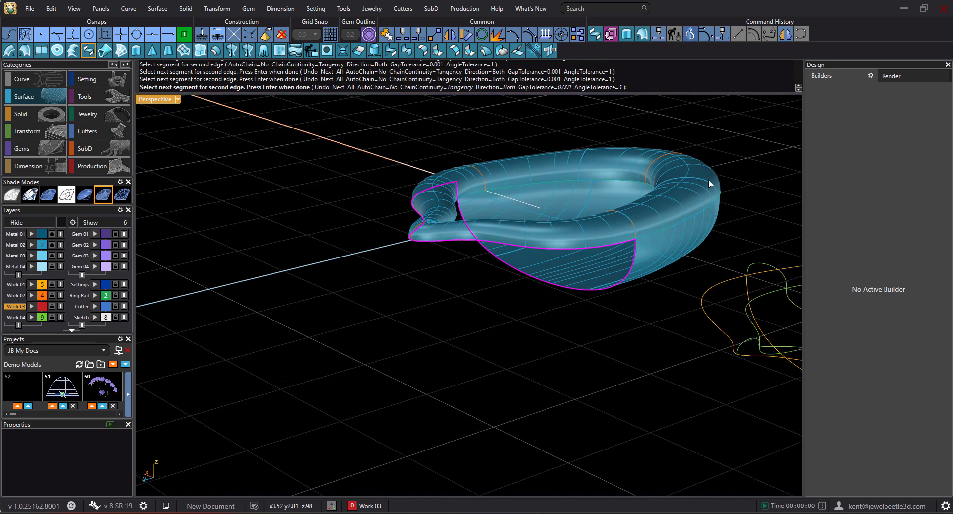
pyautogui.moveTo(540, 286); pyautogui.dragTo(655, 272, button='right')
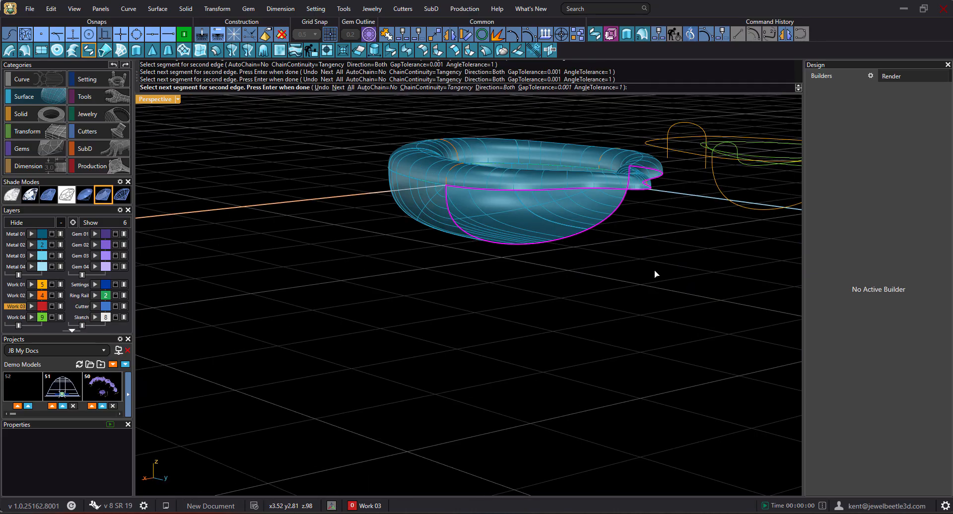
pyautogui.press('Return')
# Raise the side handle of the blend at the petal's pointed tip to reshape its profile
pyautogui.moveTo(579, 276); pyautogui.dragTo(534, 275, button='right')
pyautogui.moveTo(445, 279); pyautogui.dragTo(489, 298, button='right')
pyautogui.scroll(7, 504, 238)
pyautogui.click(511, 242)
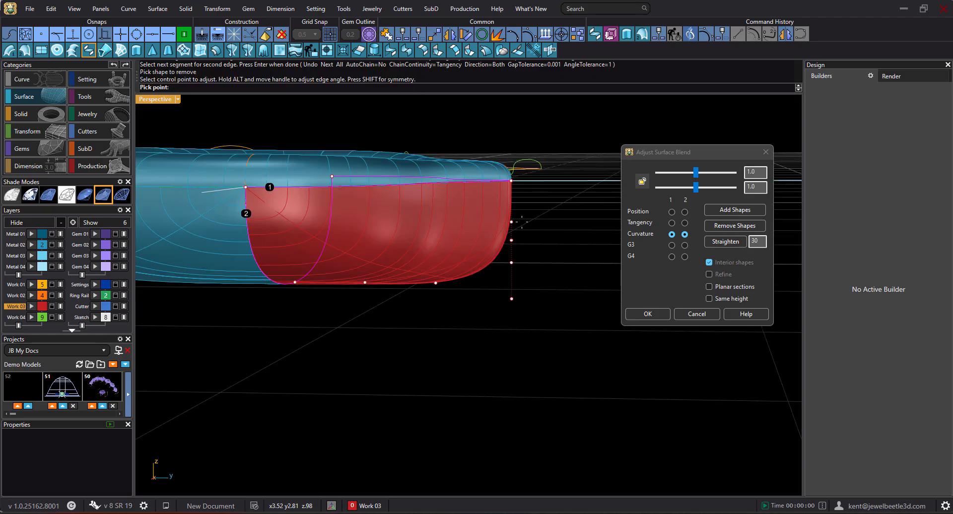
pyautogui.click(521, 222)
# Pull the blend's lower handle away from the pointed tip toward the wide end, and accept the surface
pyautogui.moveTo(427, 281); pyautogui.dragTo(487, 212, button='right')
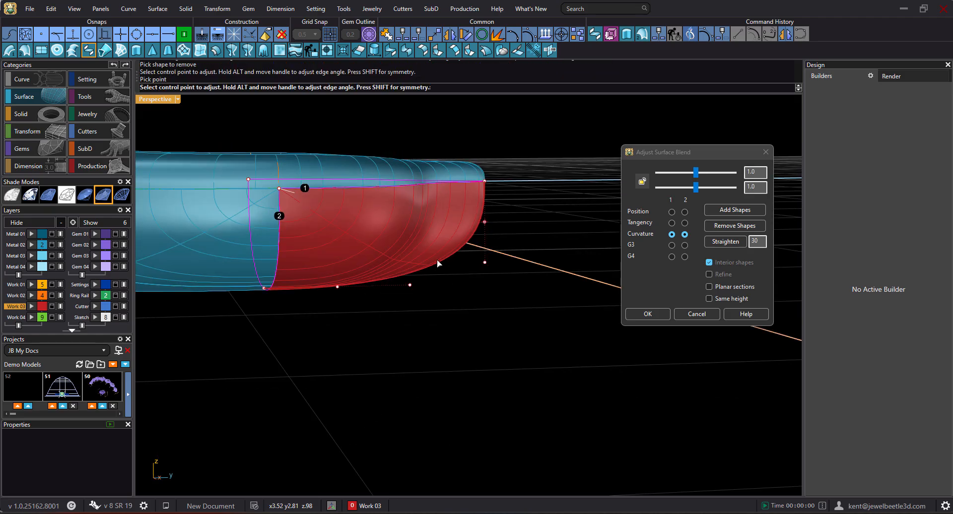
pyautogui.scroll(-4, 439, 259)
pyautogui.moveTo(458, 282); pyautogui.dragTo(432, 292, button='right')
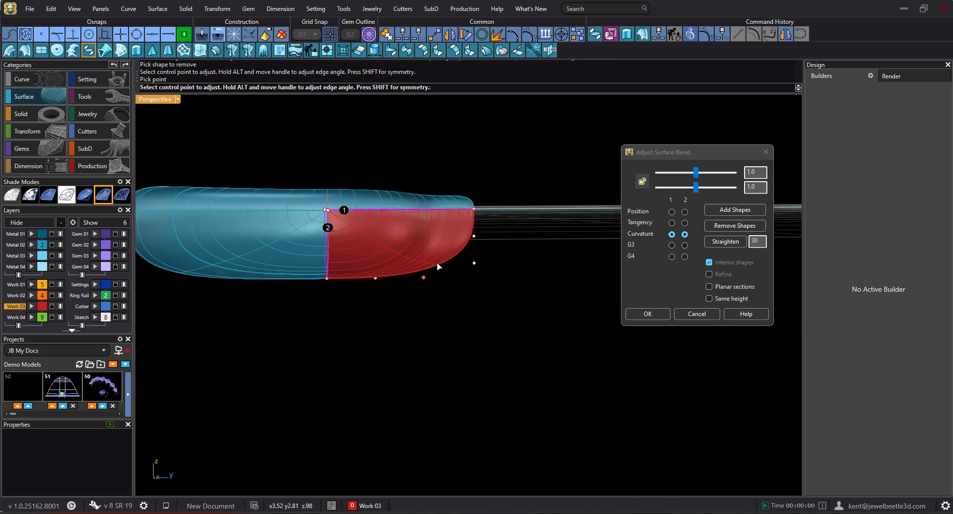
pyautogui.click(422, 279)
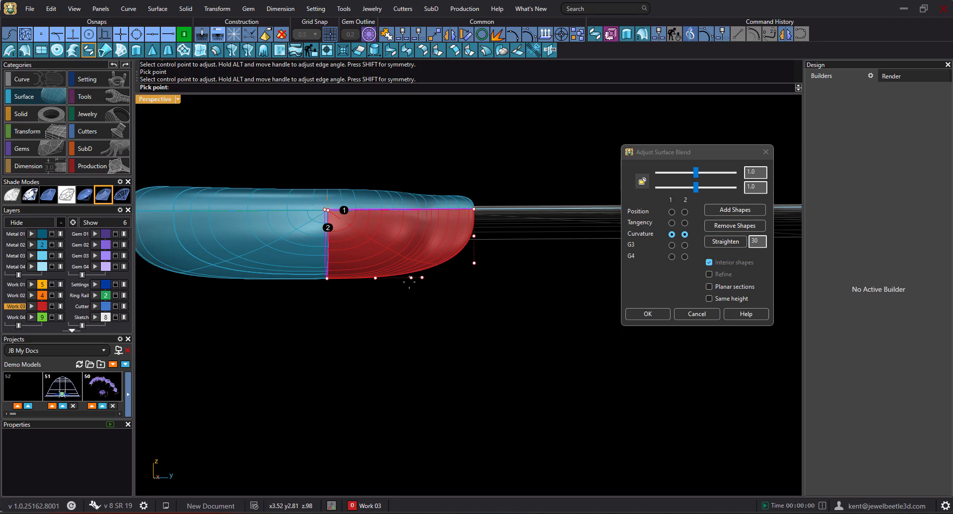
pyautogui.click(407, 280)
pyautogui.moveTo(517, 244); pyautogui.dragTo(472, 232, button='right')
pyautogui.click(647, 313)
# Move the blended surface under the pointed tip onto the Metal 02 layer and inspect the closed petal
pyautogui.click(472, 232)
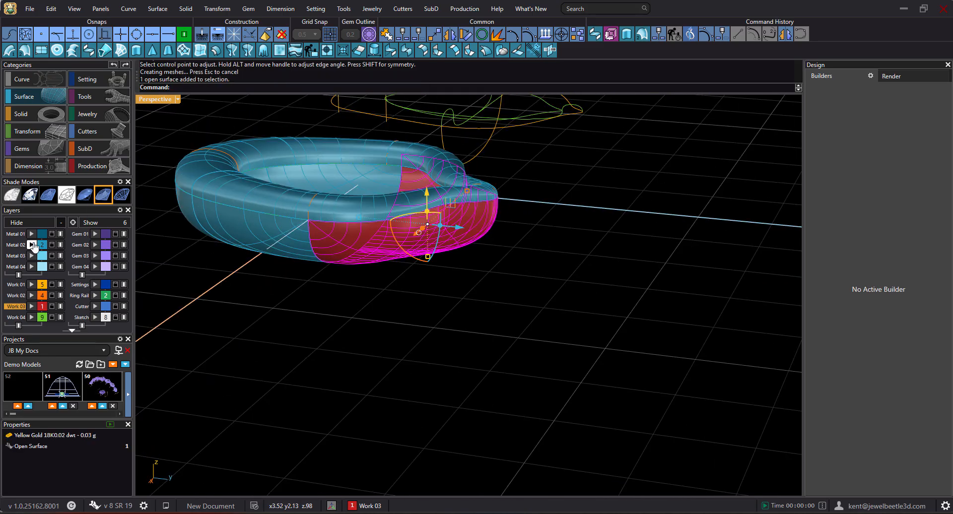
pyautogui.click(31, 244)
pyautogui.click(372, 347)
pyautogui.moveTo(372, 344); pyautogui.dragTo(469, 353, button='right')
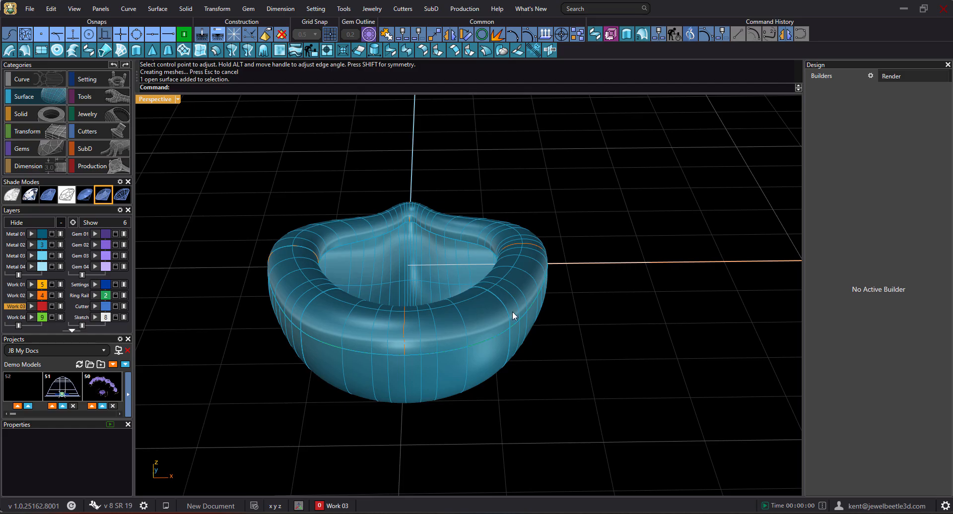
pyautogui.moveTo(513, 315); pyautogui.dragTo(351, 228, button='right')
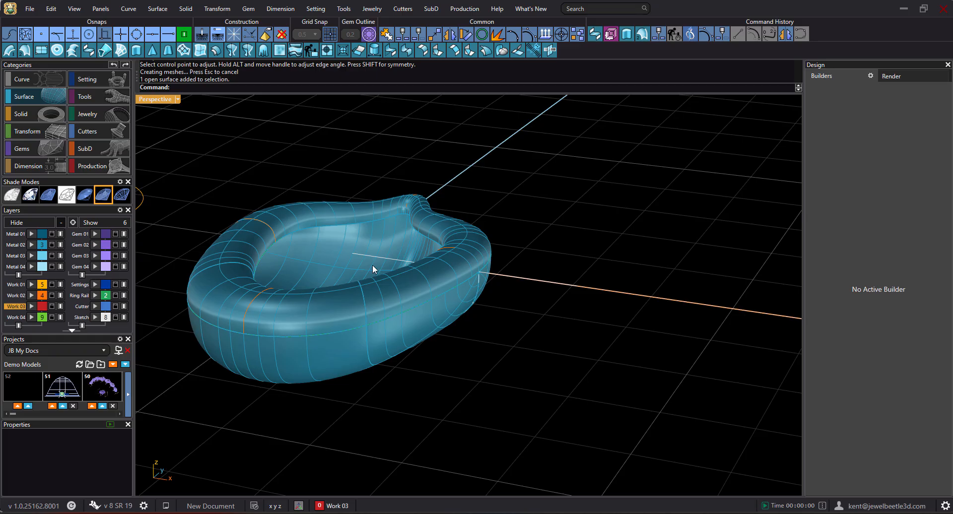
pyautogui.moveTo(374, 270); pyautogui.dragTo(363, 150, button='right')
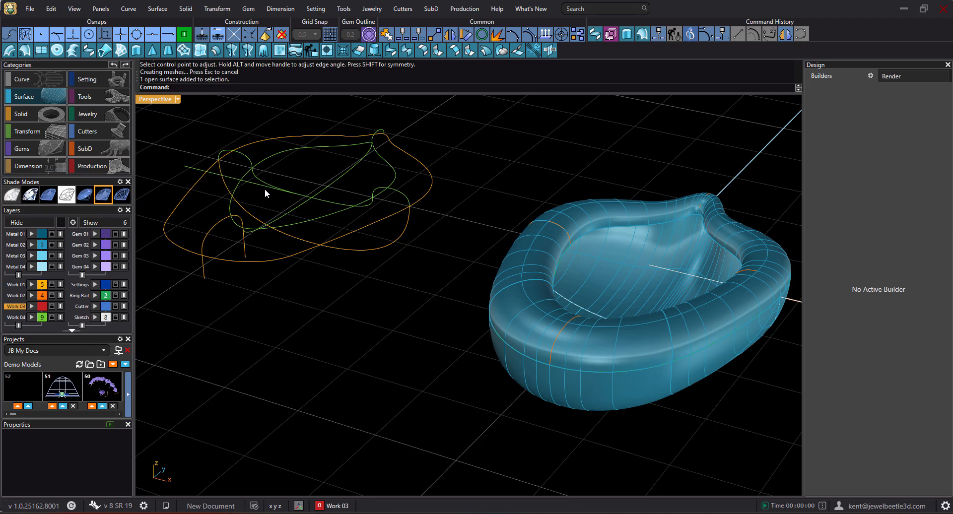
# Lower the straight sketch line crossing the petal's opening vertically into the hollow, and deselect it
pyautogui.moveTo(649, 266); pyautogui.dragTo(761, 290, button='right')
pyautogui.click(666, 240)
pyautogui.click(692, 268)
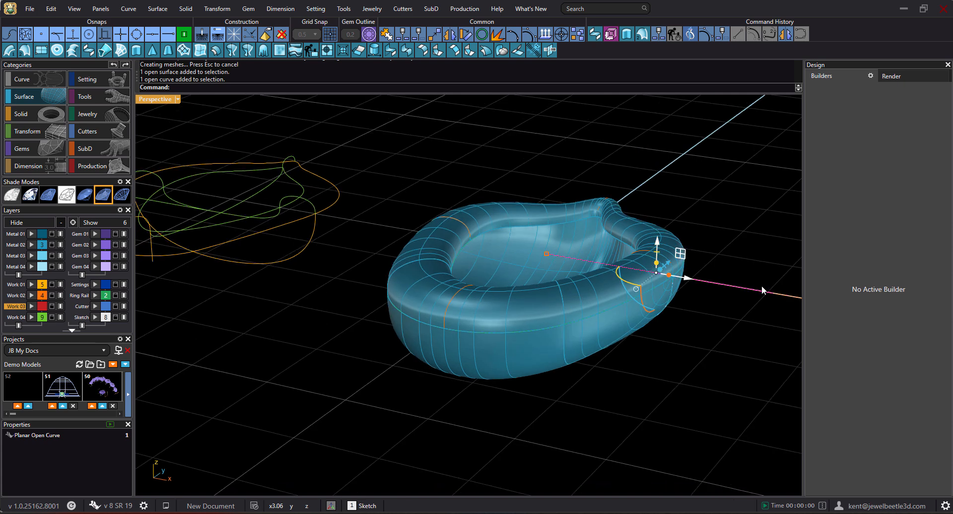
pyautogui.moveTo(669, 320); pyautogui.dragTo(666, 317, button='right')
pyautogui.keyDown('shift'); pyautogui.moveTo(602, 330); pyautogui.dragTo(637, 331, button='right'); pyautogui.keyUp('shift')
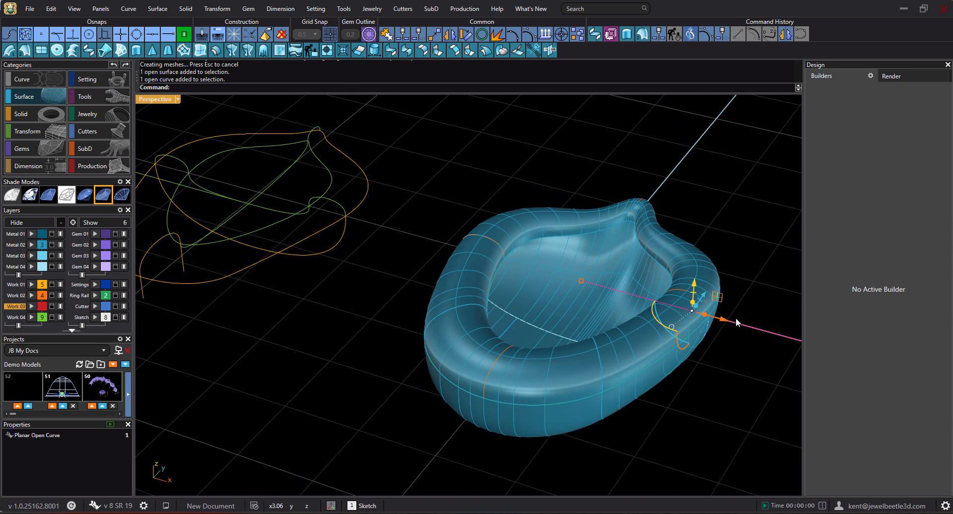
pyautogui.moveTo(703, 281); pyautogui.dragTo(686, 267, button='right')
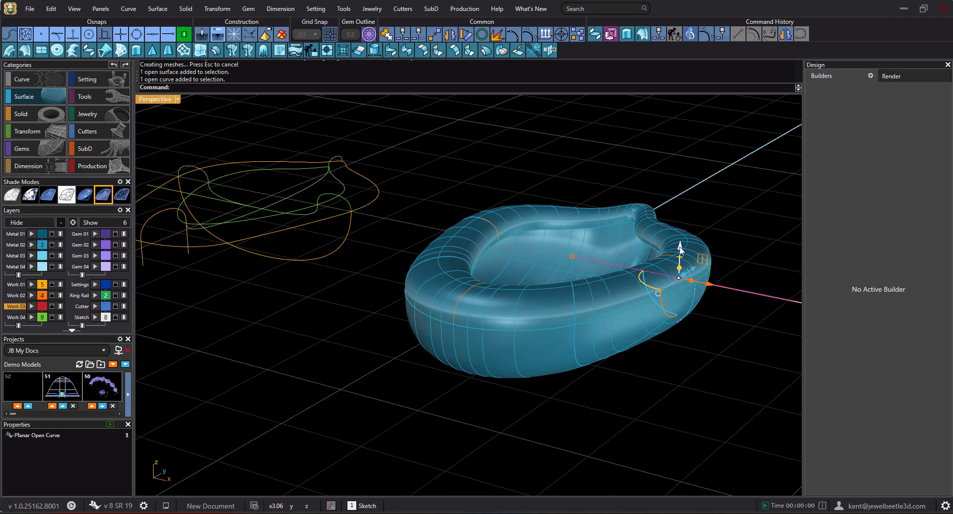
pyautogui.moveTo(682, 256)
pyautogui.mouseDown()
pyautogui.moveTo(604, 279)
pyautogui.moveTo(592, 272)
pyautogui.mouseUp()
pyautogui.moveTo(579, 265)
pyautogui.mouseDown(button='right')
pyautogui.moveTo(577, 298)
pyautogui.moveTo(567, 274)
pyautogui.moveTo(521, 277)
pyautogui.moveTo(547, 287)
pyautogui.mouseUp(button='right')
pyautogui.click(759, 252)
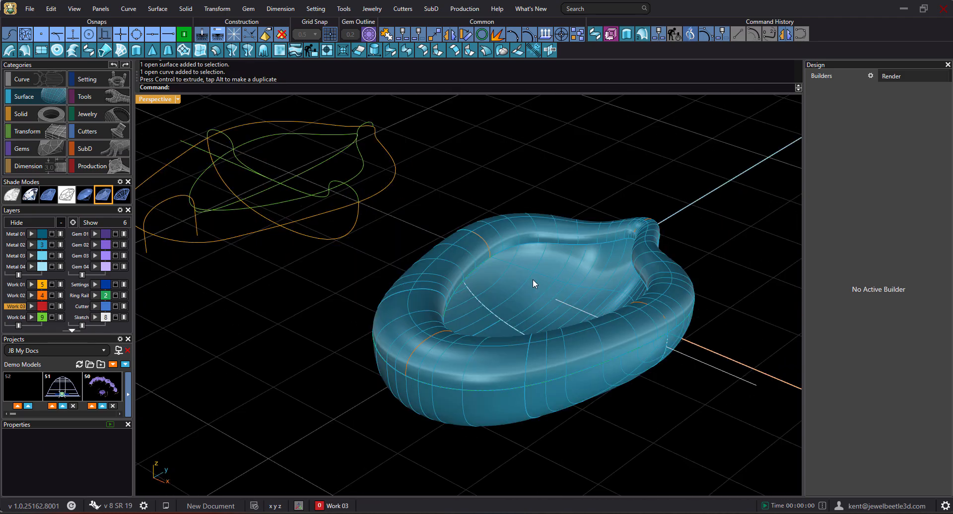
# Make Work 04 the current layer
pyautogui.moveTo(563, 261); pyautogui.dragTo(569, 283, button='right')
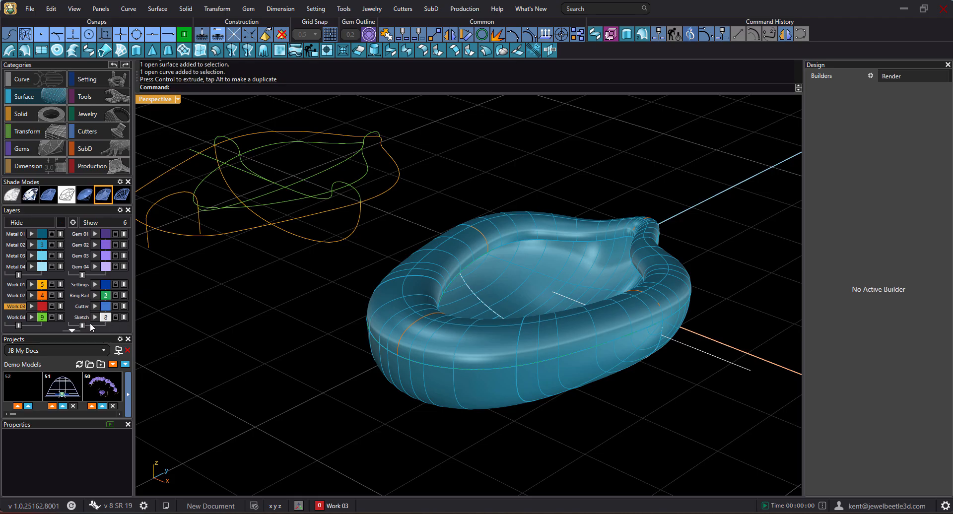
pyautogui.click(79, 286)
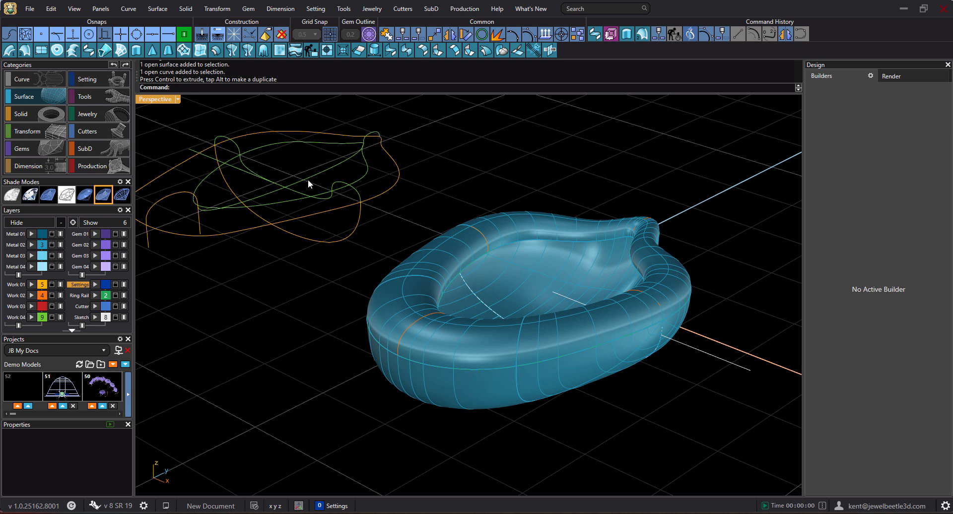
pyautogui.moveTo(15, 317); pyautogui.dragTo(63, 337)
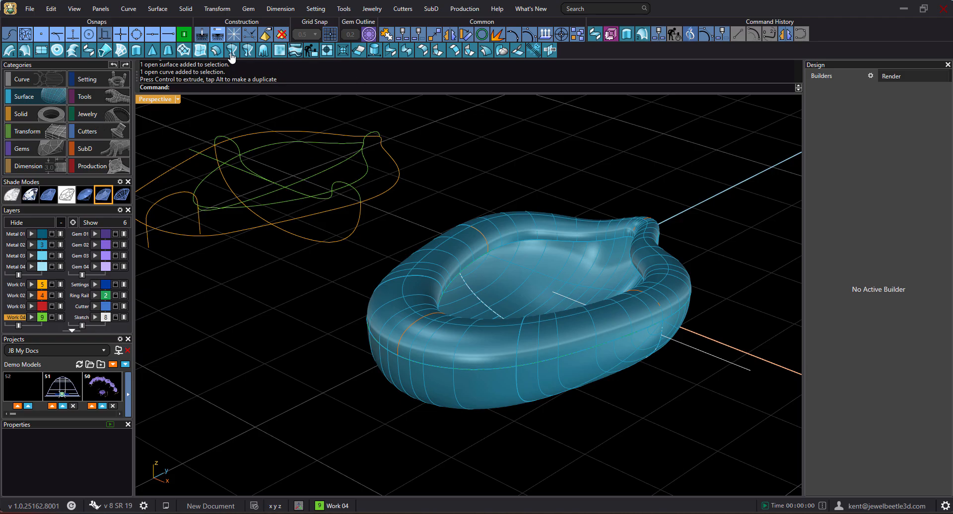
# Start a blend curve from the inner end of the side profile to the near end of the straight line in the hollow
pyautogui.click(42, 78)
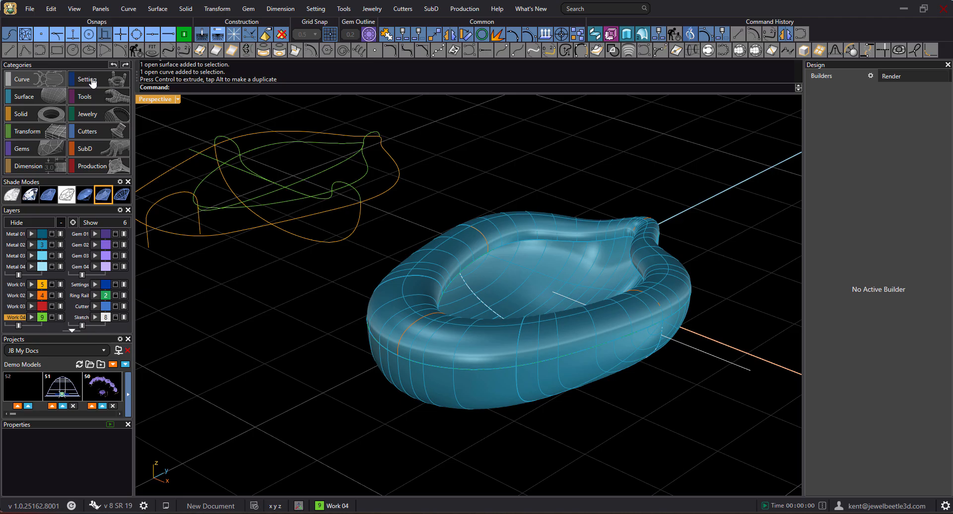
pyautogui.click(184, 51)
pyautogui.scroll(4, 488, 252)
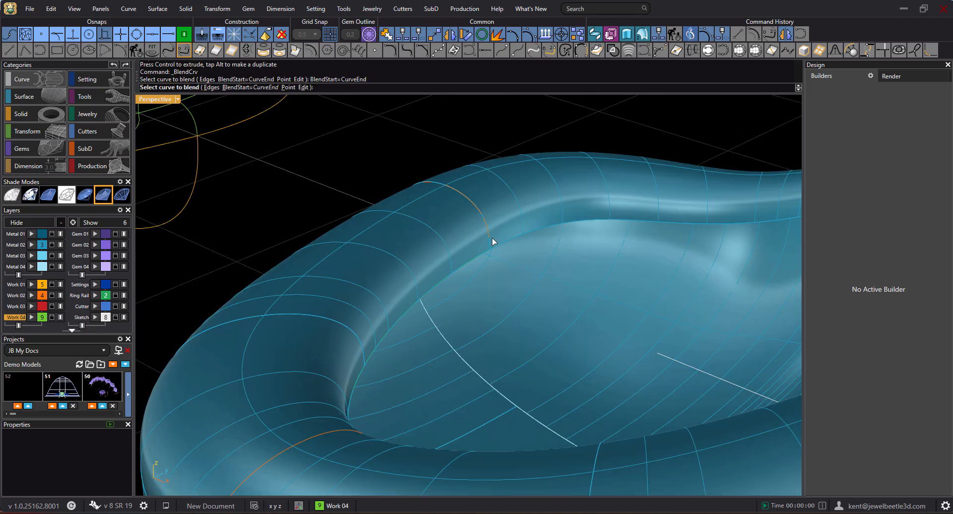
pyautogui.click(490, 246)
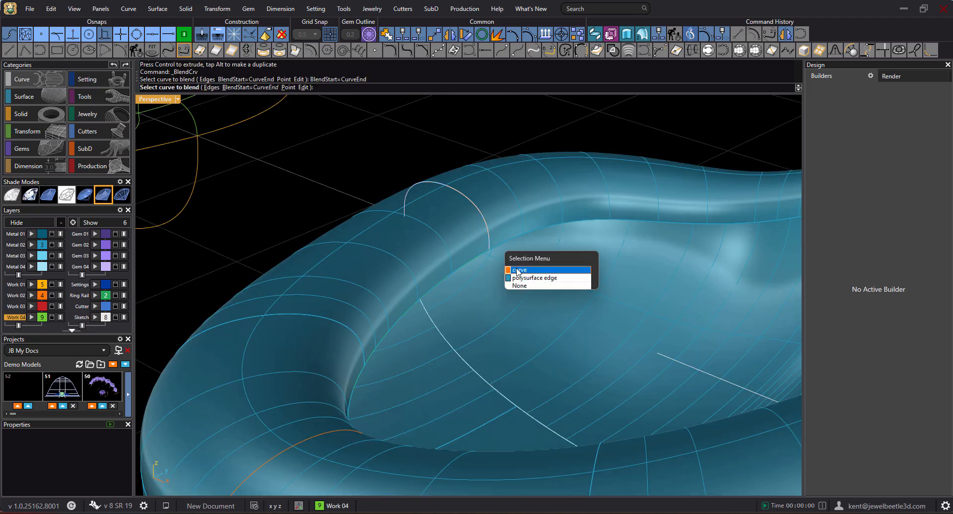
pyautogui.click(518, 273)
pyautogui.click(661, 356)
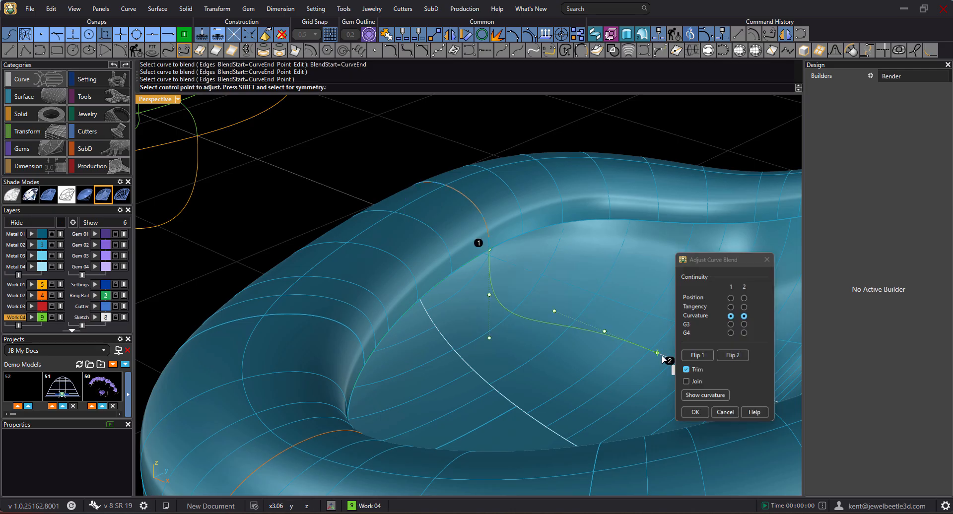
# Shorten the blend curve's handle at the side profile so the curve turns sooner into the hollow
pyautogui.moveTo(585, 301); pyautogui.dragTo(558, 279, button='right')
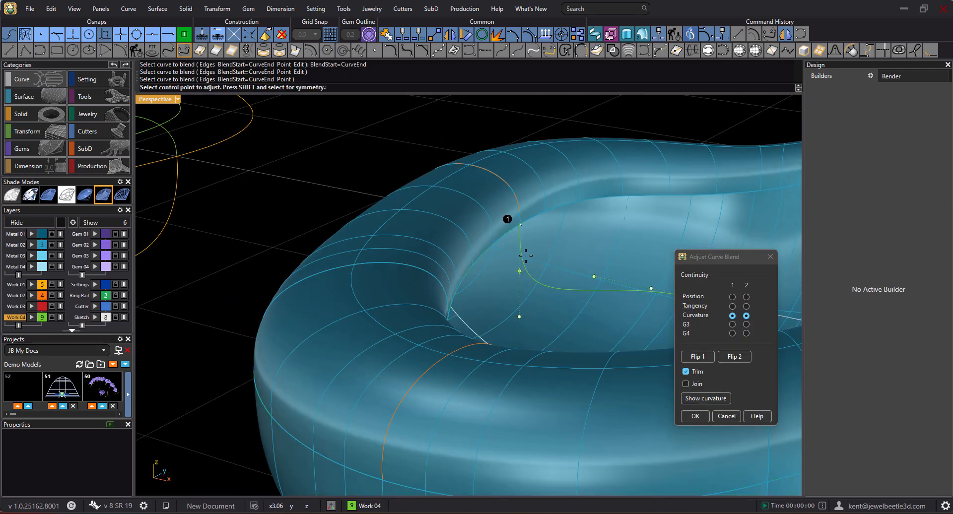
pyautogui.click(526, 255)
pyautogui.click(531, 258)
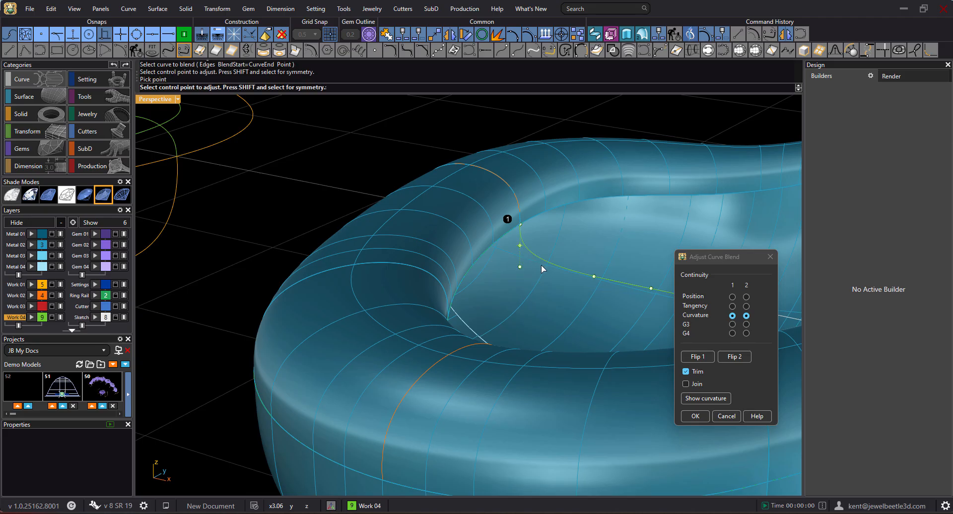
# Move the blend curve's two handles on the straight-line side closer to the line's end
pyautogui.scroll(-4, 541, 264)
pyautogui.moveTo(548, 262); pyautogui.dragTo(402, 228, button='right')
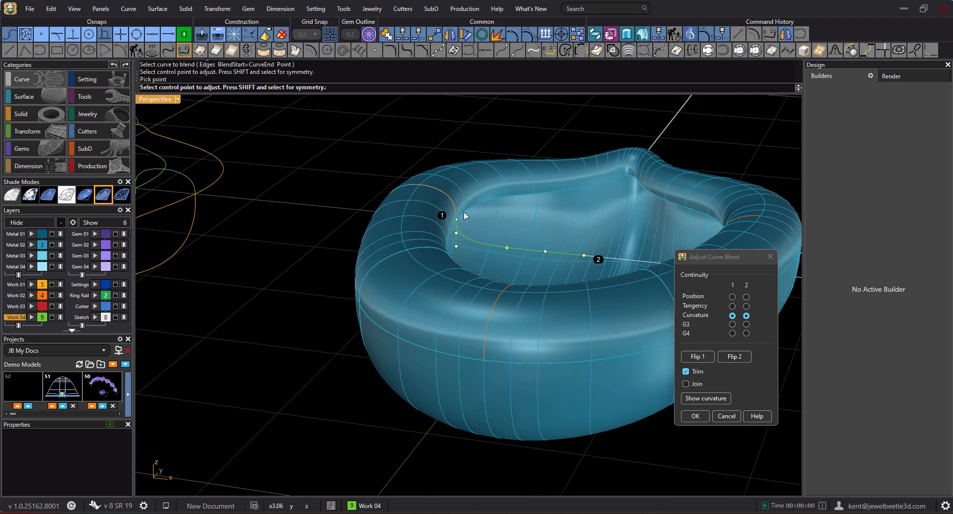
pyautogui.scroll(-3, 573, 252)
pyautogui.scroll(5, 571, 253)
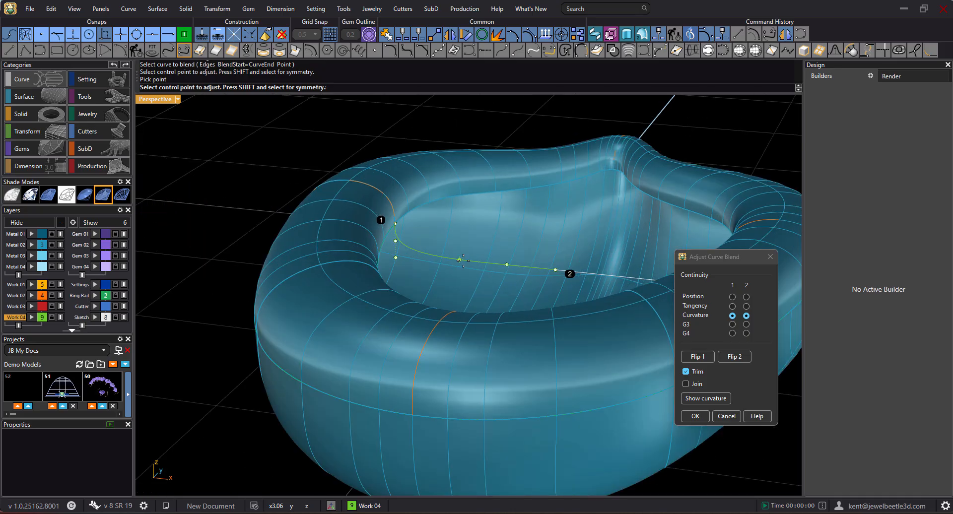
pyautogui.click(462, 260)
pyautogui.click(481, 263)
pyautogui.click(507, 265)
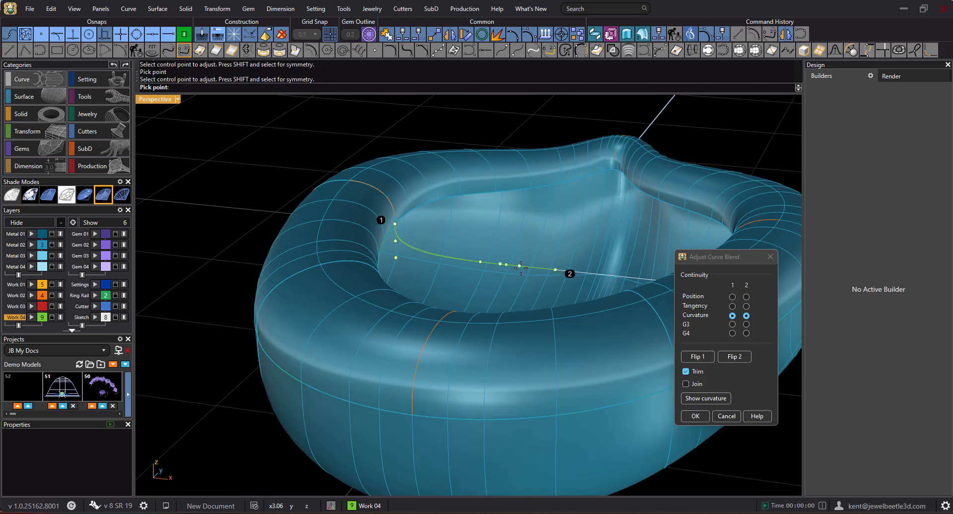
pyautogui.click(523, 266)
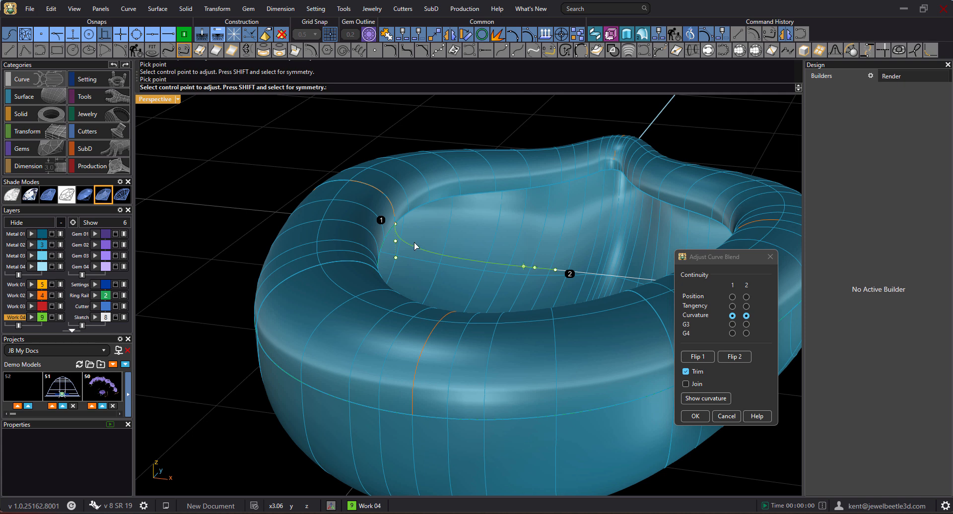
# Fine-tune the blend curve's handle beneath the side profile, and accept the curve
pyautogui.scroll(4, 399, 225)
pyautogui.click(389, 271)
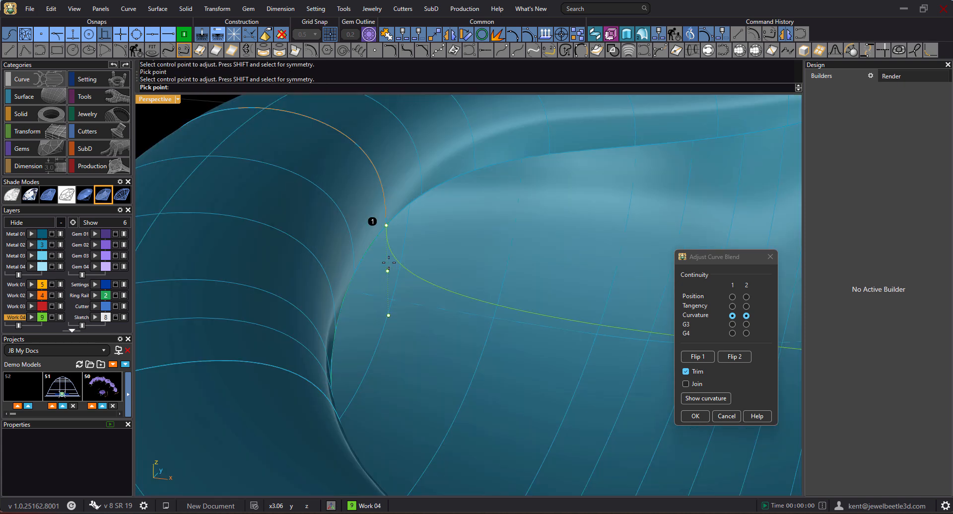
pyautogui.click(418, 269)
pyautogui.scroll(-4, 429, 184)
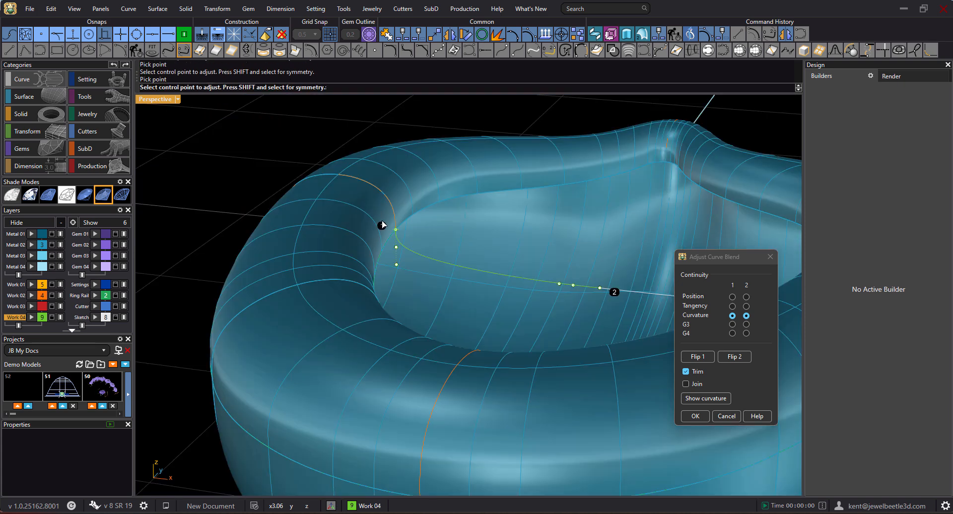
pyautogui.keyDown('shift'); pyautogui.moveTo(576, 268); pyautogui.dragTo(496, 237, button='right'); pyautogui.keyUp('shift')
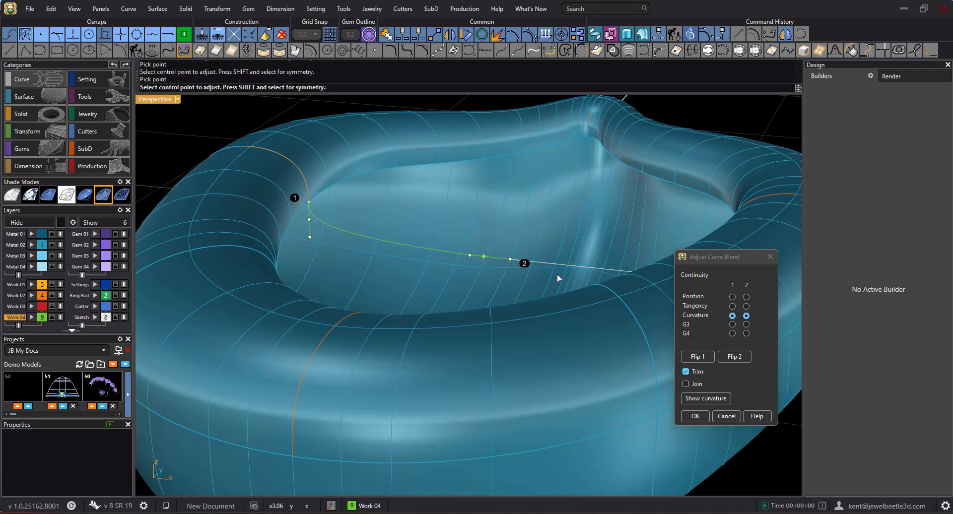
pyautogui.click(695, 416)
# Draw a guide line about 0.56 long in the Y direction from the blend curve's end at the hollow's centre
pyautogui.moveTo(536, 283); pyautogui.dragTo(510, 261, button='right')
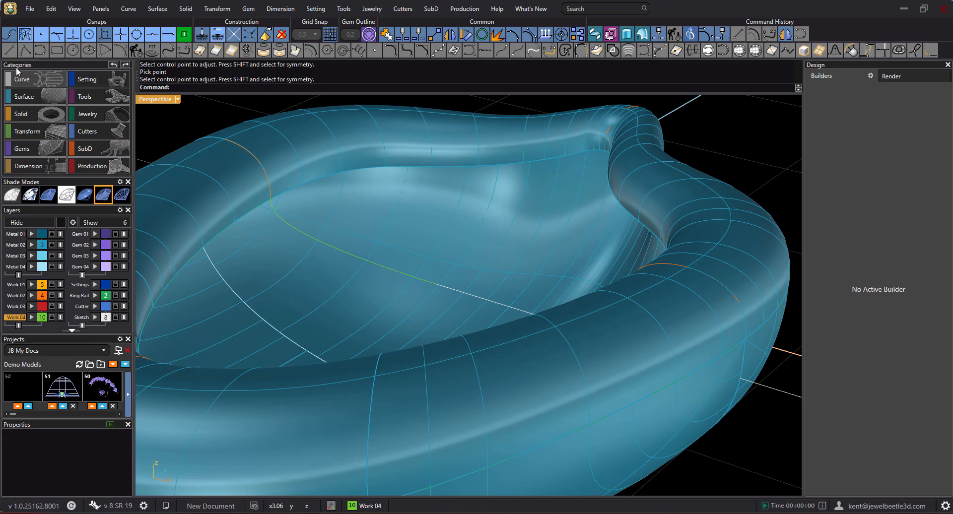
pyautogui.click(9, 49)
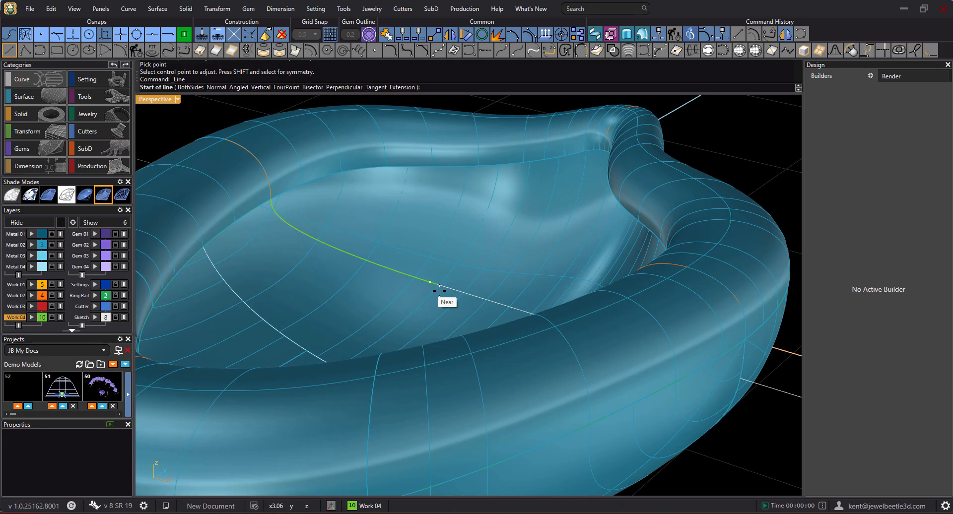
pyautogui.moveTo(453, 289); pyautogui.dragTo(451, 239, button='right')
pyautogui.scroll(-5, 450, 263)
pyautogui.moveTo(536, 312); pyautogui.dragTo(497, 352, button='right')
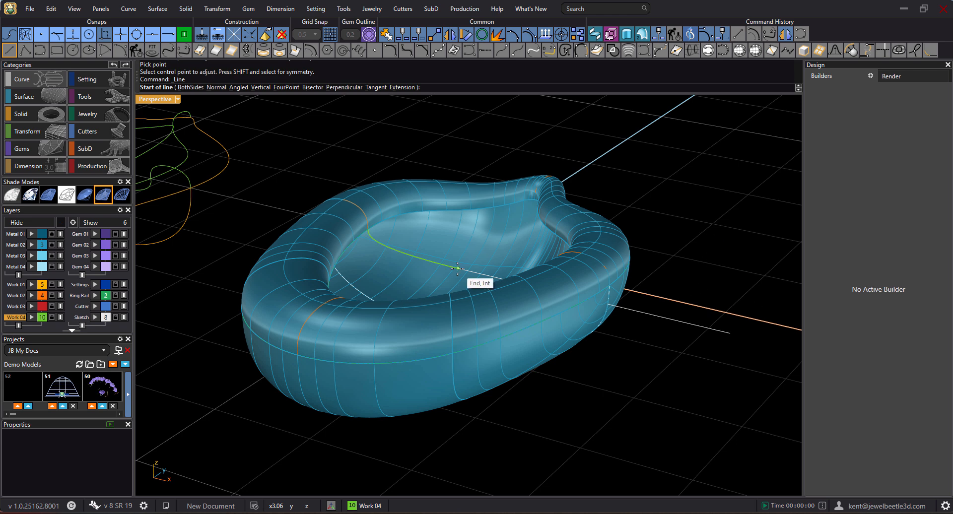
pyautogui.click(458, 267)
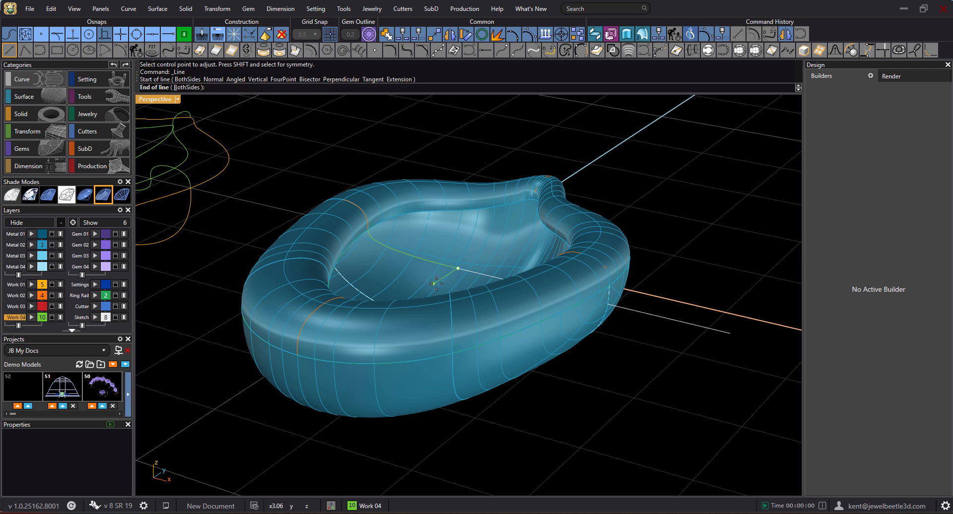
pyautogui.click(489, 251)
# Hide the Metal 02 layer and check the remaining curves from several angles
pyautogui.moveTo(479, 268); pyautogui.dragTo(445, 288, button='right')
pyautogui.click(60, 245)
pyautogui.moveTo(357, 266); pyautogui.dragTo(430, 237, button='right')
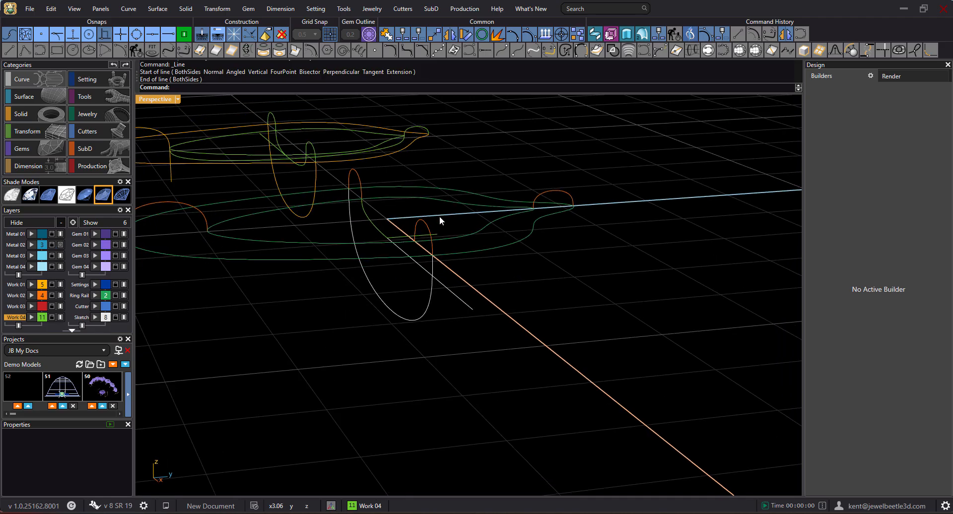
pyautogui.moveTo(419, 240); pyautogui.dragTo(436, 219, button='right')
pyautogui.click(218, 34)
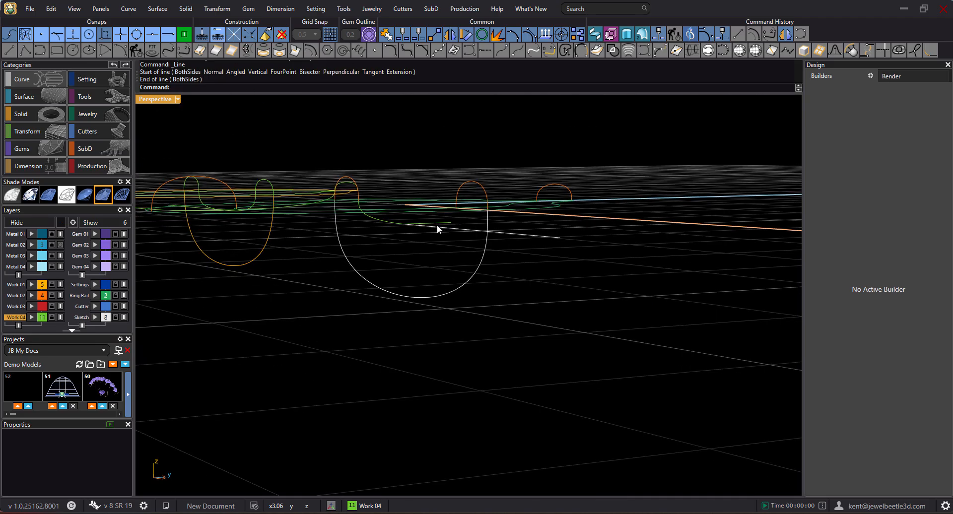
pyautogui.moveTo(435, 231); pyautogui.dragTo(420, 248, button='right')
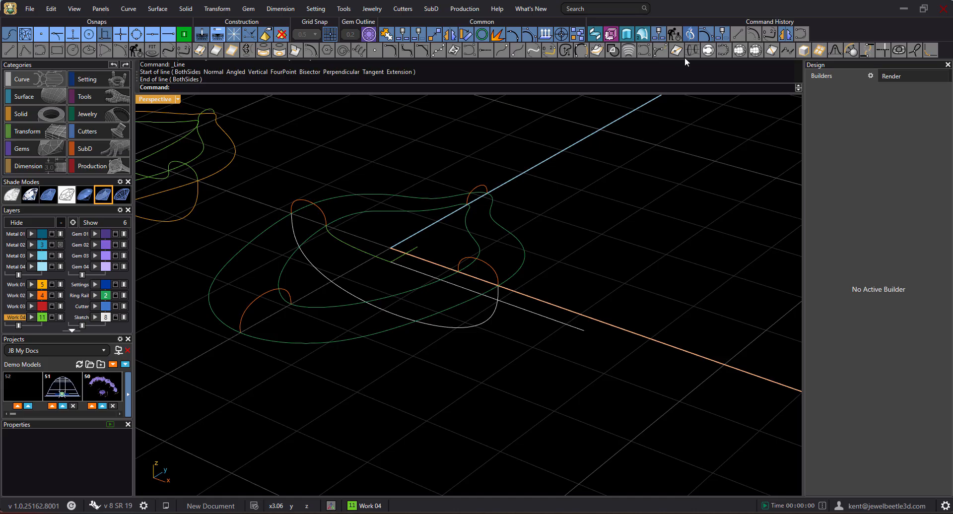
# Start a blend curve from the short guide line at the hollow's centre to the inner end of the wide-end profile
pyautogui.click(770, 35)
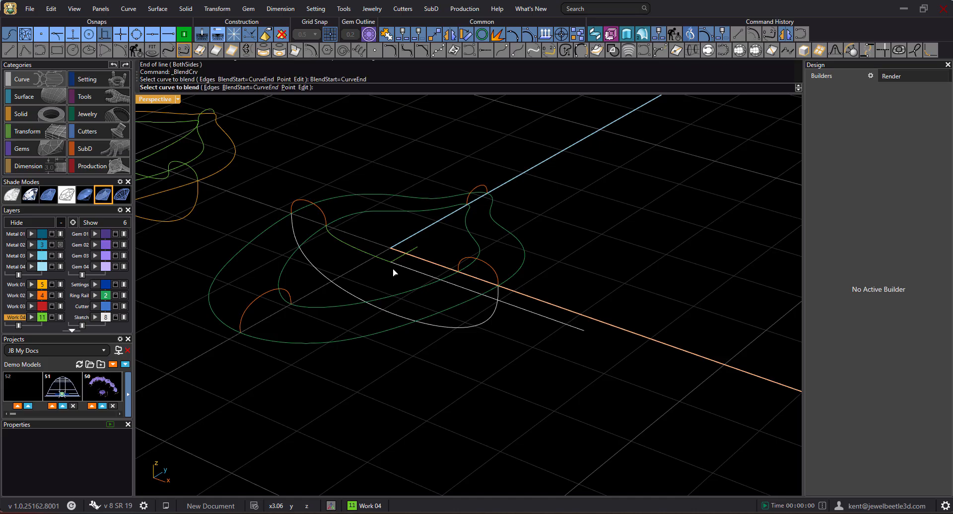
pyautogui.scroll(6, 393, 269)
pyautogui.click(399, 252)
pyautogui.scroll(-4, 259, 301)
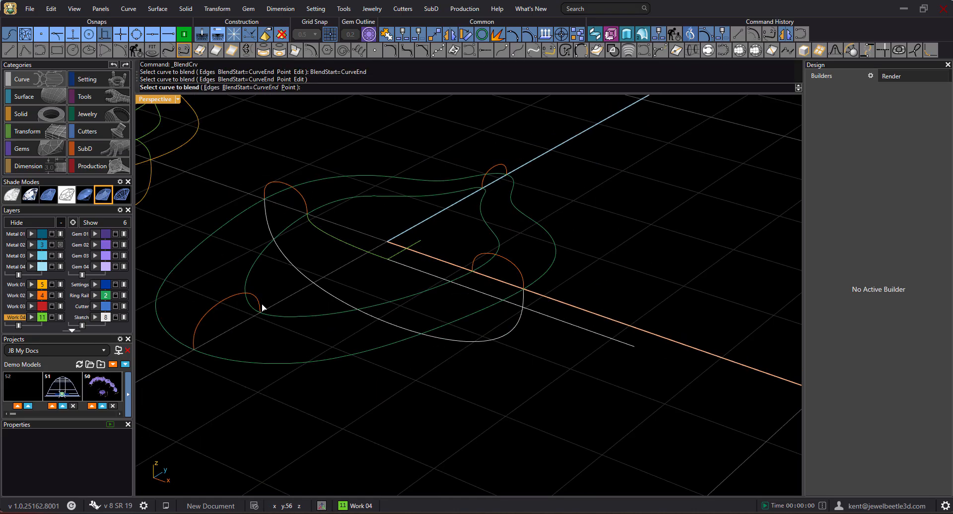
pyautogui.click(260, 305)
# Turn off object snaps and shorten the blend curve's handle at the wide-end profile
pyautogui.moveTo(315, 324); pyautogui.dragTo(293, 256, button='right')
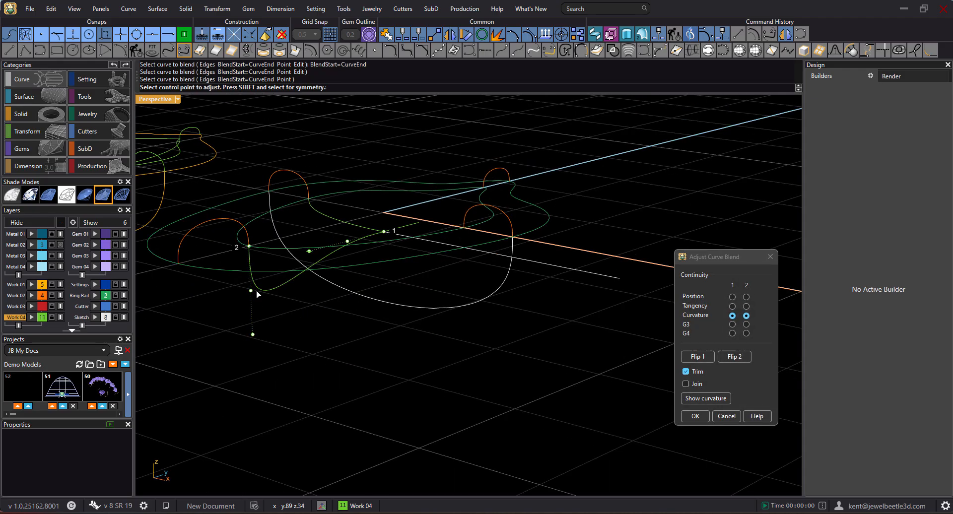
pyautogui.click(251, 290)
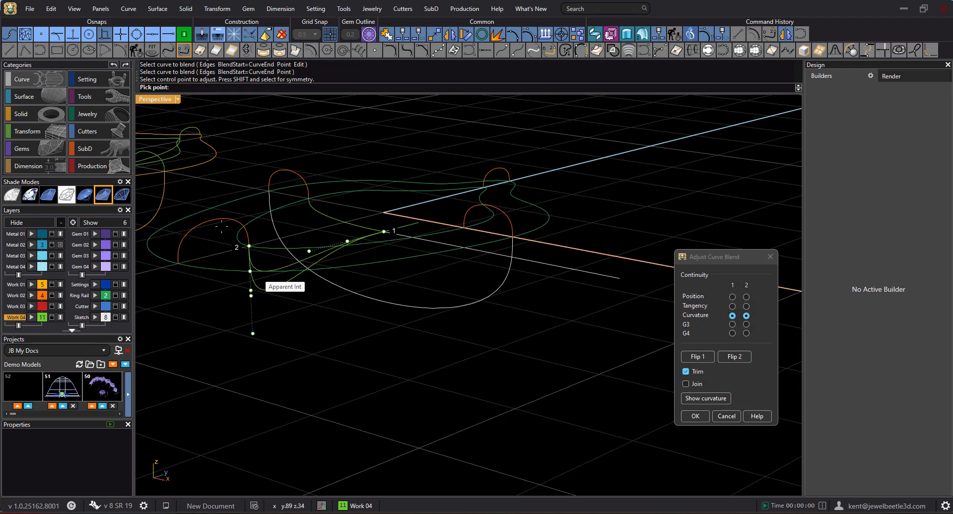
pyautogui.click(183, 34)
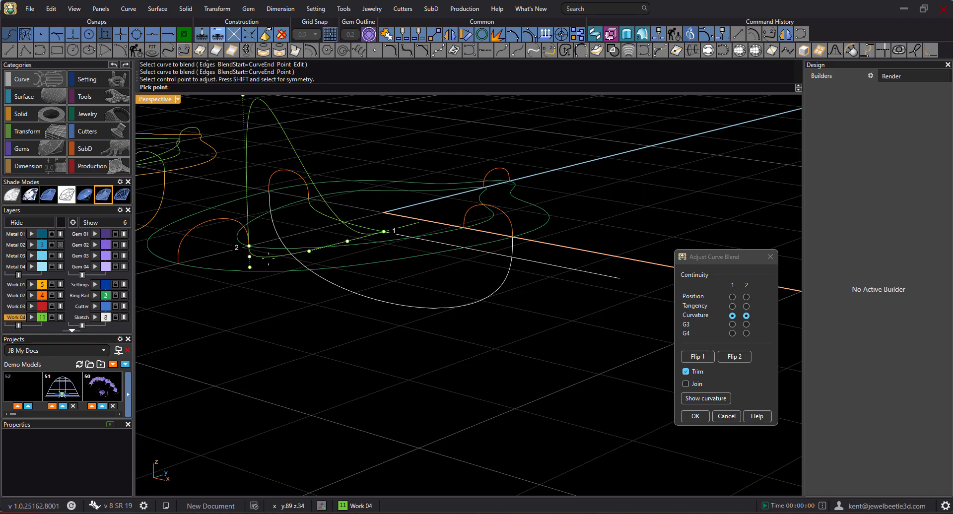
pyautogui.click(268, 259)
# Adjust the lengthwise blend curve's handles near the guide line to flatten its run to the centre, and accept the curve
pyautogui.moveTo(338, 305); pyautogui.dragTo(305, 285, button='right')
pyautogui.click(320, 220)
pyautogui.click(332, 219)
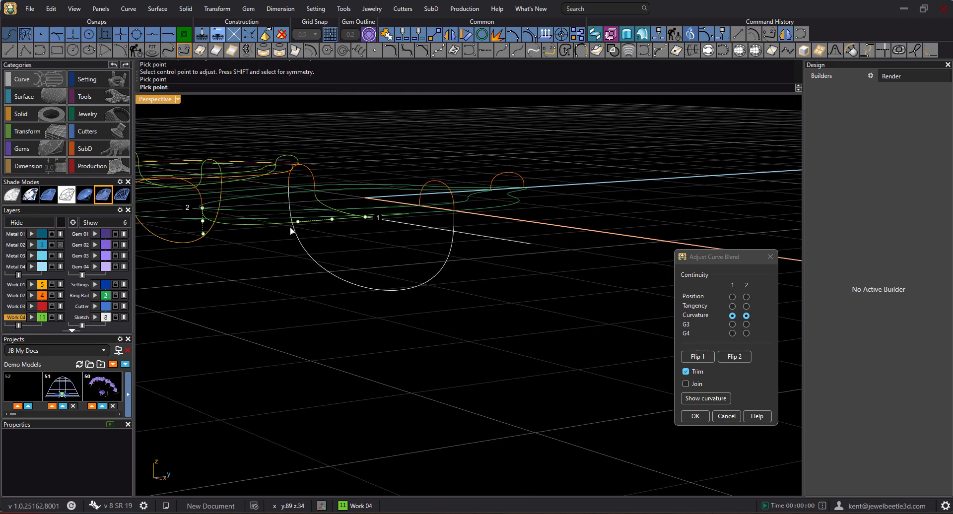
pyautogui.click(296, 222)
pyautogui.click(310, 225)
pyautogui.moveTo(246, 229); pyautogui.dragTo(417, 273, button='right')
pyautogui.rightClick(362, 254)
# Hide the long straight sketch line and mirror the side blend curve across the Y axis, then clear the selection
pyautogui.click(628, 303)
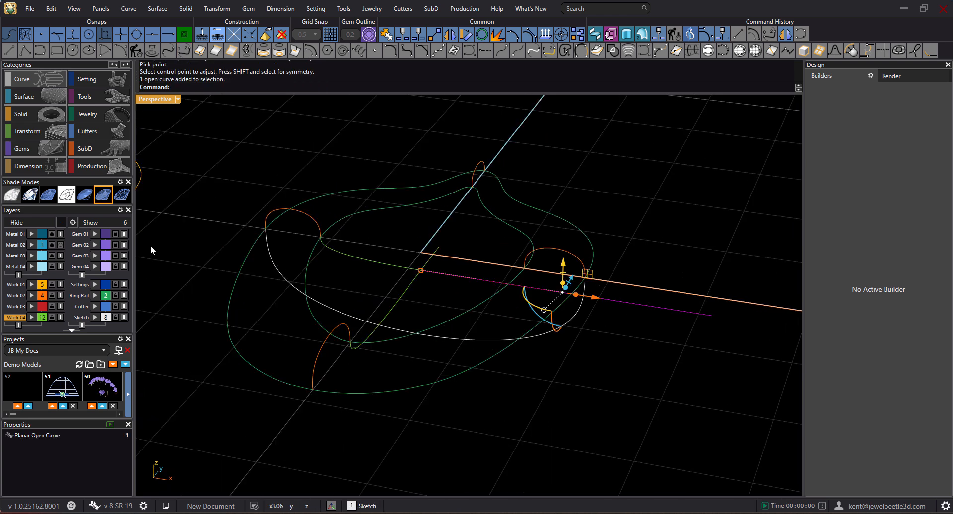
pyautogui.click(48, 224)
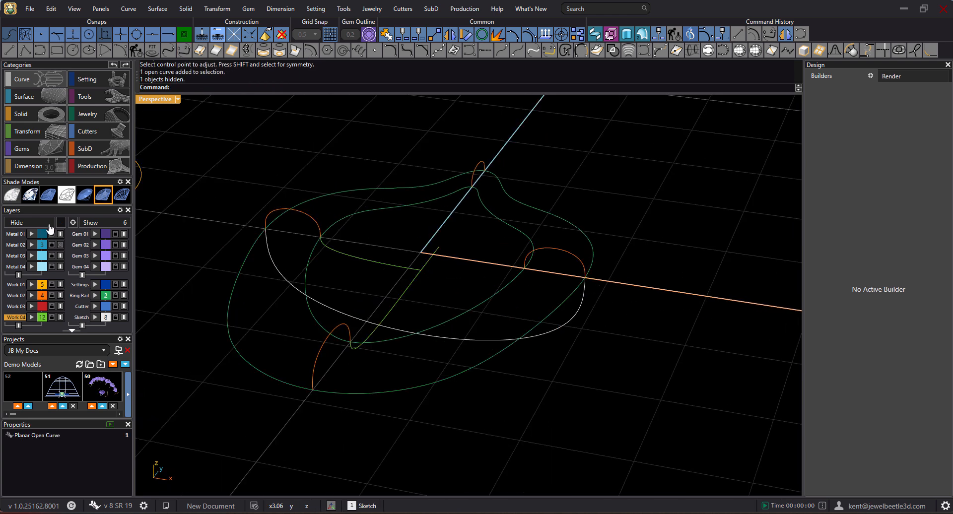
pyautogui.click(380, 262)
pyautogui.press('m')
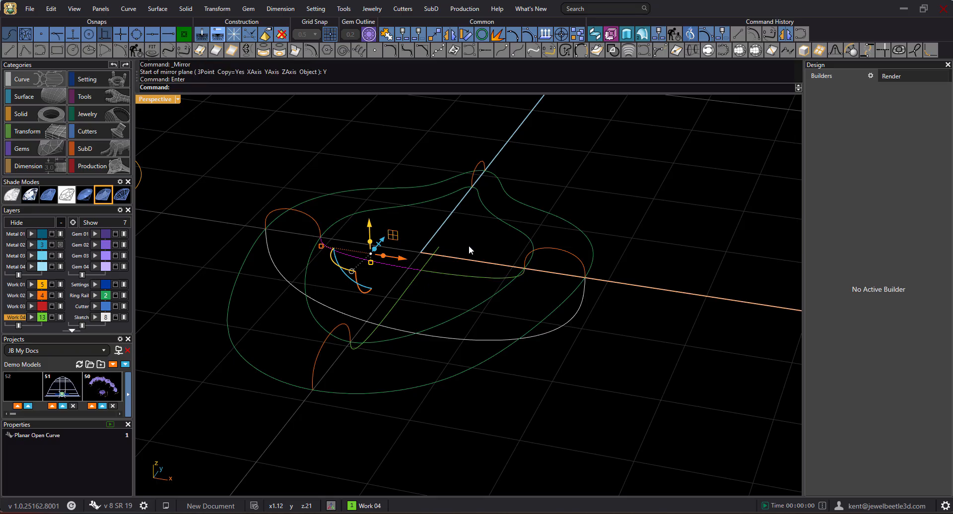
pyautogui.press('Escape')
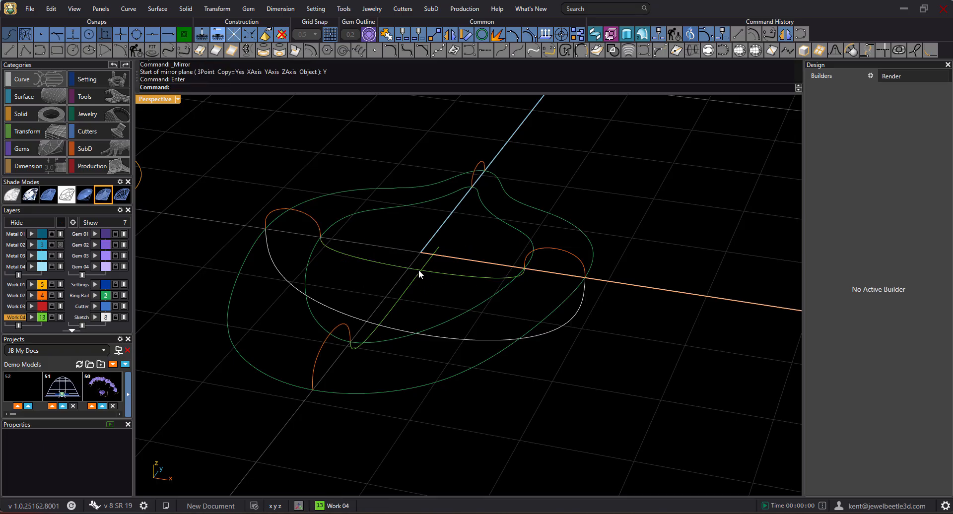
# Delete the short guide line at the hollow's centre
pyautogui.scroll(4, 419, 269)
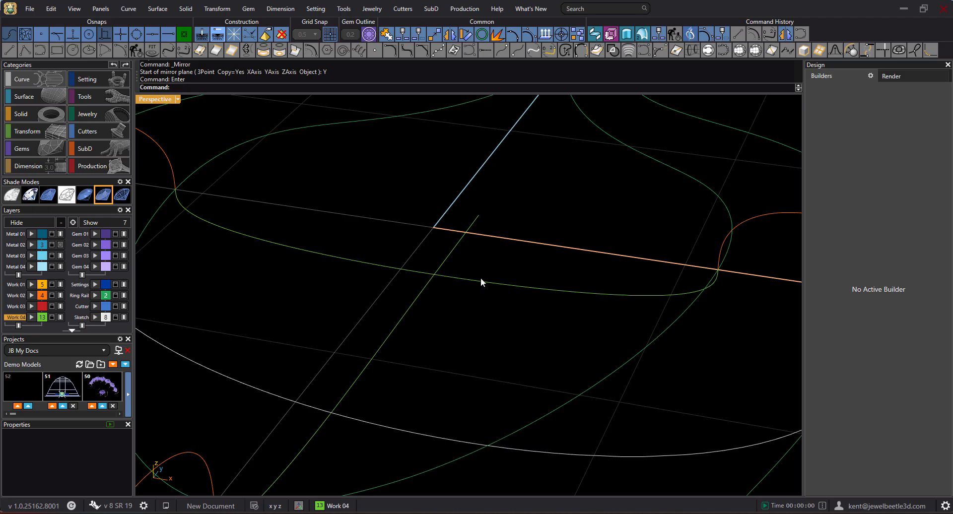
pyautogui.scroll(-8, 416, 269)
pyautogui.moveTo(487, 279); pyautogui.dragTo(416, 257, button='right')
pyautogui.click(416, 255)
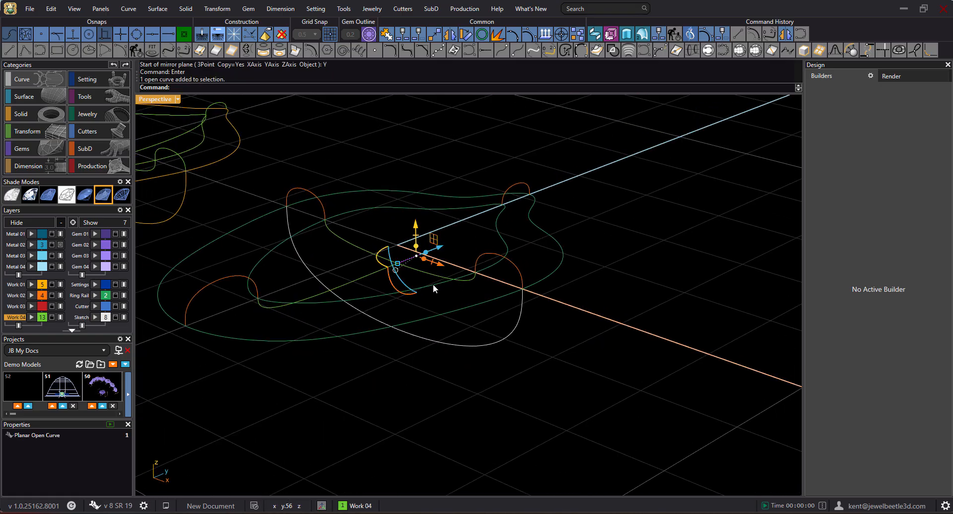
pyautogui.press('Delete')
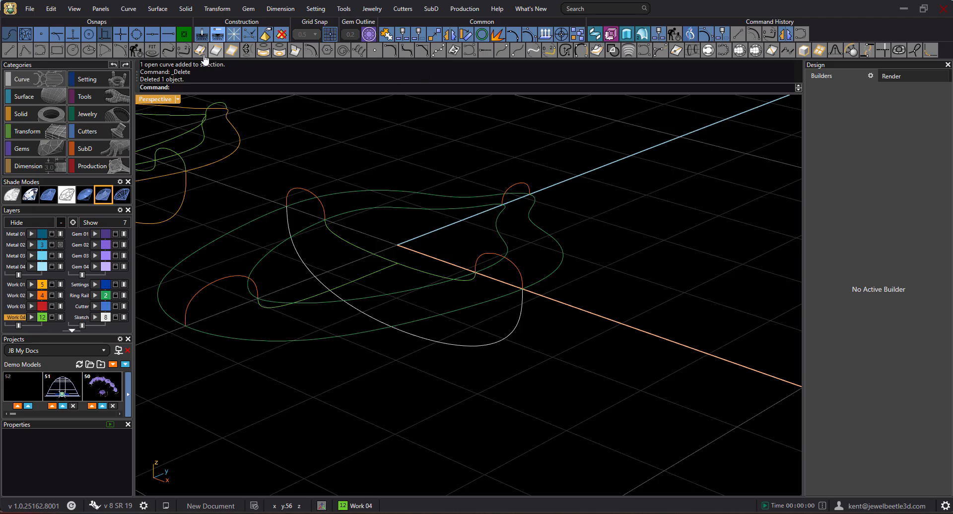
# Create a blend curve from the lengthwise curve's centre end to the inner end of the narrow-tip profile
pyautogui.click(183, 50)
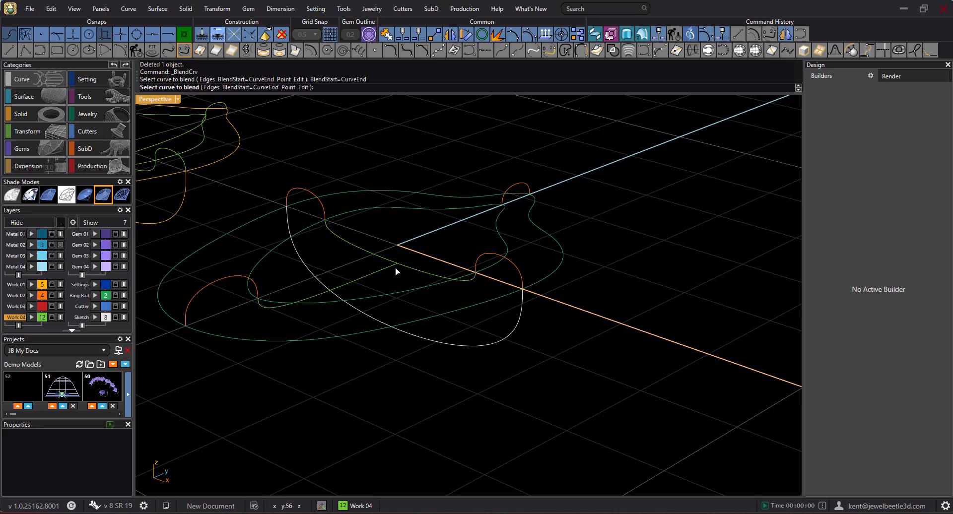
pyautogui.click(502, 206)
pyautogui.scroll(5, 502, 209)
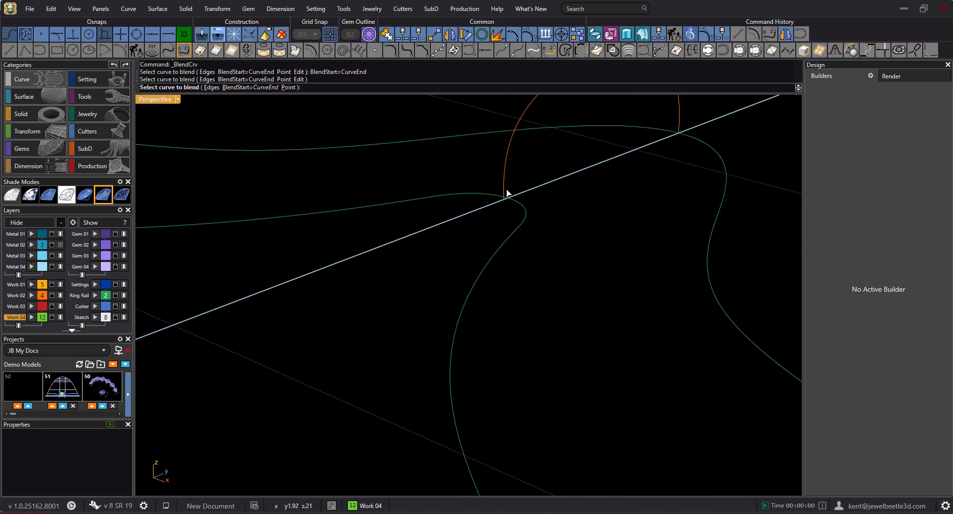
pyautogui.click(506, 194)
# Adjust the new blend curve's handles near the tip profile and along the hollow's floor, and accept the curve
pyautogui.scroll(-3, 505, 234)
pyautogui.moveTo(525, 222); pyautogui.dragTo(525, 219)
pyautogui.moveTo(436, 246); pyautogui.dragTo(505, 227, button='right')
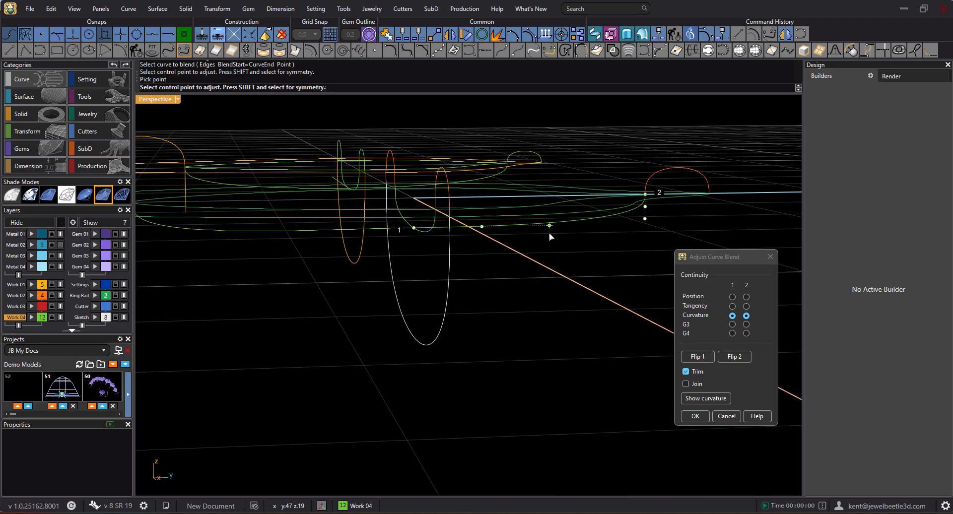
pyautogui.moveTo(548, 226); pyautogui.dragTo(527, 226)
pyautogui.moveTo(489, 257)
pyautogui.mouseDown(button='right')
pyautogui.moveTo(518, 237)
pyautogui.moveTo(533, 288)
pyautogui.moveTo(535, 243)
pyautogui.moveTo(487, 274)
pyautogui.mouseUp(button='right')
pyautogui.click(695, 416)
pyautogui.moveTo(690, 411); pyautogui.dragTo(528, 322, button='right')
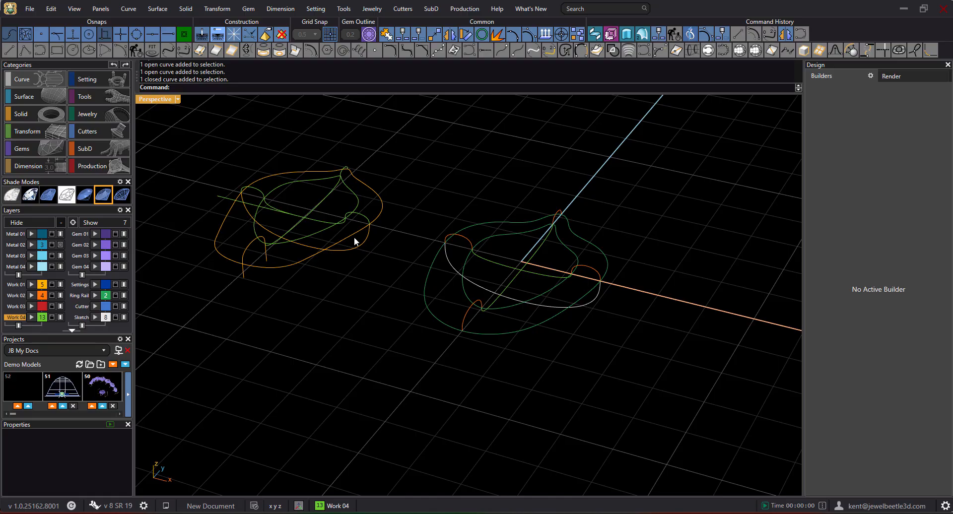
# On layer Metal 01, start a network surface from the closed inner rail and the crossing blend curves in the hollow
pyautogui.click(9, 234)
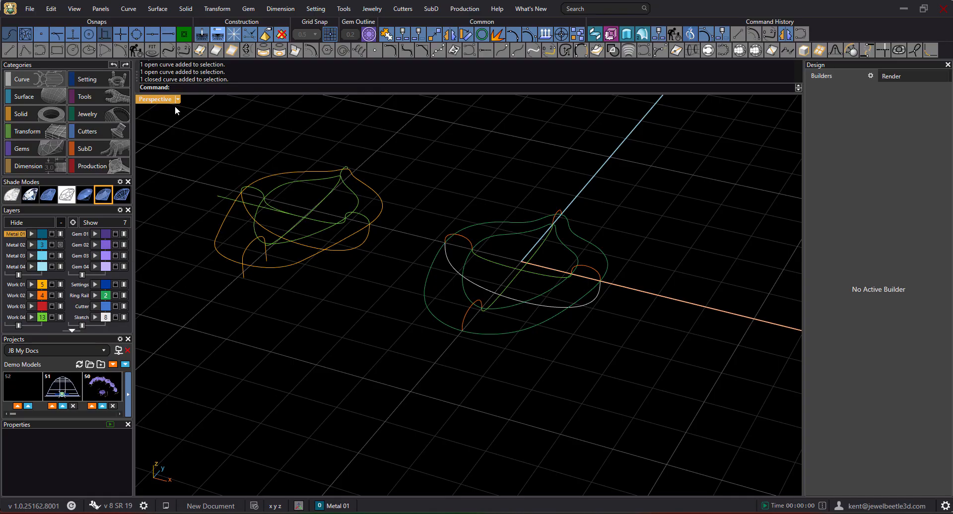
pyautogui.click(46, 95)
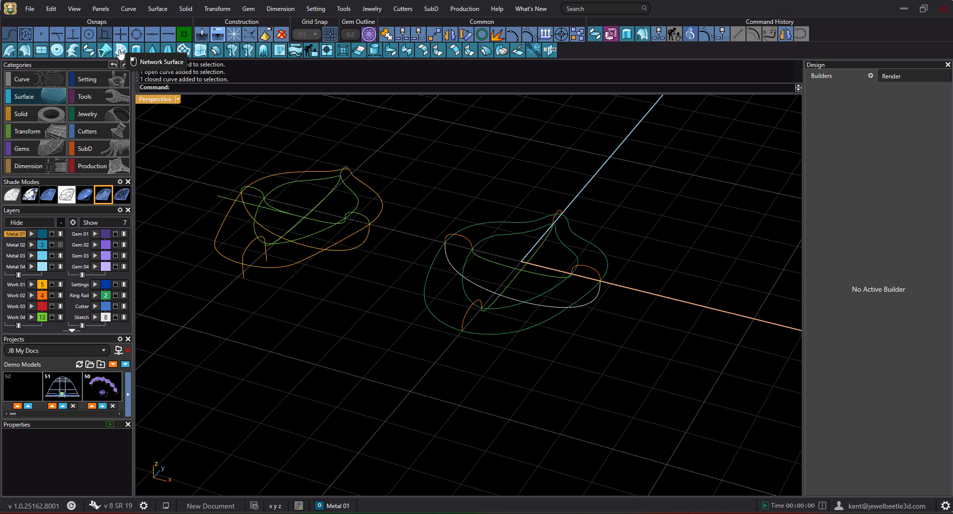
pyautogui.click(120, 51)
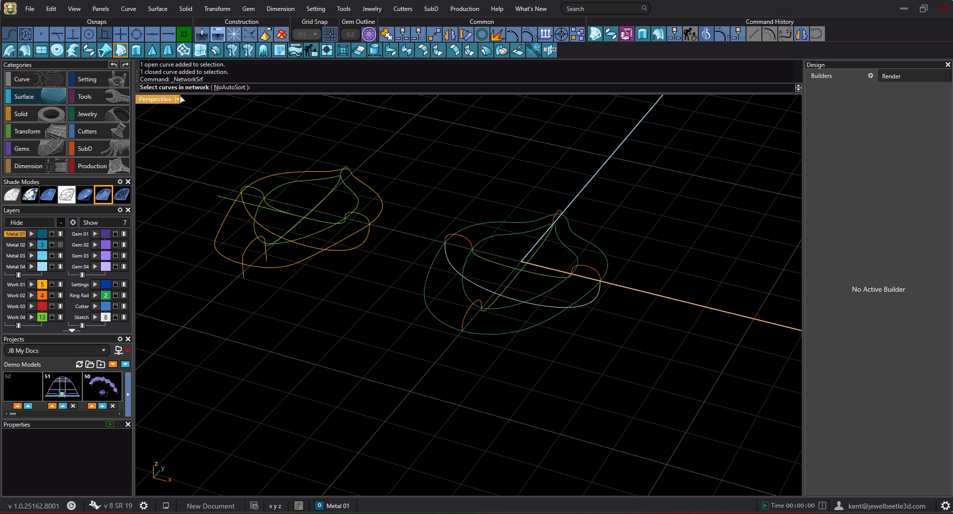
pyautogui.click(516, 241)
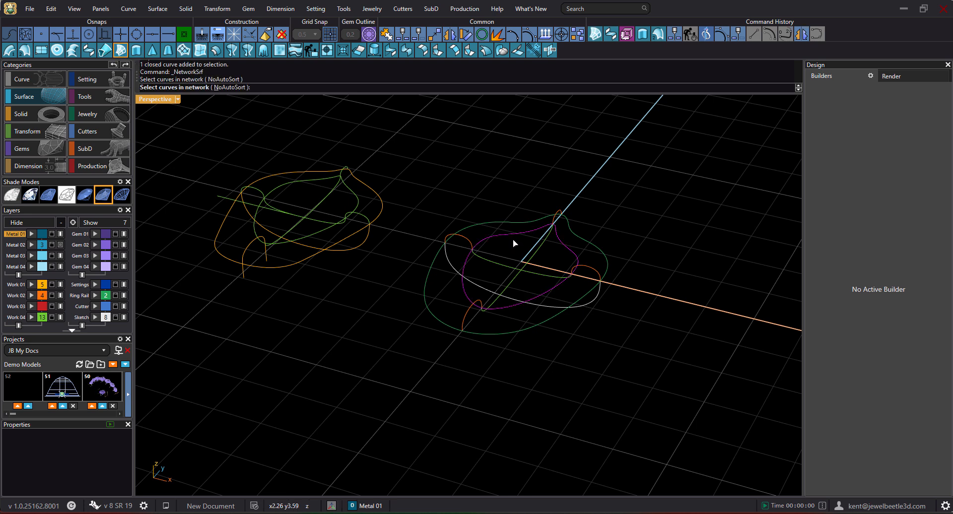
pyautogui.click(494, 264)
pyautogui.click(510, 282)
pyautogui.click(532, 273)
pyautogui.click(597, 276)
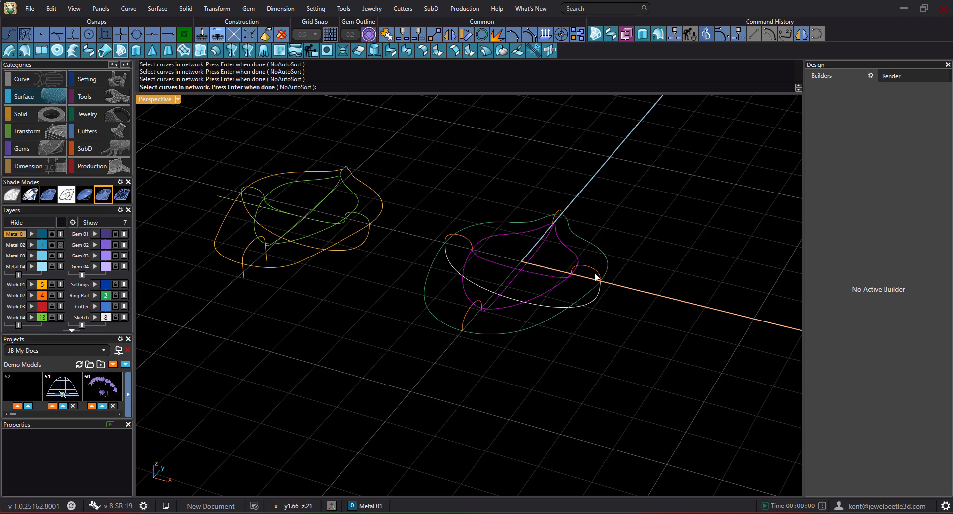
pyautogui.press('Return')
pyautogui.moveTo(477, 109); pyautogui.dragTo(702, 144)
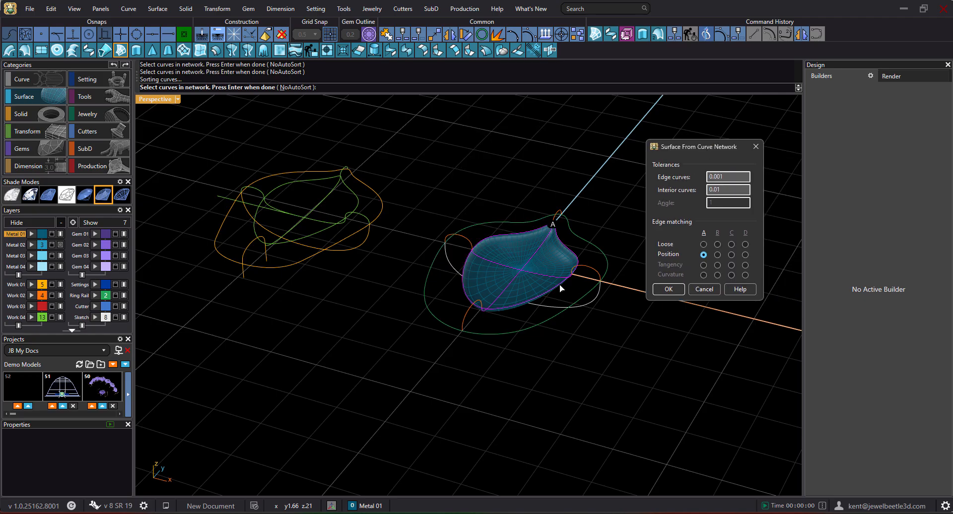
# Set the network surface's interior curve tolerance to 0.001 to tighten its fit at the tip, and accept the surface
pyautogui.moveTo(540, 292); pyautogui.dragTo(519, 287, button='right')
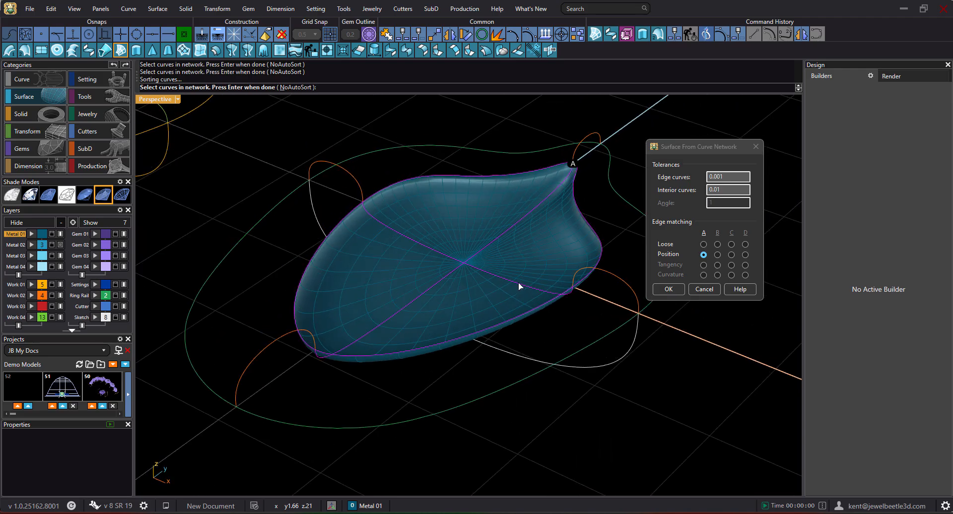
pyautogui.scroll(5, 578, 172)
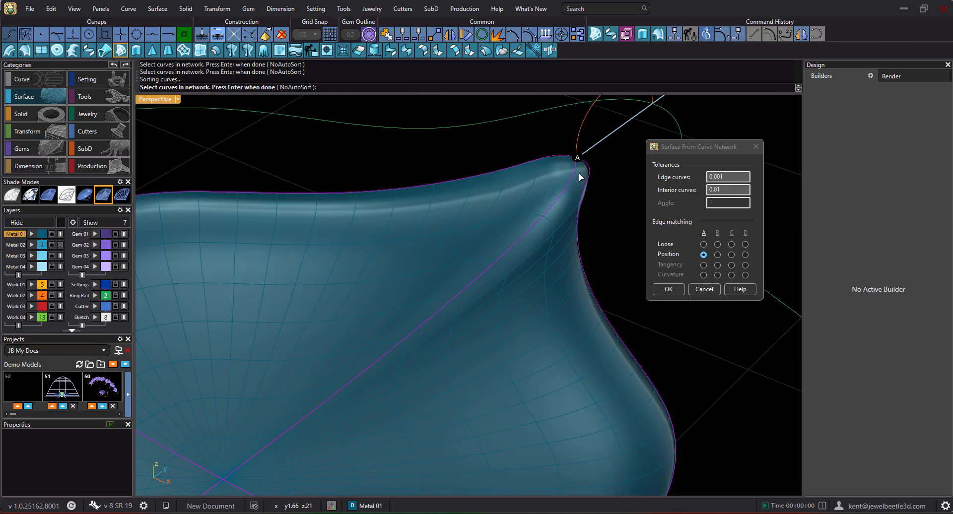
pyautogui.scroll(3, 588, 170)
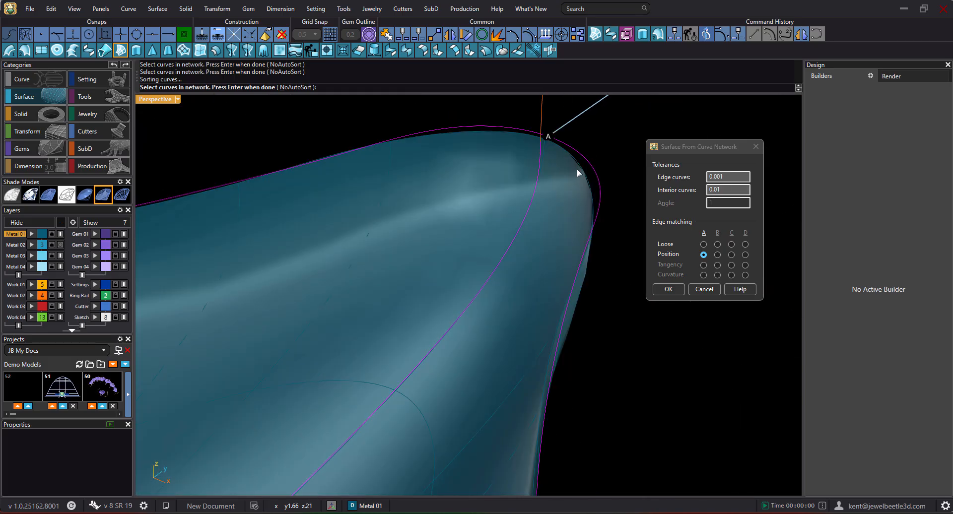
pyautogui.moveTo(549, 206); pyautogui.dragTo(511, 205, button='right')
pyautogui.click(718, 189)
pyautogui.write('0')
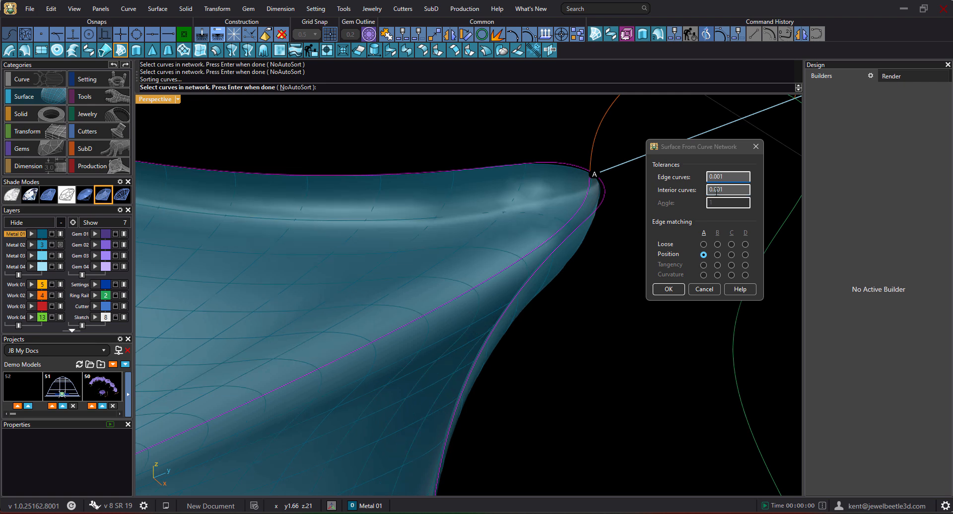
pyautogui.moveTo(586, 232)
pyautogui.mouseDown(button='right')
pyautogui.moveTo(563, 194)
pyautogui.moveTo(580, 172)
pyautogui.moveTo(591, 196)
pyautogui.moveTo(604, 190)
pyautogui.moveTo(597, 231)
pyautogui.mouseUp(button='right')
pyautogui.scroll(-5, 587, 237)
pyautogui.moveTo(511, 265)
pyautogui.mouseDown(button='right')
pyautogui.moveTo(521, 270)
pyautogui.moveTo(508, 273)
pyautogui.mouseUp(button='right')
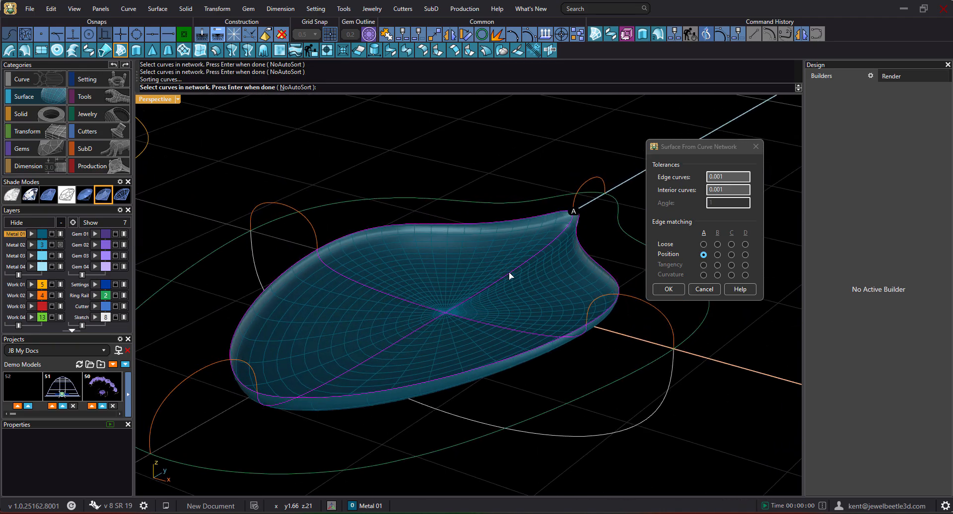
pyautogui.click(668, 289)
# Show layer Metal 02 and join the hollow's inner surface with the three petal frame surfaces, then clear the selection
pyautogui.moveTo(584, 228); pyautogui.dragTo(593, 194, button='right')
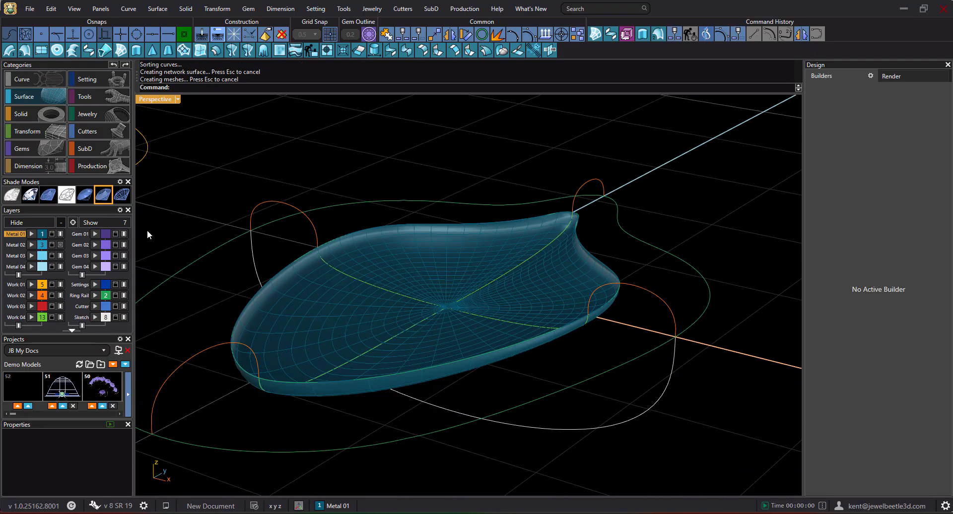
pyautogui.click(60, 245)
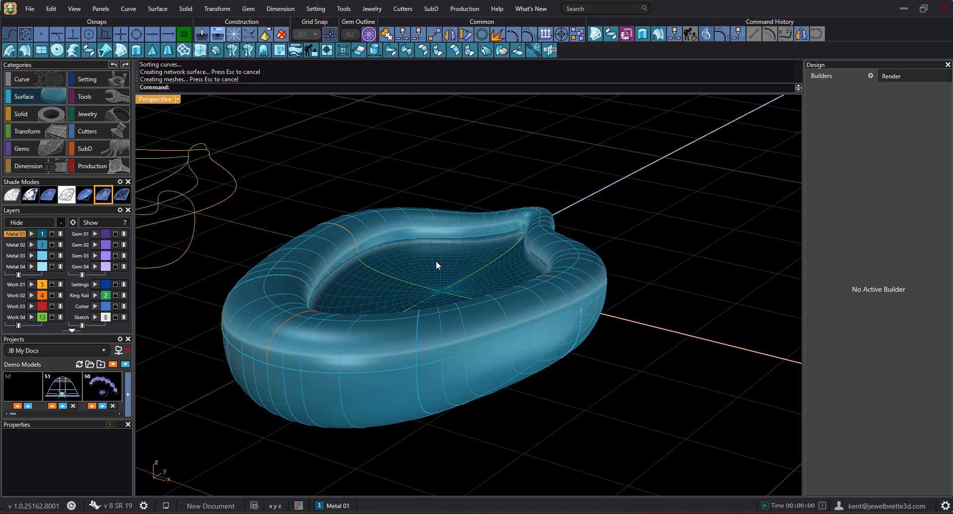
pyautogui.click(436, 261)
pyautogui.keyDown('shift'); pyautogui.click(443, 223); pyautogui.keyUp('shift')
pyautogui.keyDown('shift'); pyautogui.click(438, 385); pyautogui.keyUp('shift')
pyautogui.moveTo(499, 402); pyautogui.dragTo(456, 357, button='right')
pyautogui.keyDown('shift'); pyautogui.click(516, 318); pyautogui.keyUp('shift')
pyautogui.write('J')
pyautogui.press('Return')
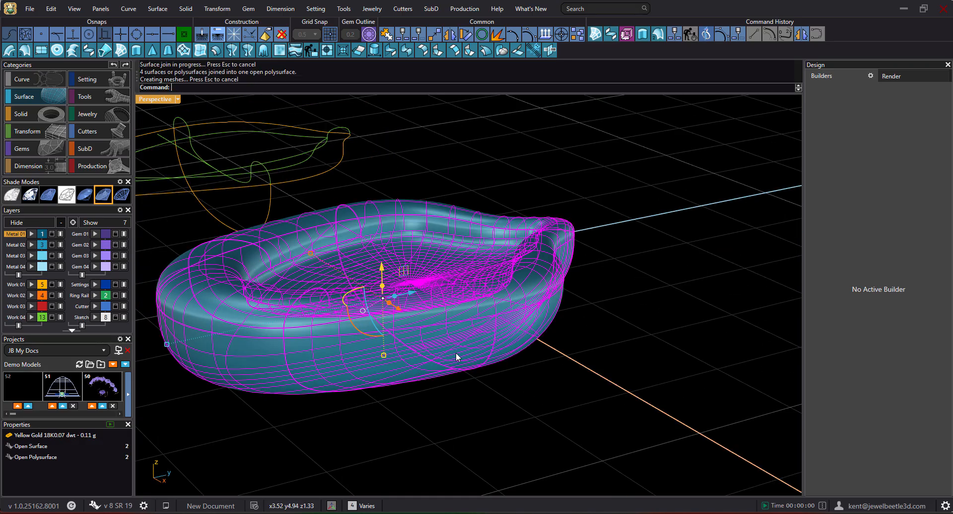
pyautogui.moveTo(444, 388); pyautogui.dragTo(471, 399, button='right')
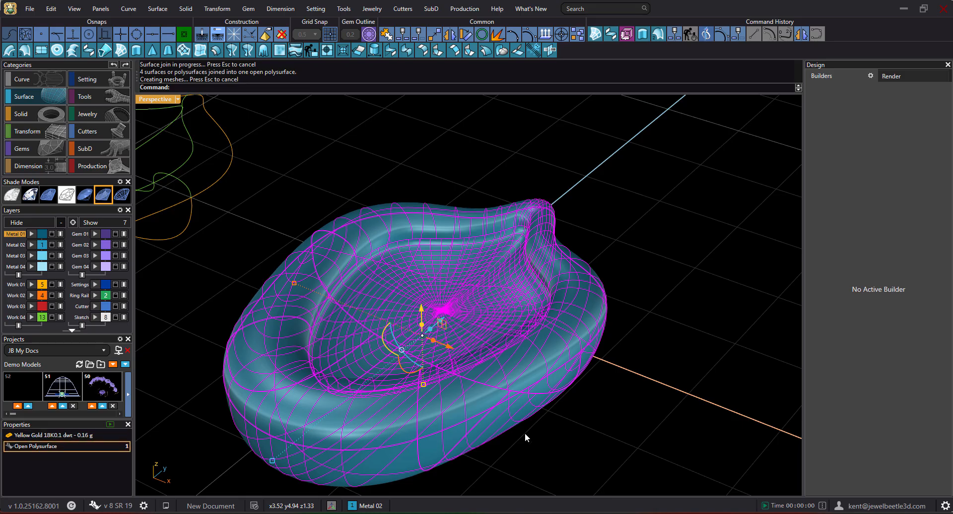
pyautogui.click(583, 442)
# Run edge analysis for naked edges on the joined petal and examine the seam around the hollow's inner rim
pyautogui.moveTo(435, 376); pyautogui.dragTo(477, 364, button='right')
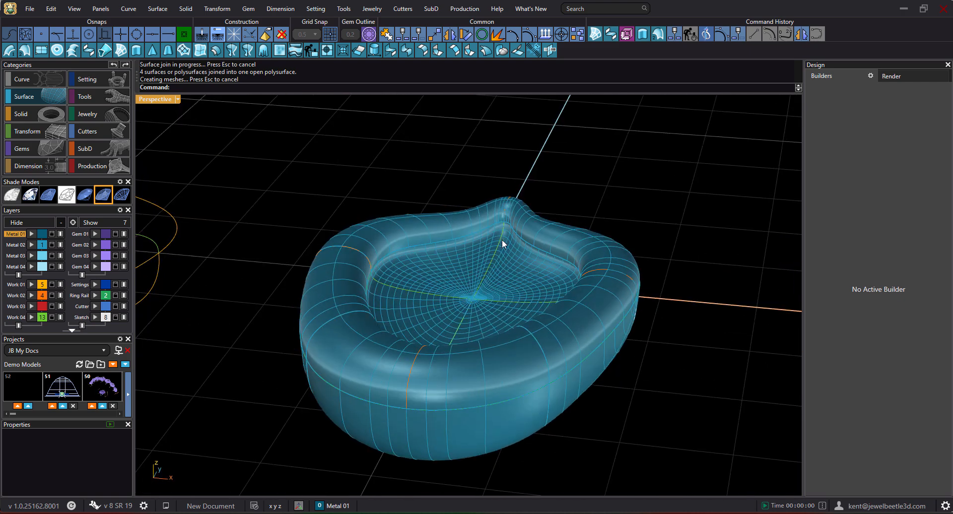
pyautogui.scroll(8, 507, 210)
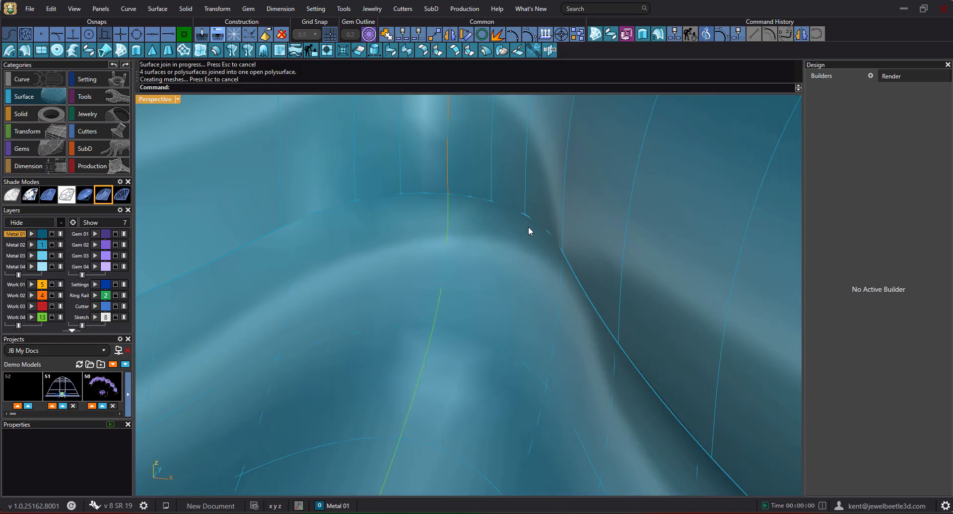
pyautogui.scroll(-10, 525, 230)
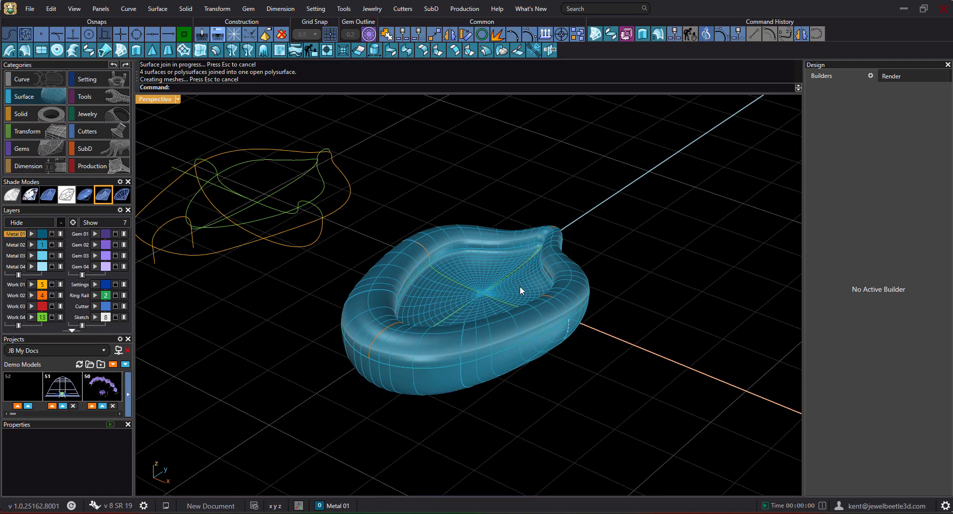
pyautogui.click(511, 287)
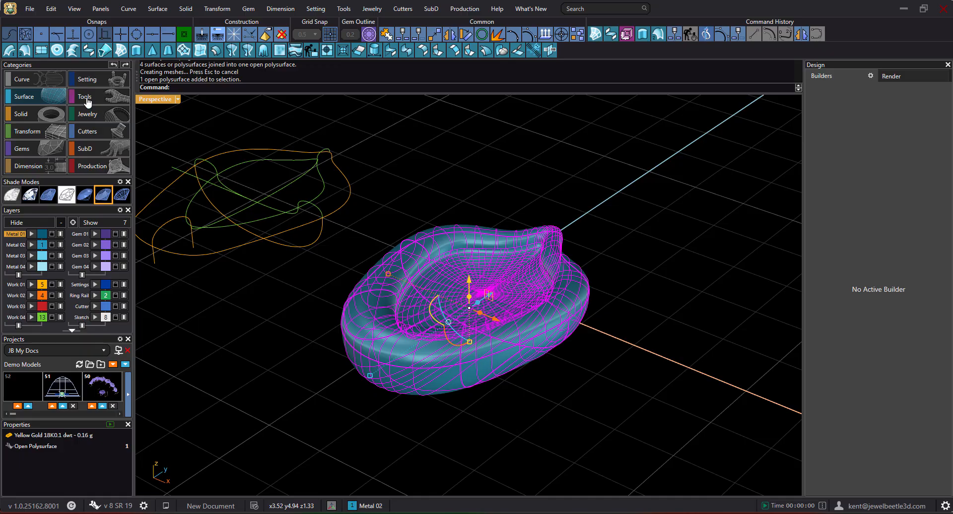
pyautogui.press('Escape')
pyautogui.click(451, 234)
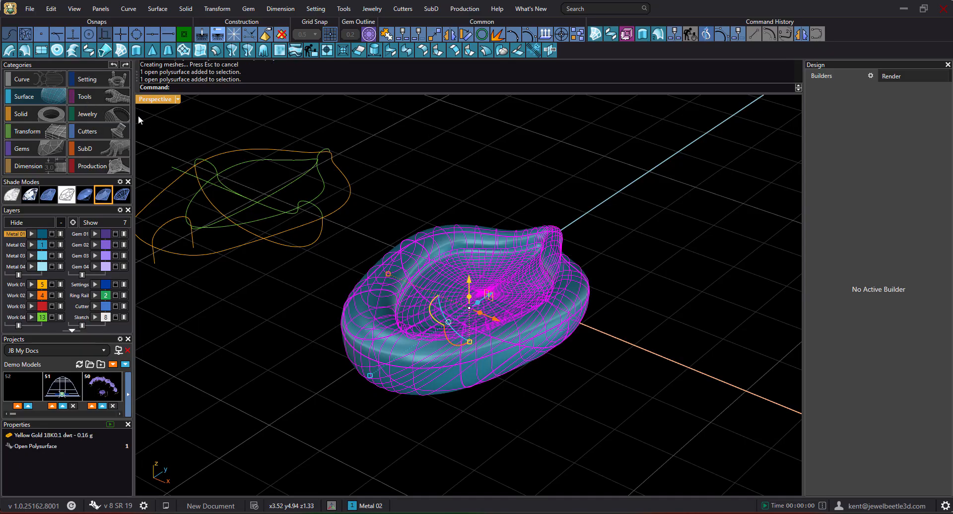
pyautogui.click(96, 99)
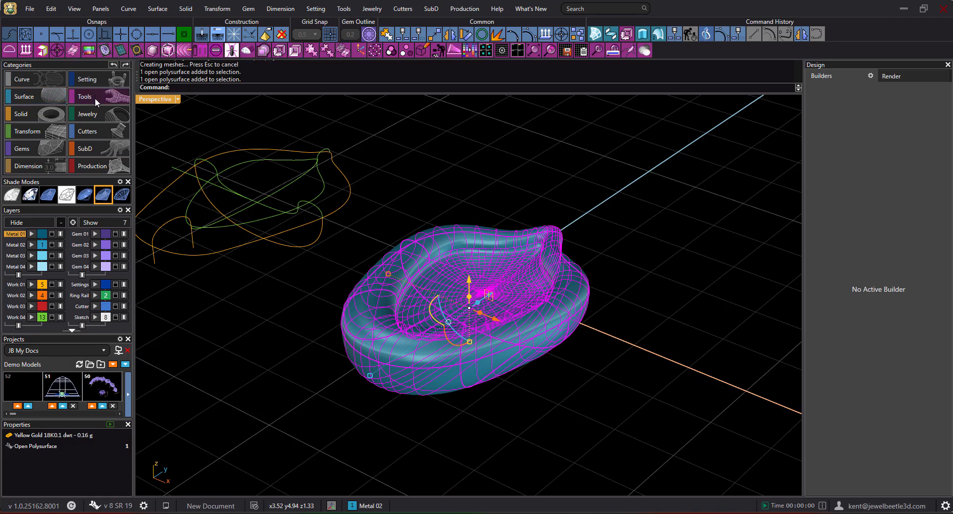
pyautogui.click(43, 51)
pyautogui.moveTo(449, 143); pyautogui.dragTo(522, 222, button='right')
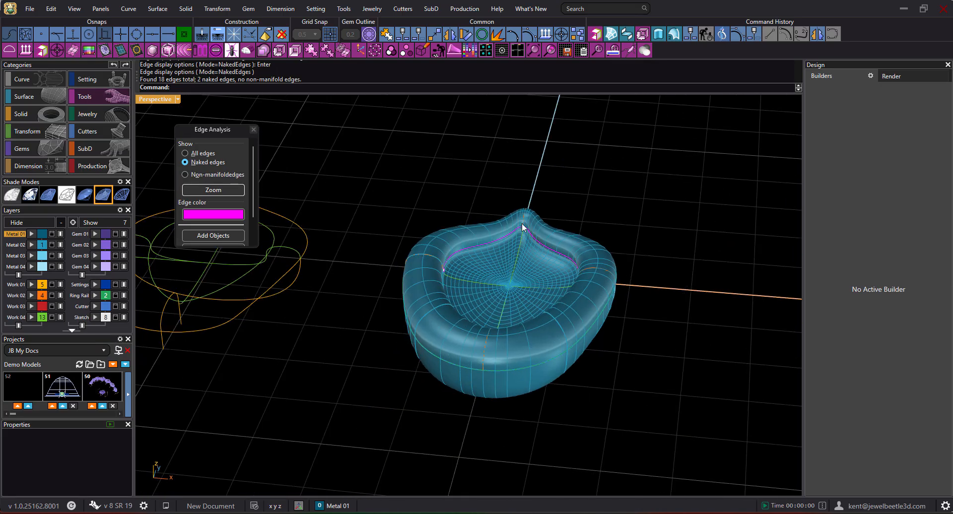
pyautogui.scroll(5, 529, 243)
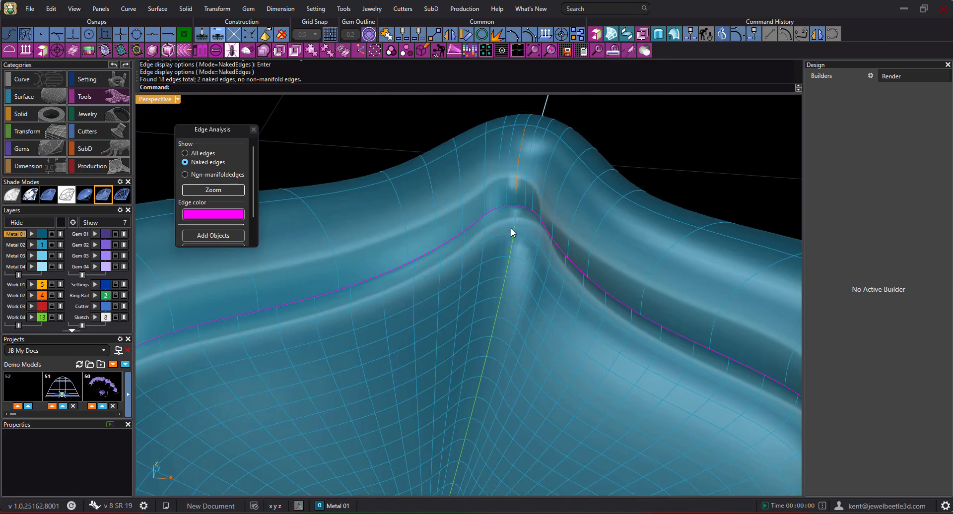
pyautogui.scroll(-6, 511, 234)
pyautogui.moveTo(512, 236)
pyautogui.mouseDown(button='right')
pyautogui.moveTo(502, 225)
pyautogui.moveTo(491, 232)
pyautogui.moveTo(516, 240)
pyautogui.mouseUp(button='right')
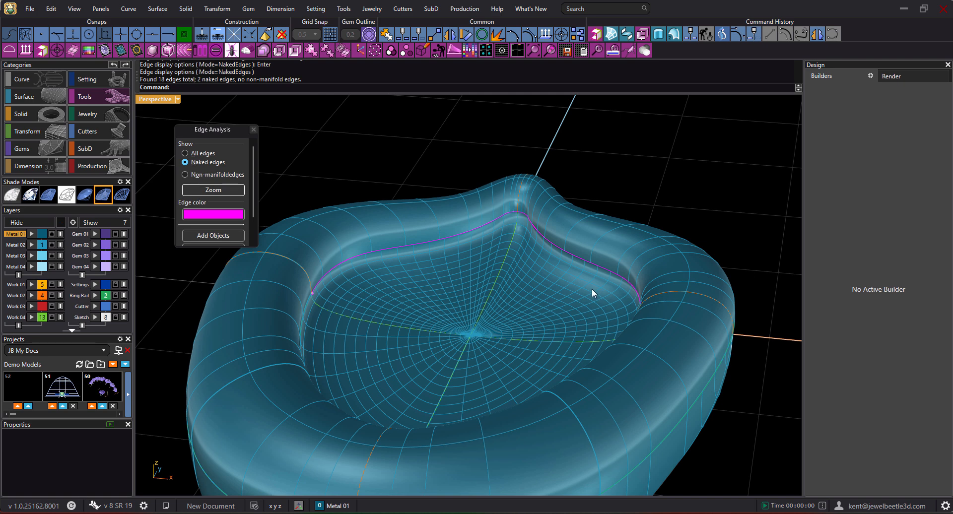
pyautogui.moveTo(527, 287); pyautogui.dragTo(510, 281, button='right')
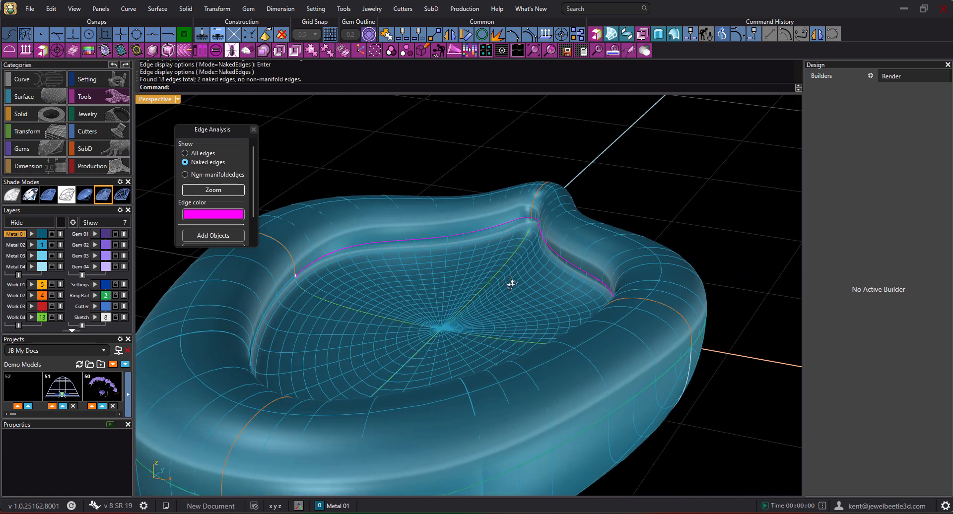
pyautogui.moveTo(509, 245); pyautogui.dragTo(518, 322, button='right')
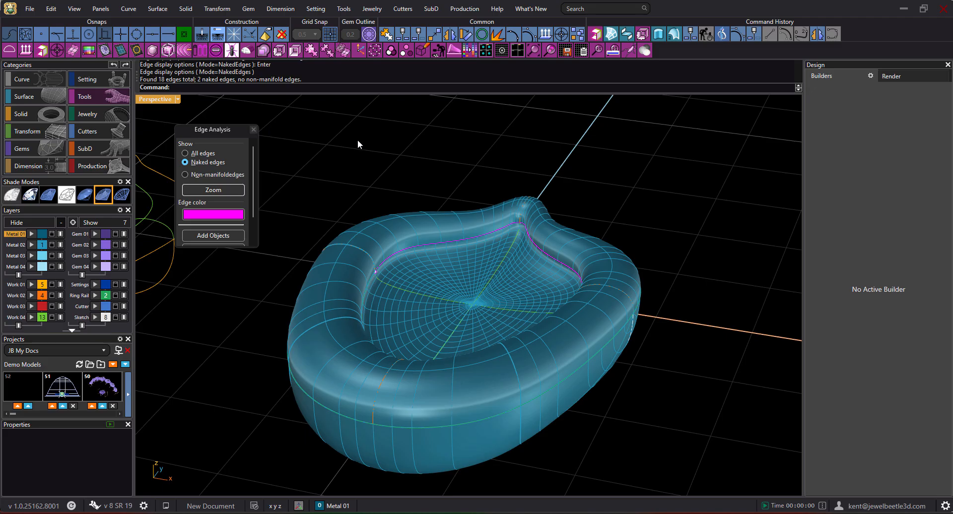
# Join the two naked edges along the hollow's inner rim, accepting the required tolerance, and select the petal to check its type
pyautogui.click(310, 53)
pyautogui.click(430, 244)
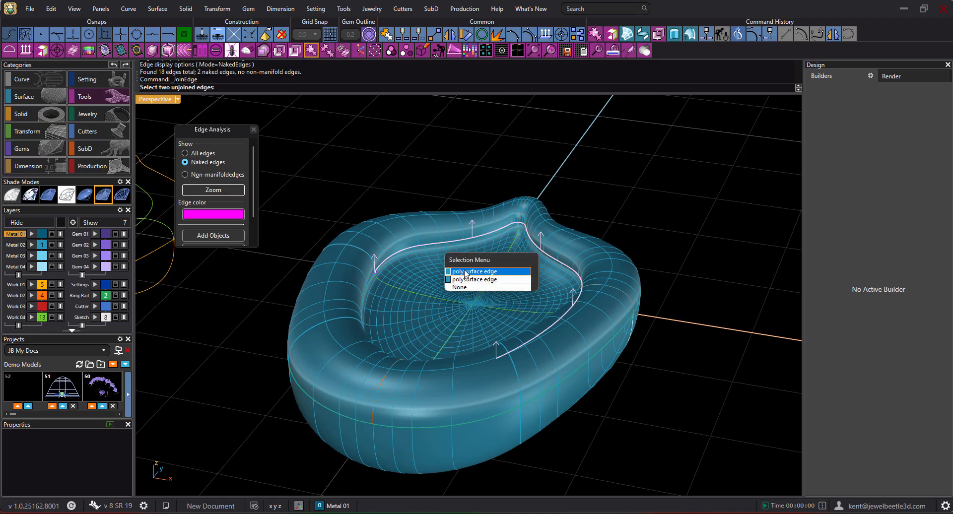
pyautogui.click(469, 276)
pyautogui.click(438, 245)
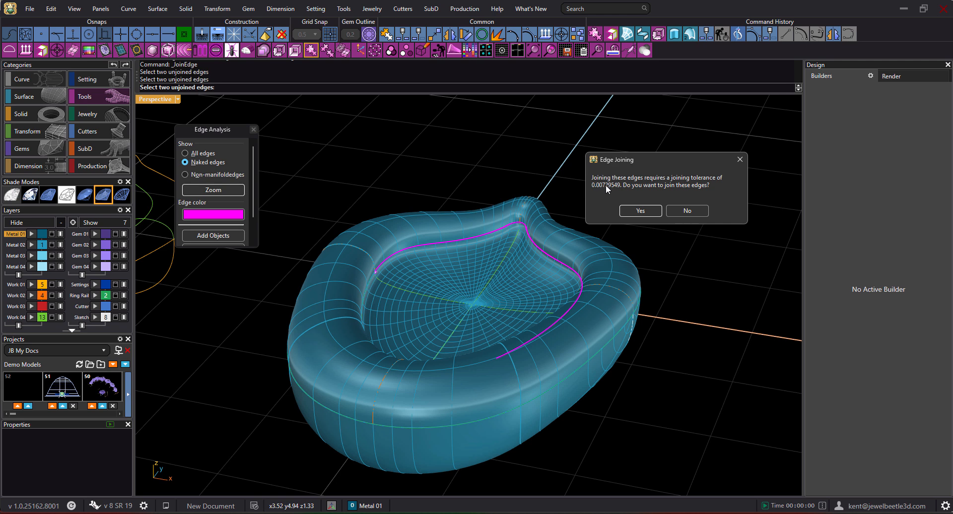
pyautogui.click(639, 210)
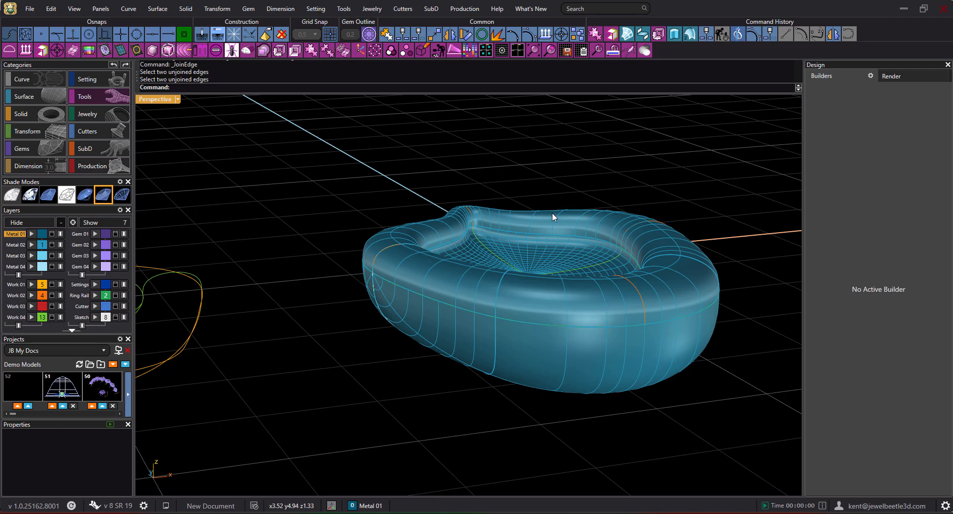
pyautogui.click(552, 213)
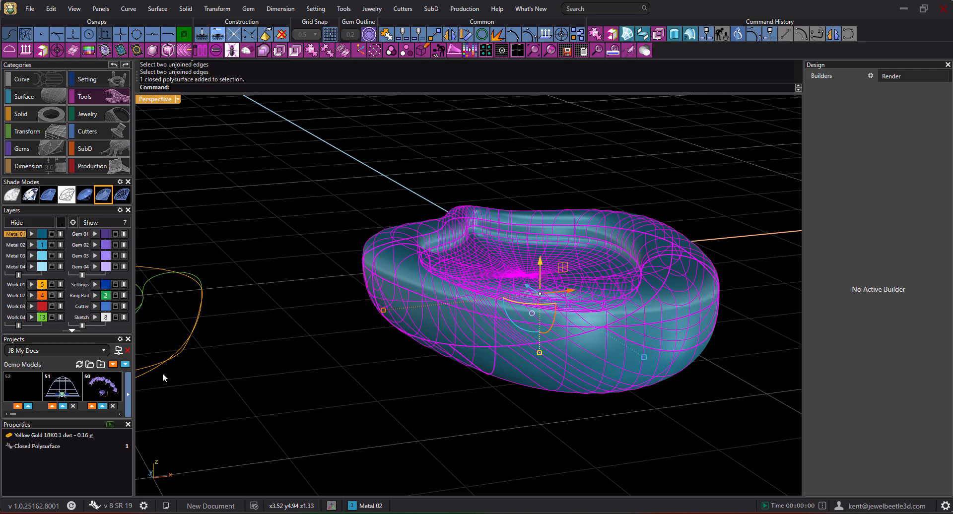
pyautogui.moveTo(475, 338); pyautogui.dragTo(402, 357, button='right')
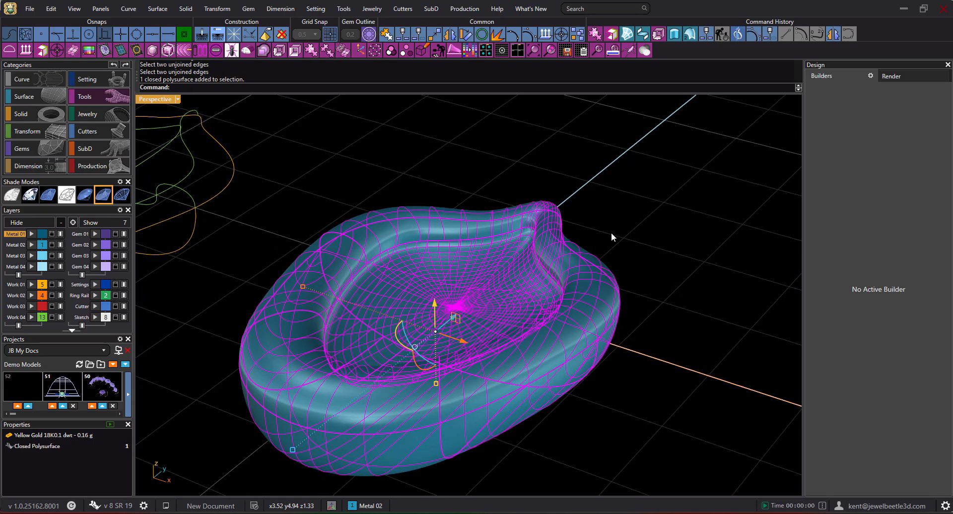
# Clear the selection, select the closed petal again and save it to slot S2 of the Demo Models project
pyautogui.scroll(-4, 585, 193)
pyautogui.press('Escape')
pyautogui.moveTo(496, 287); pyautogui.dragTo(483, 233, button='right')
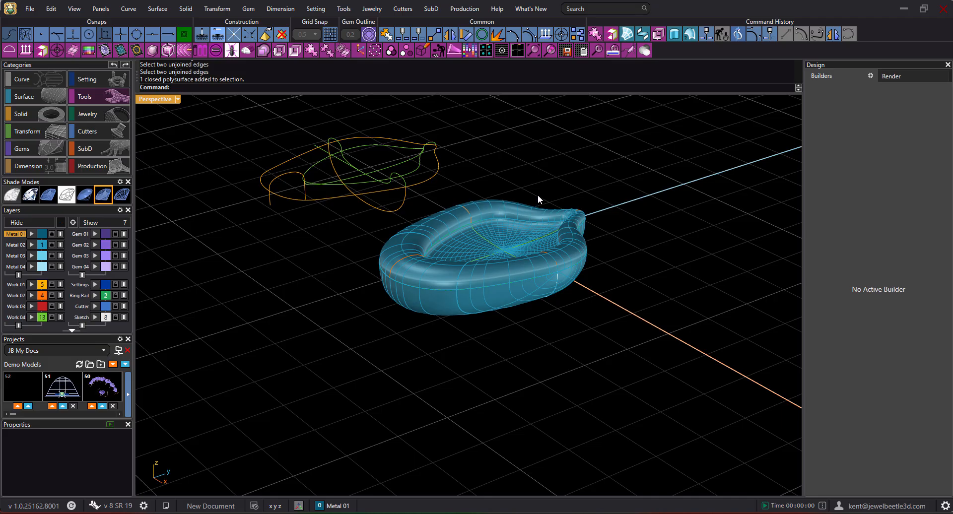
pyautogui.moveTo(536, 209)
pyautogui.mouseDown(button='right')
pyautogui.moveTo(553, 210)
pyautogui.moveTo(534, 198)
pyautogui.moveTo(527, 207)
pyautogui.mouseUp(button='right')
pyautogui.scroll(-5, 534, 198)
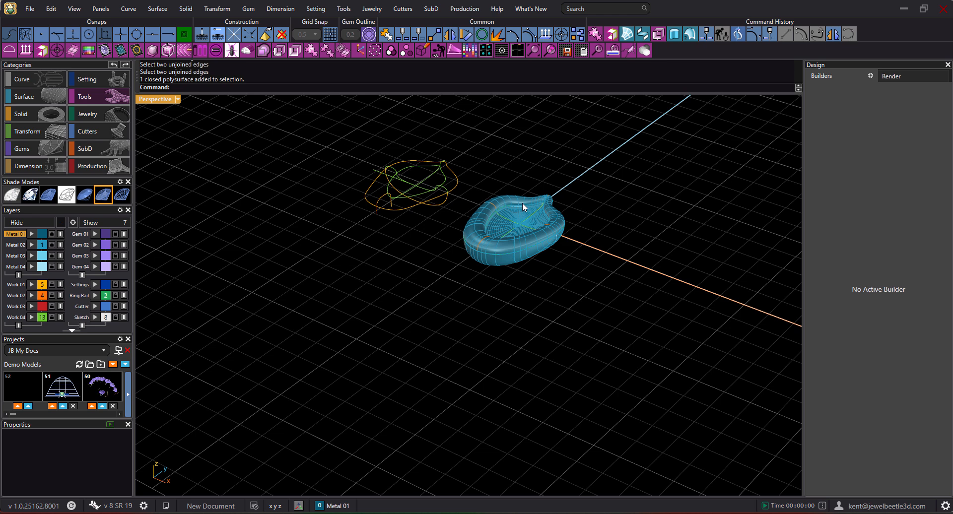
pyautogui.click(522, 203)
pyautogui.click(18, 406)
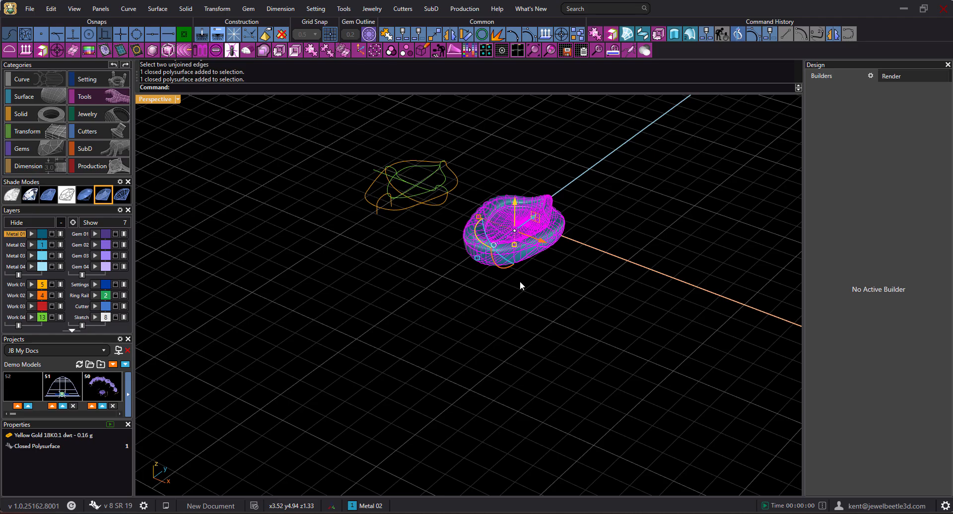
pyautogui.hotkey('ctrl', 's')
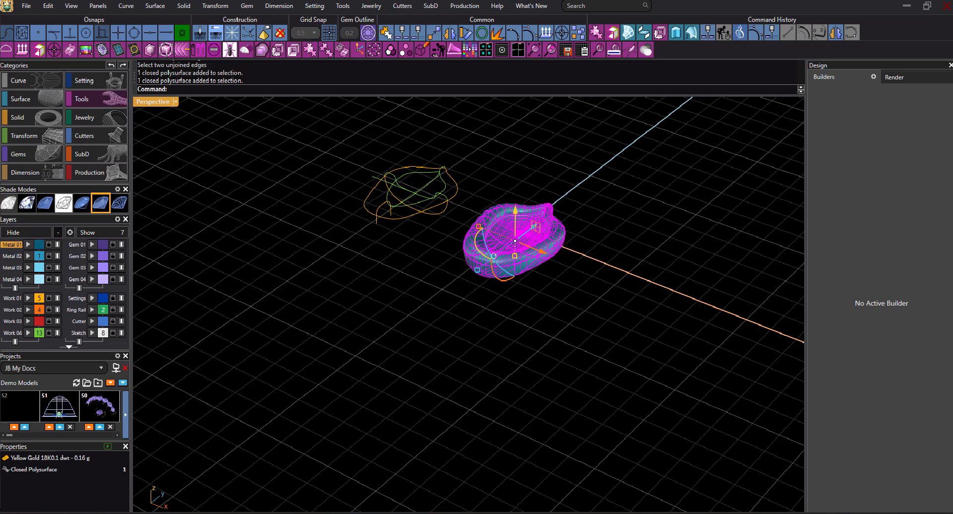
pyautogui.moveTo(538, 261); pyautogui.dragTo(553, 299, button='right')
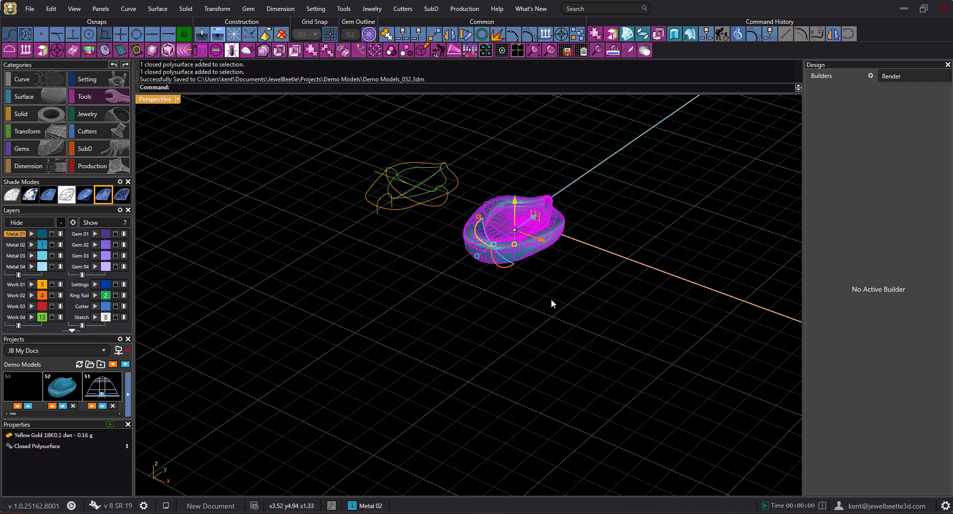
# Undo the petal's edge join, the surface join and the hollow's network surface
pyautogui.hotkey('ctrl', 'z')
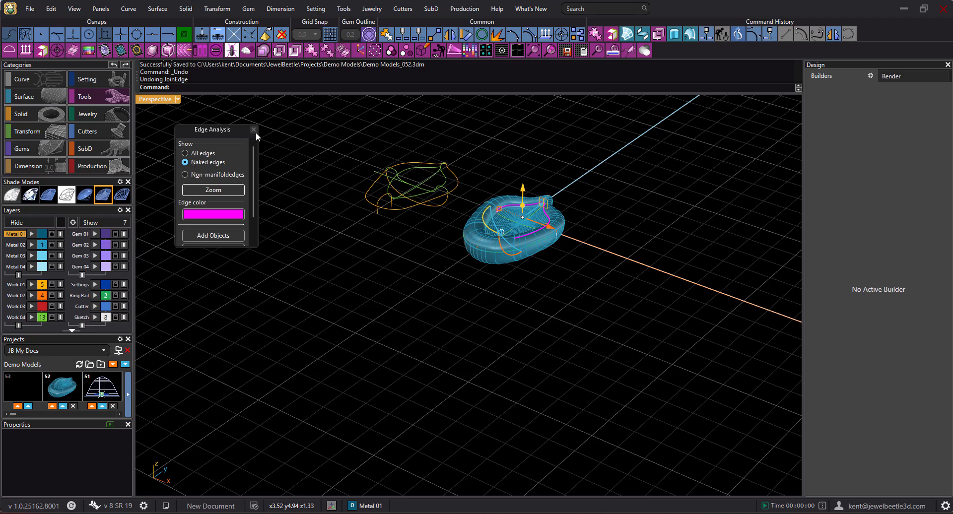
pyautogui.hotkey('ctrl', 'z')
pyautogui.click(631, 262)
pyautogui.scroll(5, 545, 227)
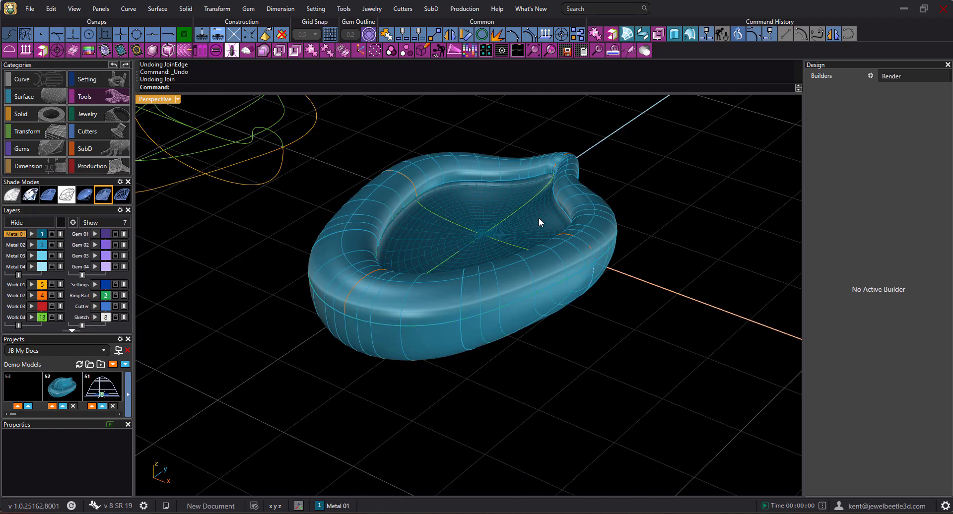
pyautogui.hotkey('ctrl', 'z')
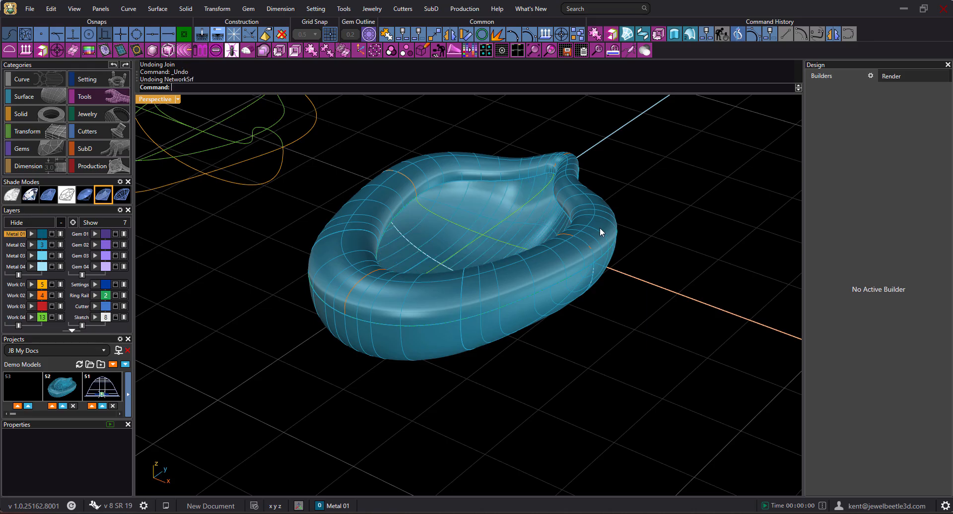
# Select the closed curve along the hollow's inner rim to check its type and layer, and clear the selection
pyautogui.moveTo(672, 204); pyautogui.dragTo(561, 196, button='right')
pyautogui.click(560, 195)
pyautogui.click(564, 200)
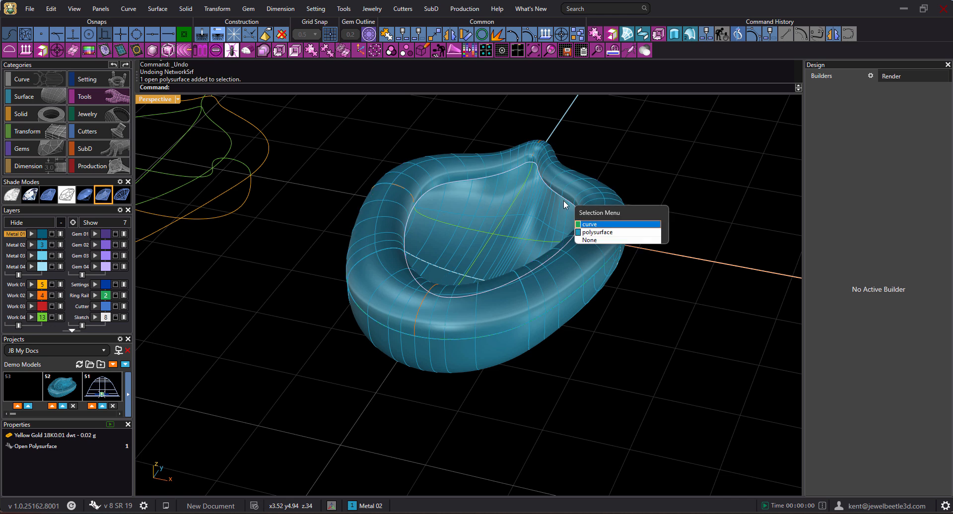
pyautogui.click(588, 224)
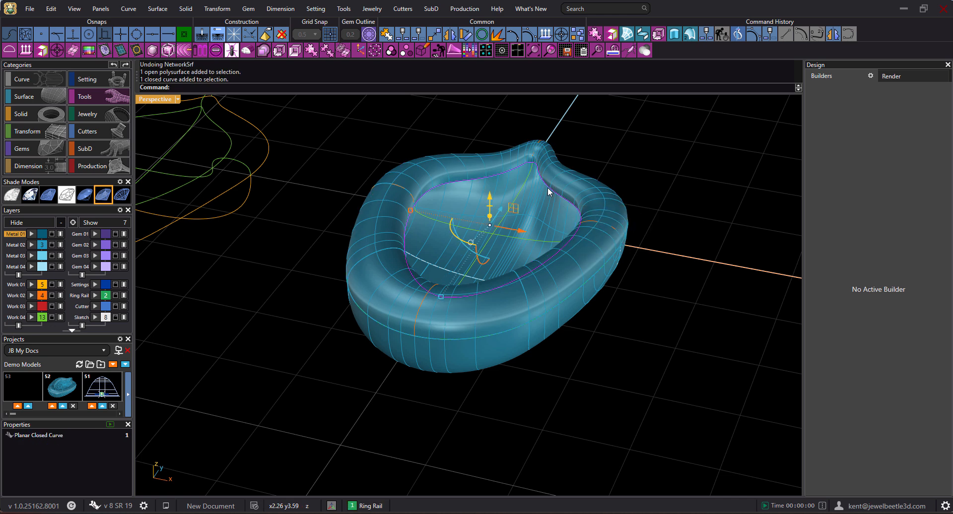
pyautogui.click(596, 155)
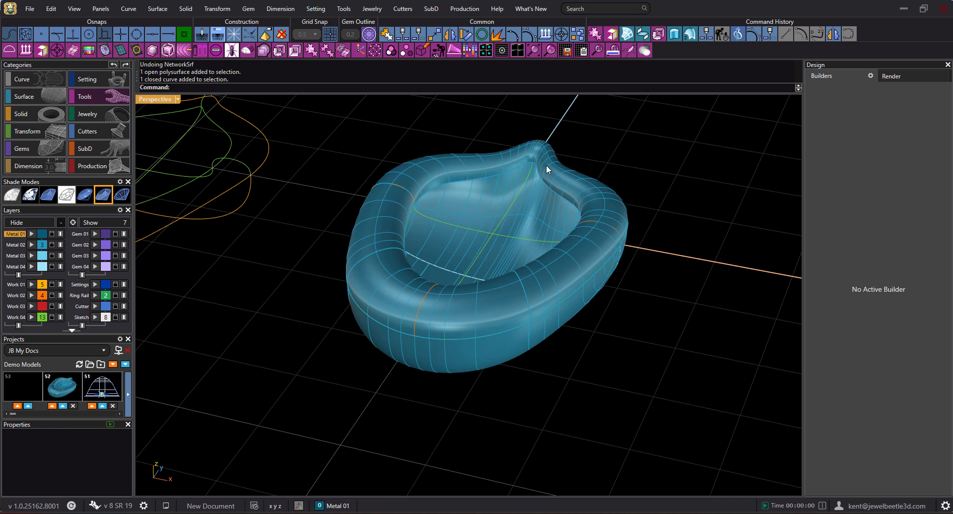
# Hide the Ring Rail layer's curves while Metal 02 is temporarily hidden, and show Metal 02 again
pyautogui.click(60, 245)
pyautogui.click(553, 194)
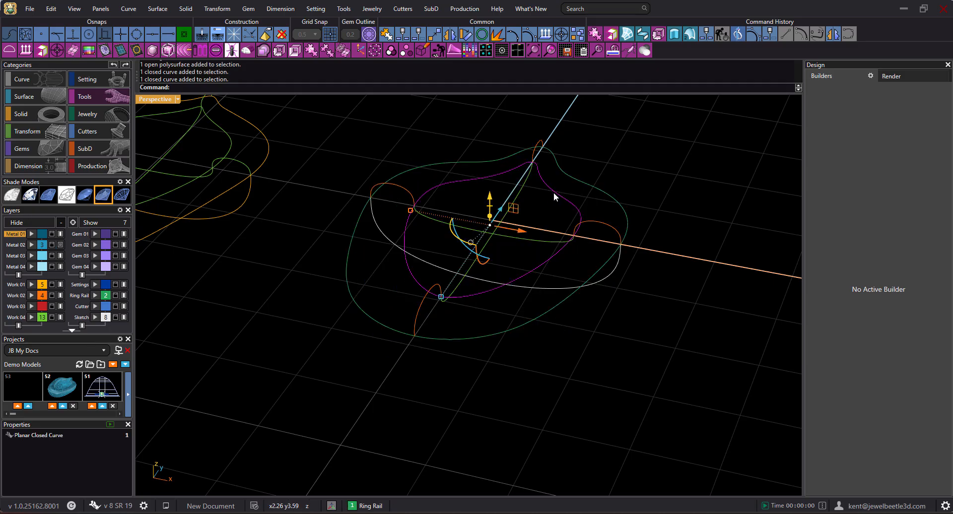
pyautogui.click(631, 175)
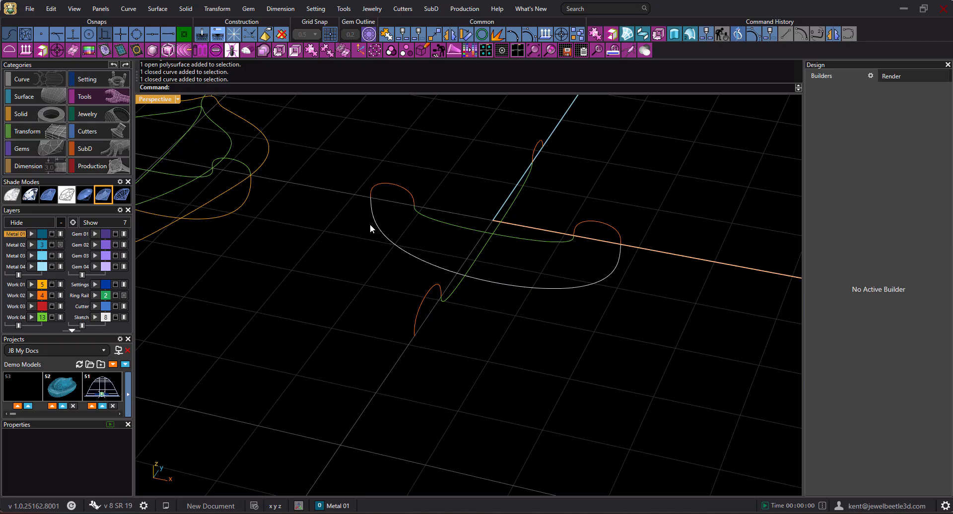
pyautogui.click(60, 245)
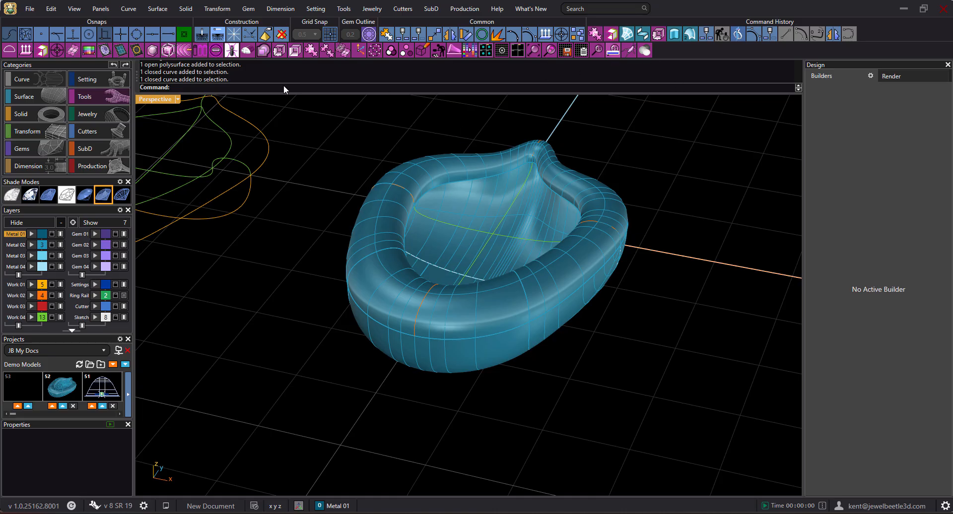
pyautogui.click(49, 97)
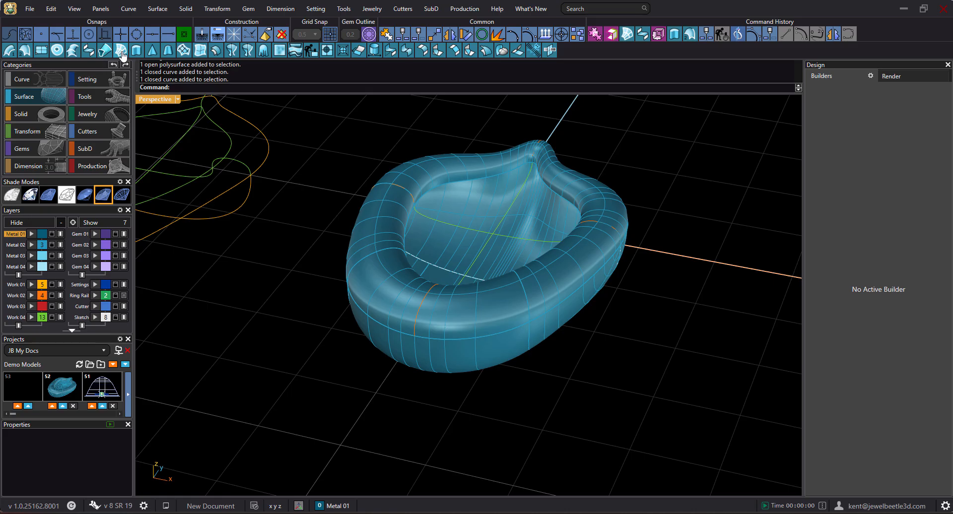
pyautogui.click(120, 49)
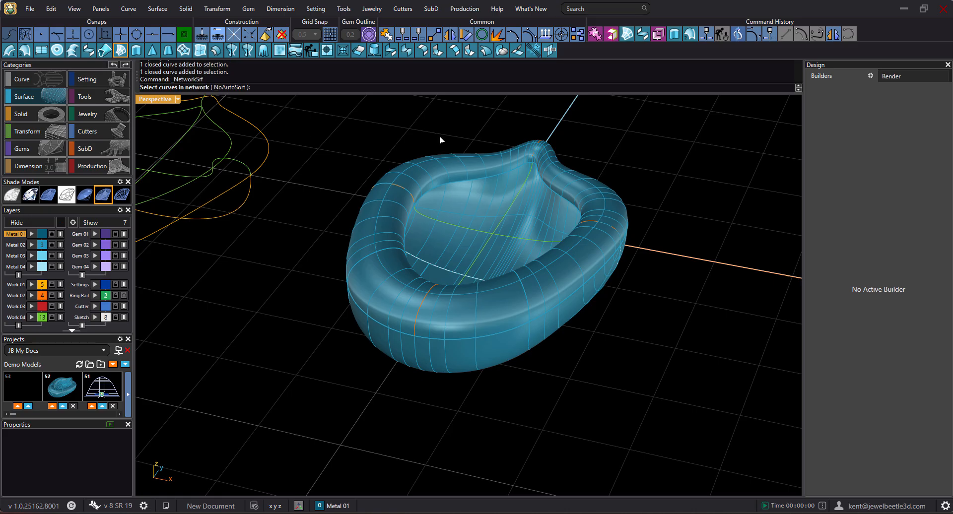
pyautogui.click(485, 181)
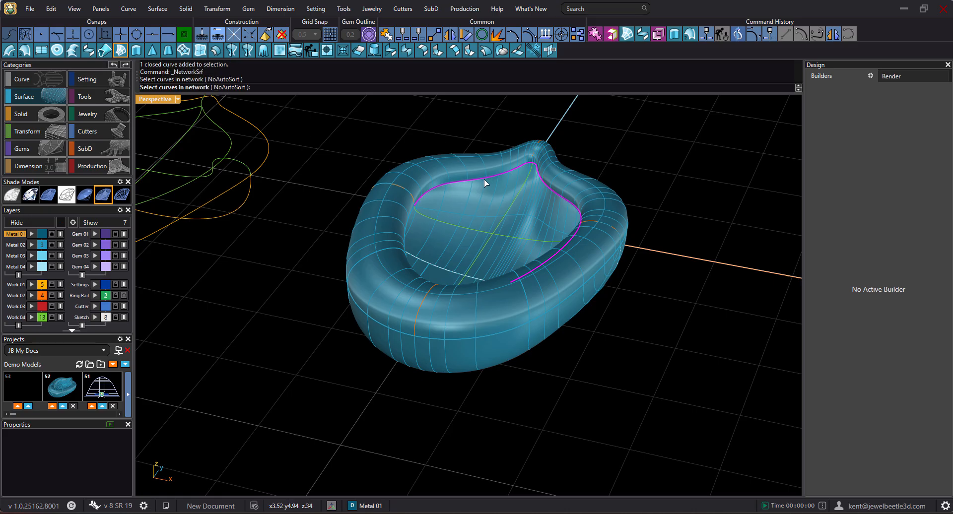
pyautogui.moveTo(421, 225); pyautogui.dragTo(358, 237, button='right')
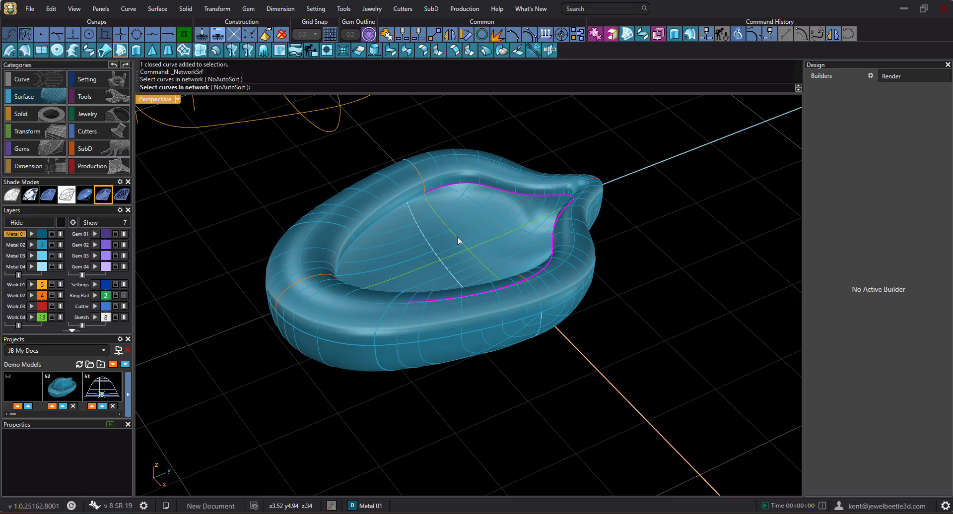
pyautogui.press('Escape')
pyautogui.moveTo(526, 241); pyautogui.dragTo(541, 241, button='right')
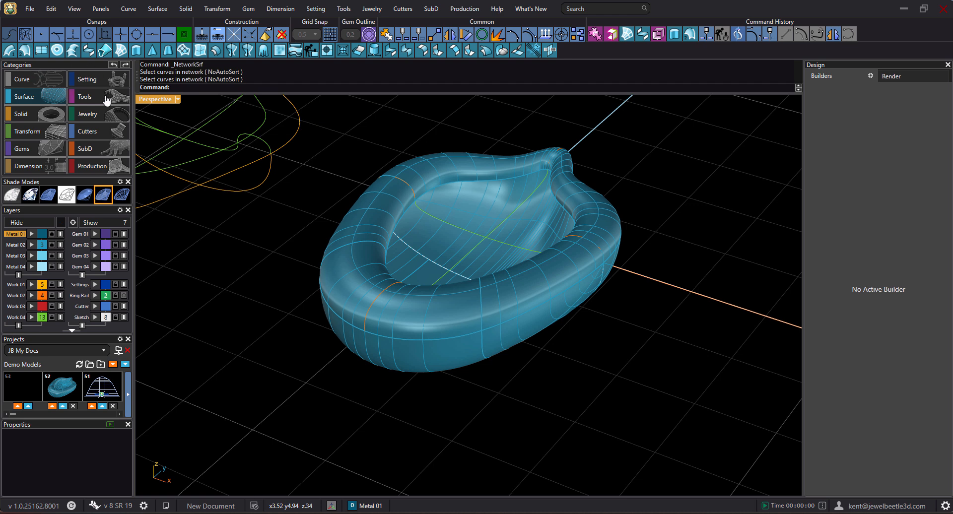
pyautogui.click(24, 50)
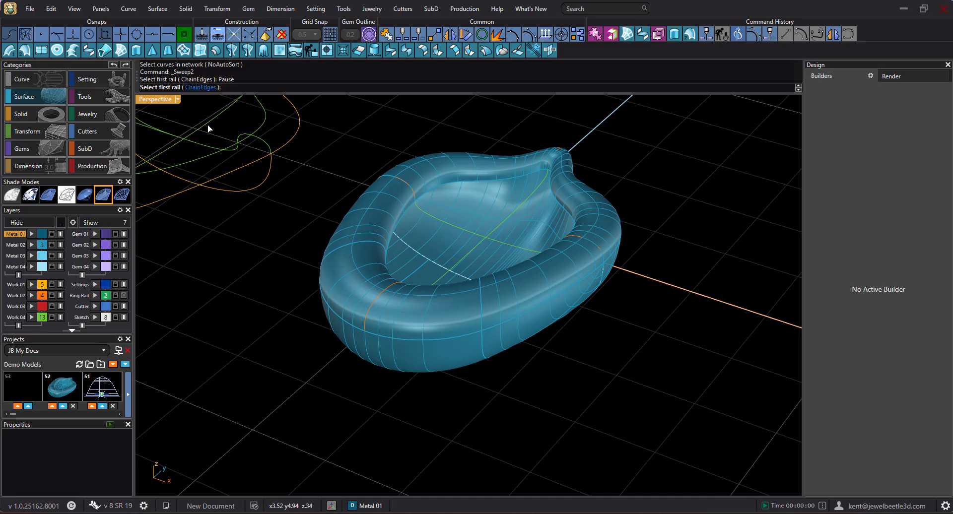
pyautogui.click(272, 131)
pyautogui.click(270, 144)
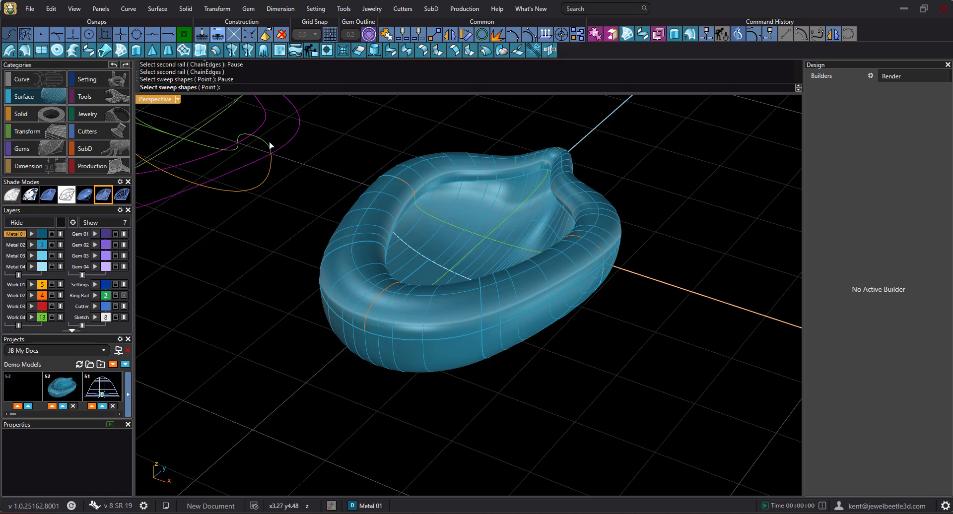
pyautogui.click(266, 141)
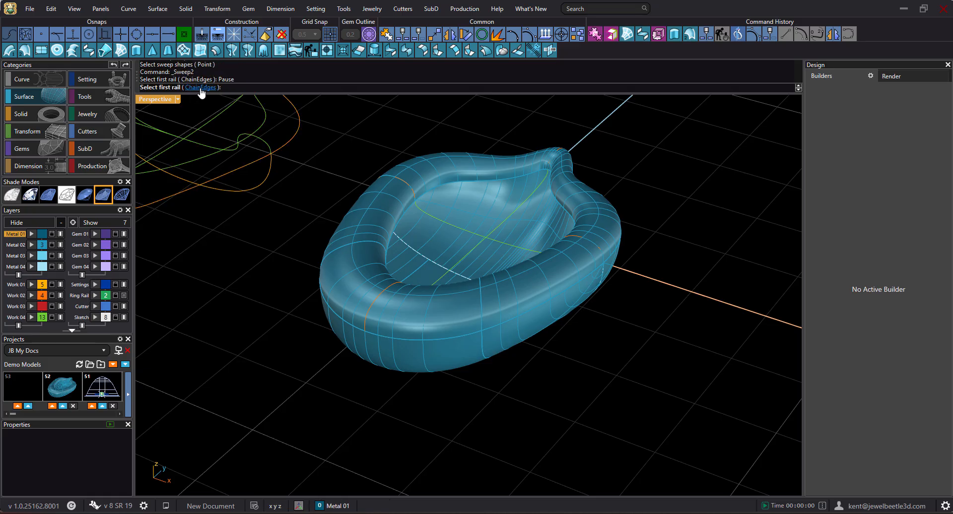
pyautogui.click(200, 88)
pyautogui.click(263, 130)
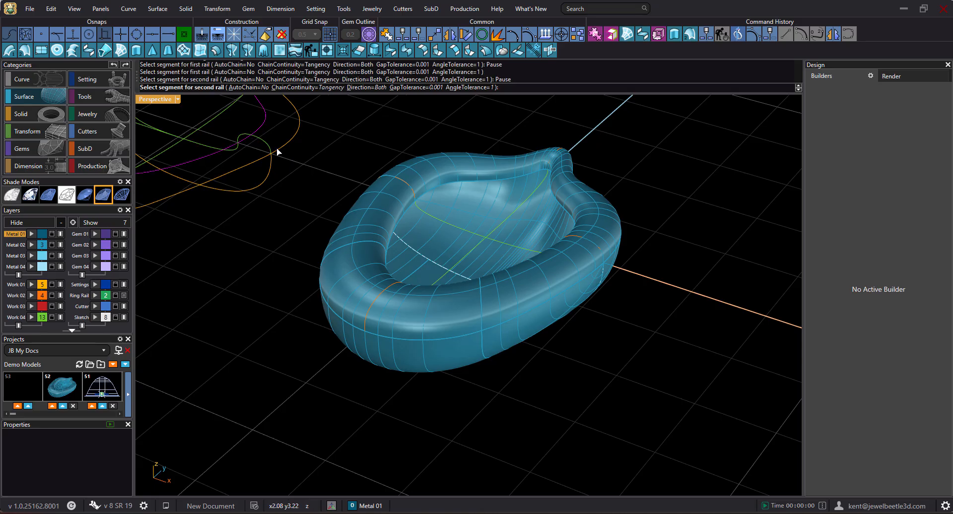
pyautogui.scroll(-3, 268, 124)
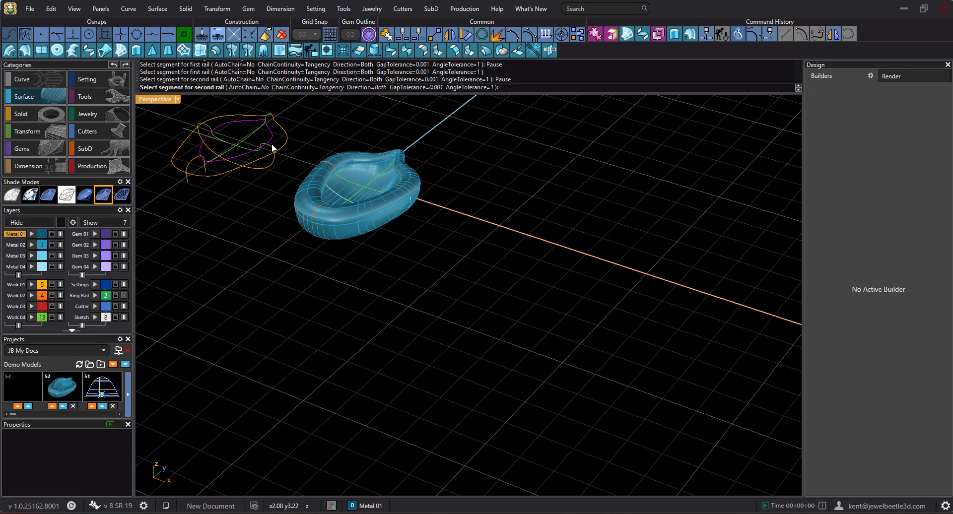
pyautogui.press('Escape')
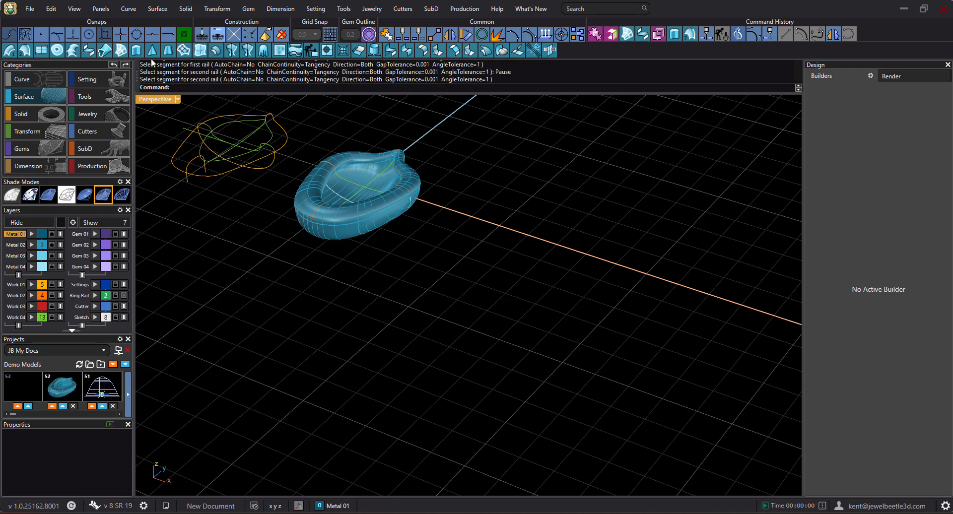
# Start a network surface and use the chain option to add the frame edges around the hollow's entire inner rim
pyautogui.click(120, 50)
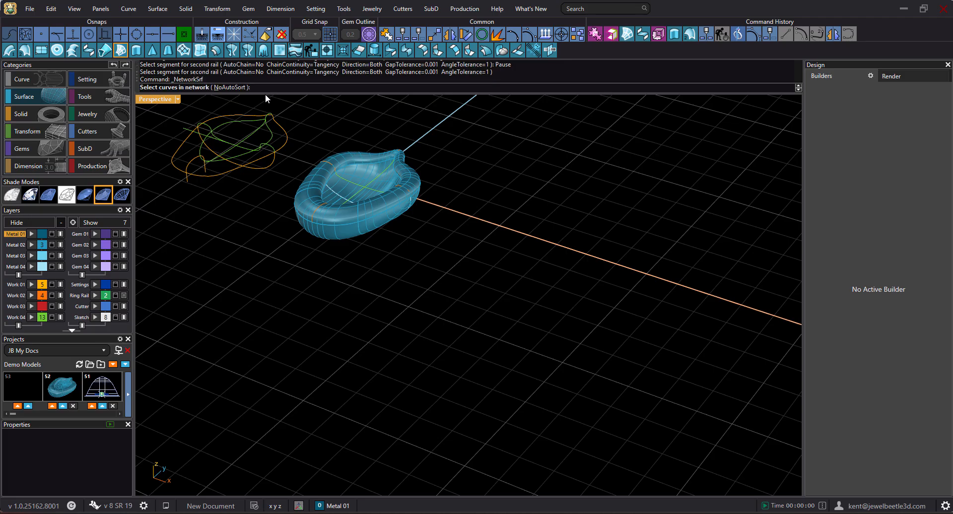
pyautogui.scroll(3, 368, 164)
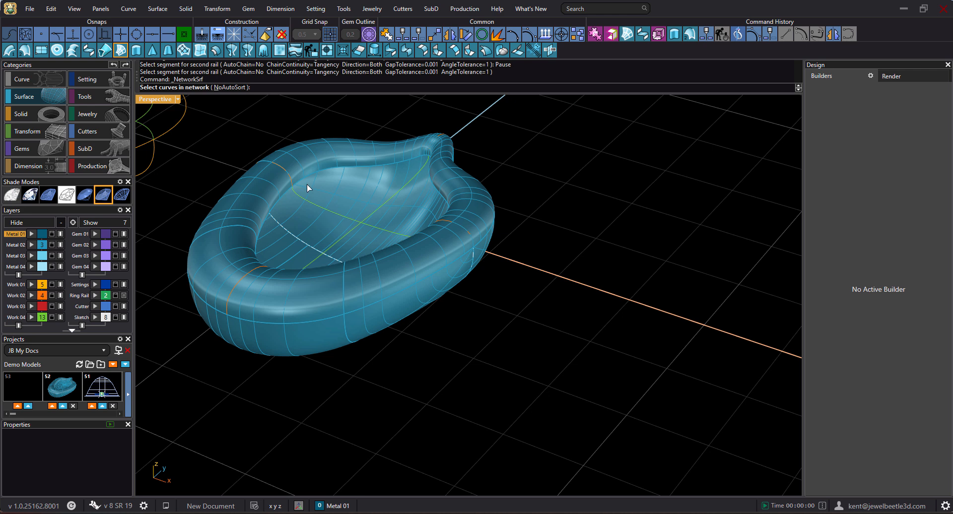
pyautogui.write('hain')
pyautogui.press('Return')
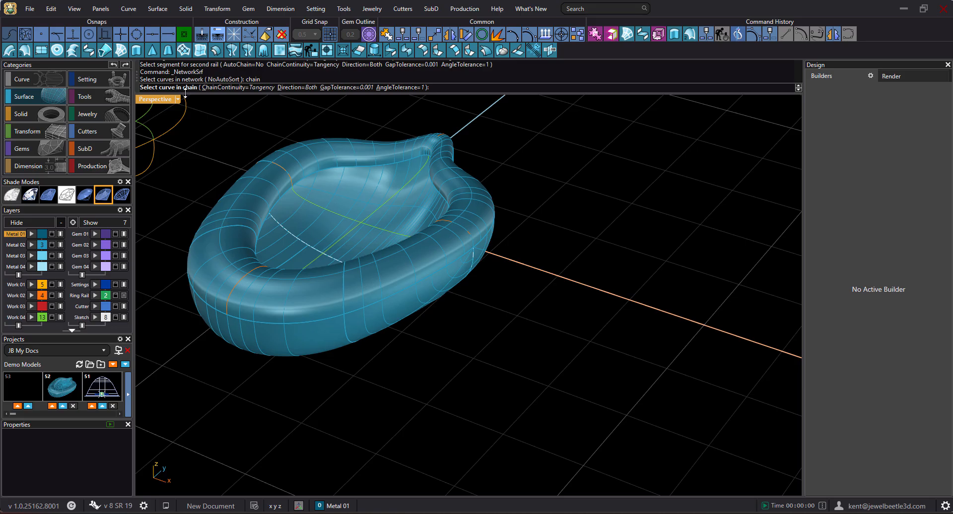
pyautogui.click(356, 170)
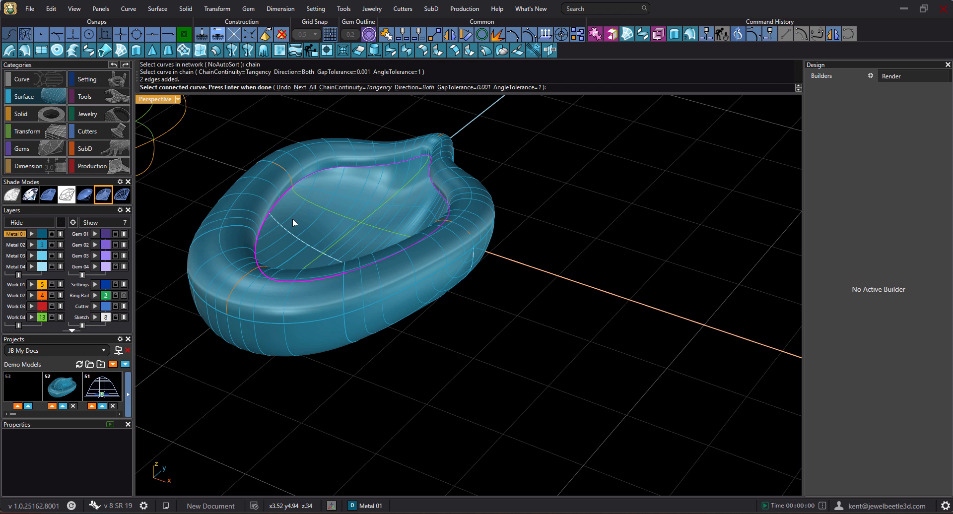
pyautogui.press('Return')
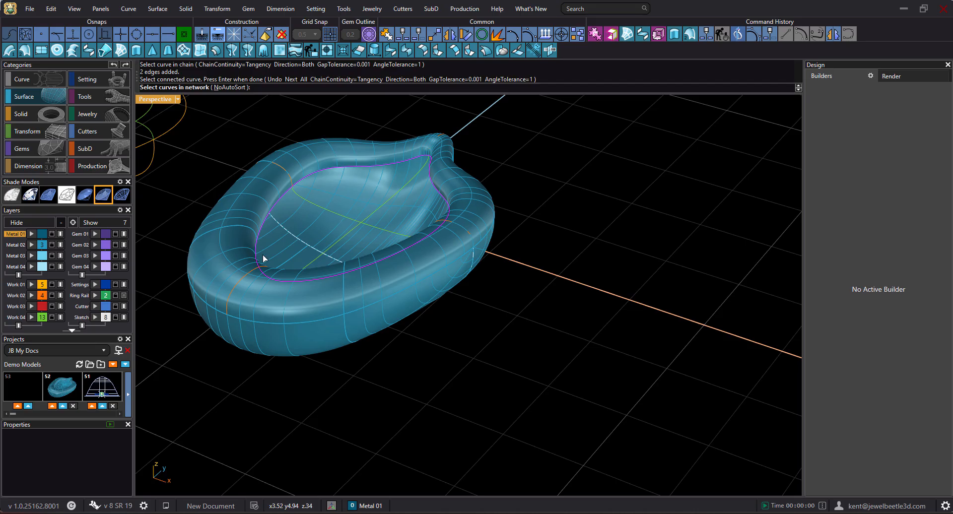
# Add the two crossing curves inside the hollow to the network and generate the surface preview
pyautogui.click(318, 206)
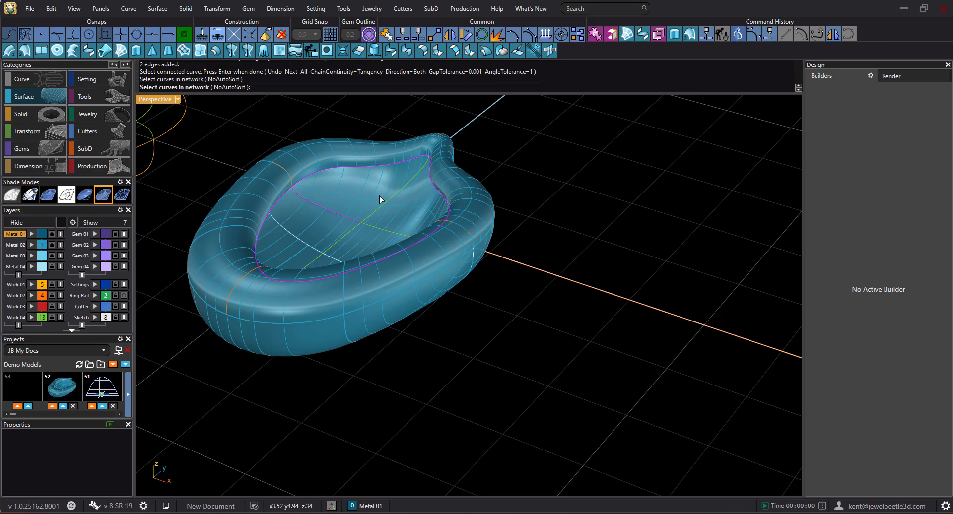
pyautogui.click(386, 228)
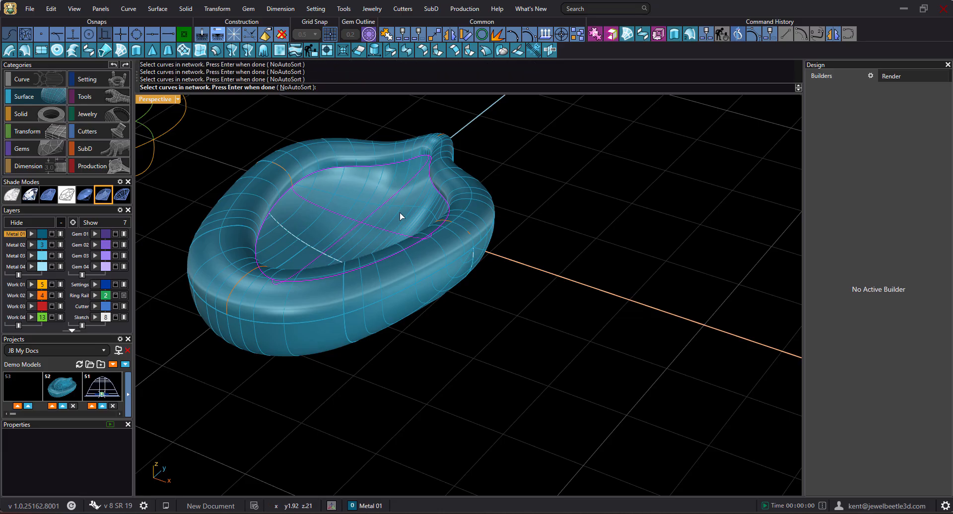
pyautogui.press('Return')
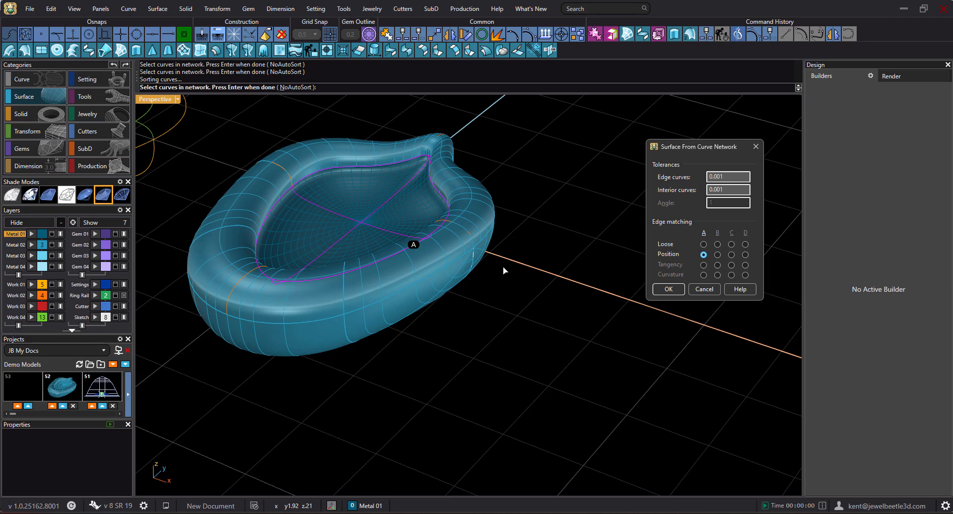
# Check the preview's fit at the petal tip, set the edge and interior curve tolerances to 0.0001, and create the network surface
pyautogui.moveTo(507, 284); pyautogui.dragTo(524, 304, button='right')
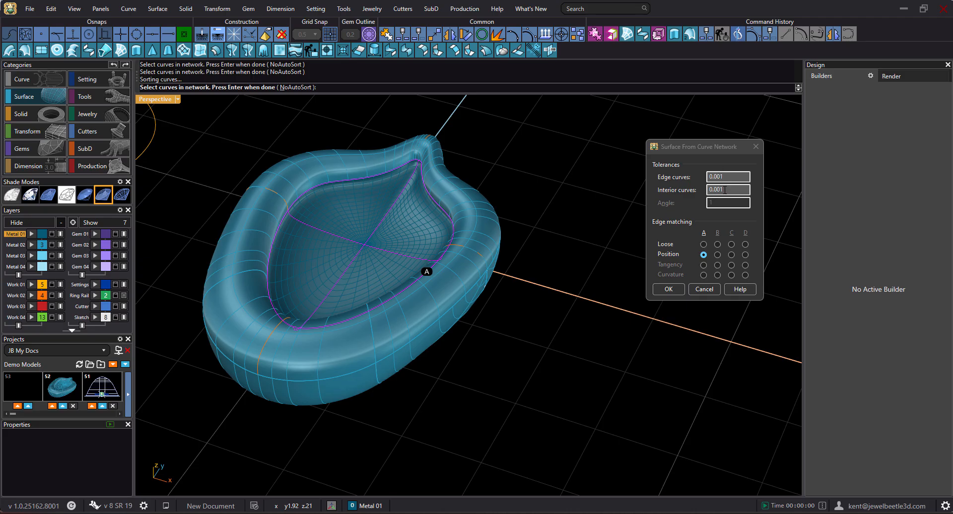
pyautogui.scroll(6, 420, 166)
pyautogui.moveTo(460, 165); pyautogui.dragTo(461, 181, button='right')
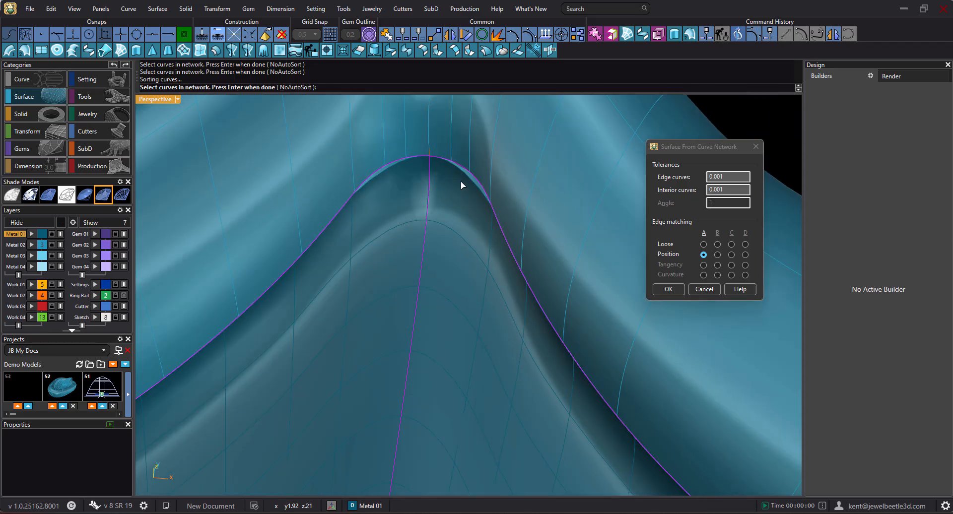
pyautogui.scroll(4, 461, 179)
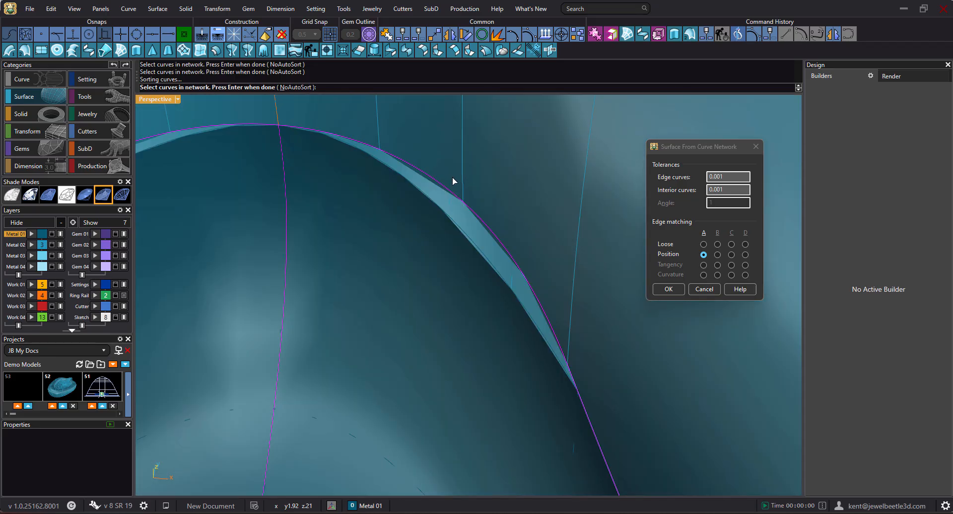
pyautogui.scroll(-4, 451, 177)
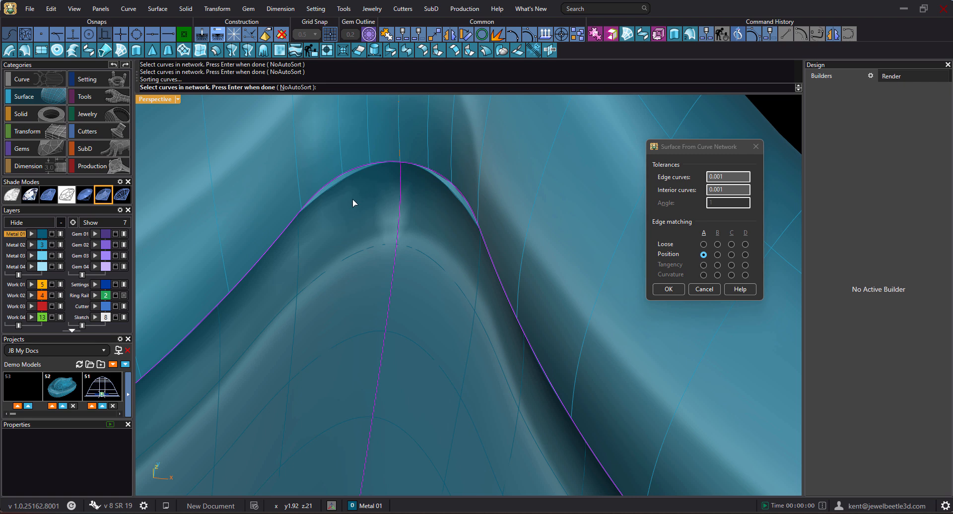
pyautogui.scroll(-8, 353, 200)
pyautogui.keyDown('shift'); pyautogui.moveTo(498, 229); pyautogui.dragTo(489, 206, button='right'); pyautogui.keyUp('shift')
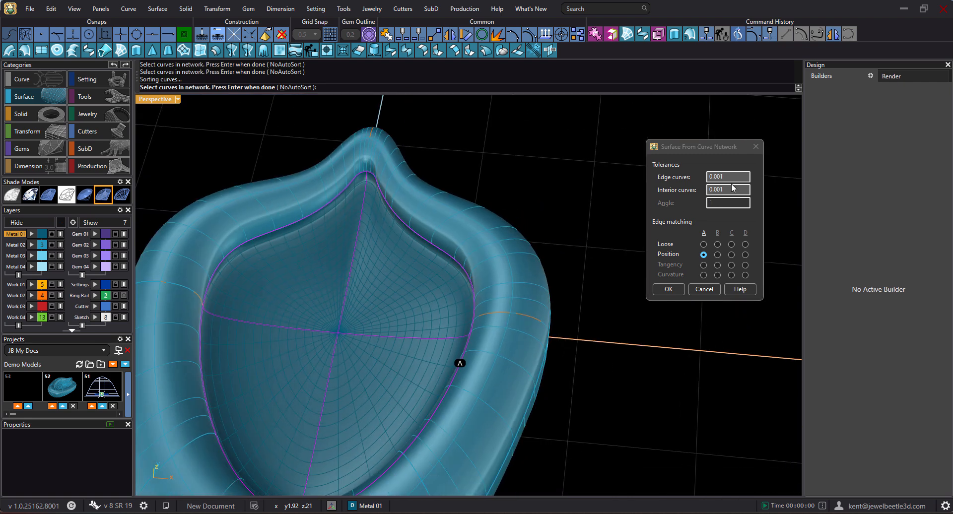
pyautogui.click(721, 177)
pyautogui.write('0')
pyautogui.click(722, 190)
pyautogui.write('0')
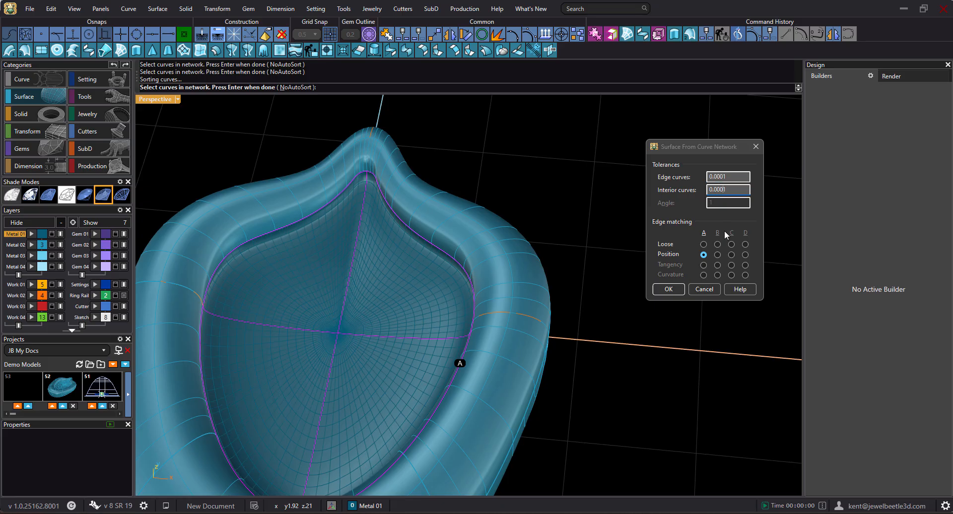
pyautogui.scroll(3, 362, 179)
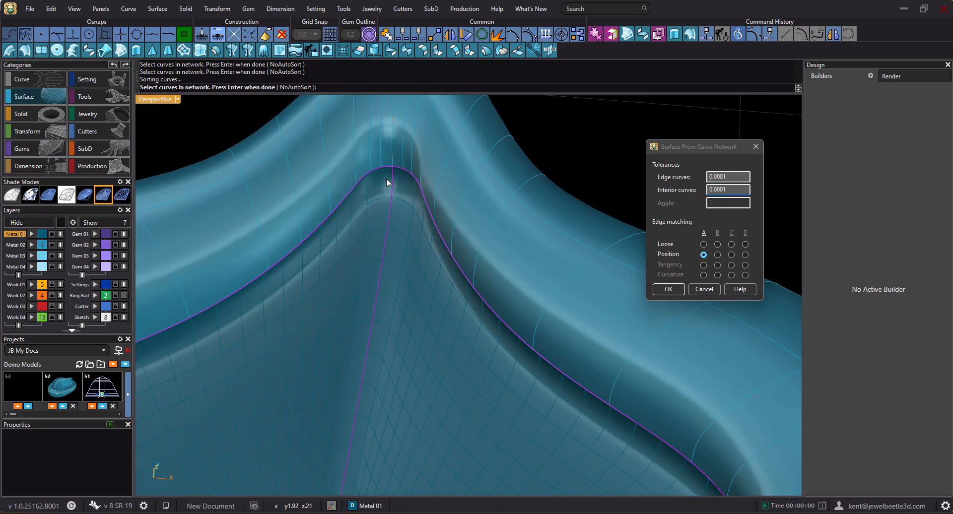
pyautogui.scroll(-3, 389, 183)
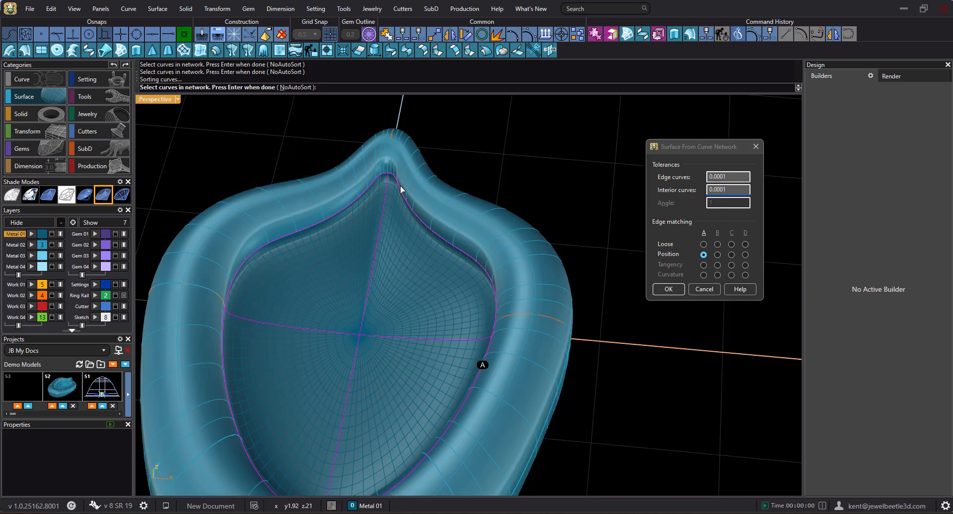
pyautogui.click(666, 290)
# Join the hollow's network surface with the petal's rim, side and underside surfaces into one body
pyautogui.scroll(-4, 534, 255)
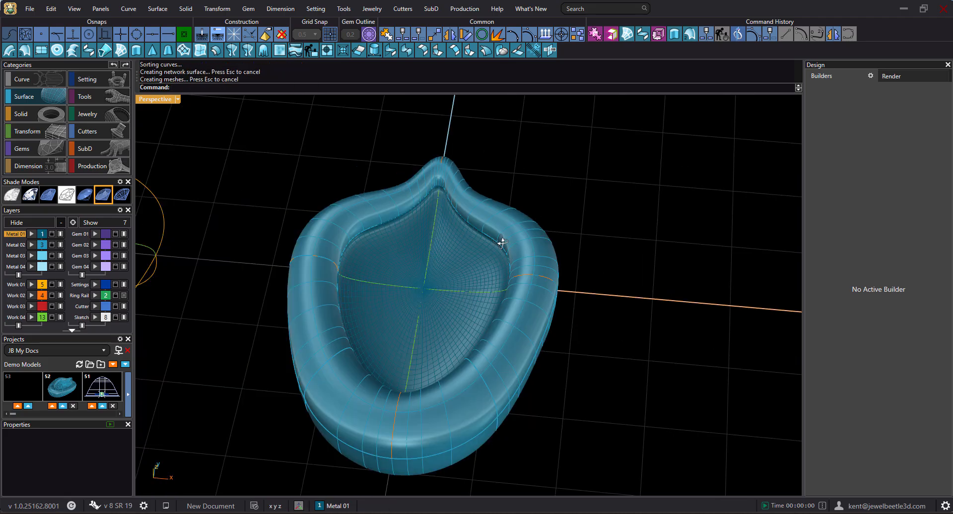
pyautogui.moveTo(502, 242); pyautogui.dragTo(455, 229, button='right')
pyautogui.click(455, 227)
pyautogui.keyDown('shift'); pyautogui.click(421, 170); pyautogui.keyUp('shift')
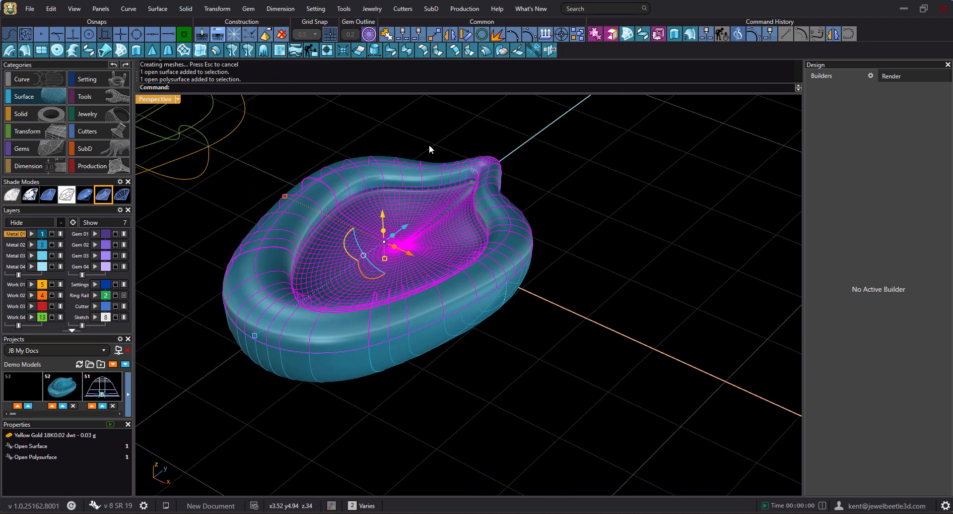
pyautogui.keyDown('shift'); pyautogui.click(433, 340); pyautogui.keyUp('shift')
pyautogui.moveTo(493, 293)
pyautogui.mouseDown(button='right')
pyautogui.moveTo(486, 279)
pyautogui.moveTo(495, 284)
pyautogui.mouseUp(button='right')
pyautogui.keyDown('shift'); pyautogui.click(511, 234); pyautogui.keyUp('shift')
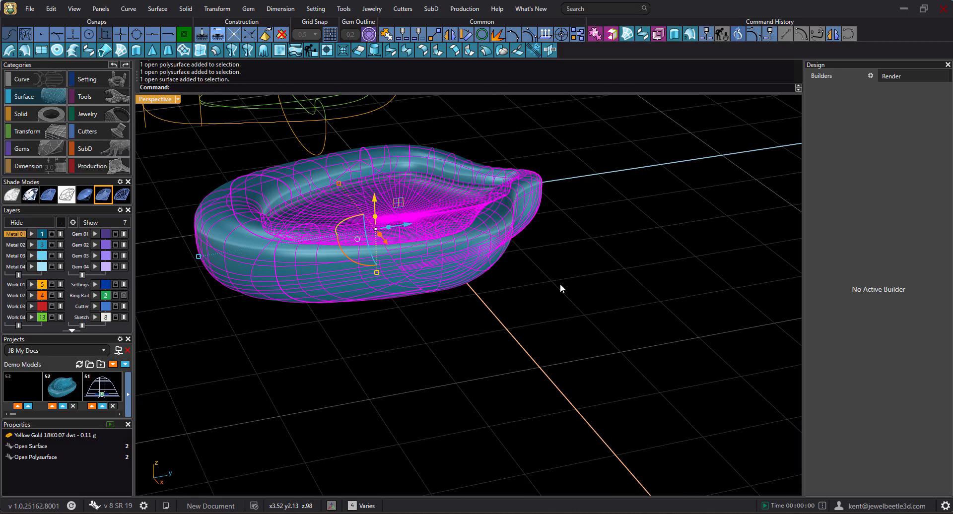
pyautogui.press('Return')
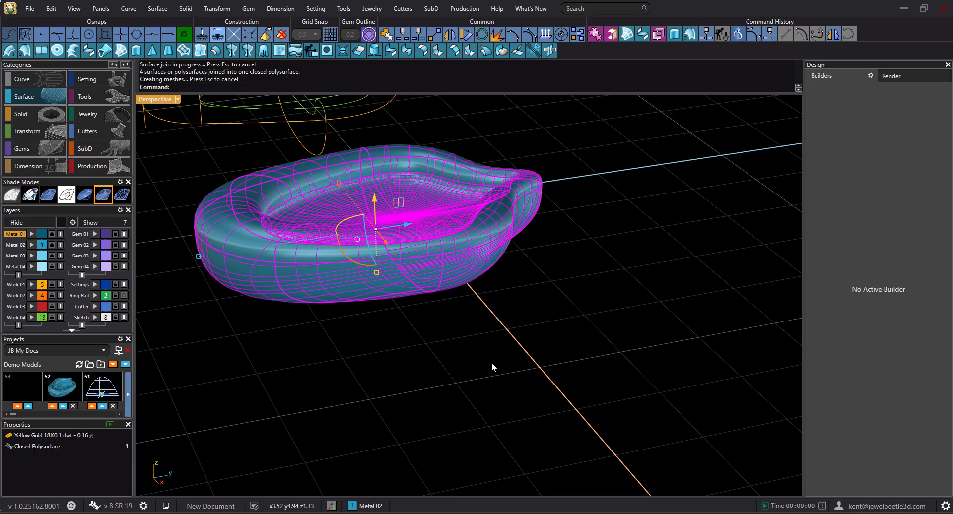
# Clear the selection and inspect the joined petal's hollow, tip and inner rim
pyautogui.moveTo(368, 335); pyautogui.dragTo(582, 213, button='right')
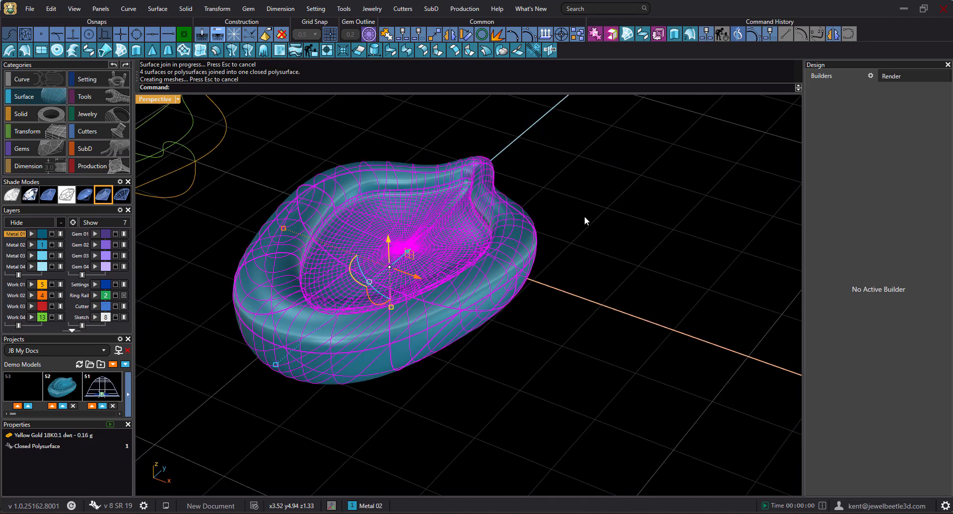
pyautogui.press('Escape')
pyautogui.moveTo(419, 238); pyautogui.dragTo(448, 284, button='right')
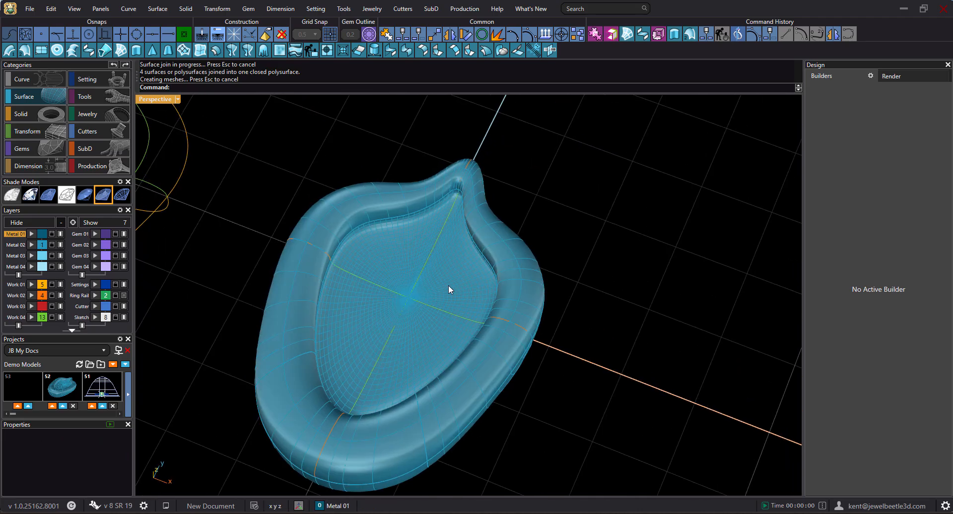
pyautogui.scroll(2, 450, 280)
pyautogui.scroll(3, 461, 255)
pyautogui.scroll(-2, 464, 249)
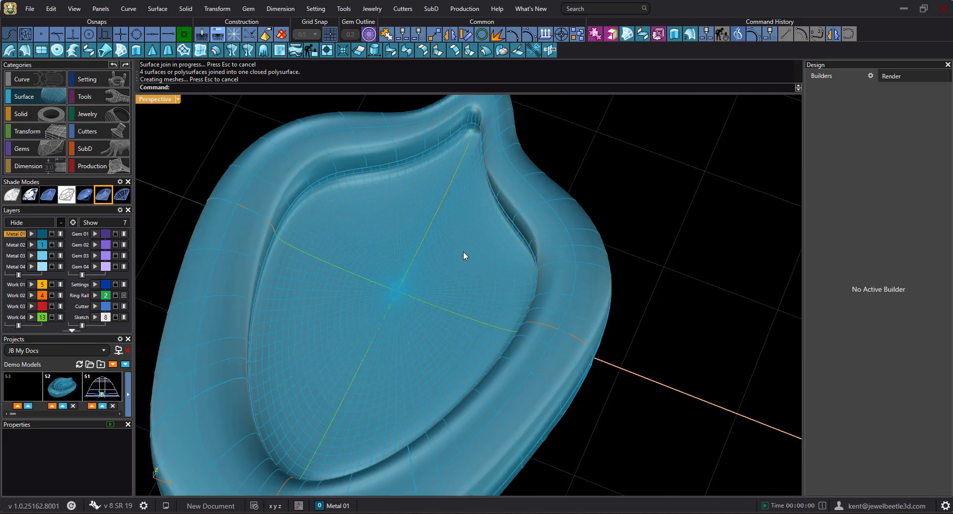
pyautogui.moveTo(459, 246); pyautogui.dragTo(455, 217, button='right')
pyautogui.scroll(-3, 460, 256)
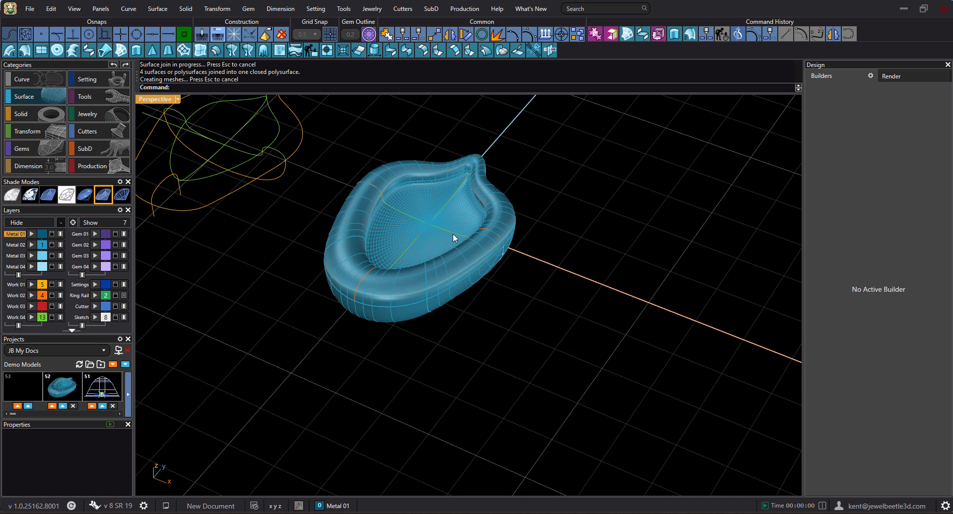
# Insert the saved S2 petal model from the project library and move it along the X axis beside the current petal
pyautogui.scroll(-4, 449, 226)
pyautogui.moveTo(451, 221)
pyautogui.mouseDown(button='right')
pyautogui.moveTo(454, 244)
pyautogui.moveTo(453, 226)
pyautogui.mouseUp(button='right')
pyautogui.moveTo(75, 378); pyautogui.dragTo(499, 263)
pyautogui.moveTo(453, 240); pyautogui.dragTo(563, 293)
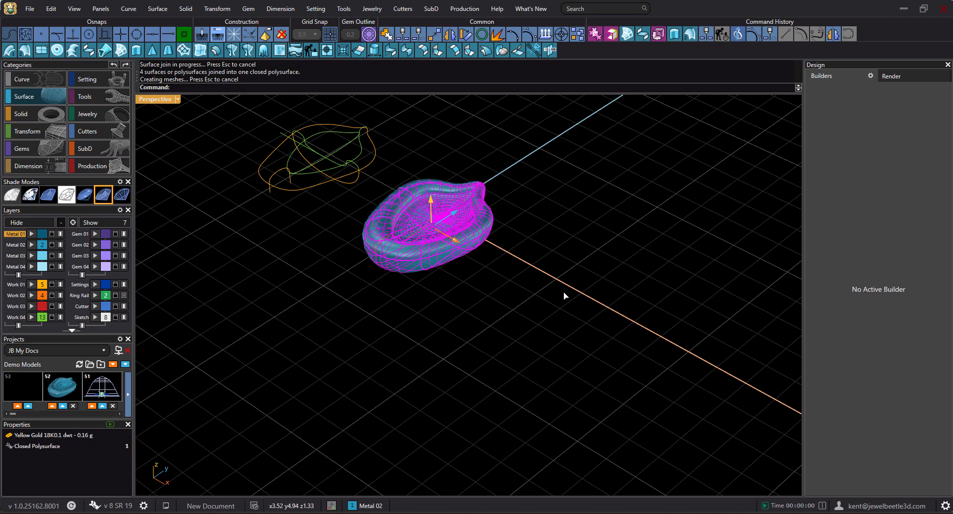
pyautogui.click(548, 208)
pyautogui.moveTo(541, 243)
pyautogui.mouseDown(button='right')
pyautogui.moveTo(584, 277)
pyautogui.moveTo(572, 303)
pyautogui.moveTo(549, 246)
pyautogui.moveTo(548, 256)
pyautogui.mouseUp(button='right')
# Select the inserted petal and the new petal in turn to compare their object type and metal weight, and examine both shapes
pyautogui.click(548, 256)
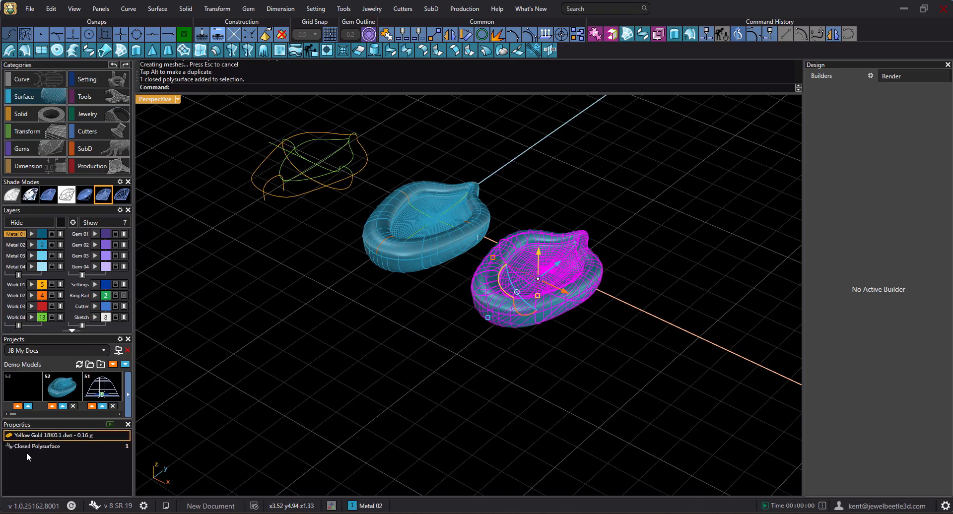
pyautogui.click(442, 266)
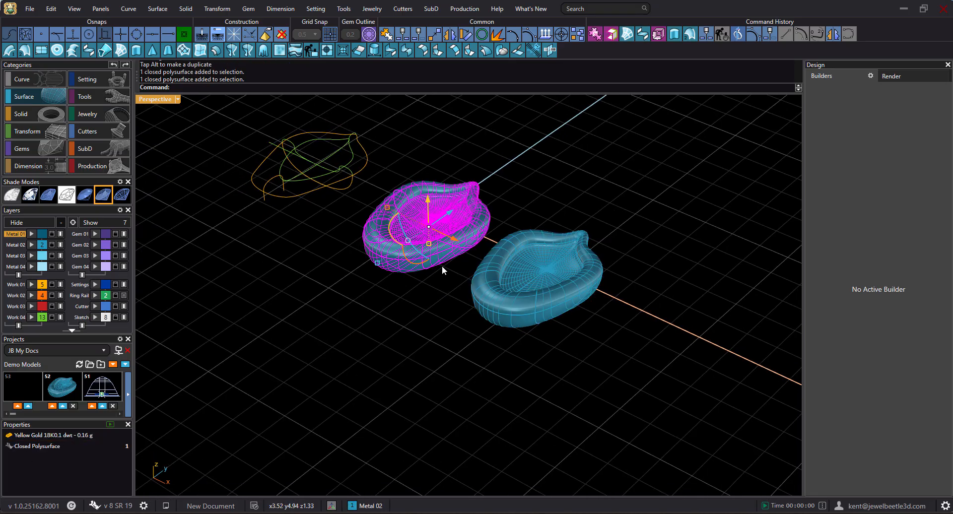
pyautogui.click(547, 264)
pyautogui.click(540, 203)
pyautogui.scroll(7, 525, 255)
pyautogui.moveTo(526, 261); pyautogui.dragTo(623, 318, button='right')
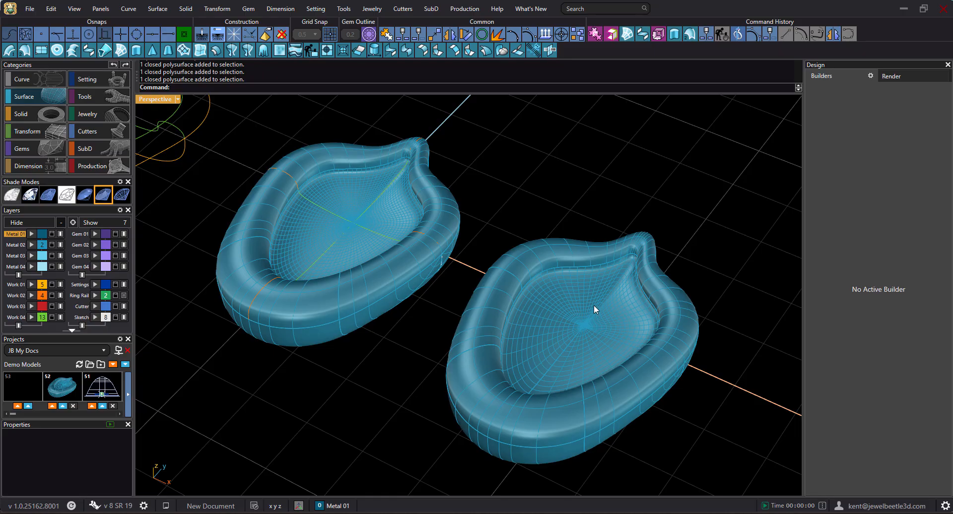
pyautogui.scroll(-3, 498, 233)
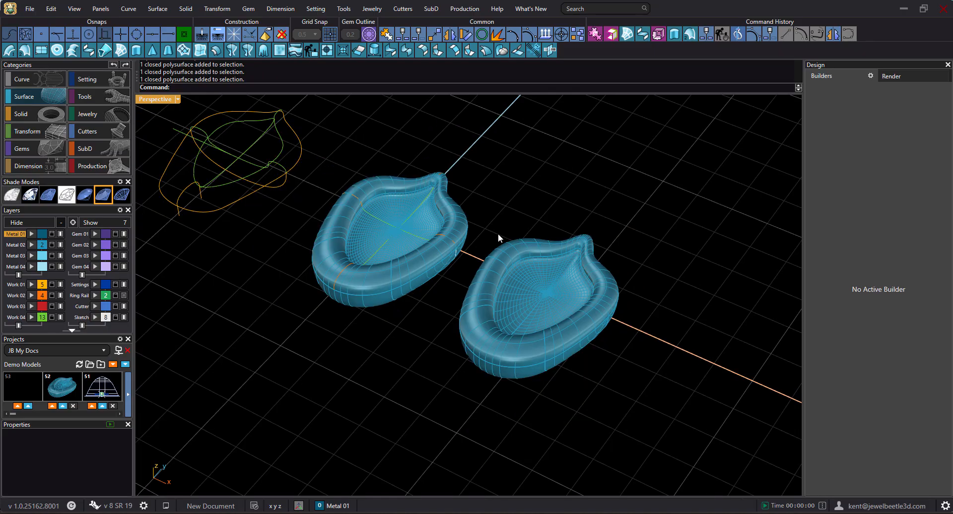
pyautogui.scroll(-4, 467, 223)
pyautogui.moveTo(480, 229); pyautogui.dragTo(440, 214, button='right')
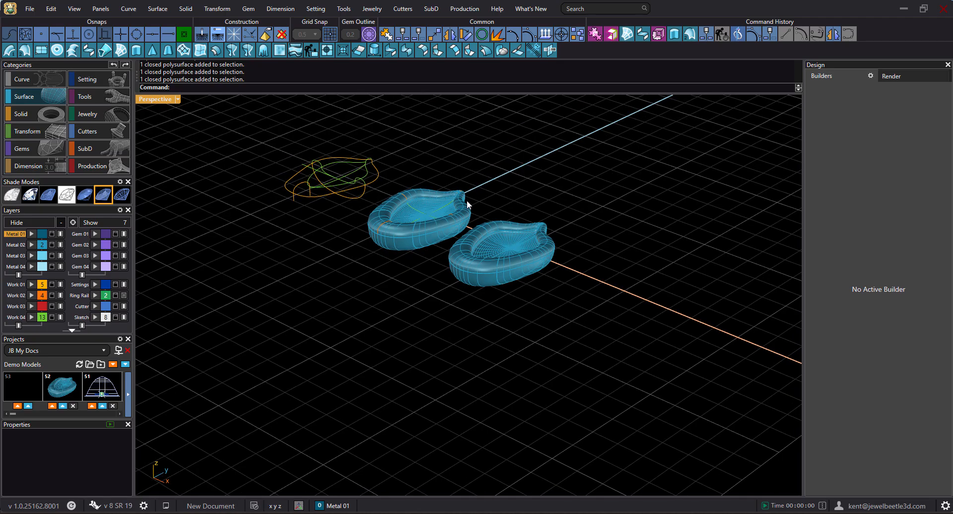
pyautogui.click(86, 169)
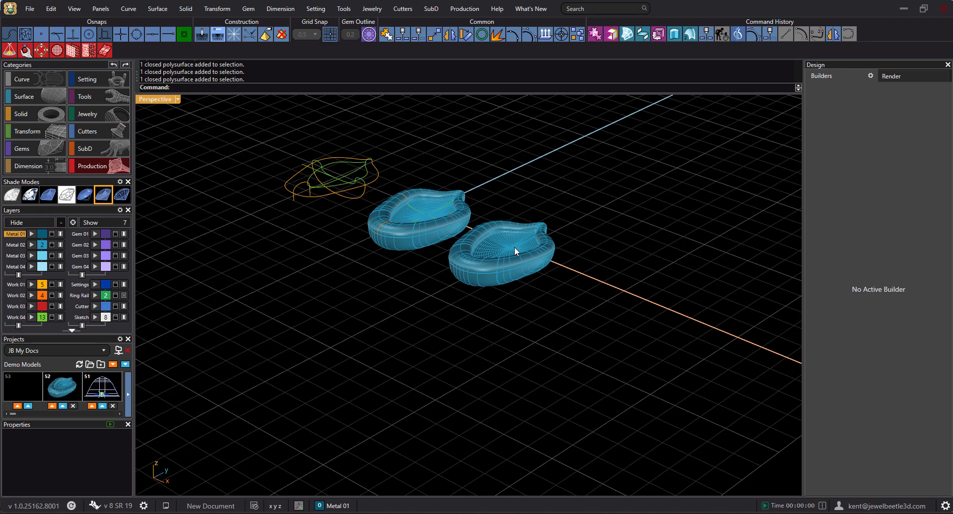
pyautogui.moveTo(503, 228)
pyautogui.mouseDown(button='right')
pyautogui.moveTo(446, 218)
pyautogui.moveTo(515, 239)
pyautogui.moveTo(506, 212)
pyautogui.mouseUp(button='right')
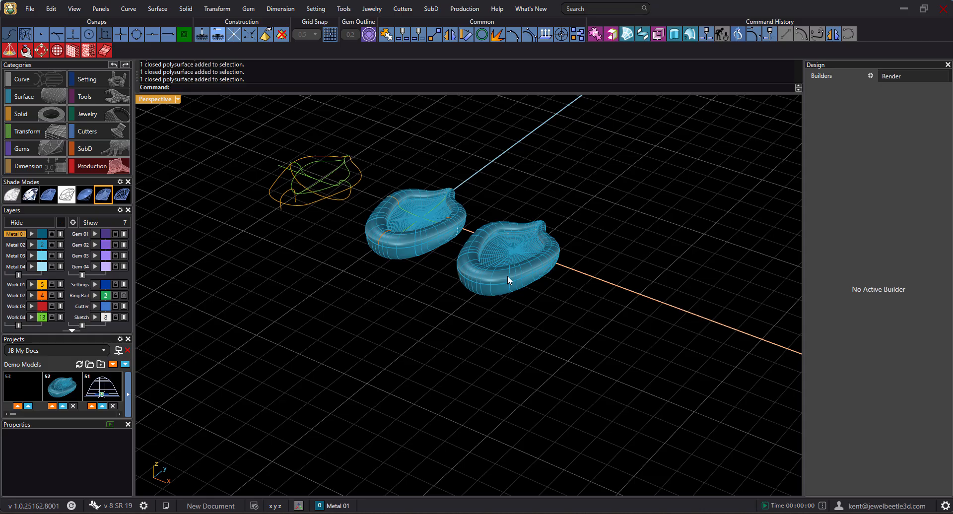
pyautogui.moveTo(489, 228)
pyautogui.mouseDown(button='right')
pyautogui.moveTo(482, 234)
pyautogui.moveTo(495, 215)
pyautogui.mouseUp(button='right')
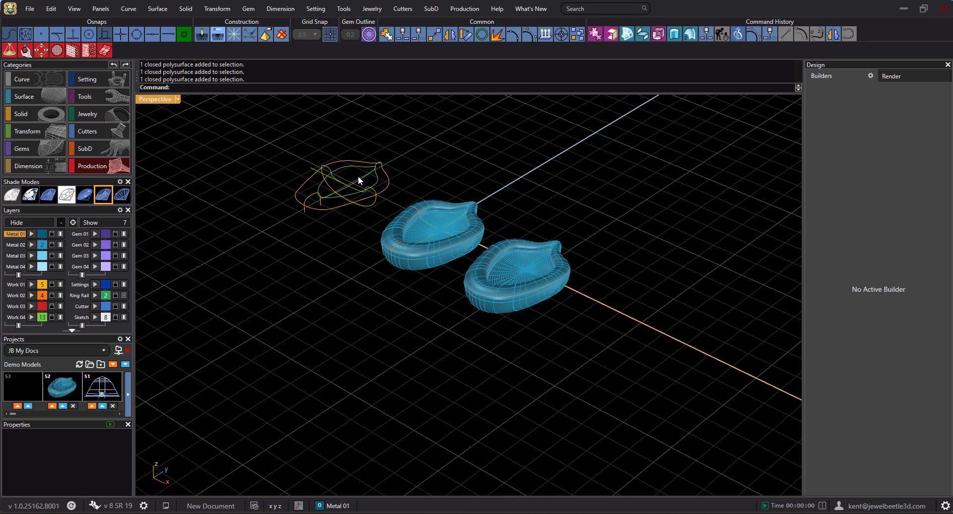
# Split the closed outer base curve of the spare frame at its surrounding profile curves
pyautogui.scroll(5, 331, 174)
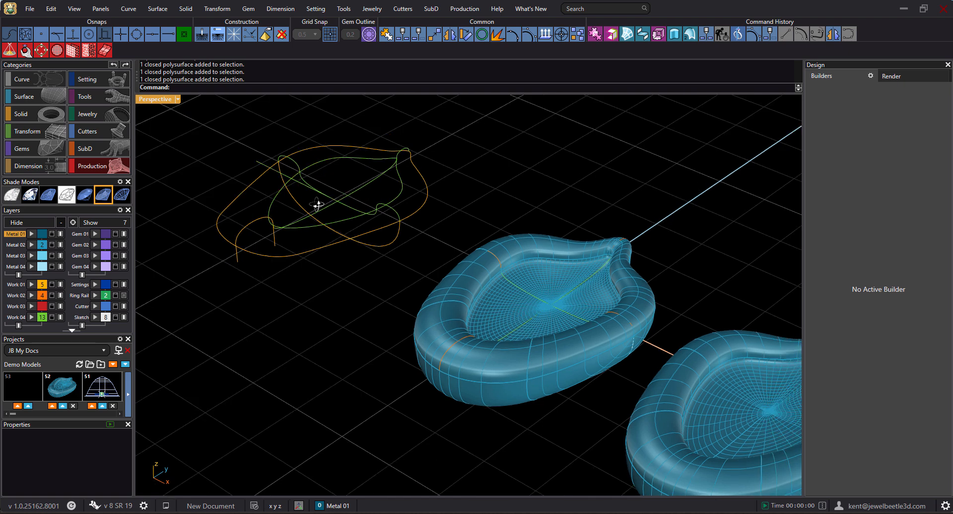
pyautogui.keyDown('shift'); pyautogui.moveTo(462, 230); pyautogui.dragTo(597, 252, button='right'); pyautogui.keyUp('shift')
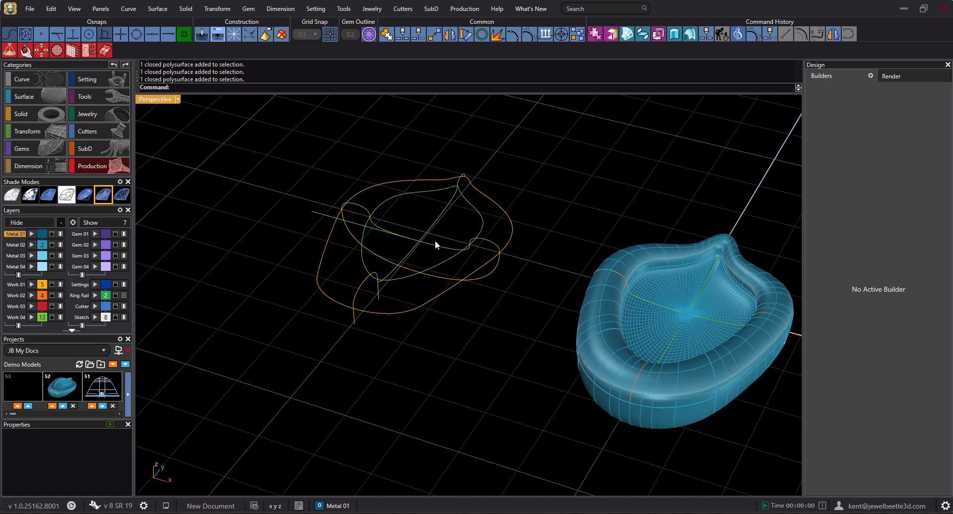
pyautogui.scroll(-2, 424, 226)
pyautogui.keyDown('shift'); pyautogui.moveTo(449, 264); pyautogui.dragTo(434, 243, button='right'); pyautogui.keyUp('shift')
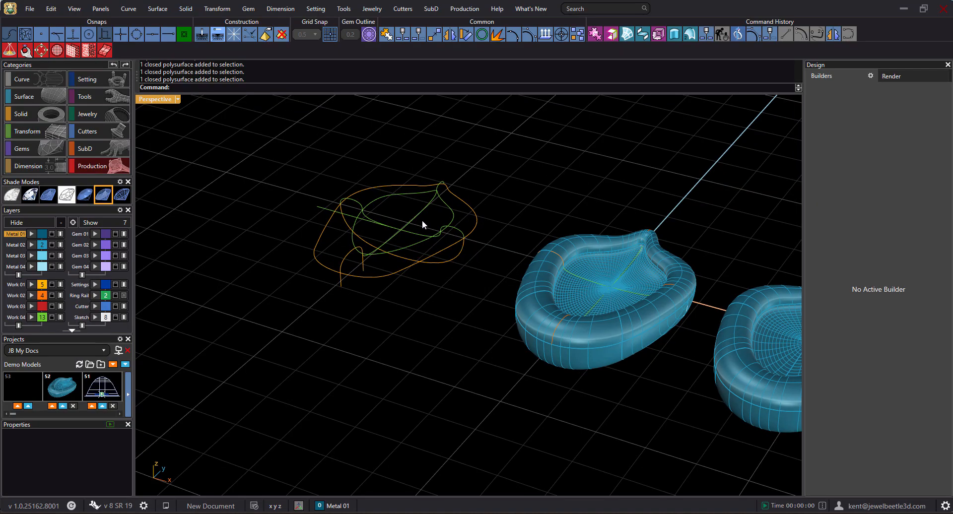
pyautogui.click(399, 184)
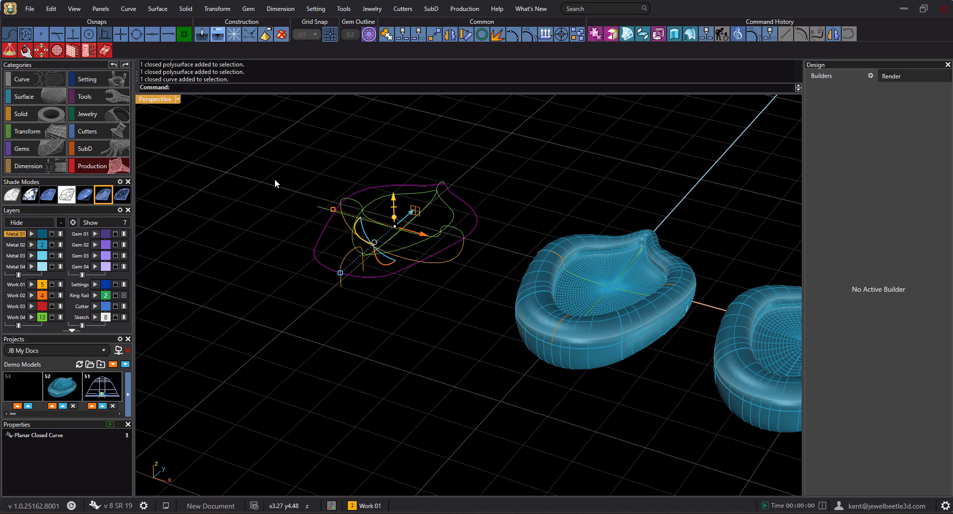
pyautogui.click(44, 80)
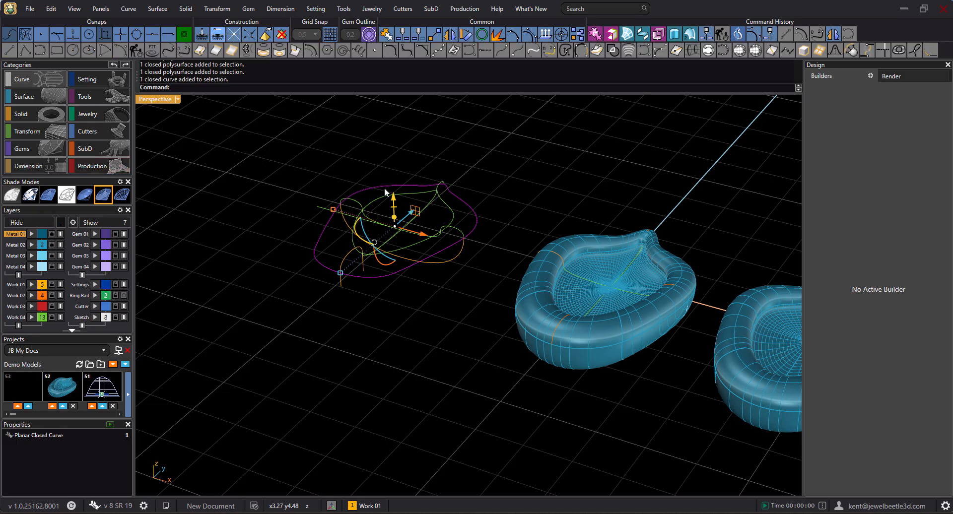
pyautogui.click(403, 36)
pyautogui.click(347, 256)
pyautogui.click(359, 199)
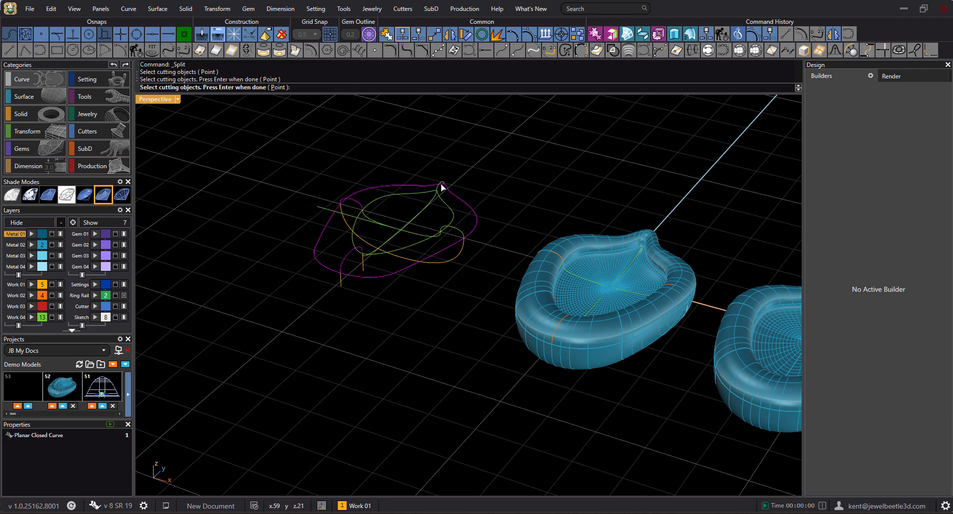
pyautogui.click(462, 235)
pyautogui.click(461, 248)
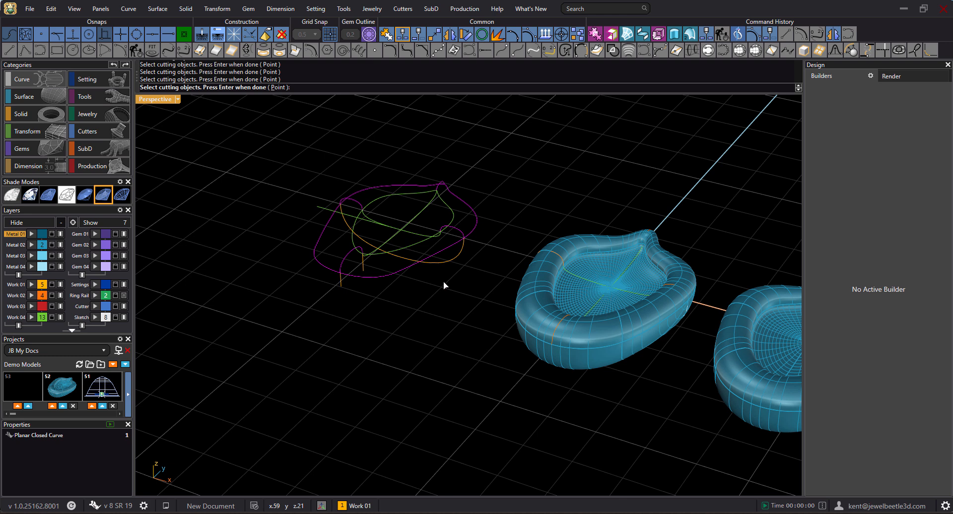
pyautogui.press('Return')
# Duplicate the four pieces of the split base curve straight down along Z, below the original frame
pyautogui.click(439, 249)
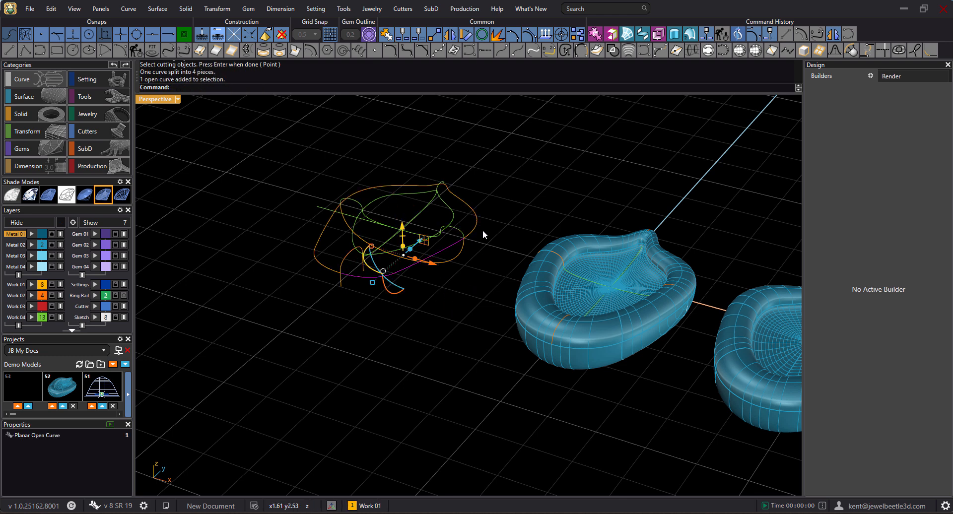
pyautogui.keyDown('shift'); pyautogui.click(477, 215); pyautogui.keyUp('shift')
pyautogui.keyDown('shift'); pyautogui.click(400, 188); pyautogui.keyUp('shift')
pyautogui.keyDown('shift'); pyautogui.click(320, 237); pyautogui.keyUp('shift')
pyautogui.moveTo(394, 196); pyautogui.dragTo(402, 272)
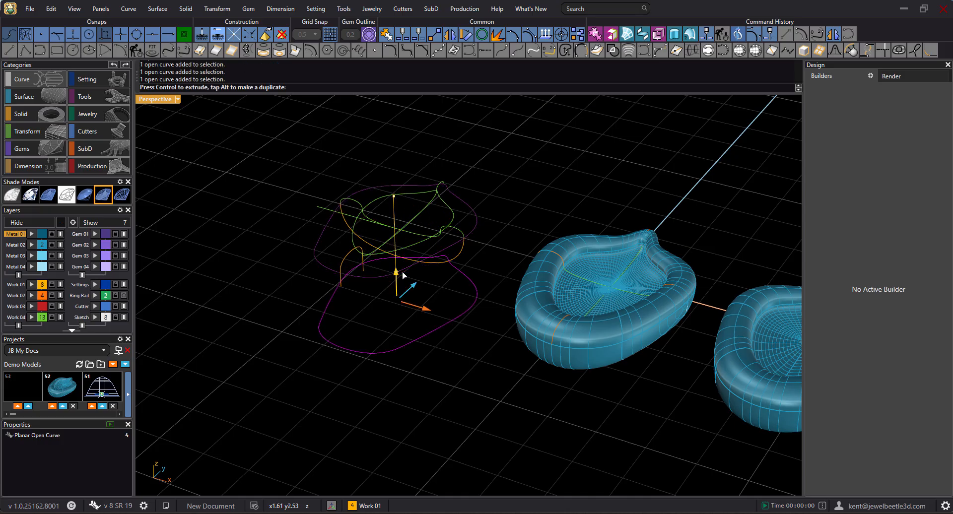
pyautogui.press('alt')
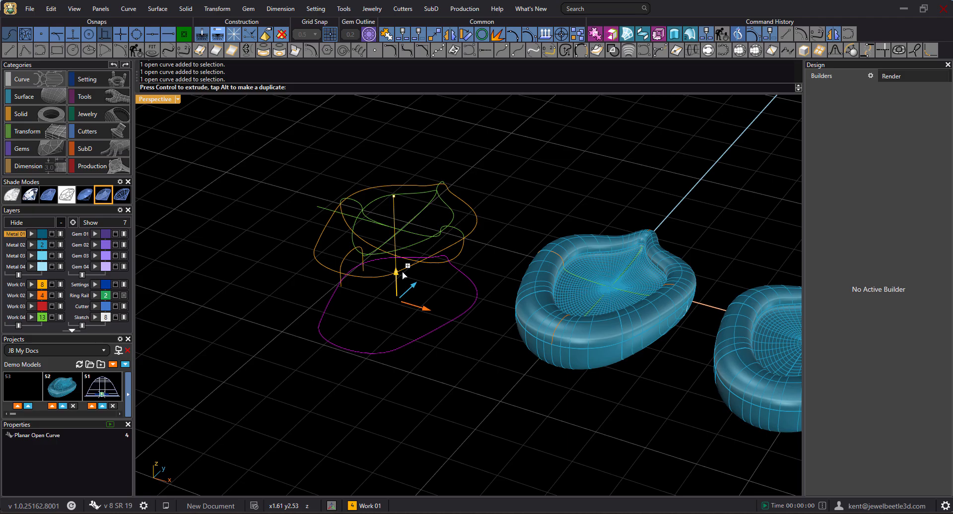
pyautogui.moveTo(403, 270); pyautogui.dragTo(403, 269)
# Assign the front and back segments of both the upper and lower outlines to the Work 03 layer
pyautogui.moveTo(466, 349)
pyautogui.mouseDown(button='right')
pyautogui.moveTo(464, 312)
pyautogui.moveTo(475, 327)
pyautogui.moveTo(469, 349)
pyautogui.mouseUp(button='right')
pyautogui.click(418, 264)
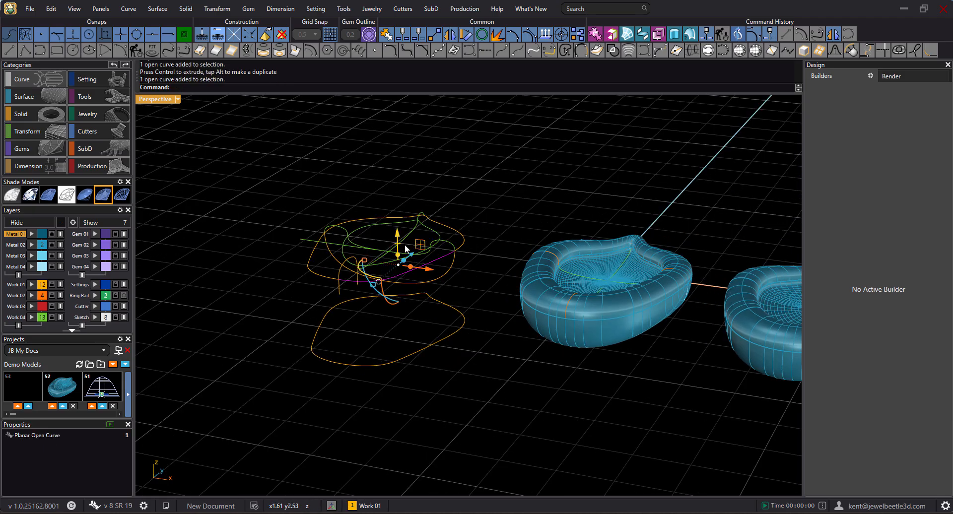
pyautogui.keyDown('shift'); pyautogui.click(385, 217); pyautogui.keyUp('shift')
pyautogui.keyDown('shift'); pyautogui.click(365, 295); pyautogui.keyUp('shift')
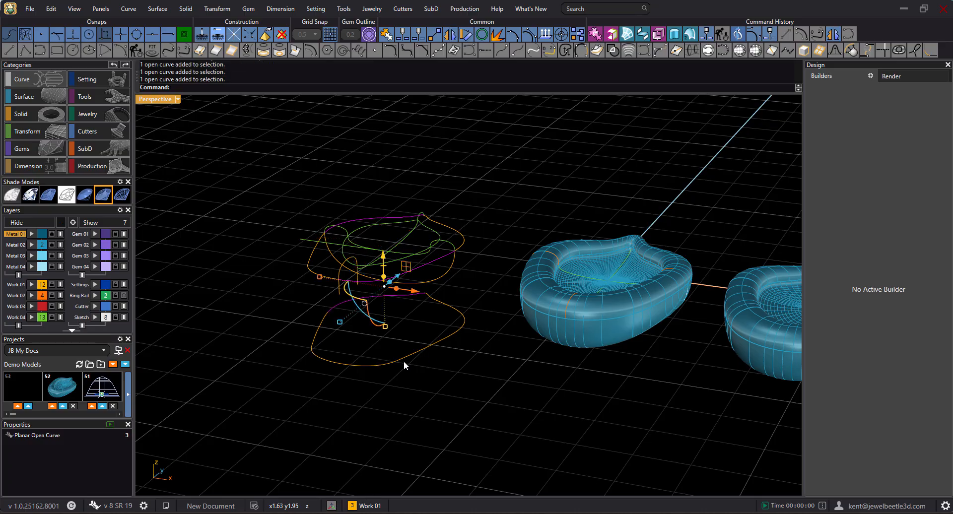
pyautogui.keyDown('shift'); pyautogui.click(388, 361); pyautogui.keyUp('shift')
pyautogui.click(32, 306)
pyautogui.press('Escape')
# Start a Loft and chain-select all segments of the upper outline with Tangency continuity as its first curve
pyautogui.moveTo(314, 382); pyautogui.dragTo(333, 310, button='right')
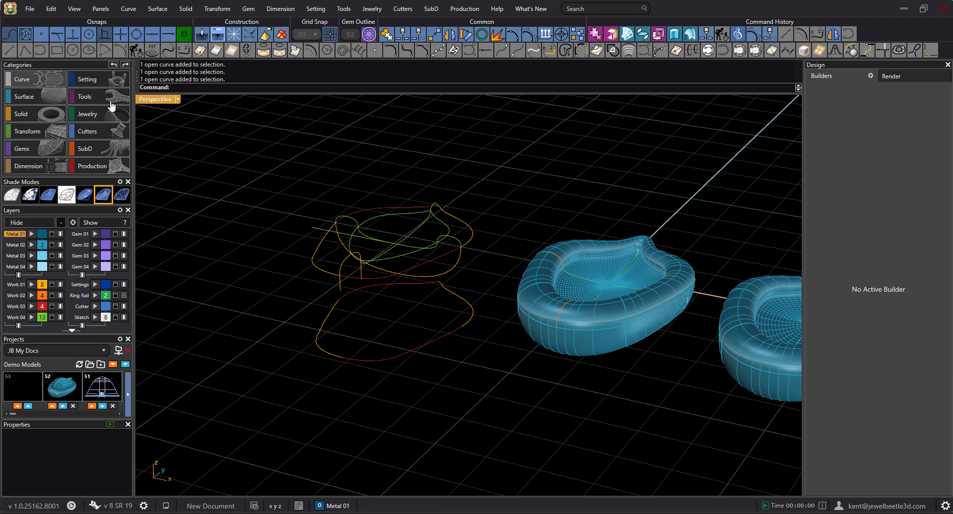
pyautogui.click(47, 101)
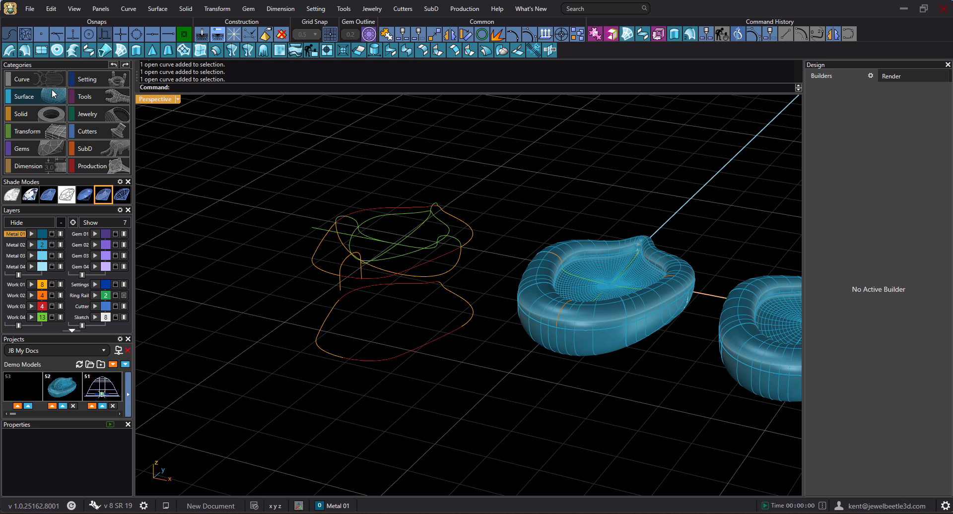
pyautogui.click(72, 51)
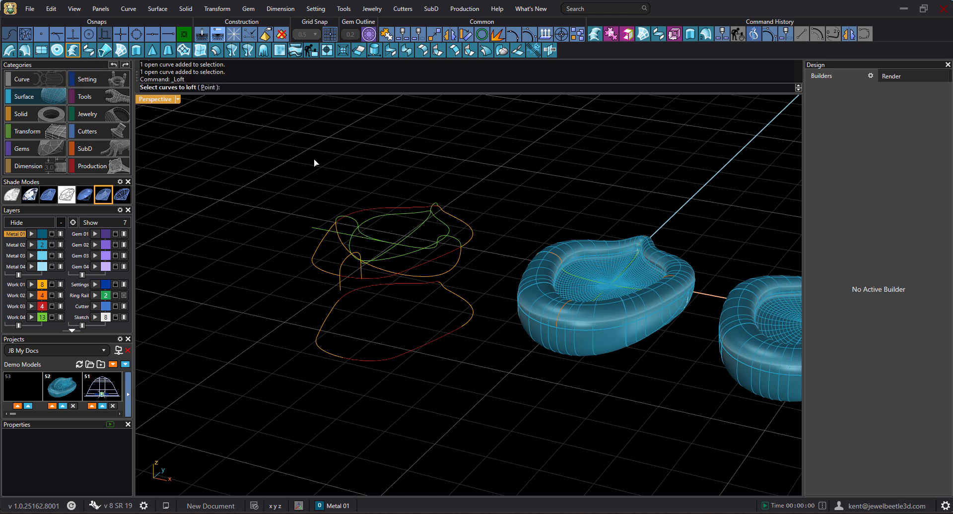
pyautogui.write('chain')
pyautogui.press('Return')
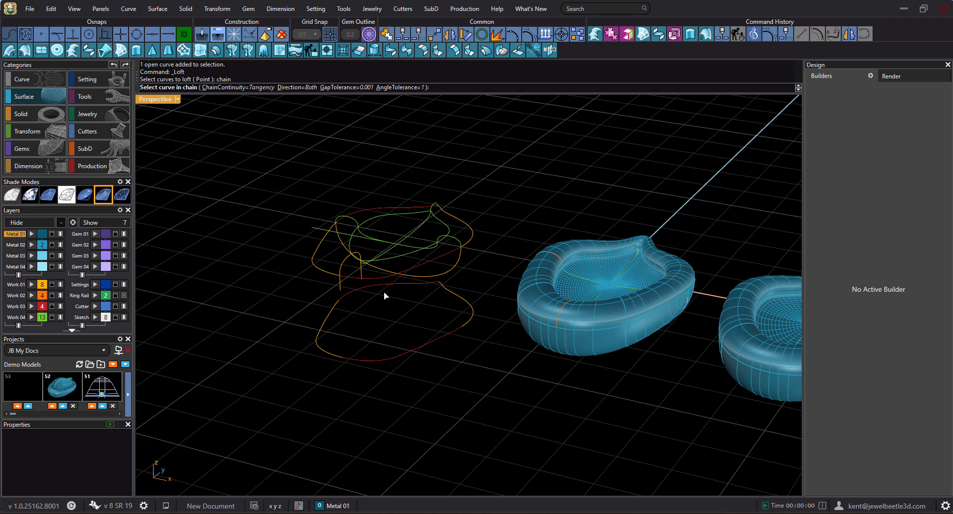
pyautogui.click(351, 276)
pyautogui.click(468, 239)
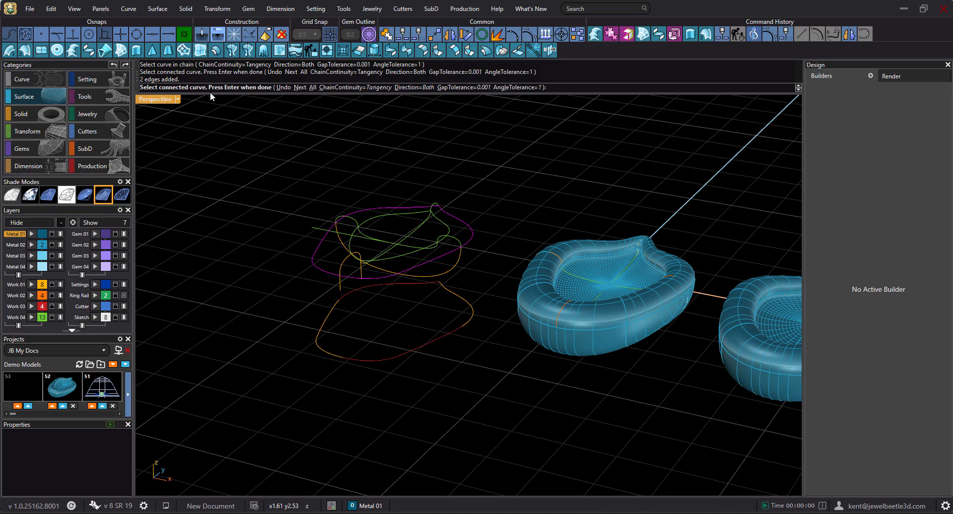
pyautogui.press('Return')
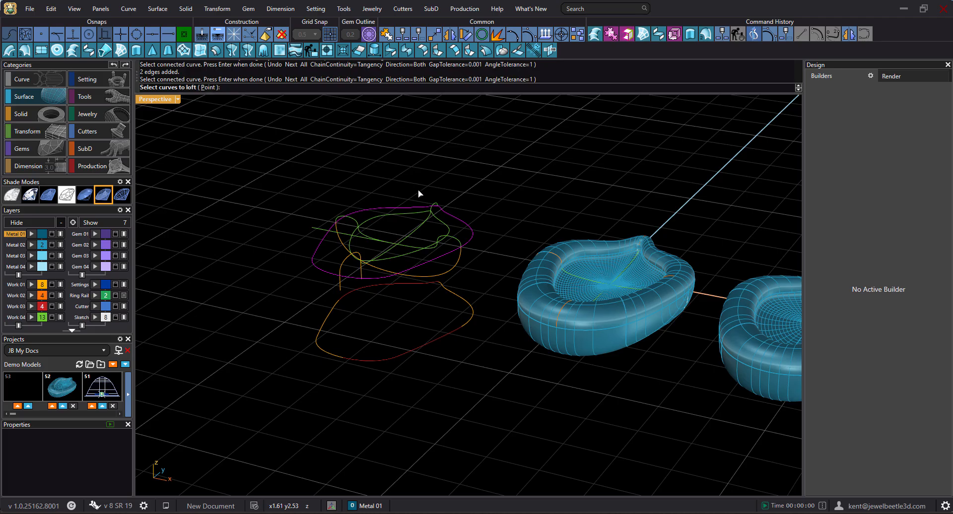
# Chain-select the lower outline as the second loft curve and create the loft with Normal style and Do not simplify
pyautogui.write('chain')
pyautogui.press('Return')
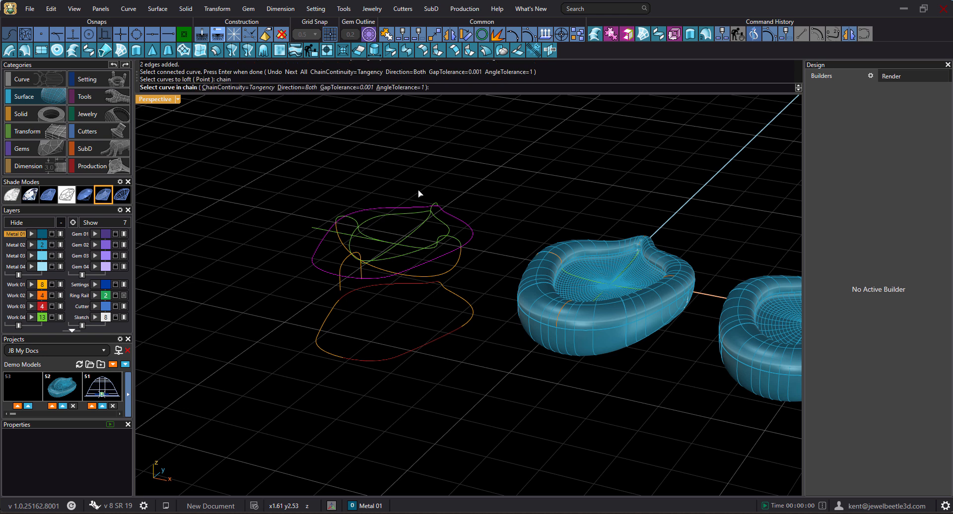
pyautogui.click(461, 305)
pyautogui.click(459, 299)
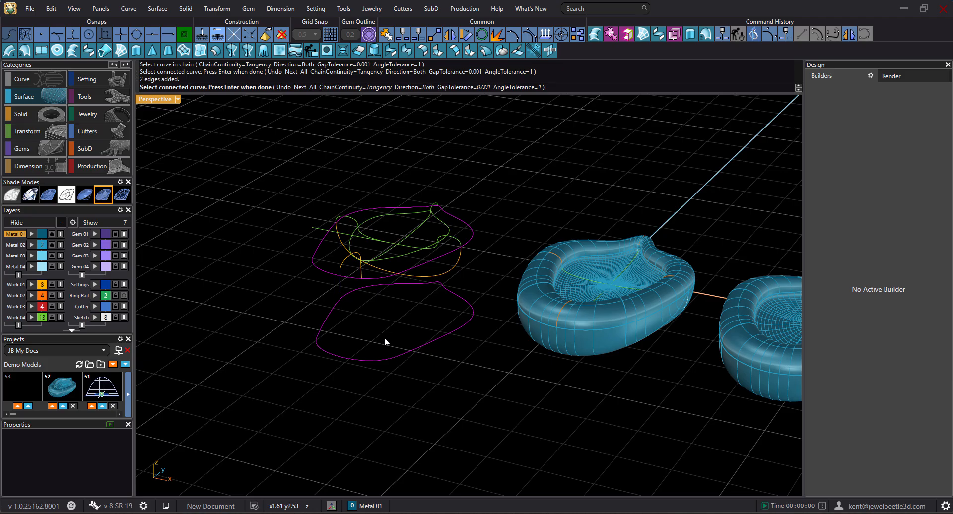
pyautogui.press('Return')
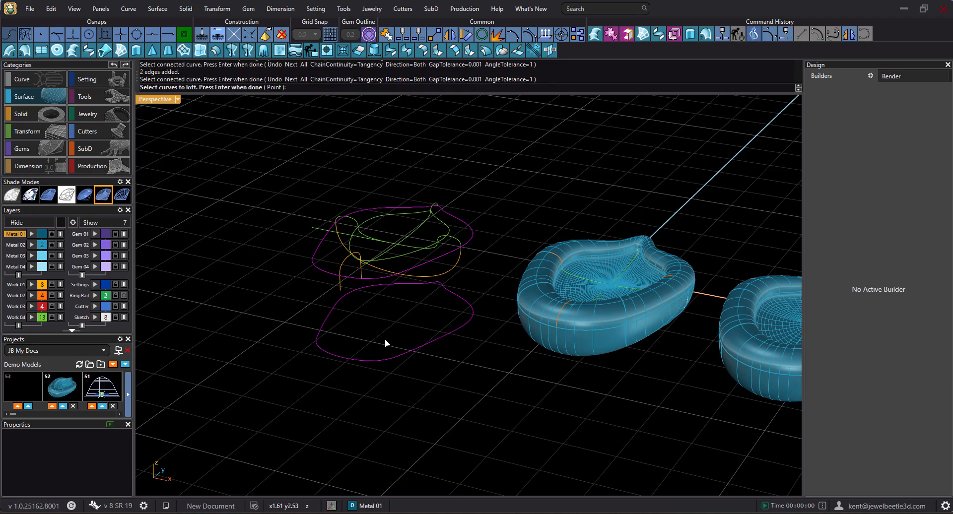
pyautogui.moveTo(396, 323); pyautogui.dragTo(444, 340, button='right')
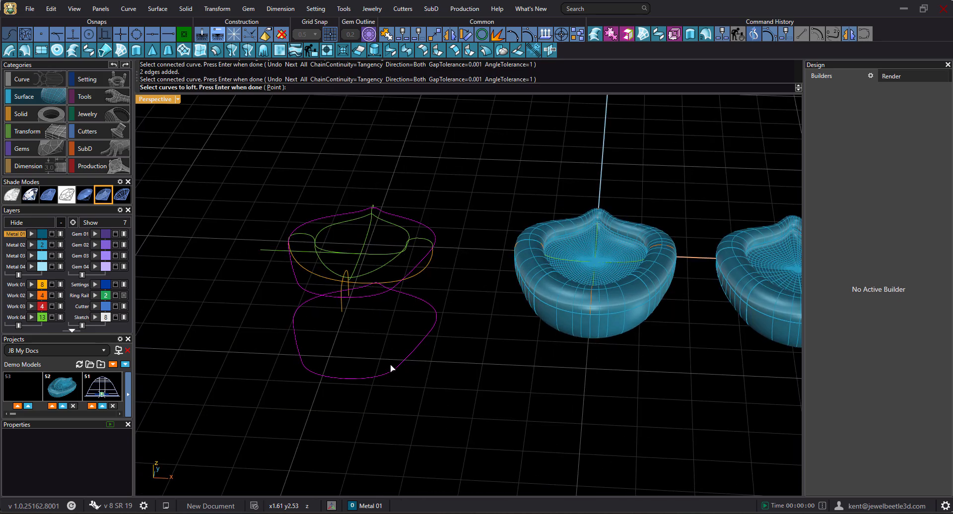
pyautogui.press('Return')
pyautogui.moveTo(362, 329); pyautogui.dragTo(323, 320, button='right')
pyautogui.press('Return')
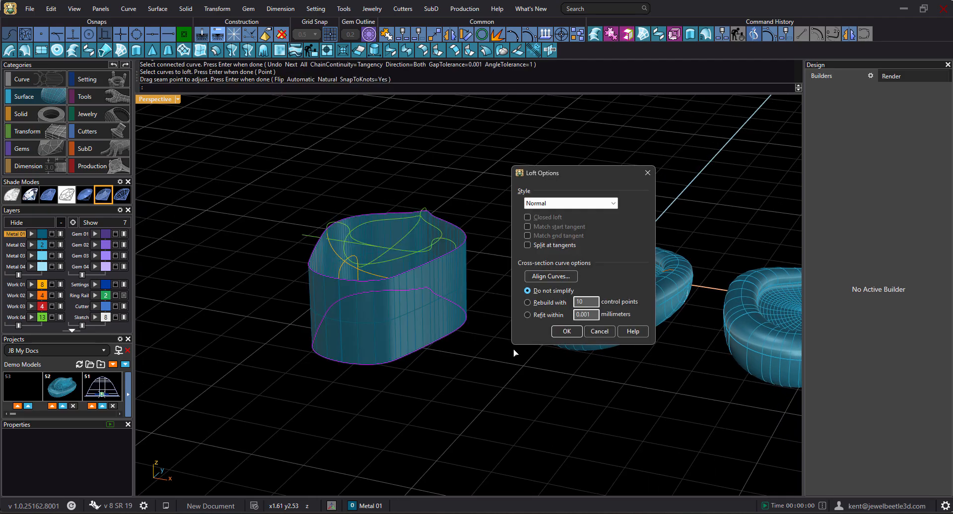
pyautogui.click(567, 331)
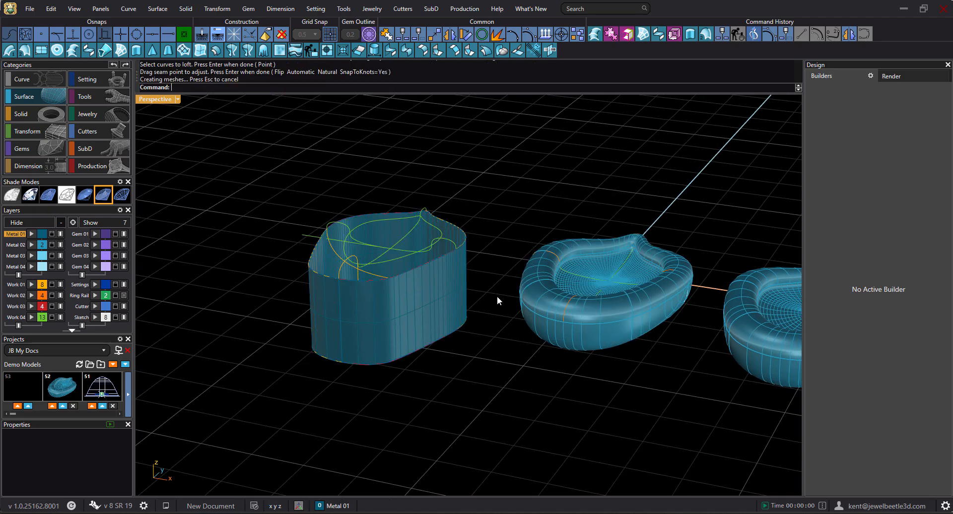
# Examine the lofted wall beside the two petal models from the side and from above
pyautogui.moveTo(464, 389); pyautogui.dragTo(460, 312, button='right')
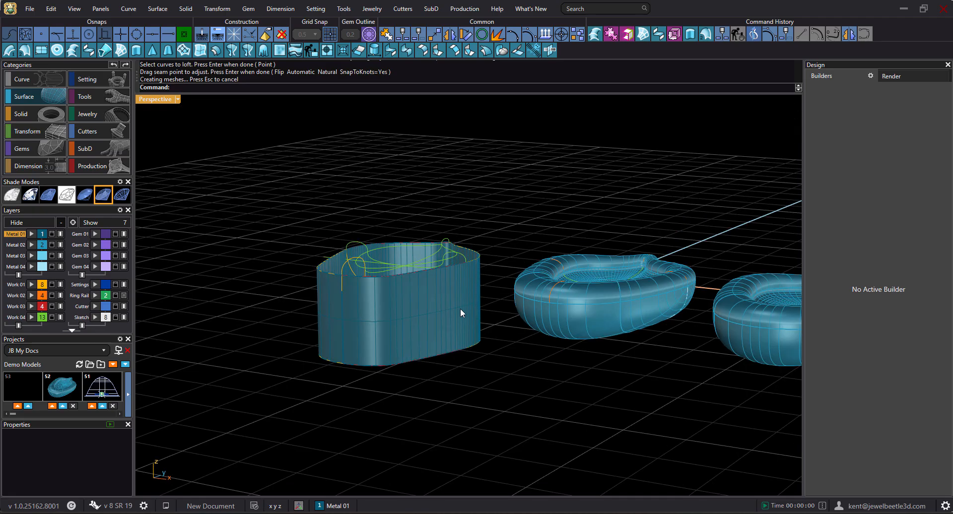
pyautogui.scroll(-3, 606, 320)
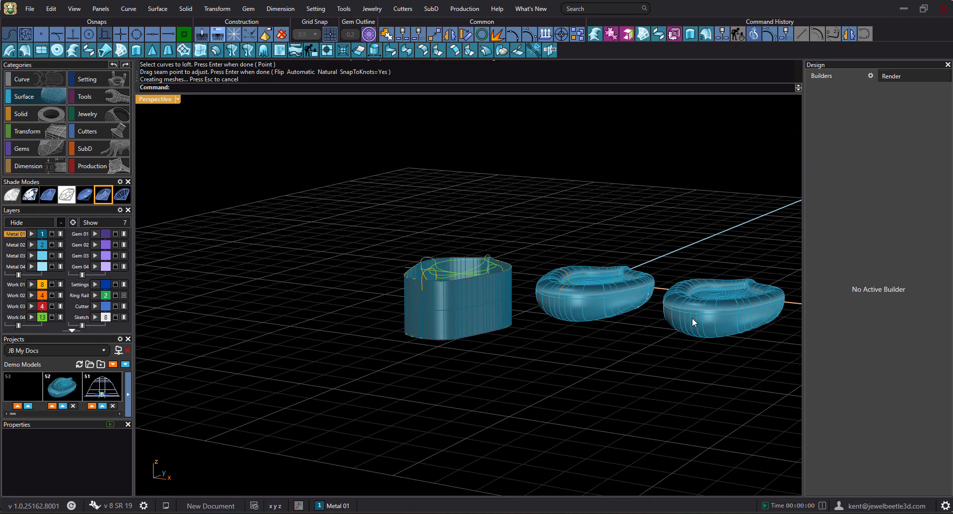
pyautogui.keyDown('shift'); pyautogui.moveTo(608, 313); pyautogui.dragTo(532, 272, button='right'); pyautogui.keyUp('shift')
pyautogui.scroll(2, 536, 256)
pyautogui.scroll(-2, 541, 263)
pyautogui.scroll(1, 546, 272)
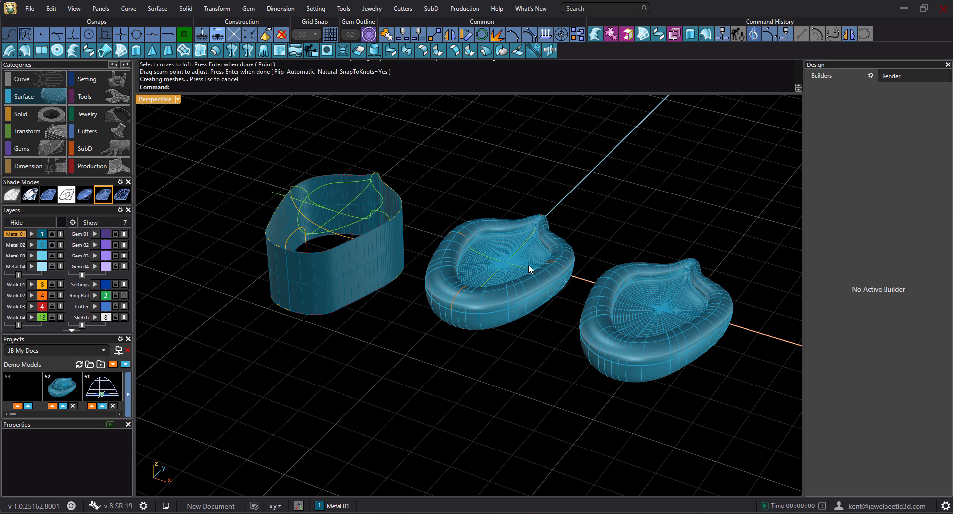